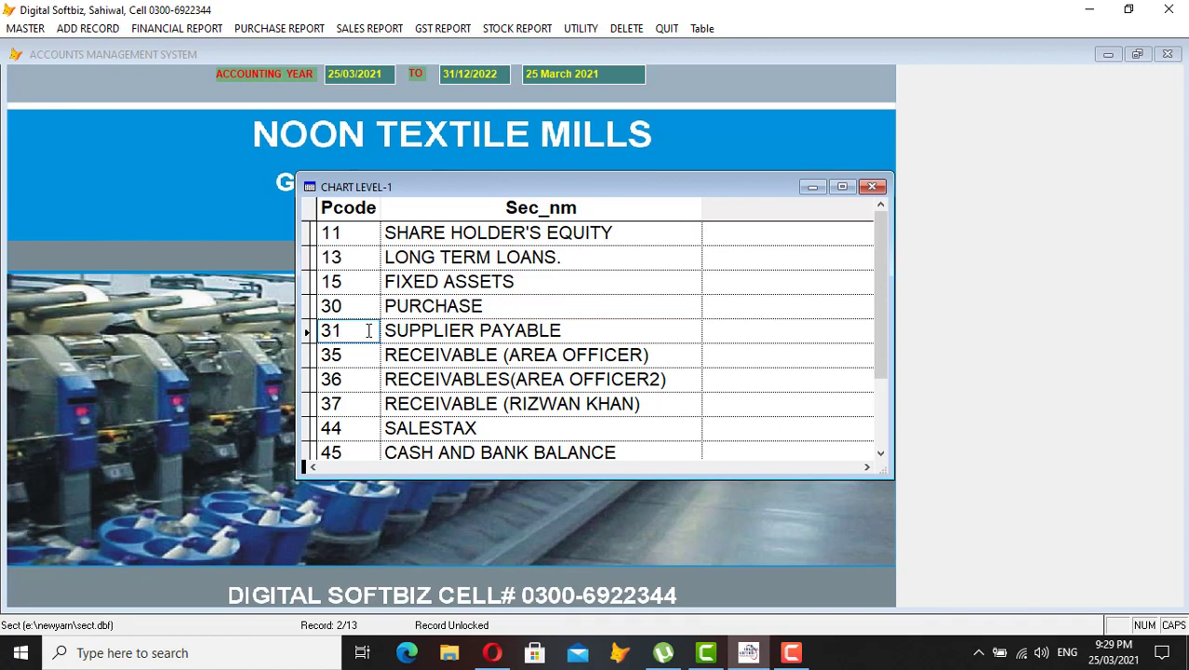
# - Review level-1 groups 31 SUPPLIER PAYABLE, 35 RECEIVABLE (AREA OFFICER), 36 and 37 in the chart grid
pyautogui.click(351, 330)
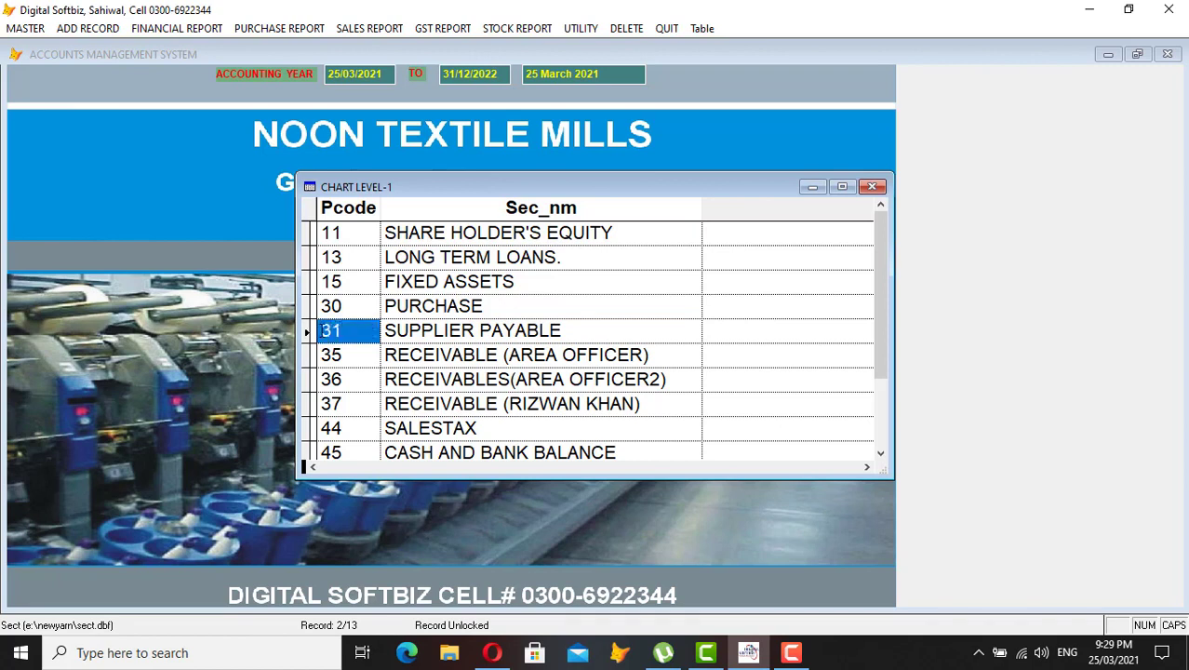
pyautogui.click(468, 360)
pyautogui.click(359, 353)
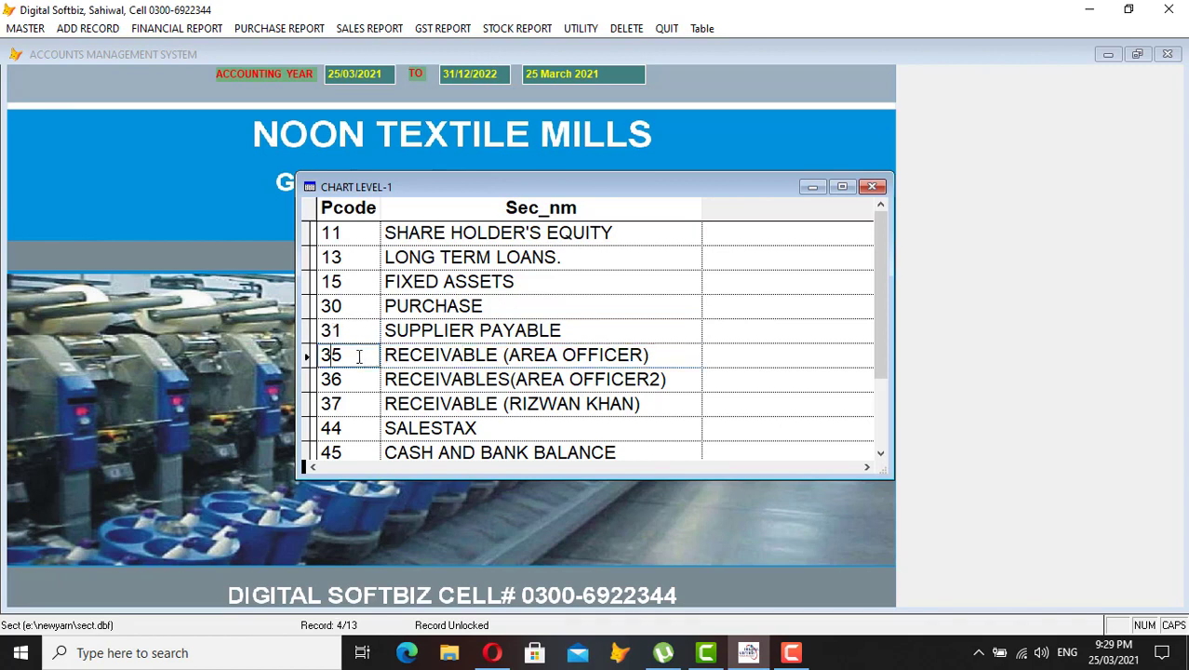
pyautogui.moveTo(654, 354); pyautogui.dragTo(504, 356)
pyautogui.click(350, 356)
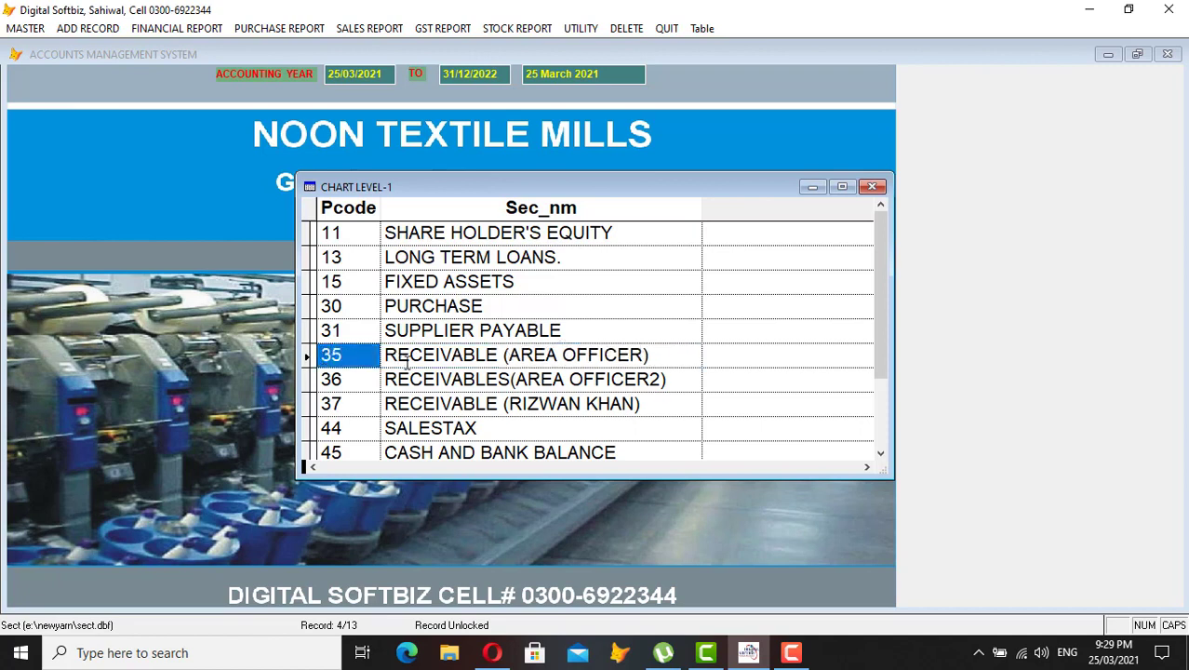
pyautogui.click(395, 361)
pyautogui.click(345, 354)
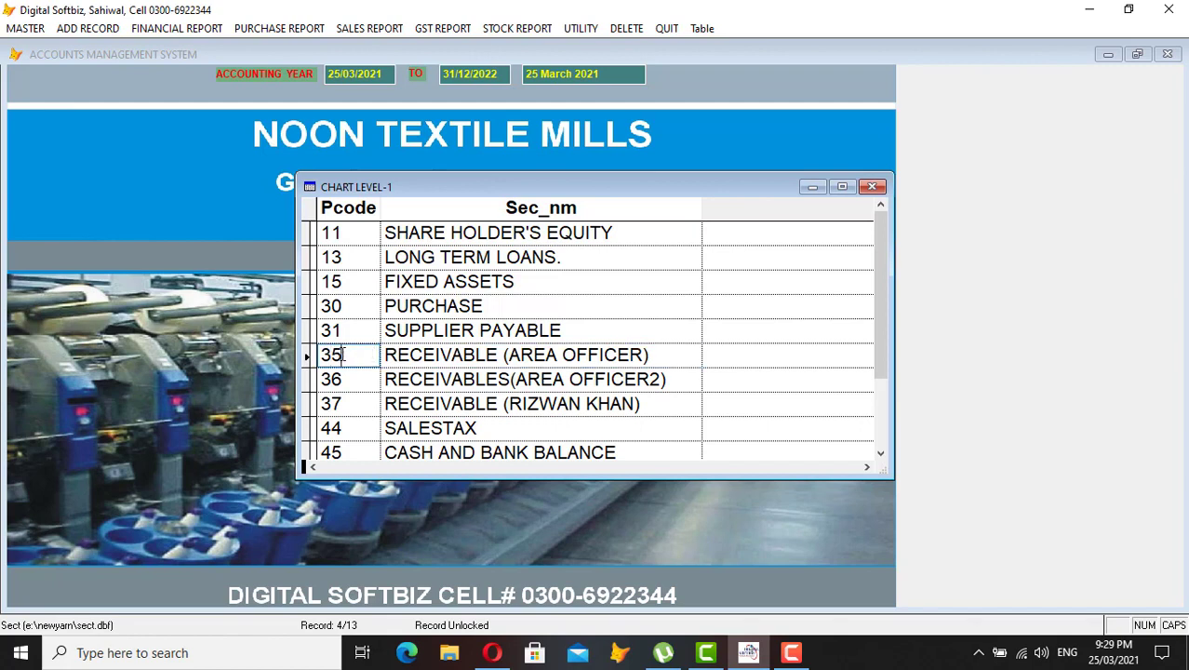
pyautogui.doubleClick(342, 355)
pyautogui.click(356, 380)
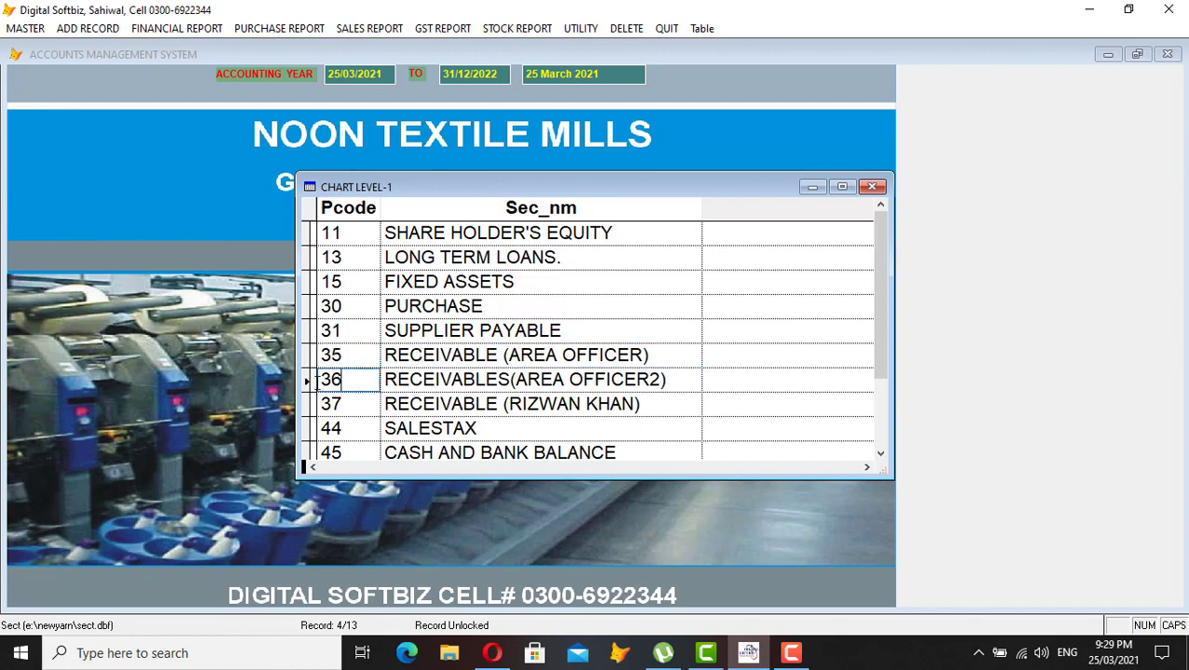
pyautogui.doubleClick(351, 381)
pyautogui.doubleClick(346, 400)
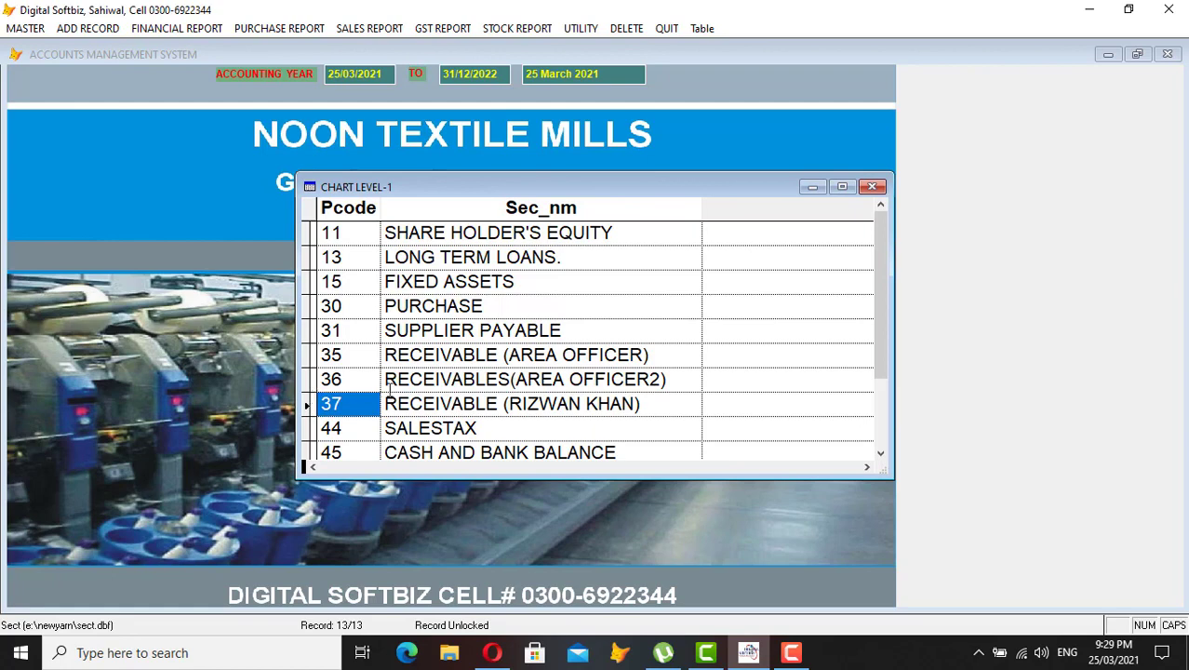
# - Check groups 44 SALESTAX, 55 EXPENSES, 50 and CASH AND BANK BALANCE, then close the grid
pyautogui.scroll(-1, 363, 396)
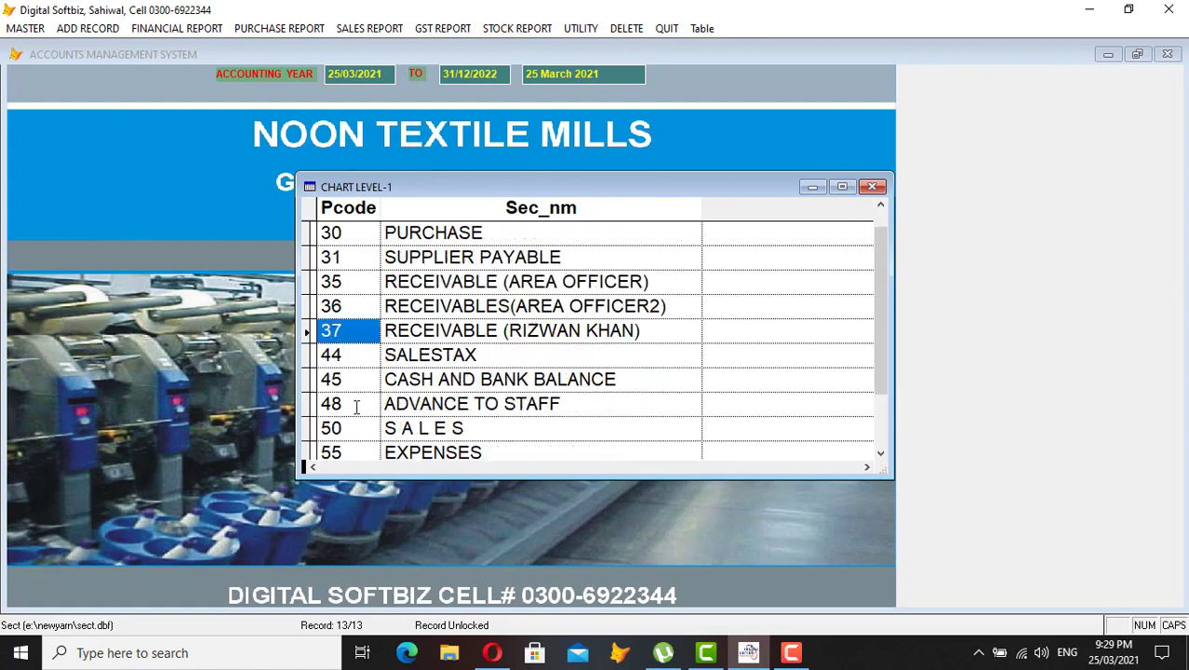
pyautogui.click(353, 353)
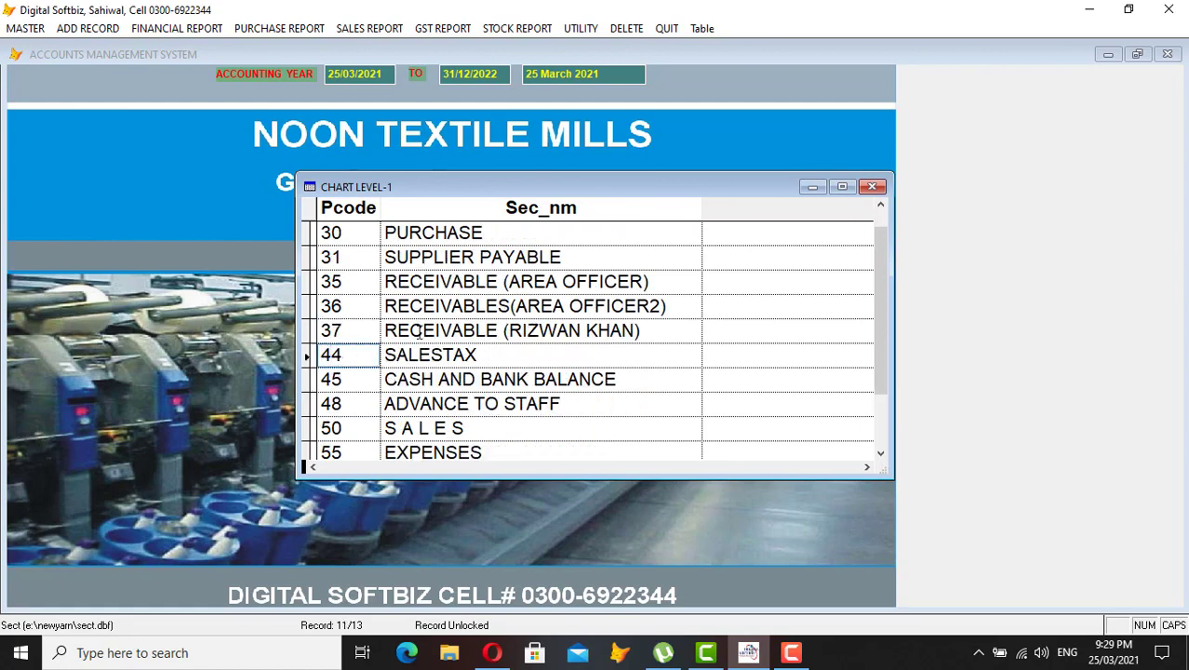
pyautogui.click(352, 456)
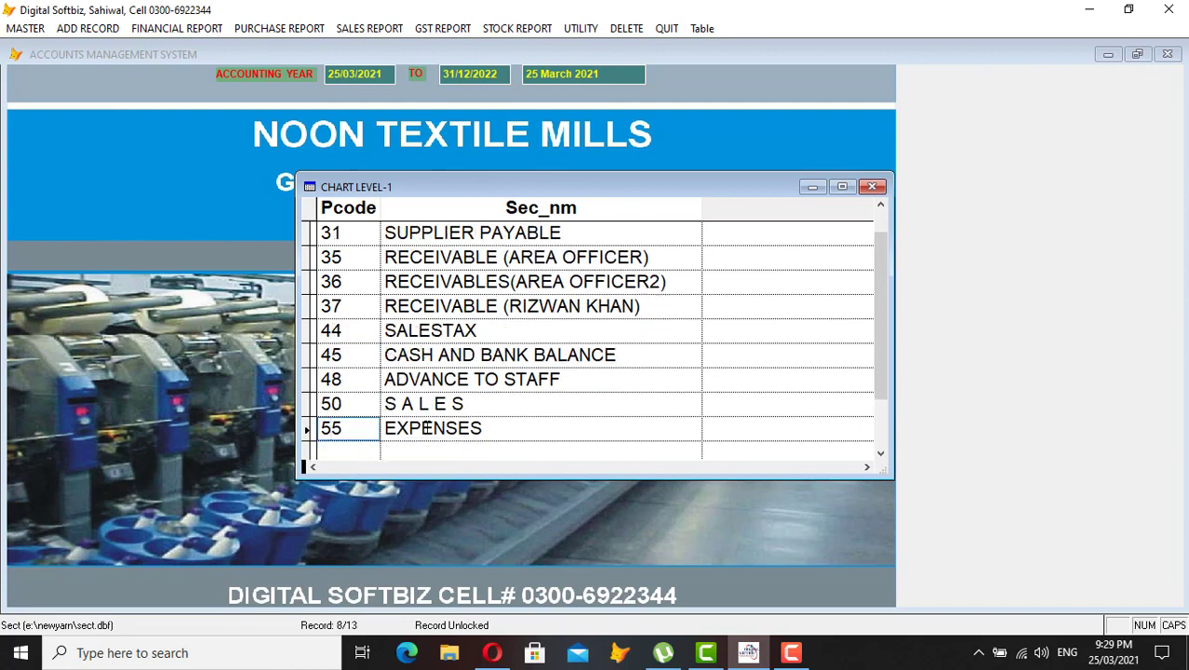
pyautogui.click(362, 404)
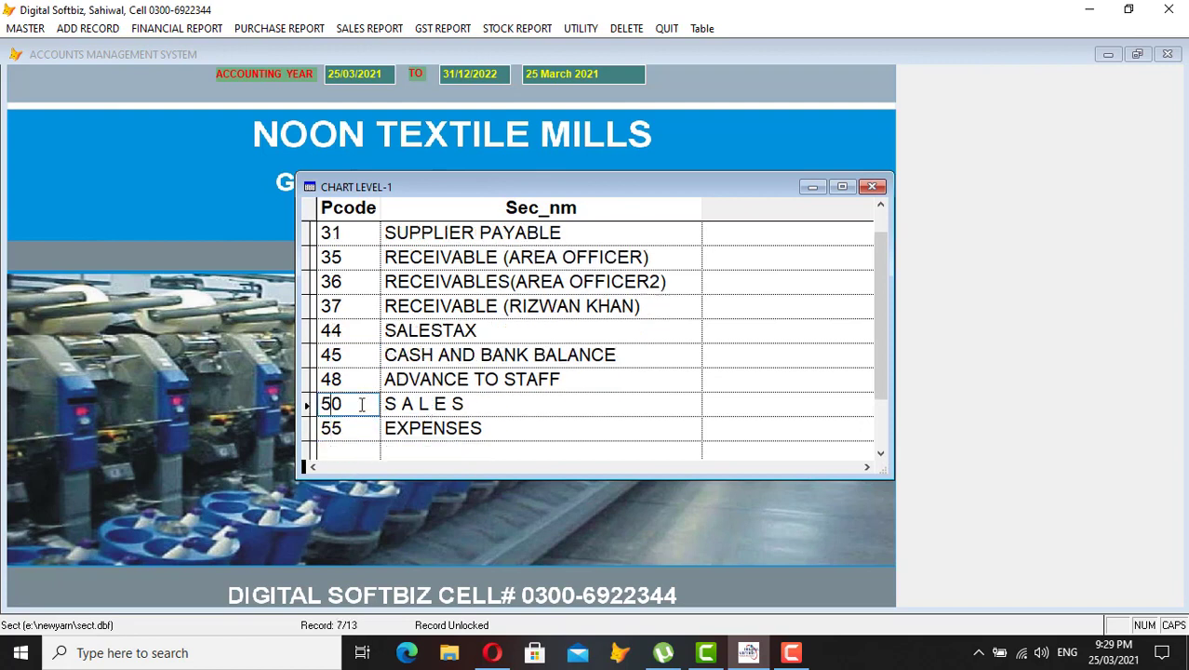
pyautogui.click(401, 359)
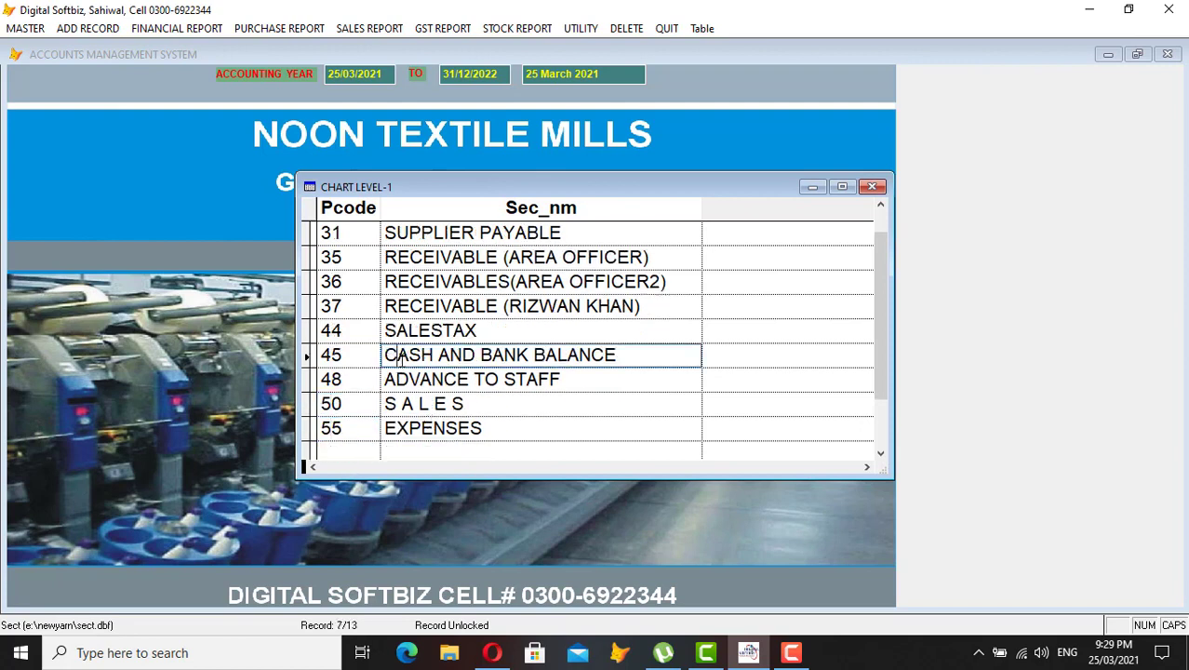
pyautogui.press('Escape')
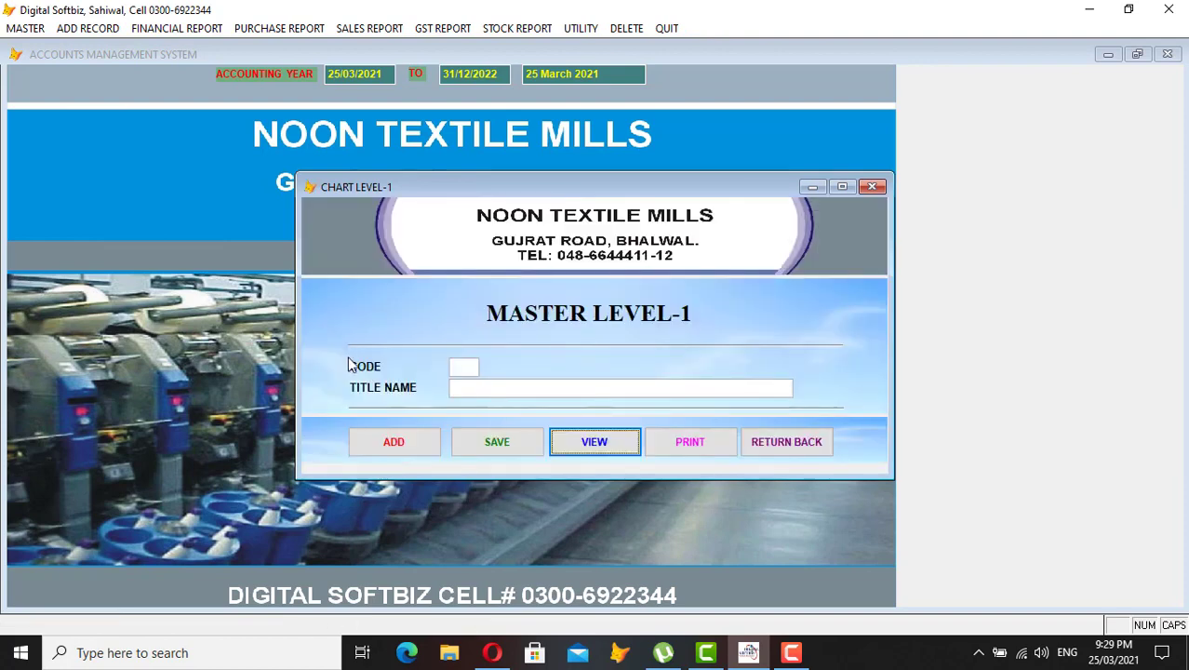
# - Leave the Level-1 form and bring up the Chart of Account Level-2 listing
pyautogui.click(771, 439)
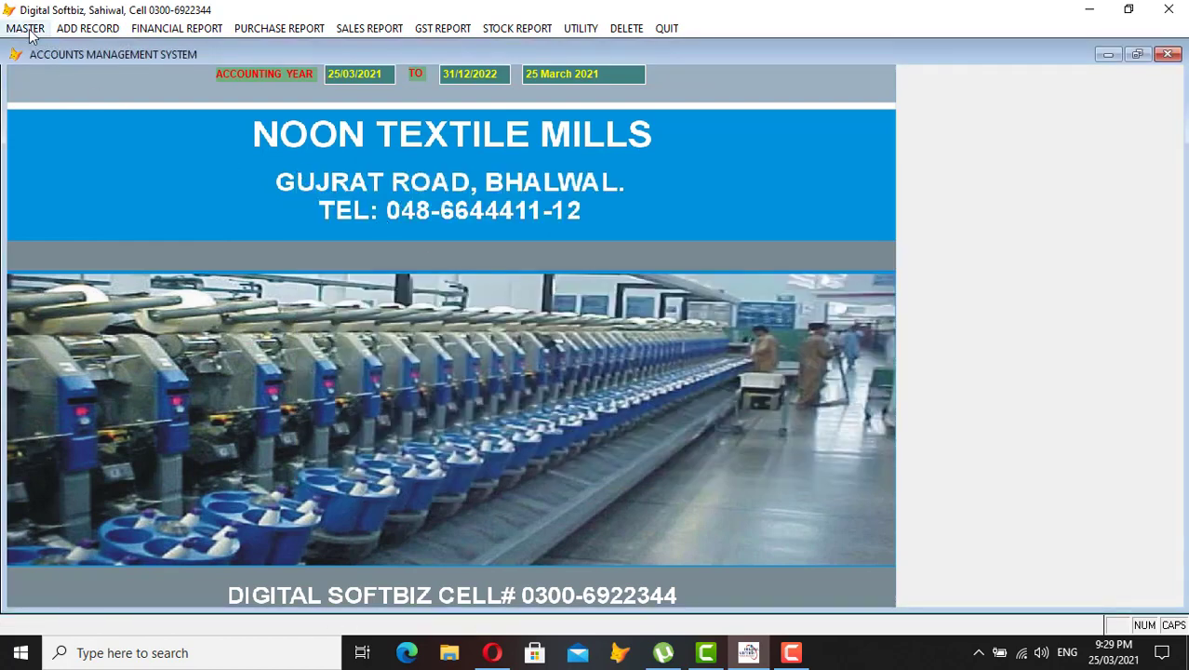
pyautogui.click(26, 28)
pyautogui.click(83, 82)
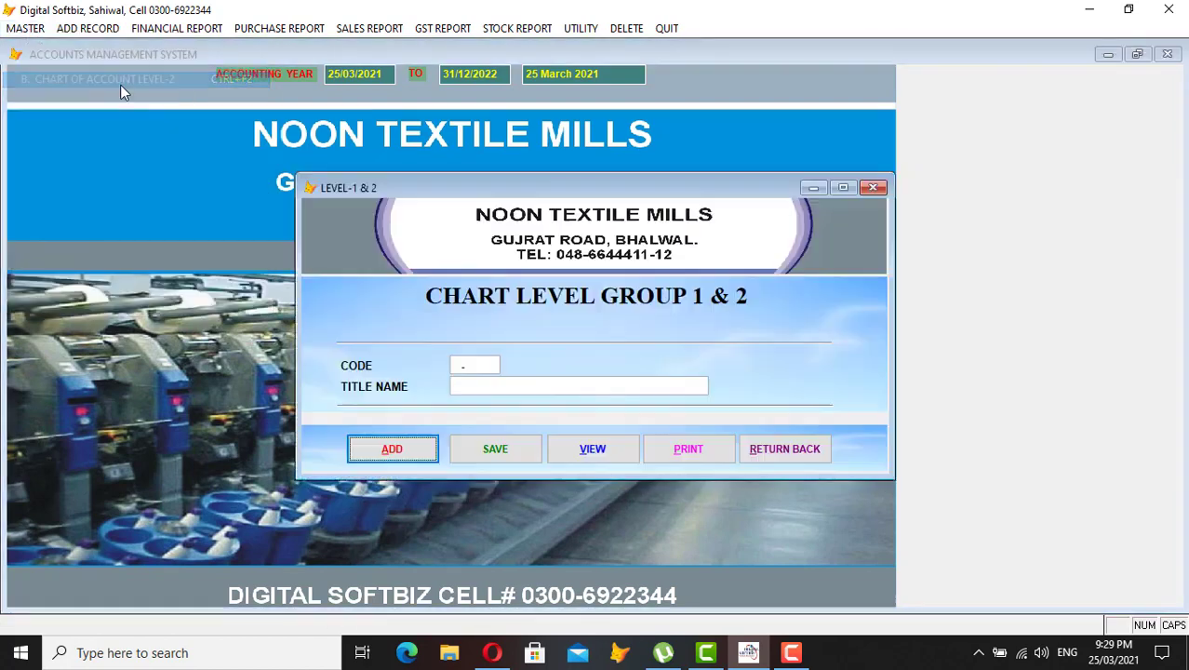
pyautogui.click(584, 452)
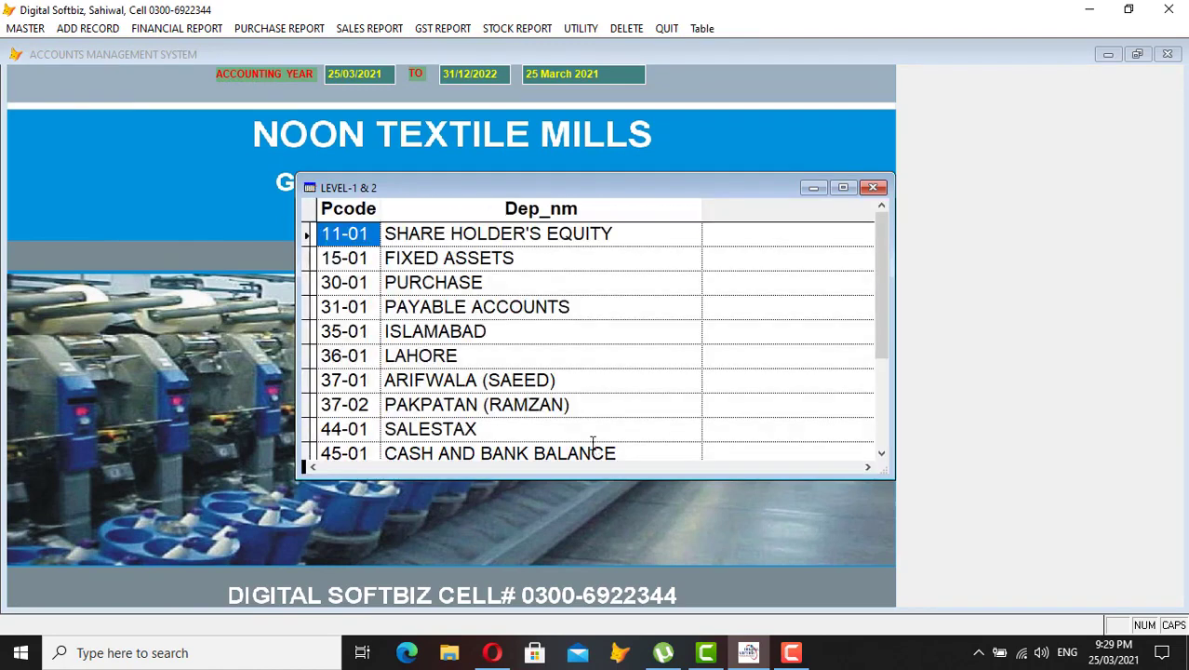
# - Inspect the 15-01 FIXED ASSETS and 31-01 PAYABLE ACCOUNTS entries
pyautogui.click(341, 257)
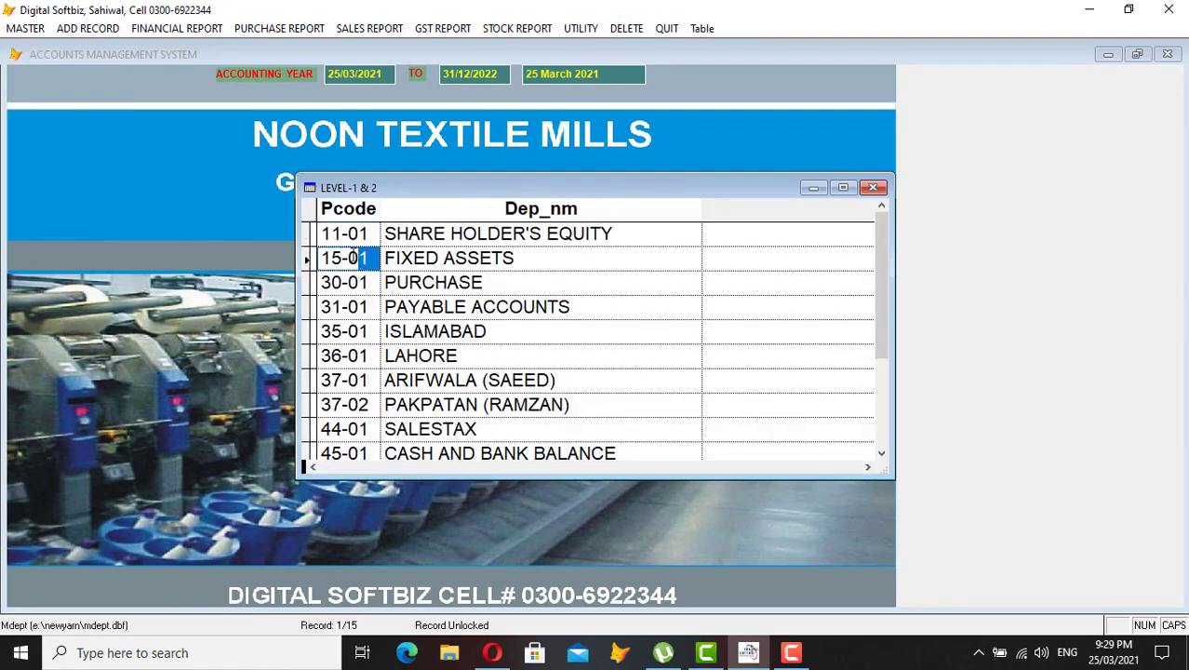
pyautogui.click(342, 306)
pyautogui.doubleClick(343, 306)
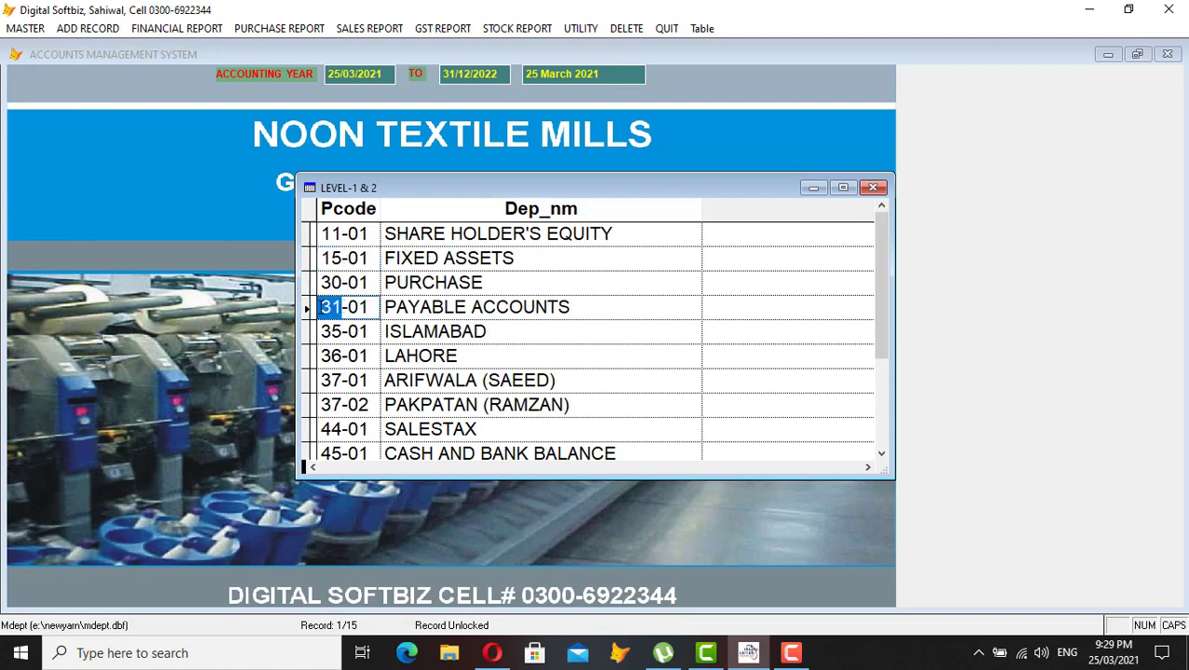
pyautogui.doubleClick(364, 308)
pyautogui.click(591, 300)
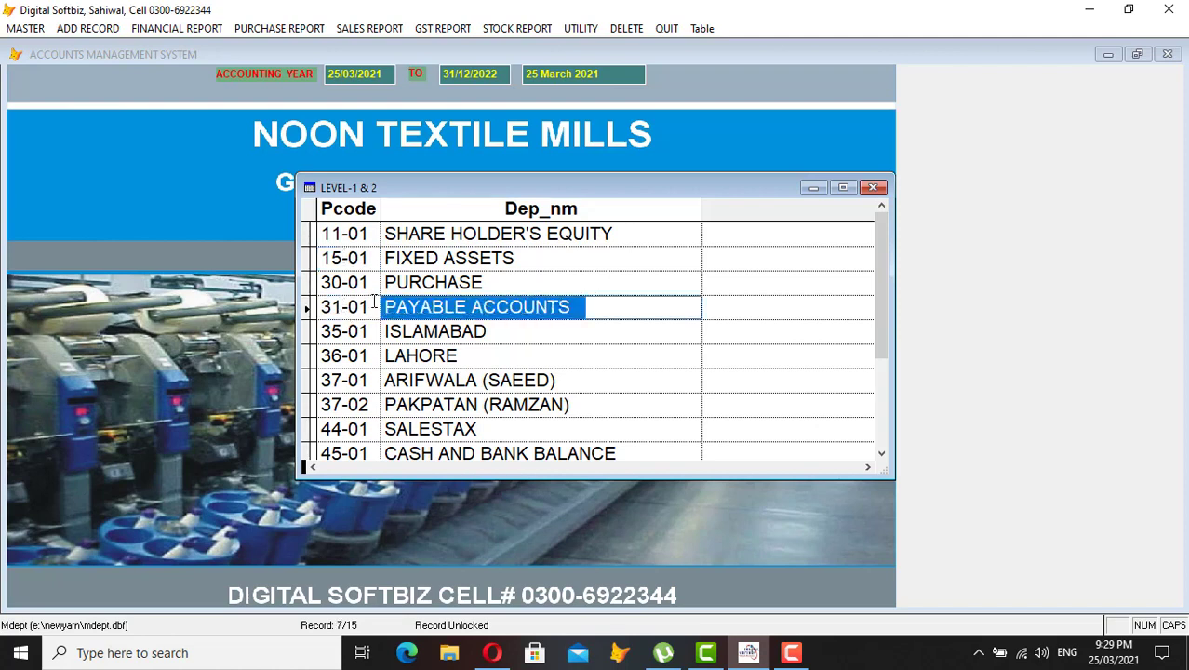
# - Examine the code and name of the 35-01 ISLAMABAD entry
pyautogui.click(350, 333)
pyautogui.doubleClick(335, 333)
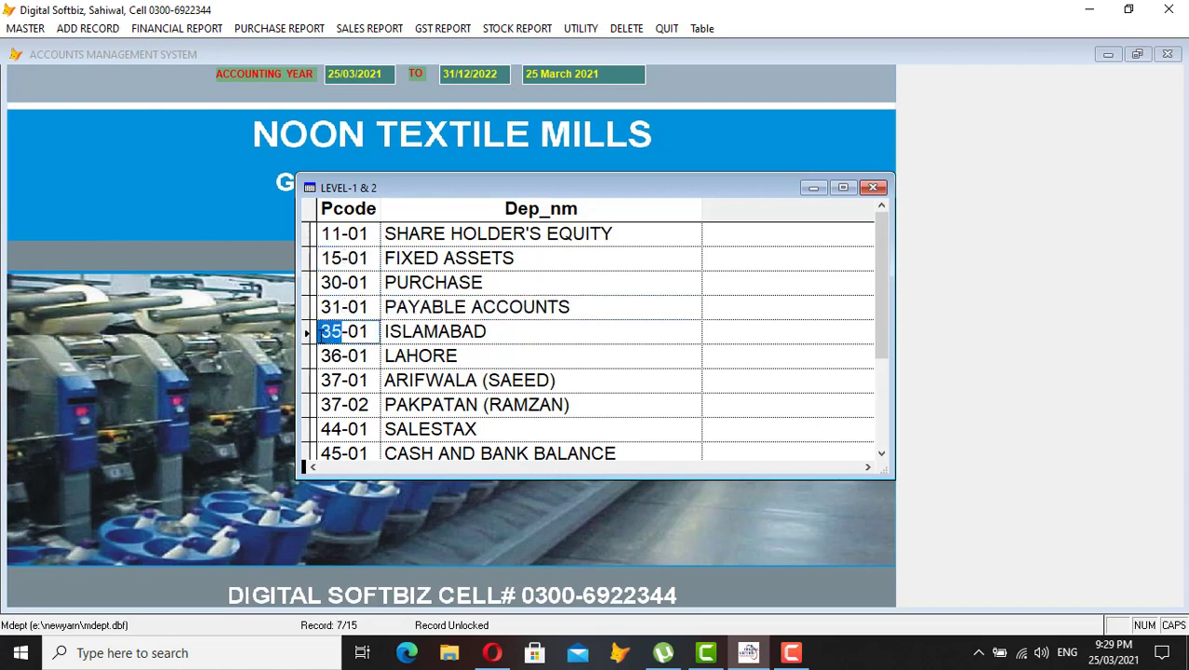
pyautogui.click(369, 333)
pyautogui.doubleClick(365, 332)
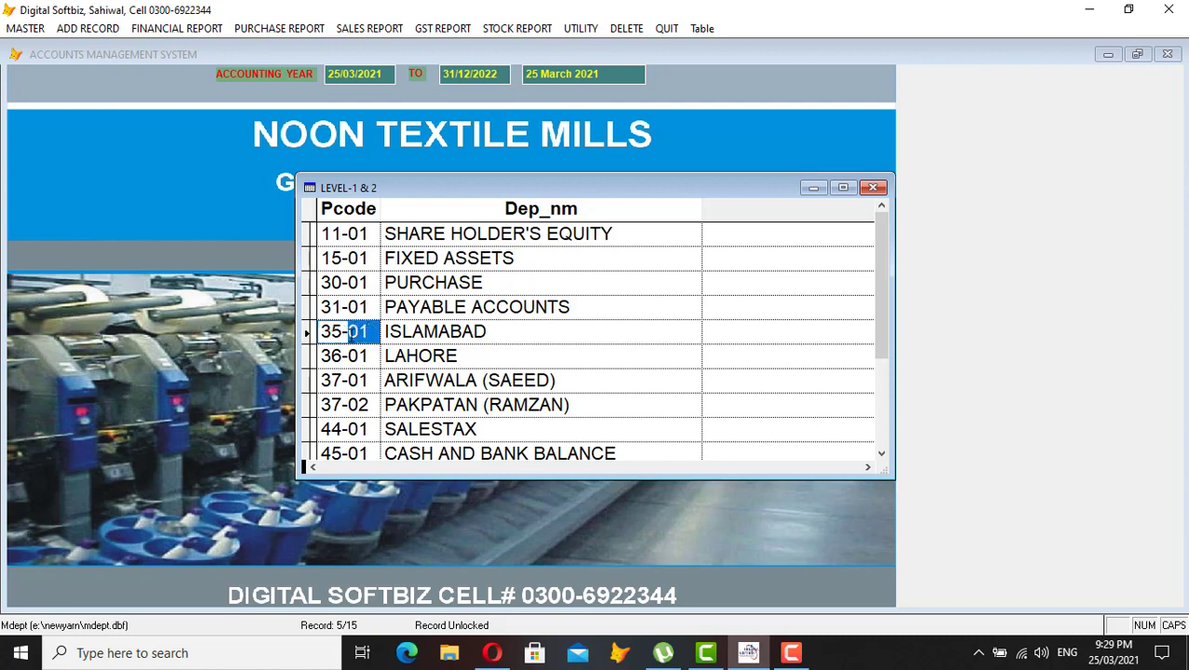
pyautogui.click(494, 332)
pyautogui.moveTo(499, 332); pyautogui.dragTo(387, 343)
pyautogui.doubleClick(384, 340)
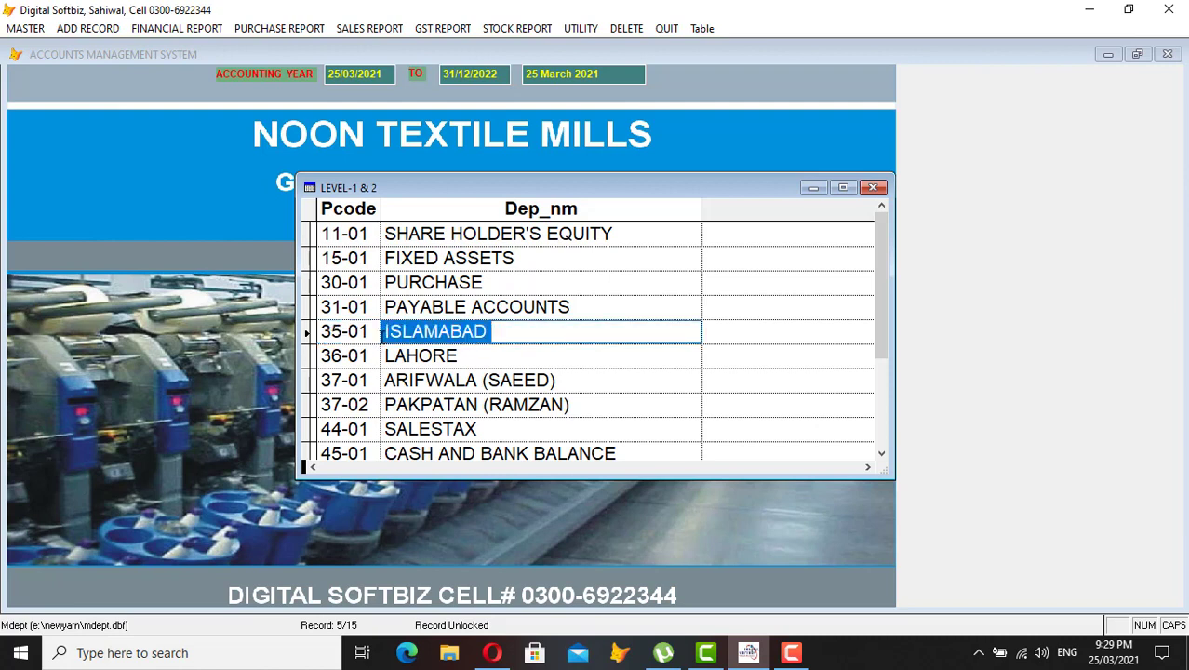
pyautogui.click(339, 333)
pyautogui.doubleClick(332, 333)
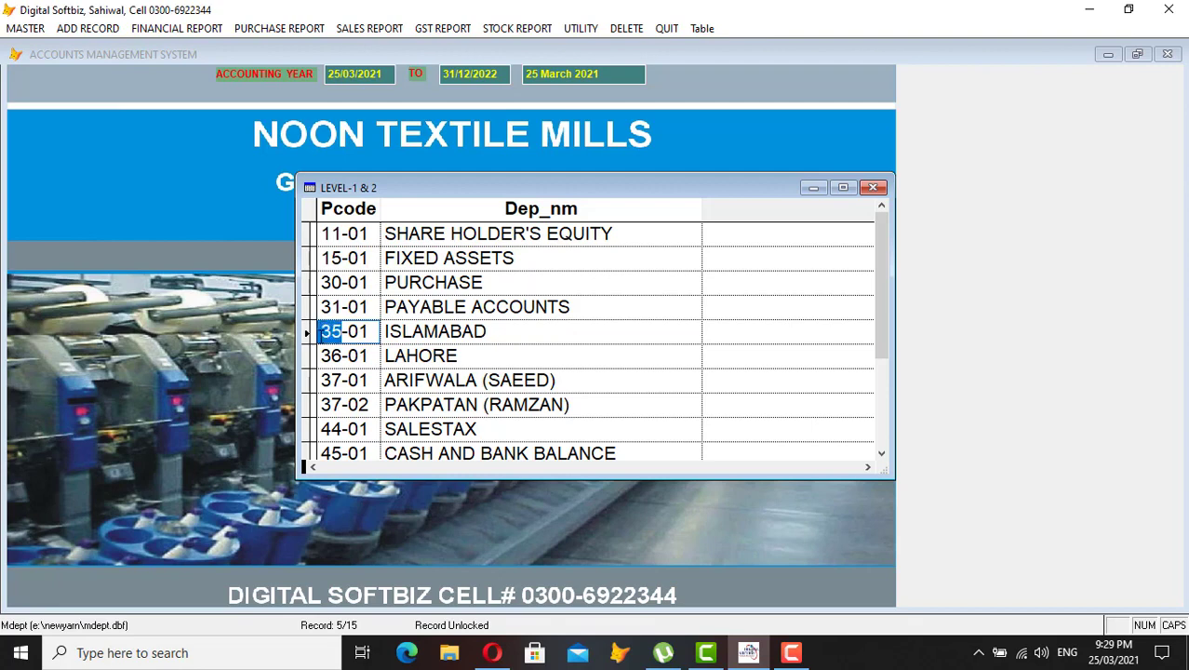
pyautogui.doubleClick(368, 332)
pyautogui.moveTo(359, 332); pyautogui.dragTo(433, 368)
# - Add level-2 account 35-02 titled OKARA, save it, and show the listing again
pyautogui.press('Escape')
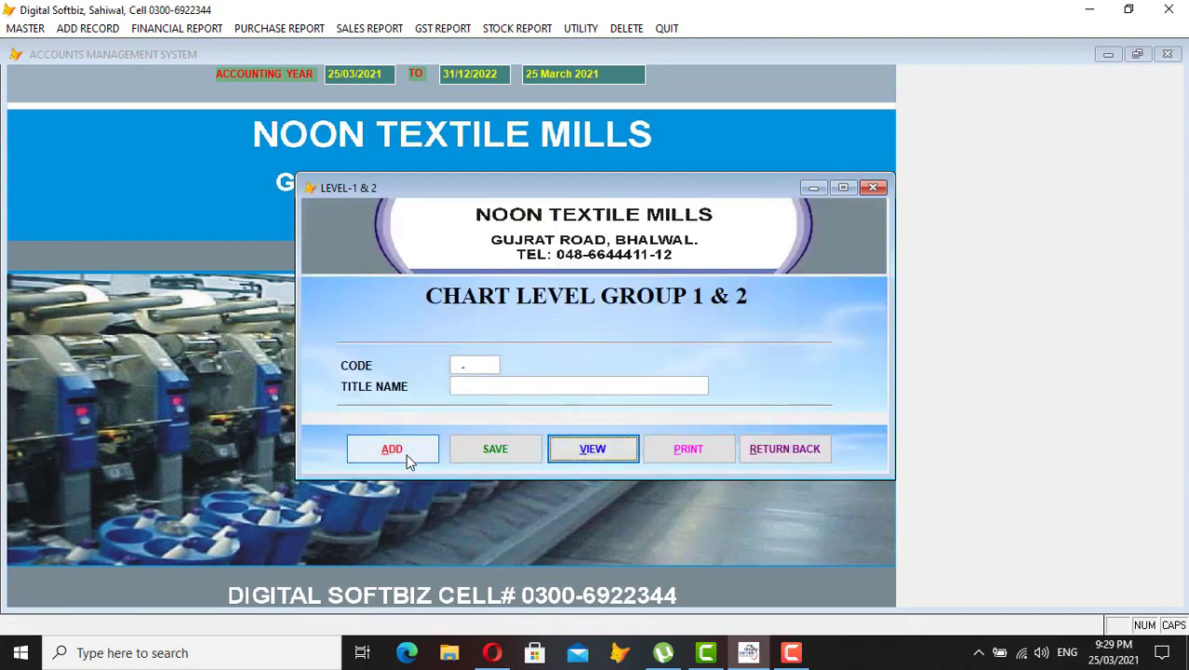
pyautogui.click(414, 455)
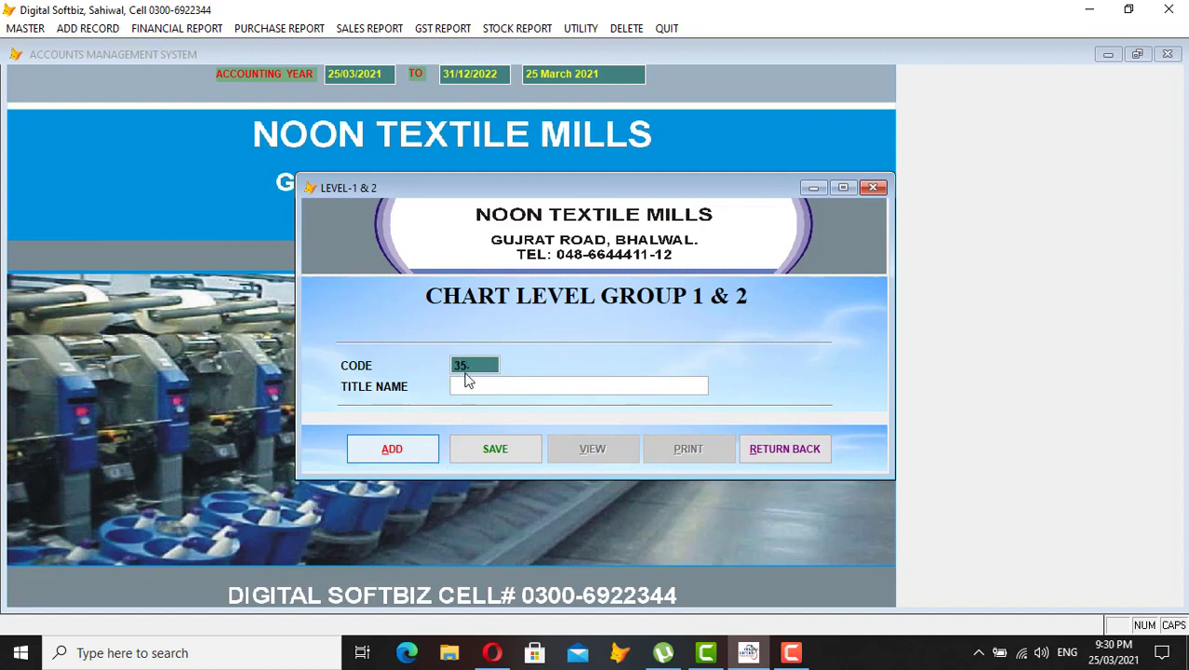
pyautogui.press('Return')
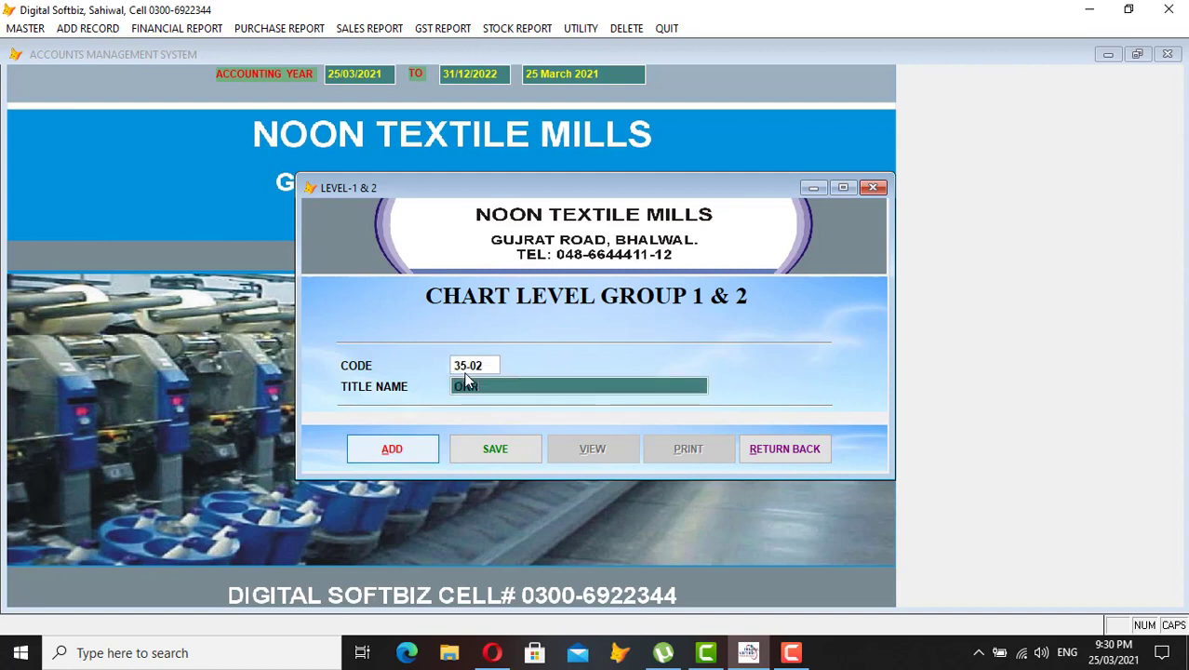
pyautogui.write('OKRA')
pyautogui.write('A')
pyautogui.press('Return')
pyautogui.press('Return')
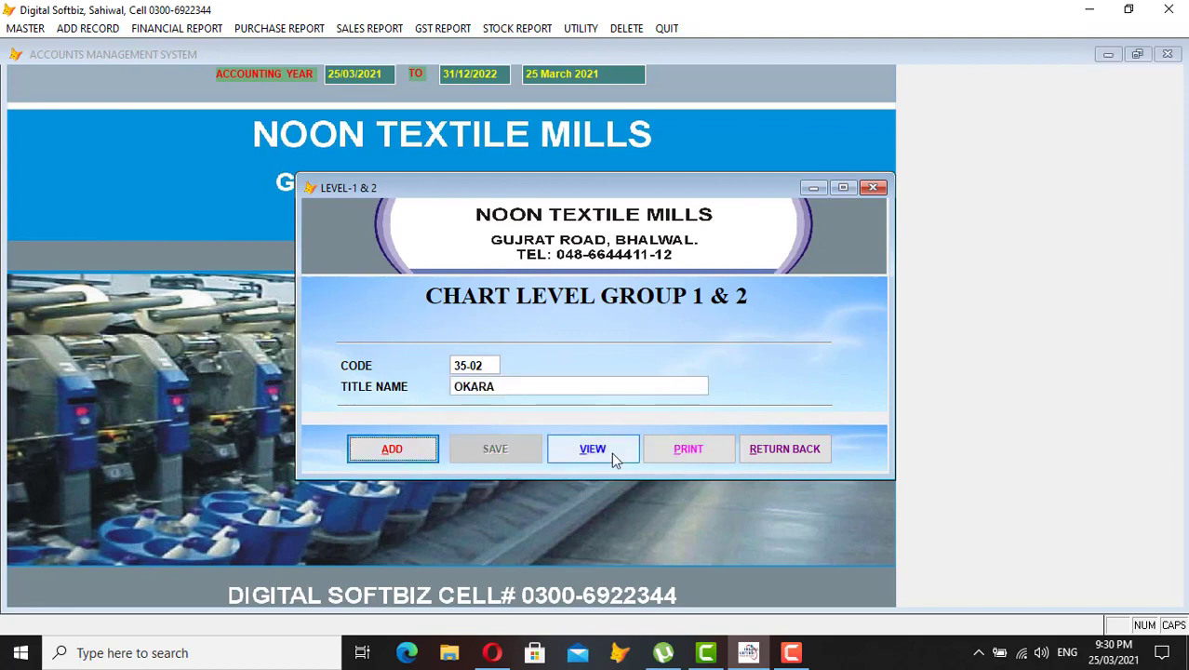
pyautogui.click(611, 452)
pyautogui.click(361, 331)
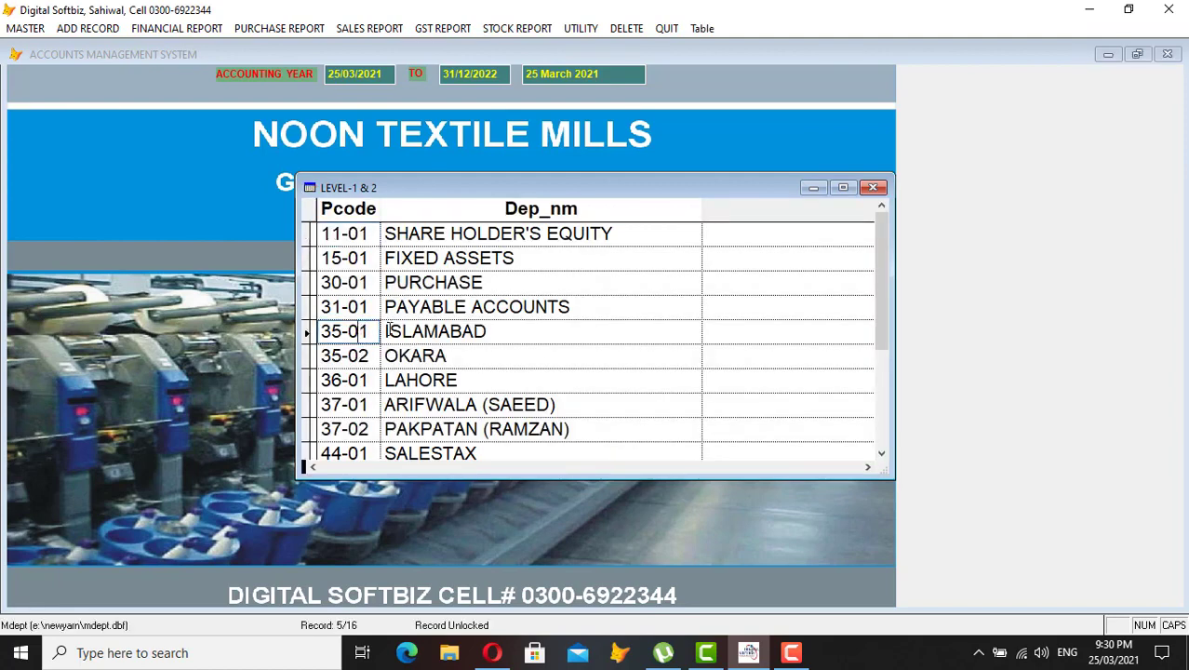
# - Check the new 35-02 OKARA row below 35-01 ISLAMABAD
pyautogui.click(389, 328)
pyautogui.click(369, 352)
pyautogui.click(403, 348)
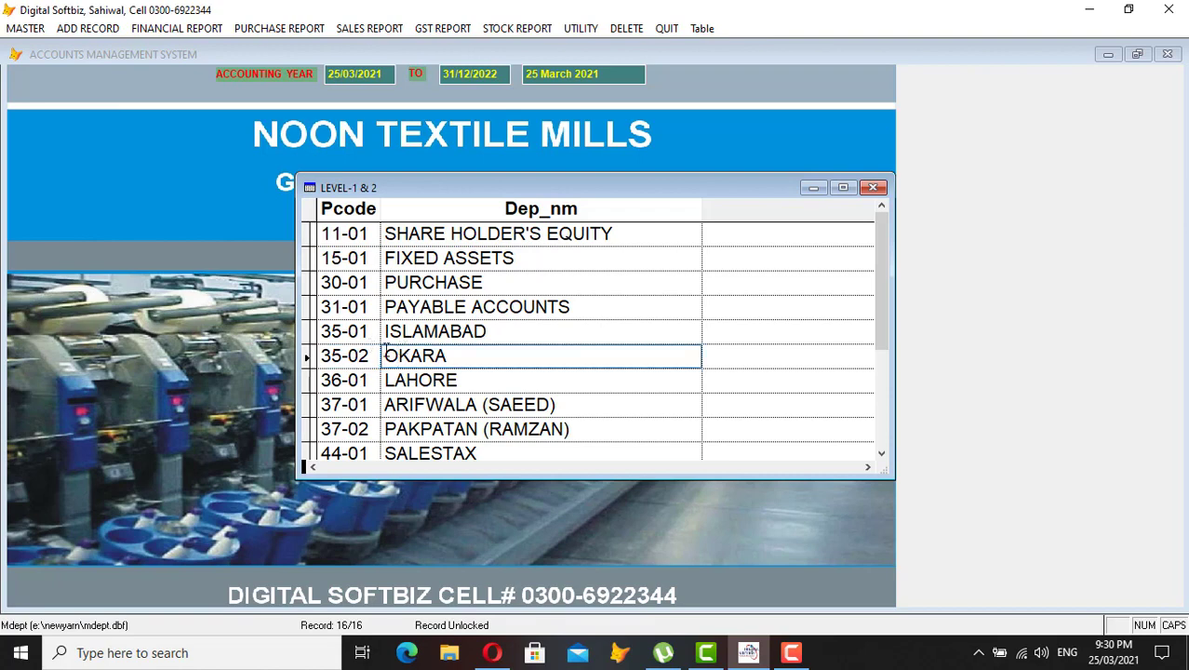
pyautogui.moveTo(376, 355); pyautogui.dragTo(321, 356)
pyautogui.click(398, 352)
pyautogui.click(368, 353)
# - Browse ARIFWALA, PAKPATAN, 45-01 and 55-02 SELLING EXPENSES down to 55-03, then close the list
pyautogui.scroll(-2, 397, 410)
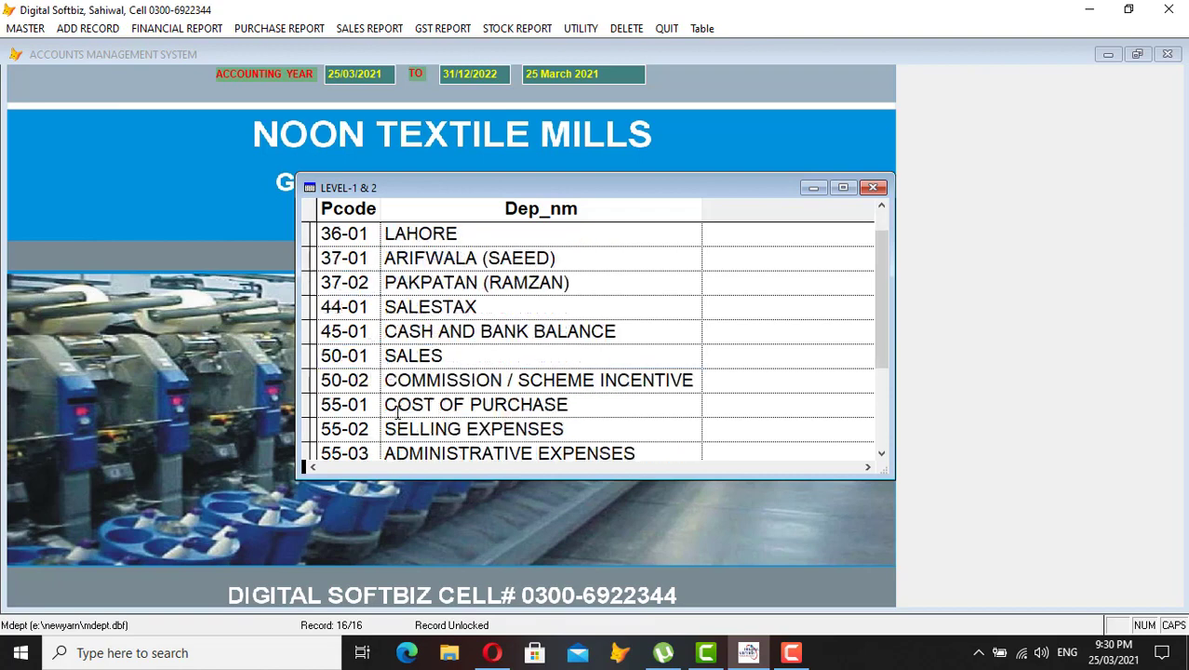
pyautogui.click(424, 258)
pyautogui.click(422, 234)
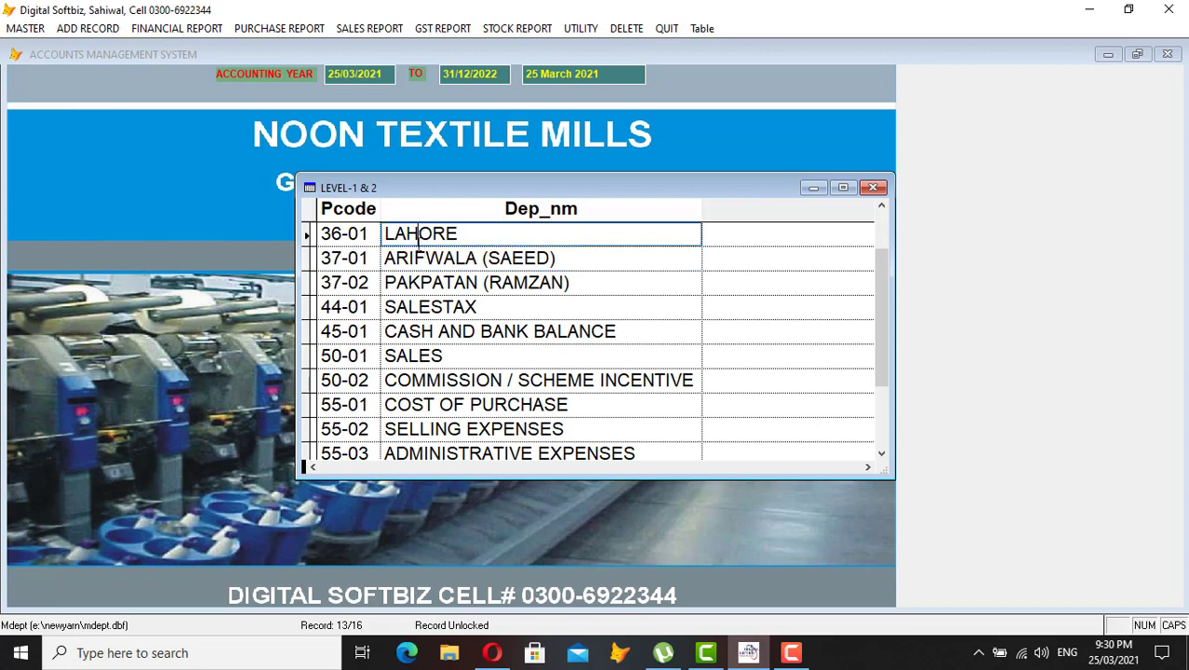
pyautogui.click(417, 258)
pyautogui.click(413, 283)
pyautogui.click(407, 329)
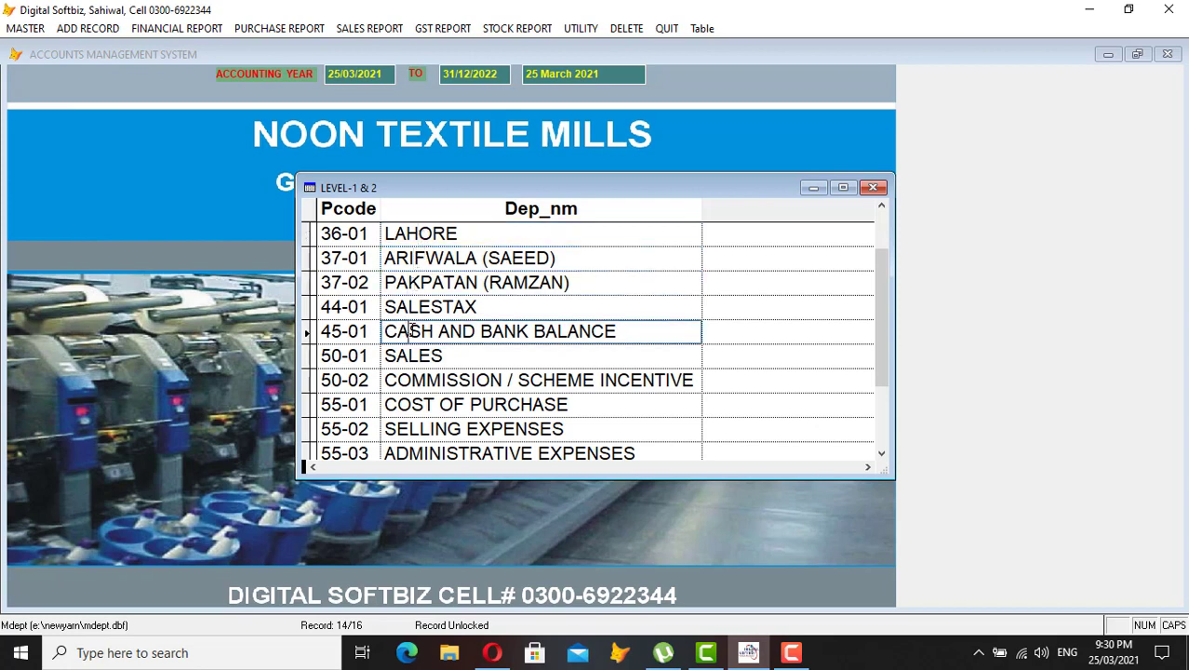
pyautogui.click(369, 334)
pyautogui.doubleClick(370, 333)
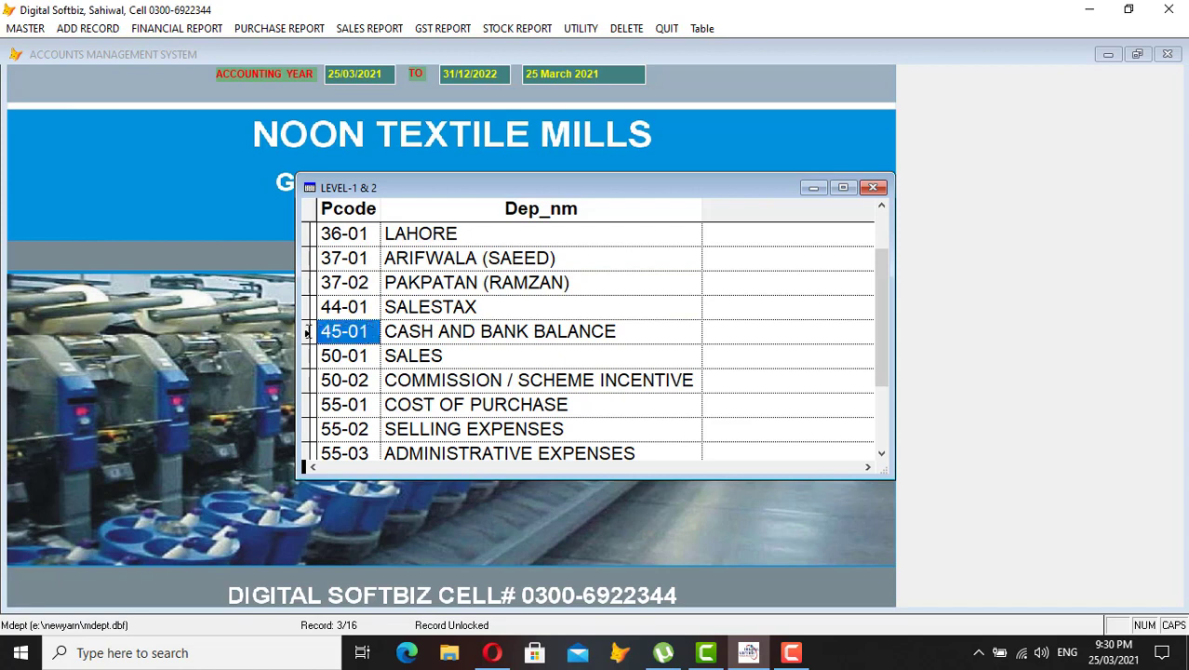
pyautogui.click(372, 428)
pyautogui.click(424, 428)
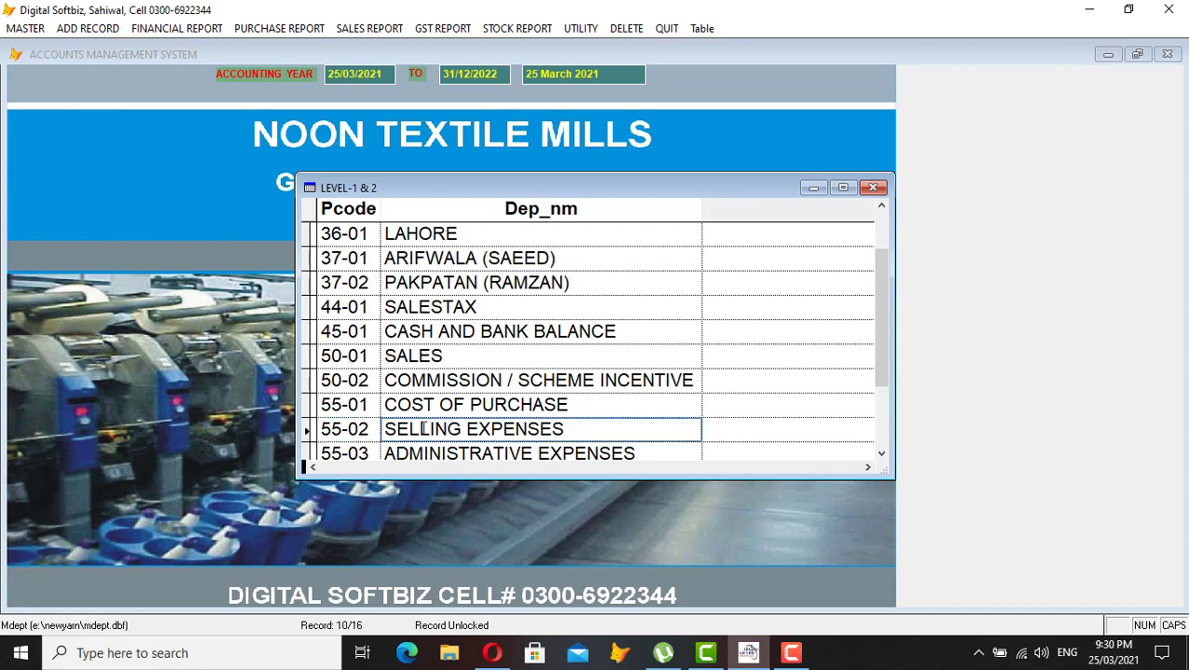
pyautogui.click(373, 430)
pyautogui.press('Down')
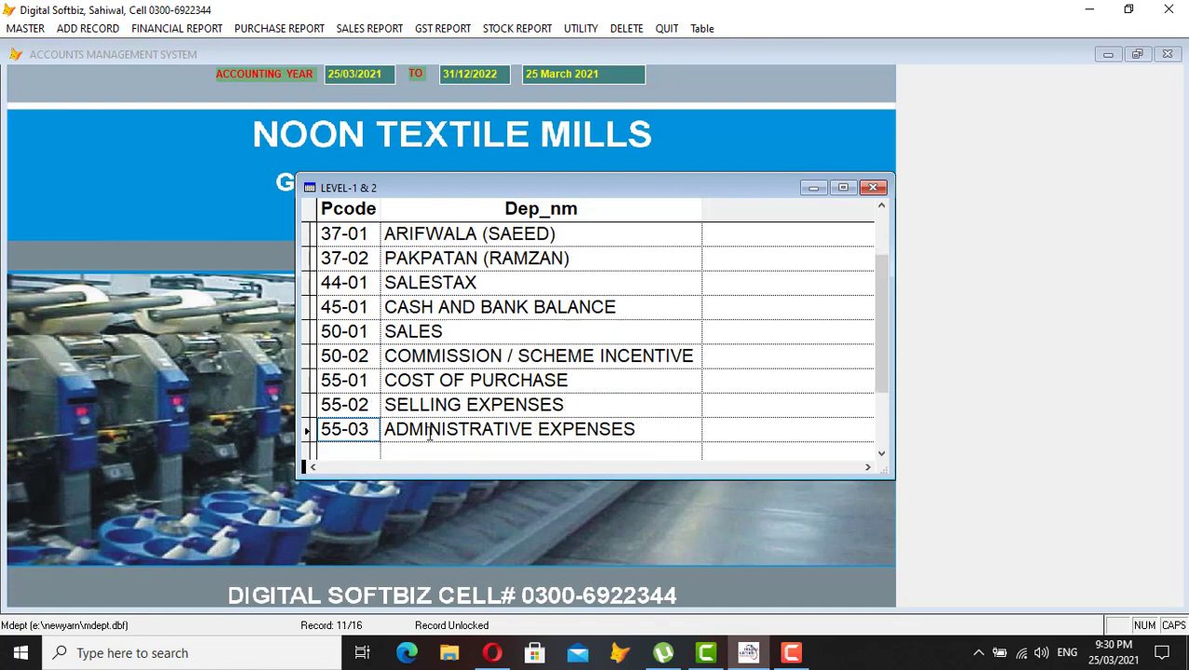
pyautogui.press('Escape')
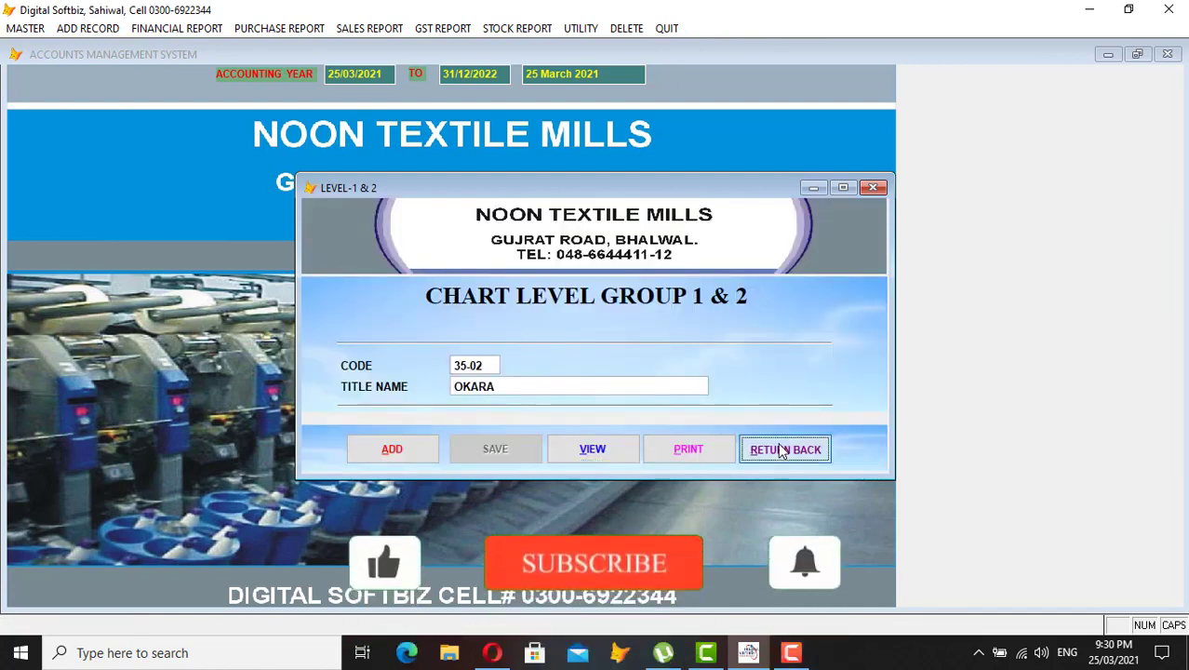
# - Open E. CHART OF ACCOUNTS and enter a 31-01 code to list the ten existing payable accounts
pyautogui.click(778, 450)
pyautogui.click(25, 28)
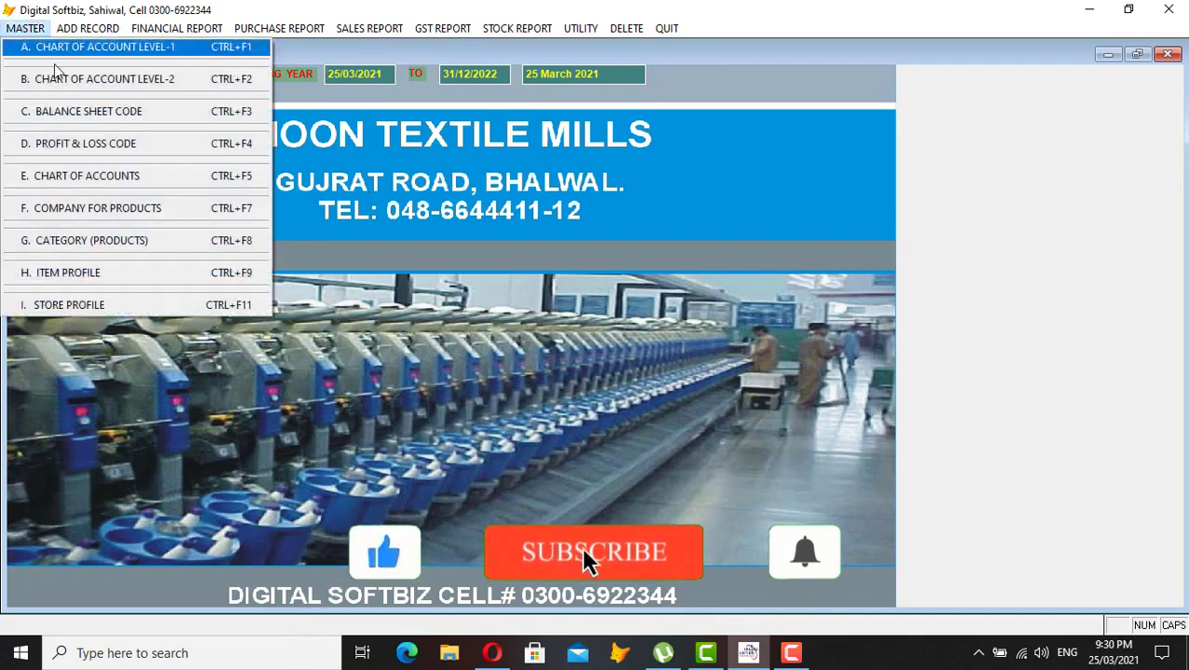
pyautogui.click(127, 179)
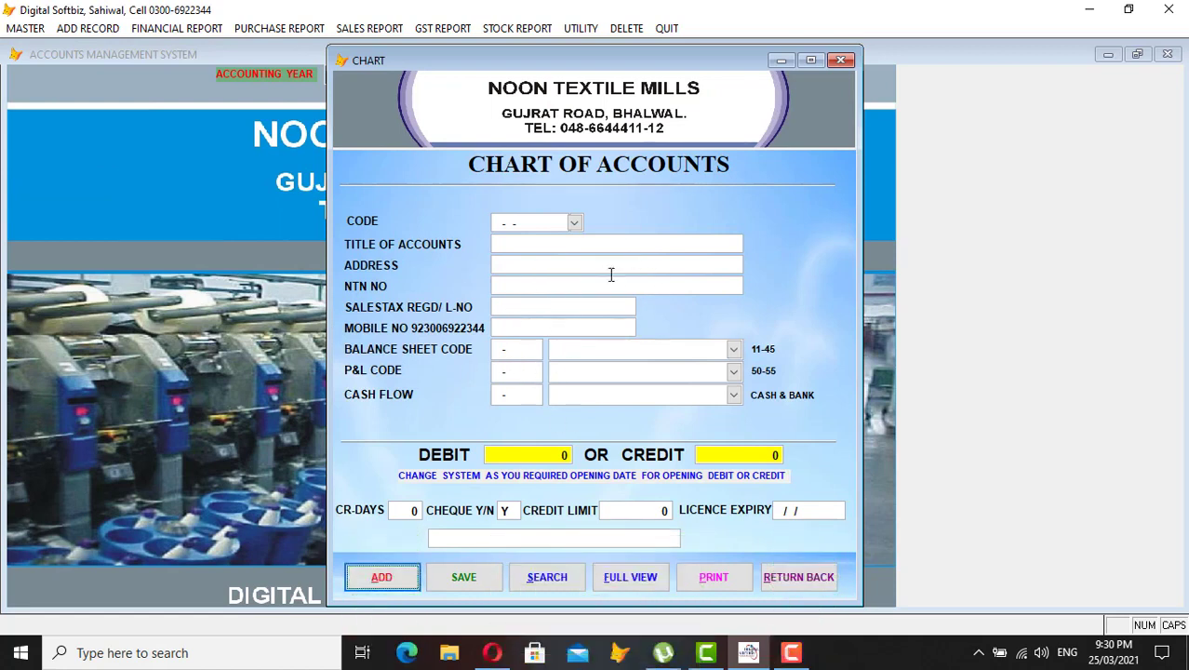
pyautogui.click(375, 579)
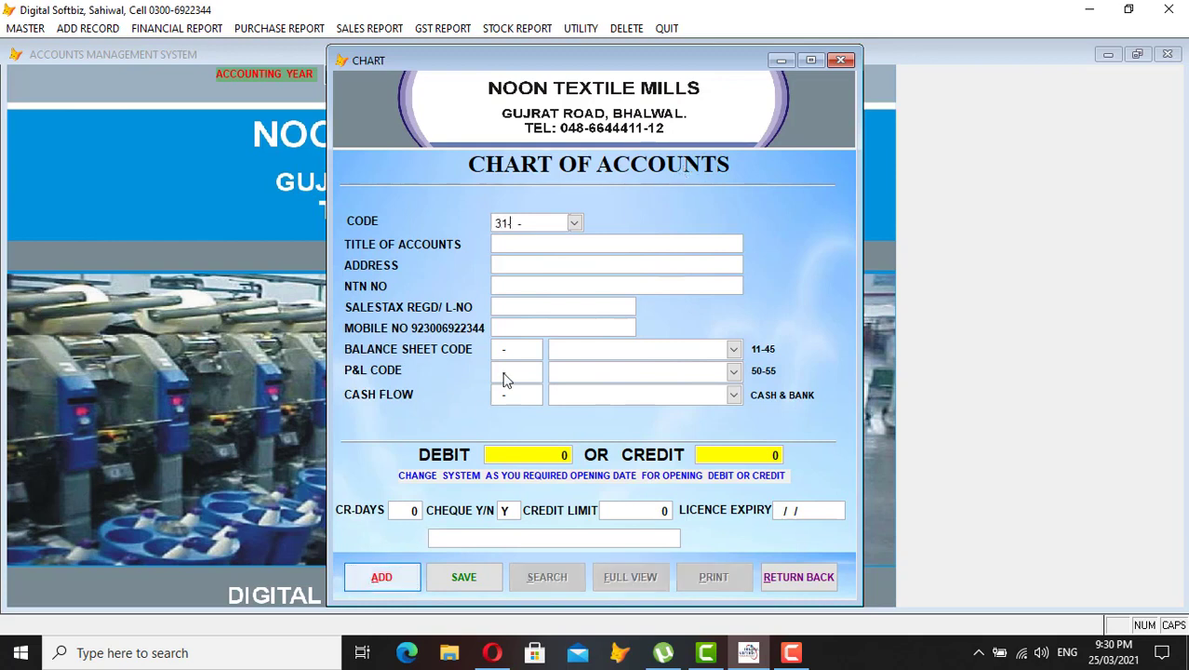
pyautogui.write('31-01-')
pyautogui.write('00')
pyautogui.write('999')
pyautogui.write('000')
pyautogui.press('Return')
pyautogui.press('Return')
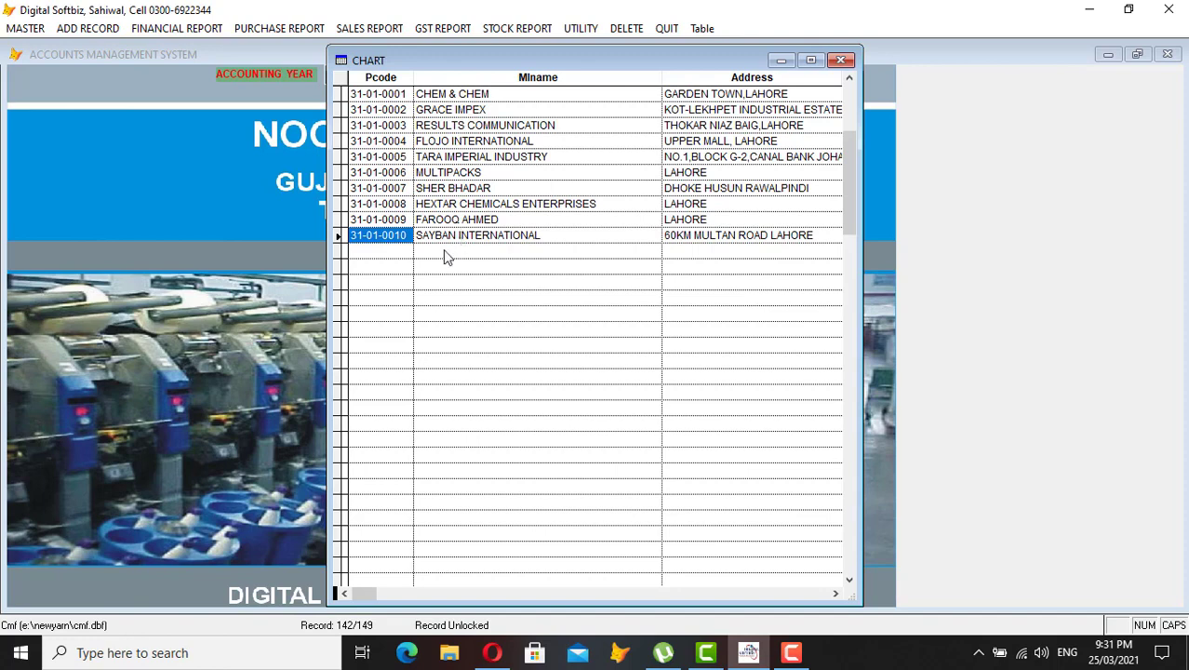
# - Start account 31-01-0011 and enter the supplier's name and mobile number
pyautogui.press('Escape')
pyautogui.click(402, 575)
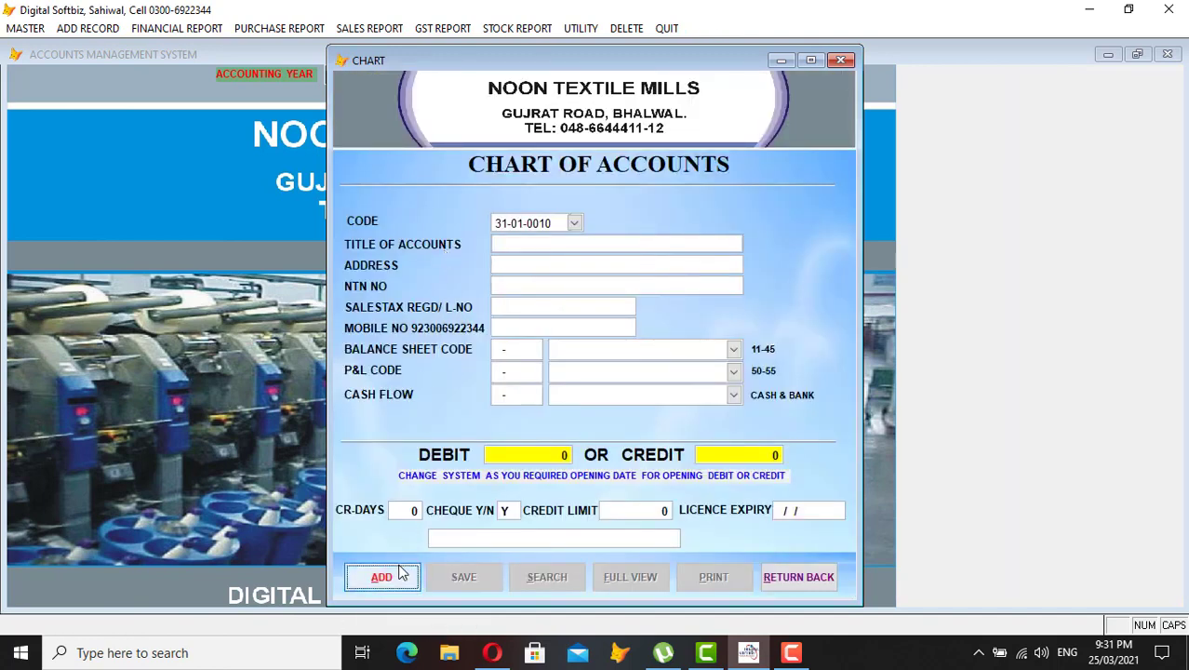
pyautogui.write('31010011')
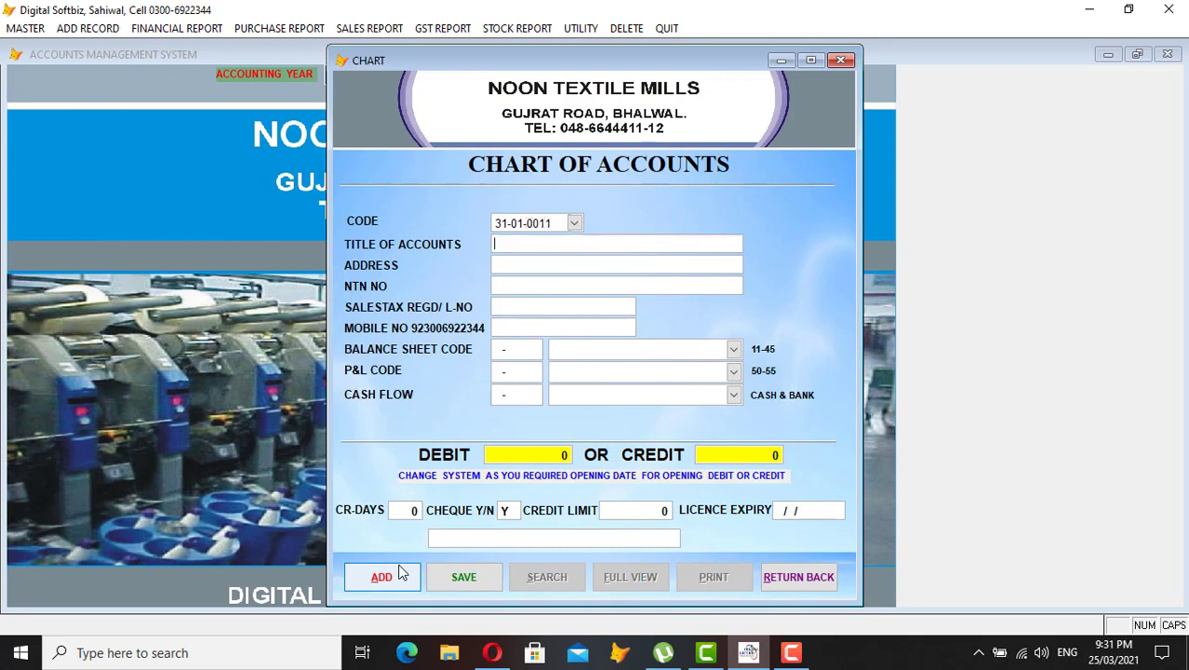
pyautogui.write('GA')
pyautogui.press('BackSpace')
pyautogui.press('BackSpace')
pyautogui.write('033333333')
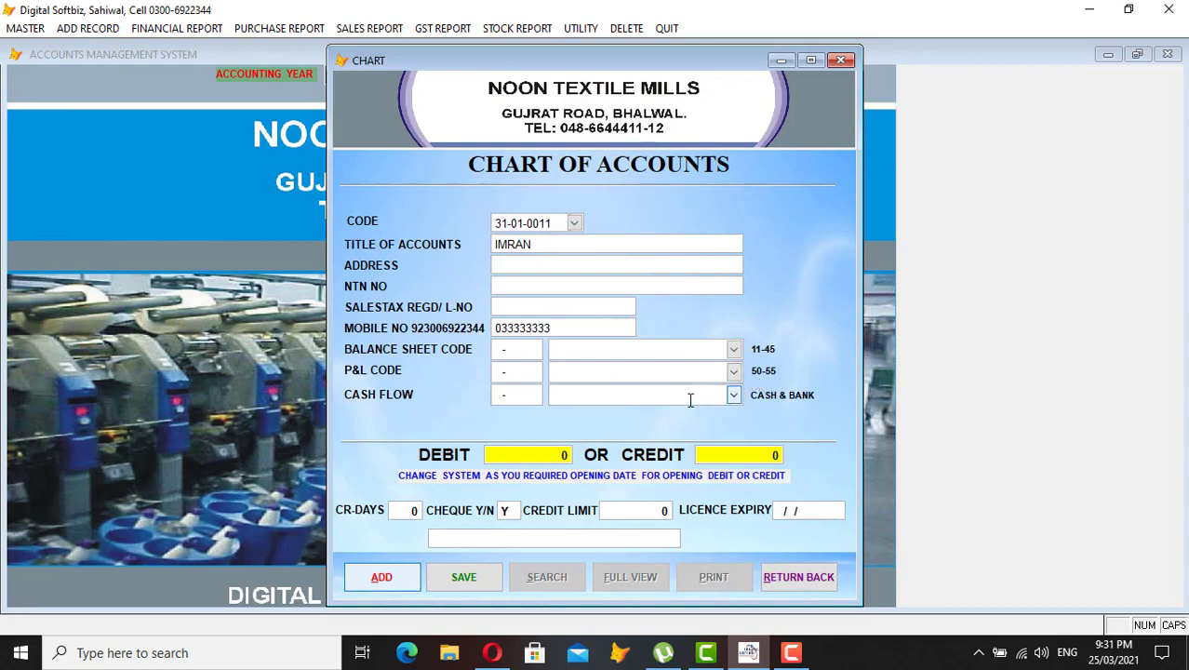
# - Set the balance sheet code to SUPPLIER PAYABLE (10-00)
pyautogui.click(739, 351)
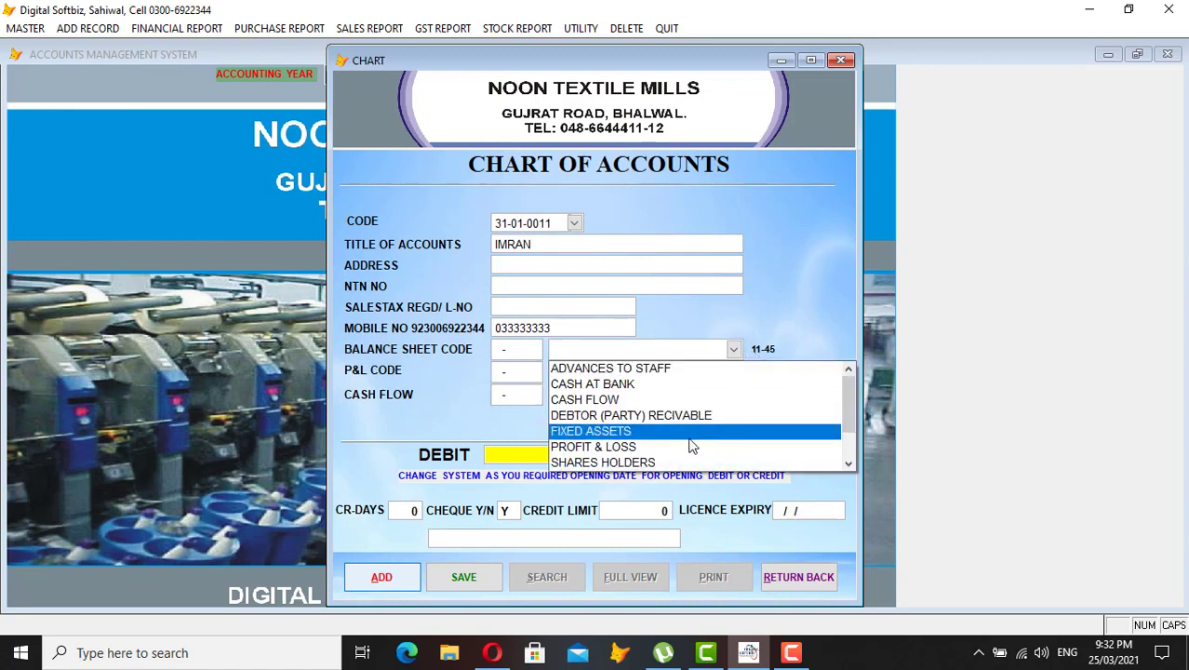
pyautogui.click(849, 462)
pyautogui.click(849, 462)
pyautogui.click(849, 462)
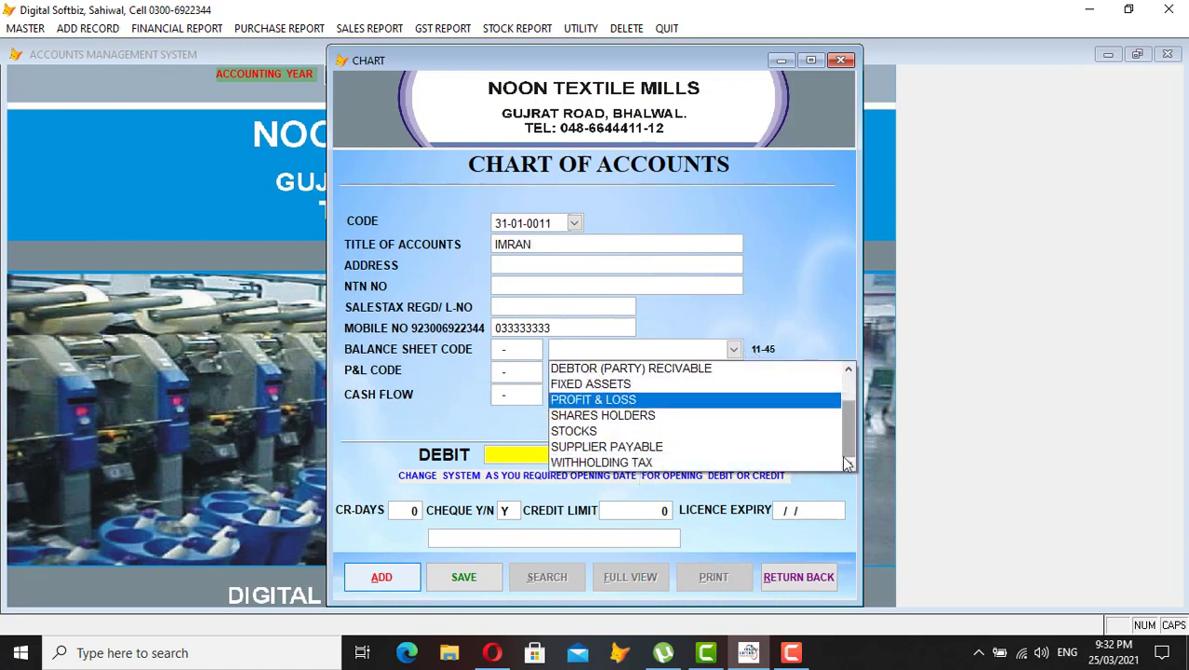
pyautogui.click(649, 448)
pyautogui.press('Return')
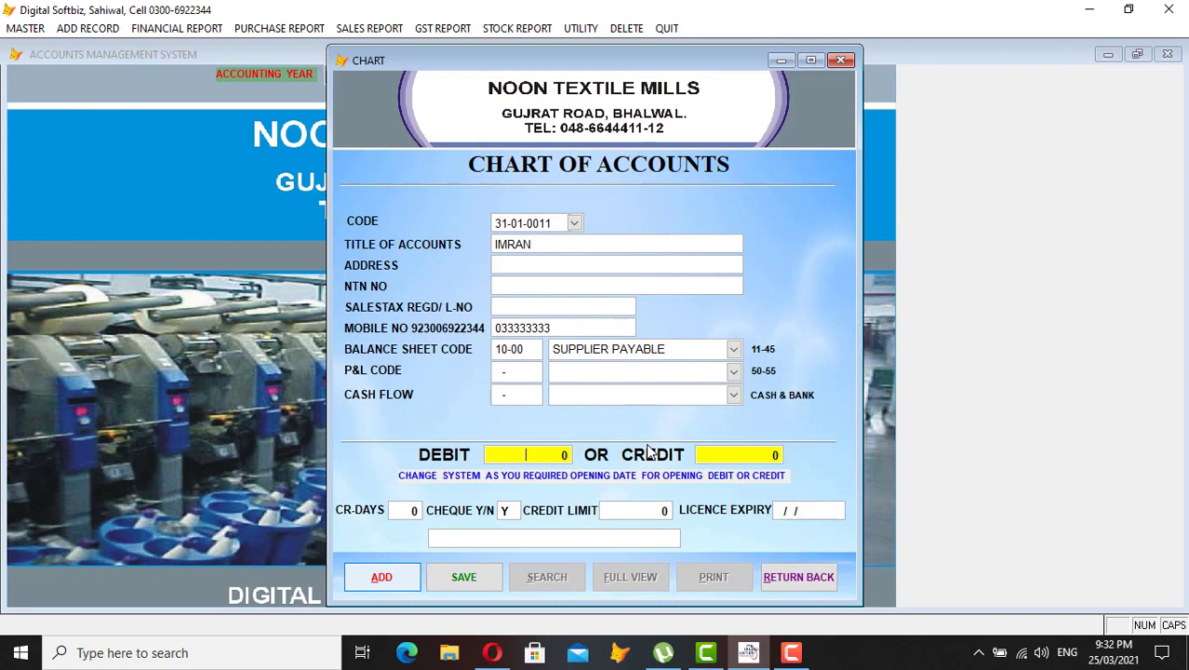
# - Enter a 100,000 opening credit and save the account
pyautogui.press('Return')
pyautogui.write('1000000')
pyautogui.press('Return')
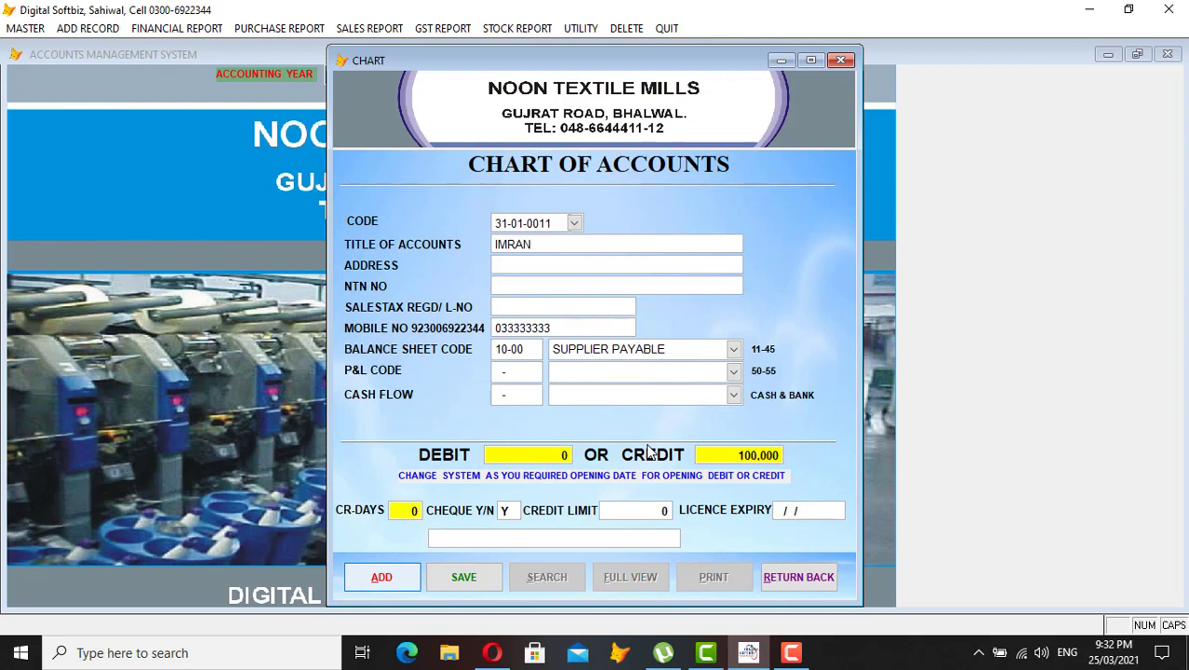
pyautogui.press('Return')
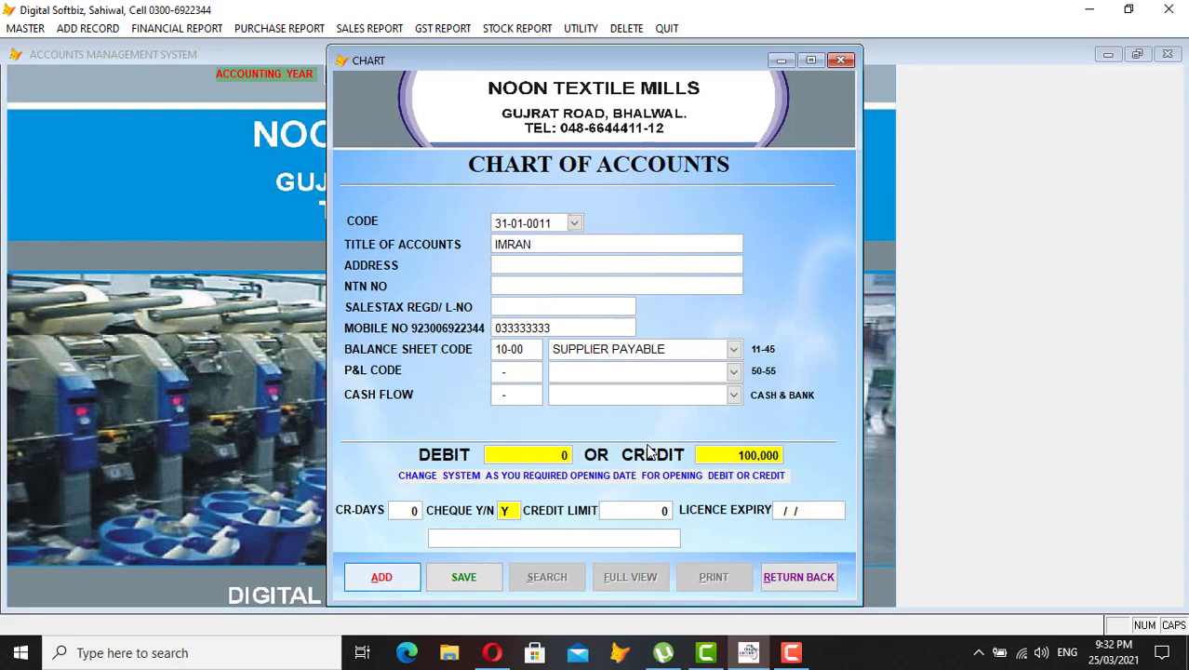
pyautogui.press('Return')
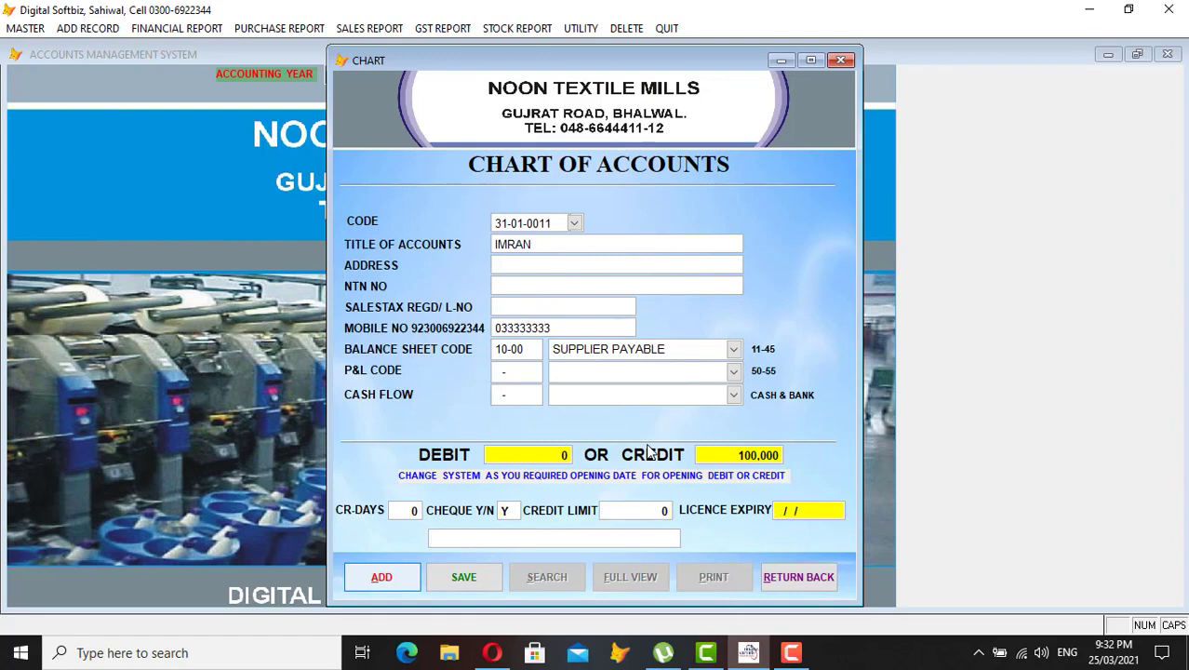
pyautogui.press('Return')
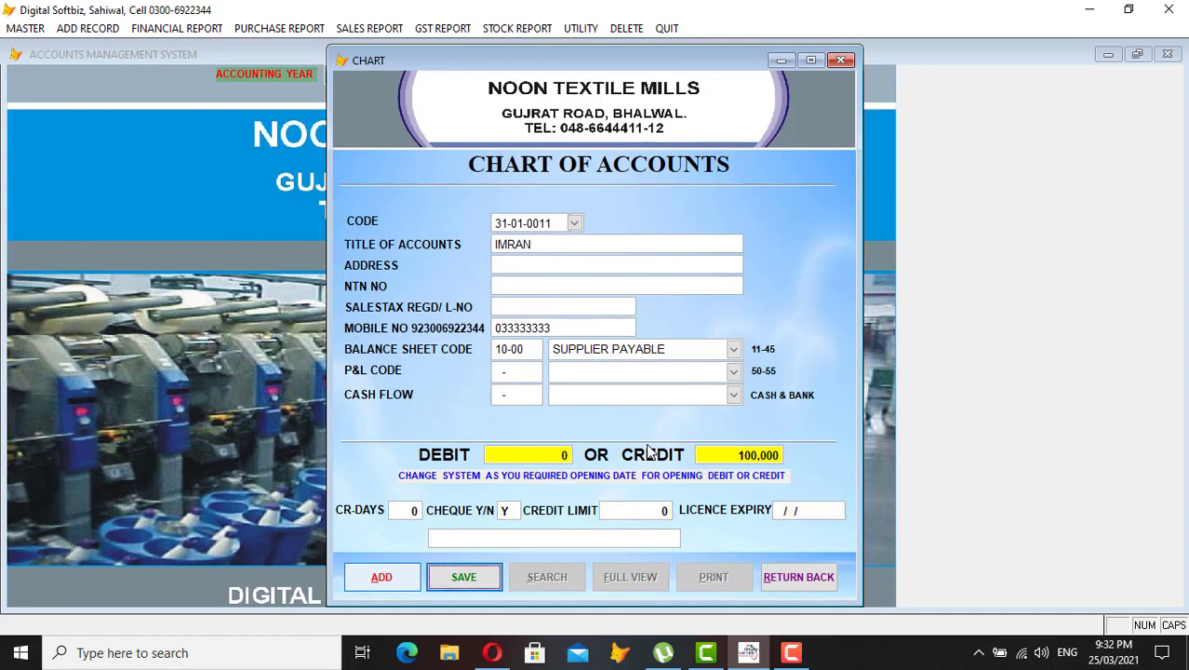
pyautogui.press('Return')
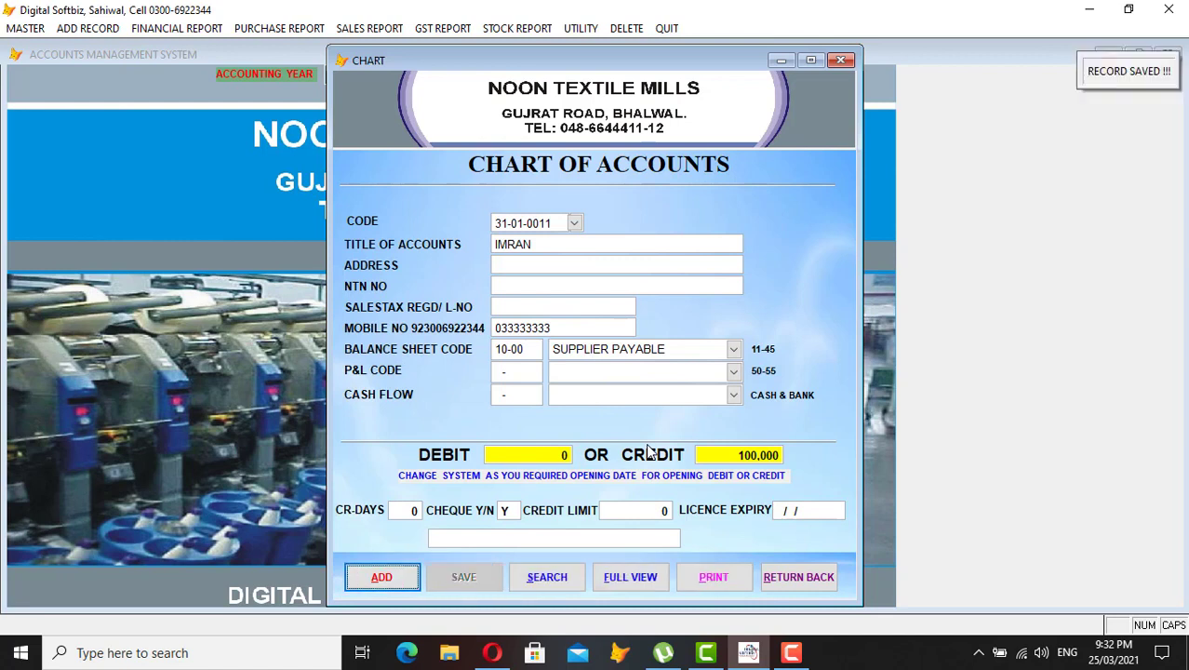
pyautogui.press('Return')
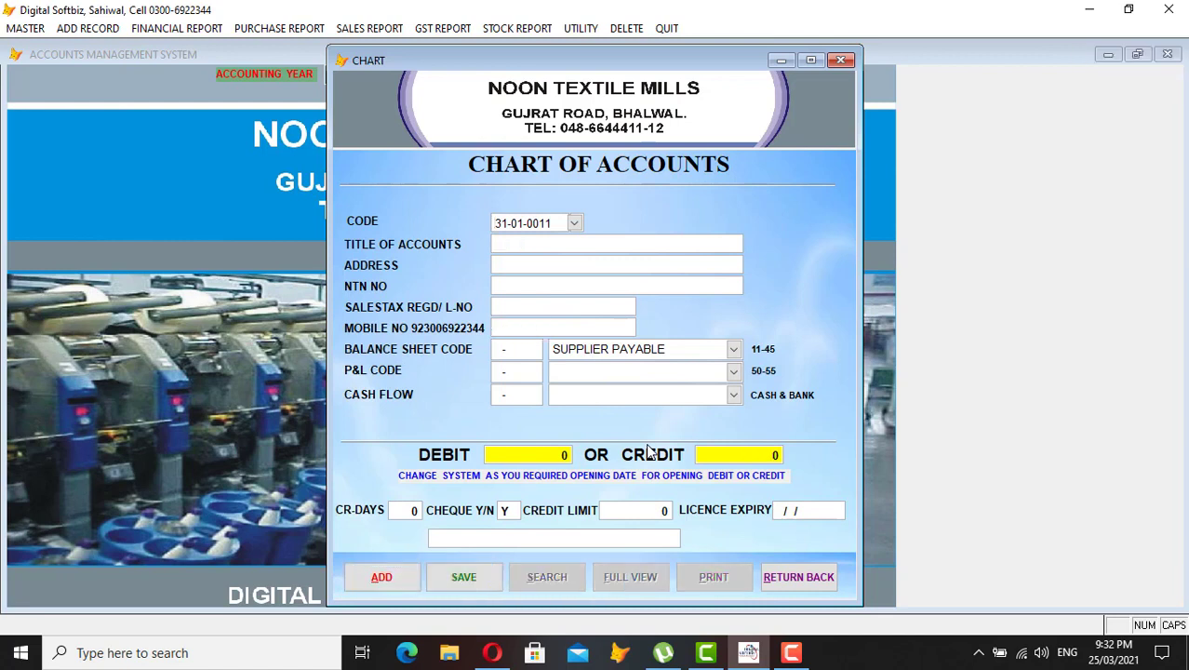
# - Enter code 35-02-0001, the garments firm's title and its mobile number
pyautogui.write('35-01')
pyautogui.press('BackSpace')
pyautogui.write('2-000')
pyautogui.press('Return')
pyautogui.write('JAMIL GARMET')
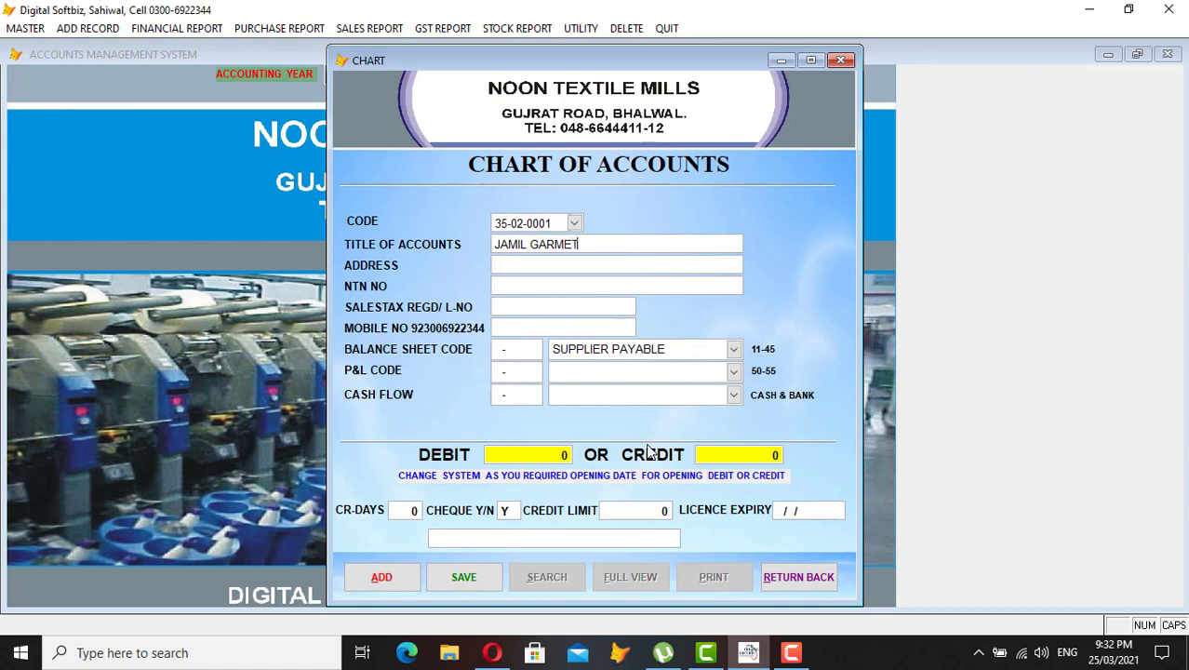
pyautogui.press('BackSpace')
pyautogui.write('NTS')
pyautogui.press('Return')
pyautogui.press('Return')
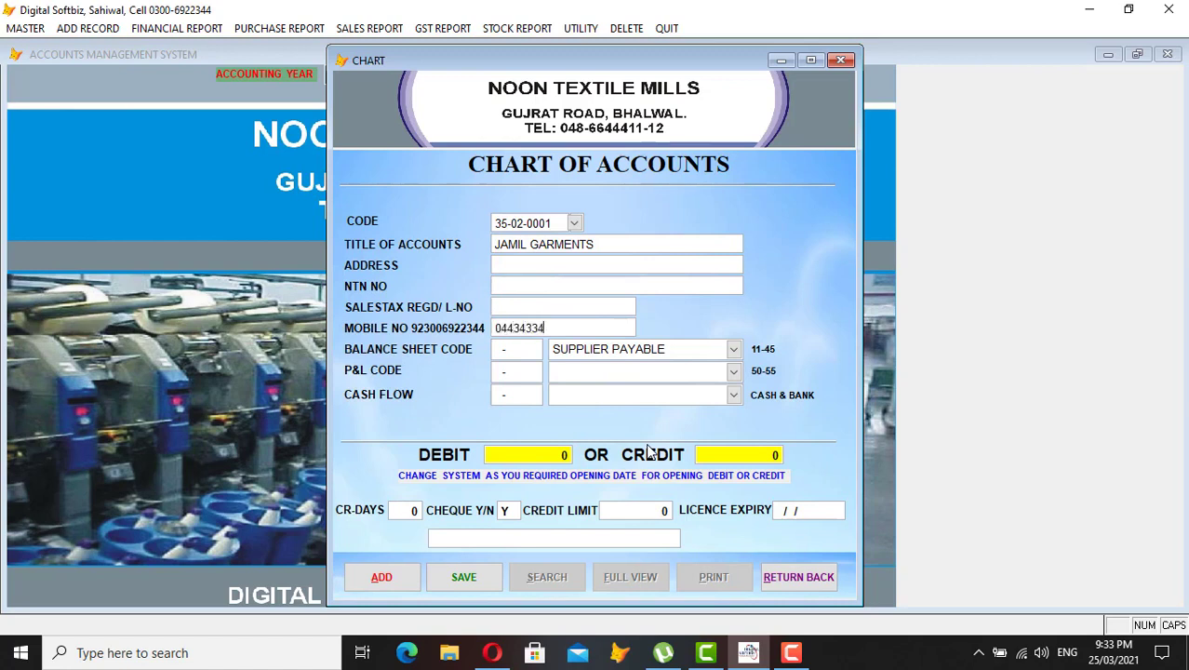
pyautogui.press('Return')
pyautogui.press('Return')
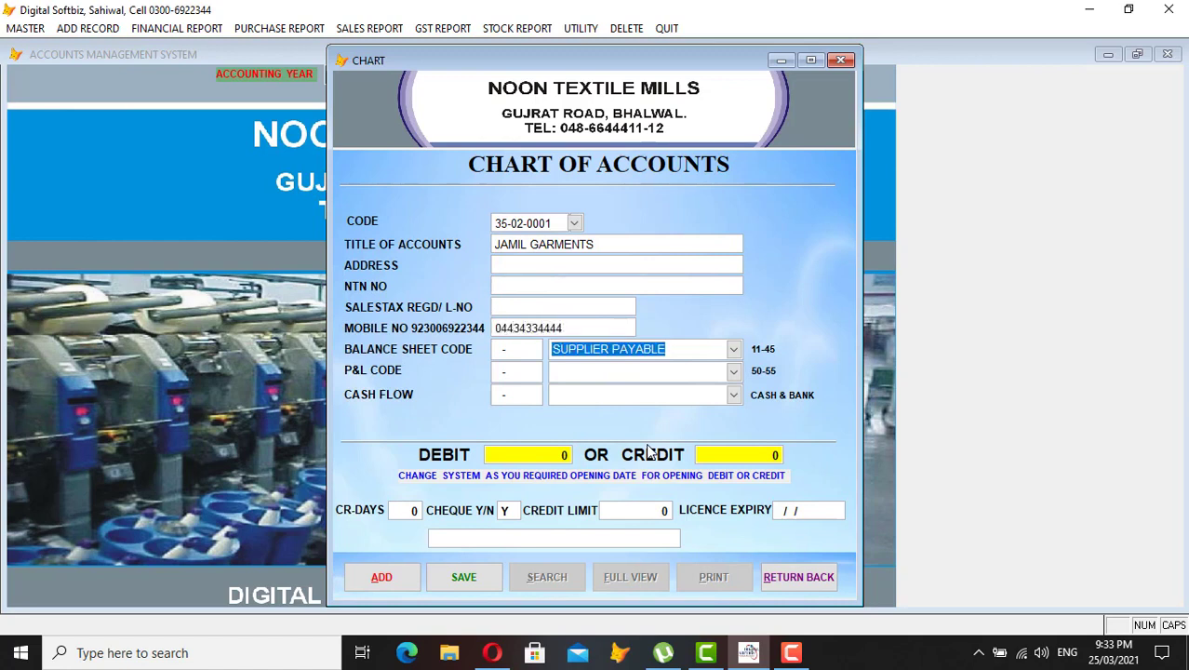
# - Change the balance sheet code to DEBTOR (PARTY) RECIVABLE
pyautogui.press('BackSpace')
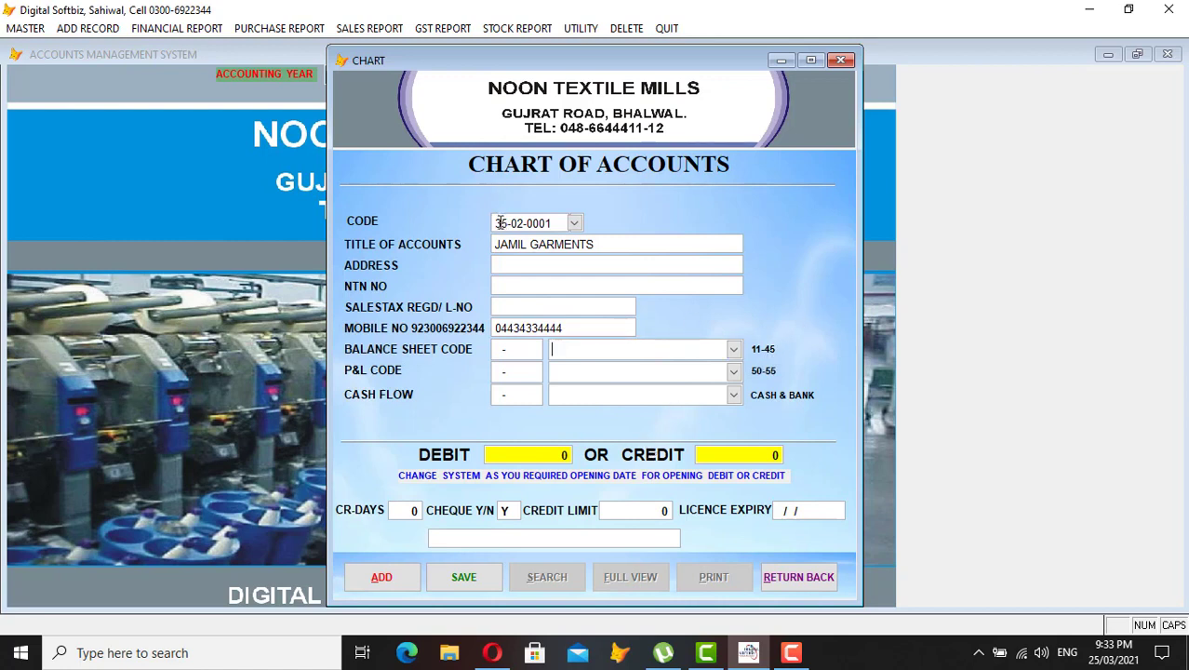
pyautogui.click(736, 351)
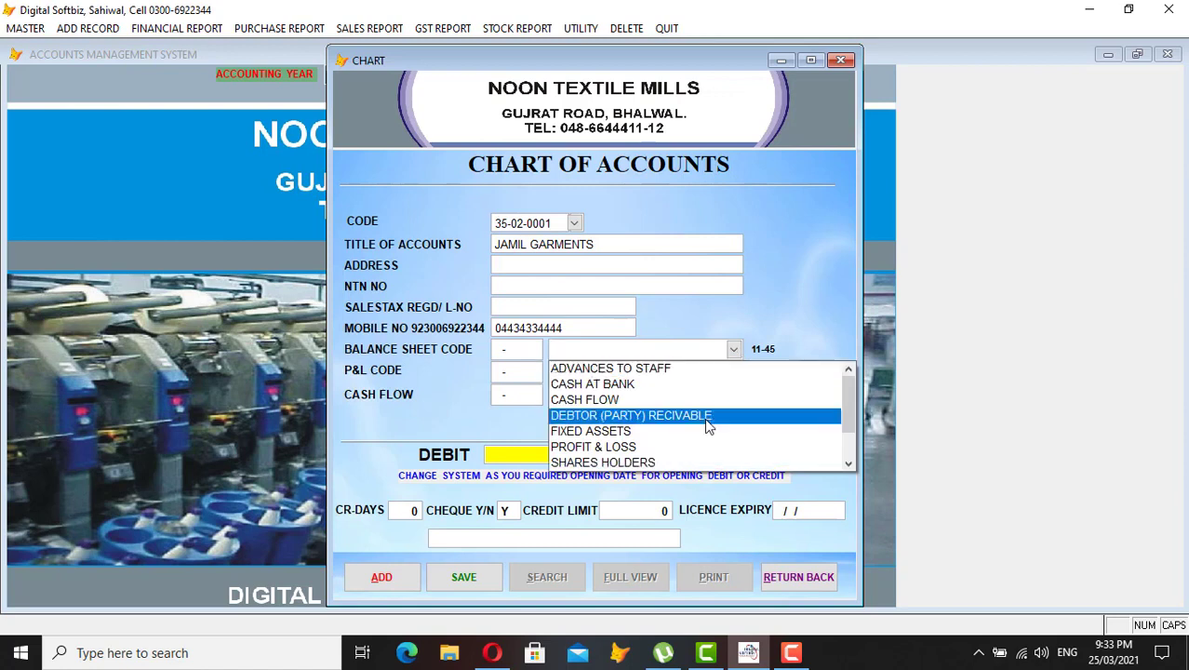
pyautogui.click(642, 416)
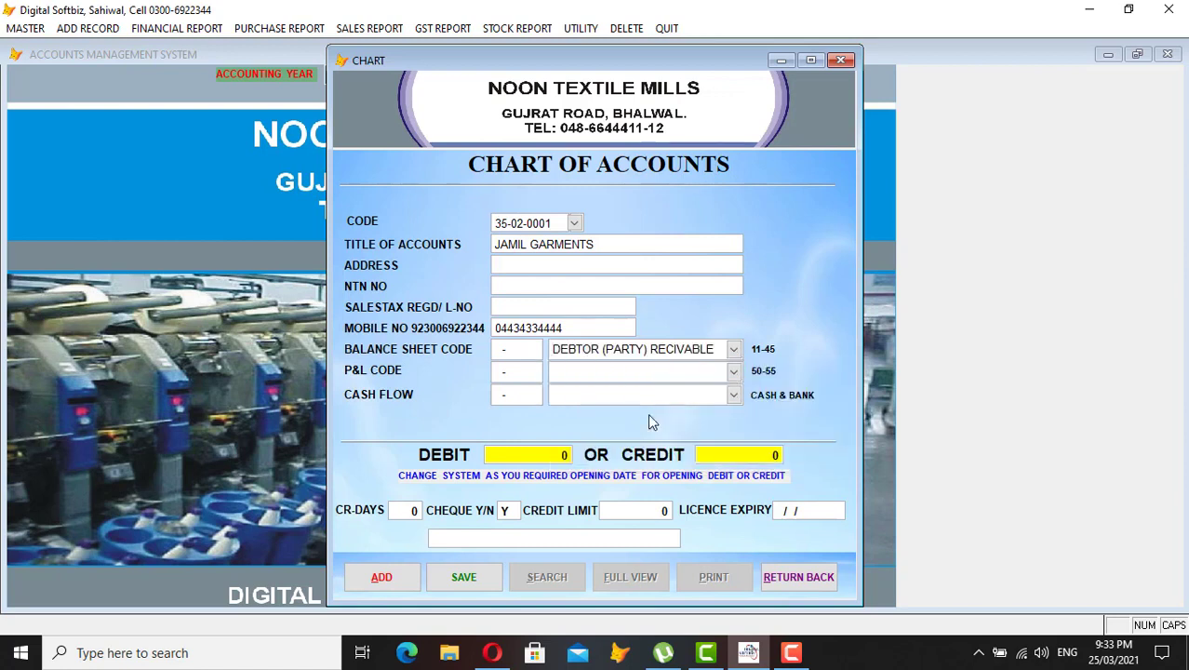
pyautogui.press('Return')
pyautogui.press('Return')
pyautogui.press('Return')
pyautogui.press('Return')
# - Enter 200,000 debit, 15 credit days, 100,000 limit and expiry 31/12/2021, then save
pyautogui.write('200000')
pyautogui.press('Return')
pyautogui.press('Return')
pyautogui.write('15')
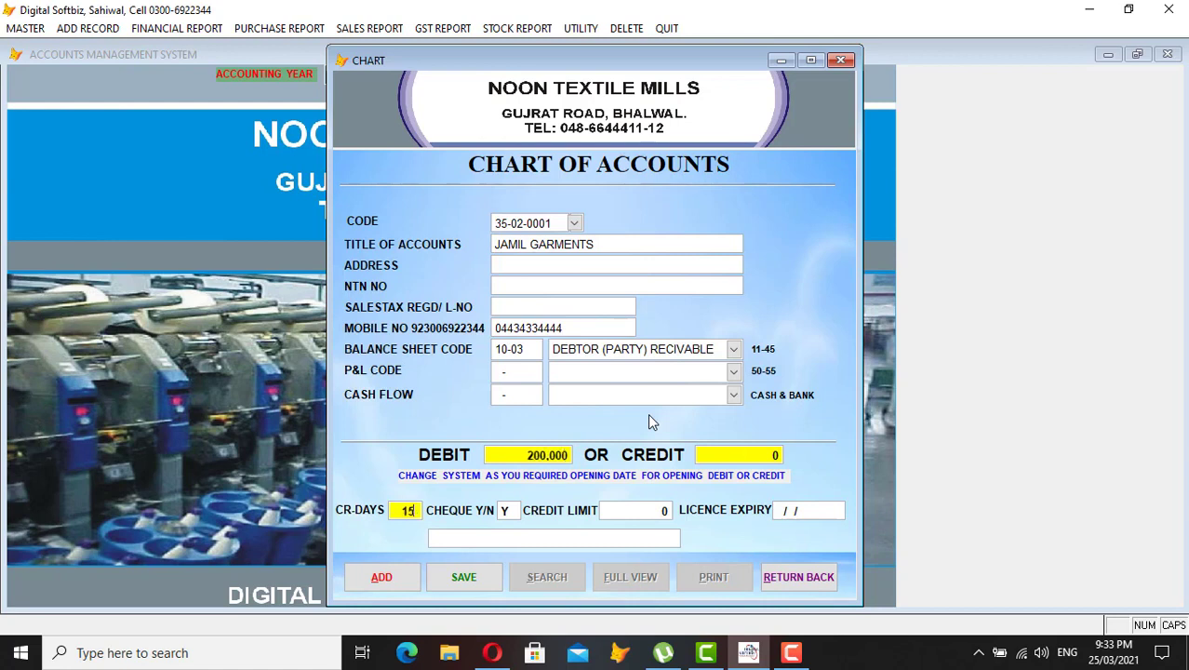
pyautogui.press('Return')
pyautogui.press('Return')
pyautogui.press('Return')
pyautogui.write('100,000')
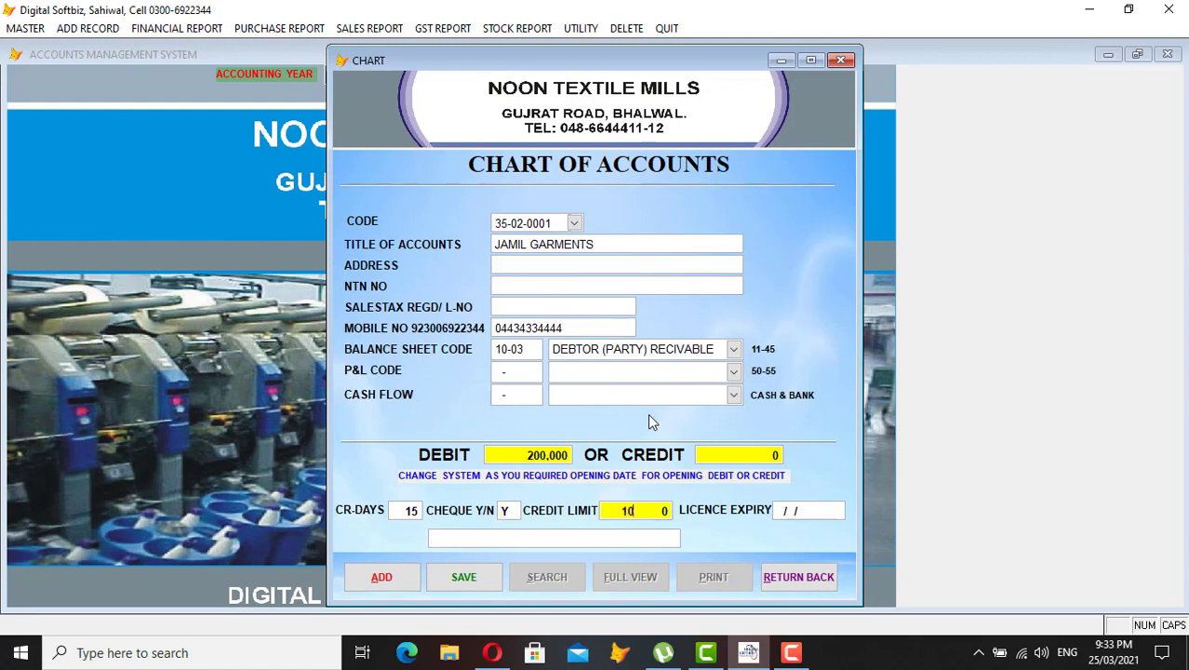
pyautogui.press('Return')
pyautogui.write('31/12/')
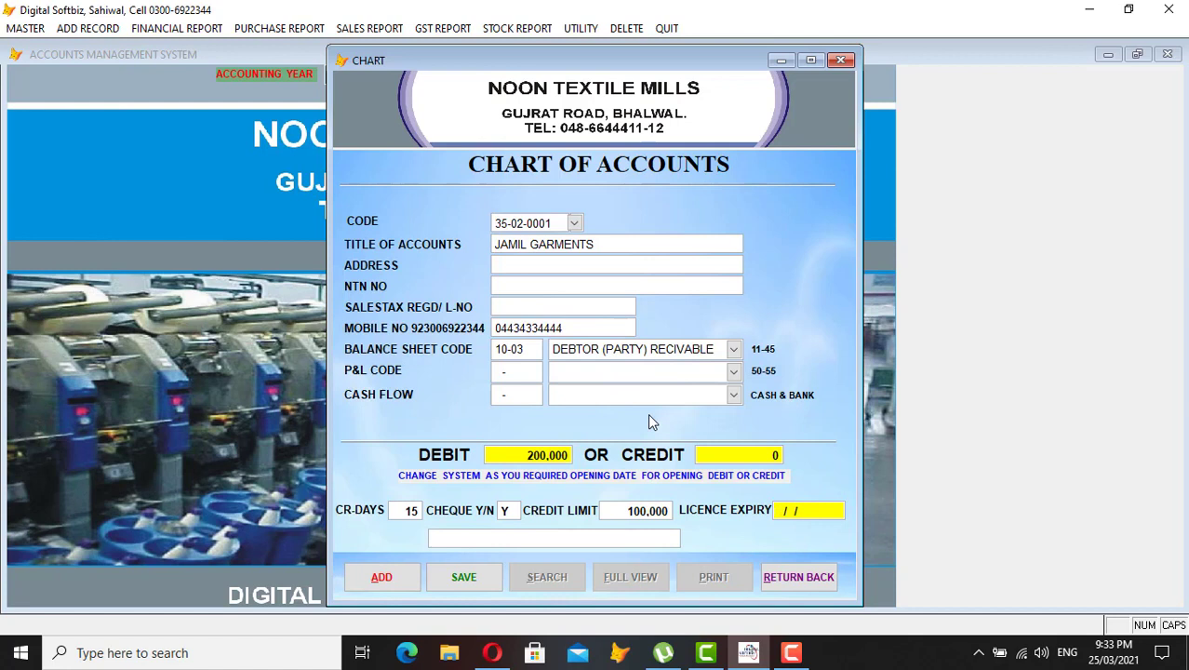
pyautogui.write('2021')
pyautogui.press('Return')
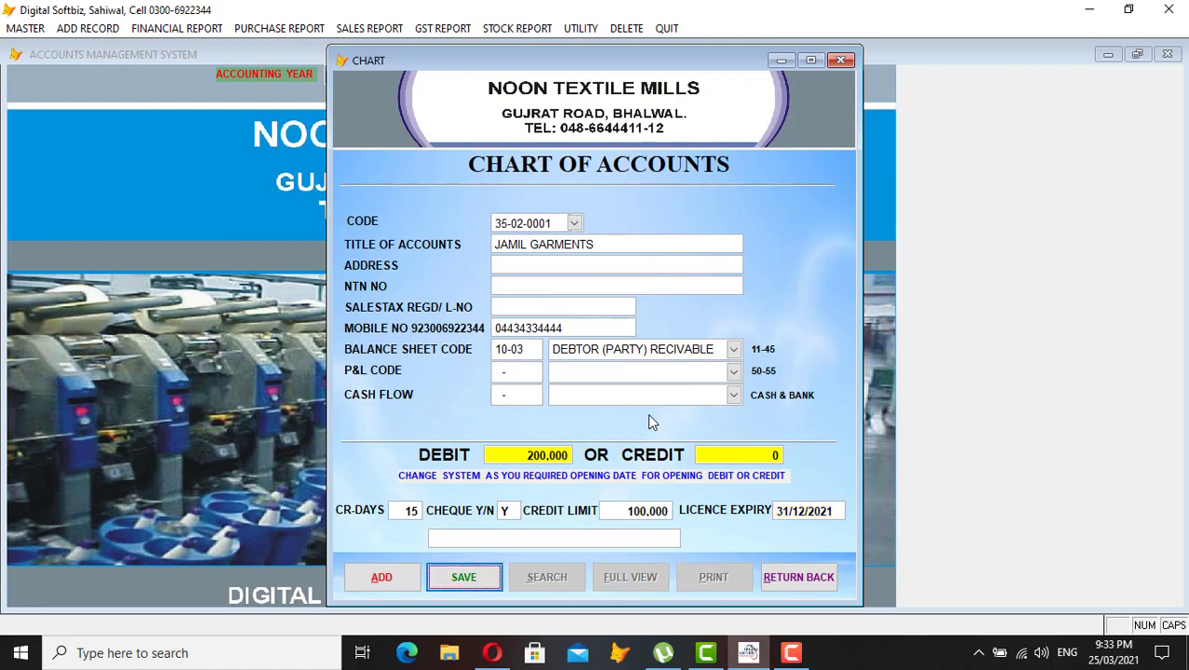
pyautogui.press('Return')
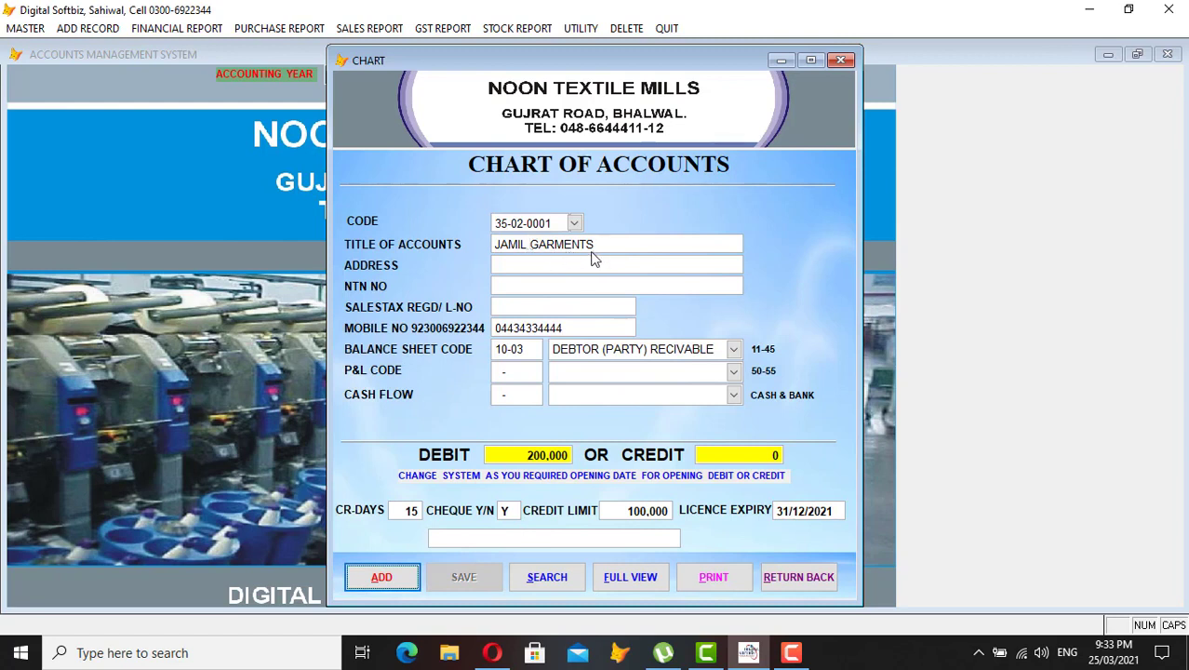
# - Try code 45-01-0001, find it taken by CASH-BOOK, and start a fresh entry
pyautogui.click(404, 578)
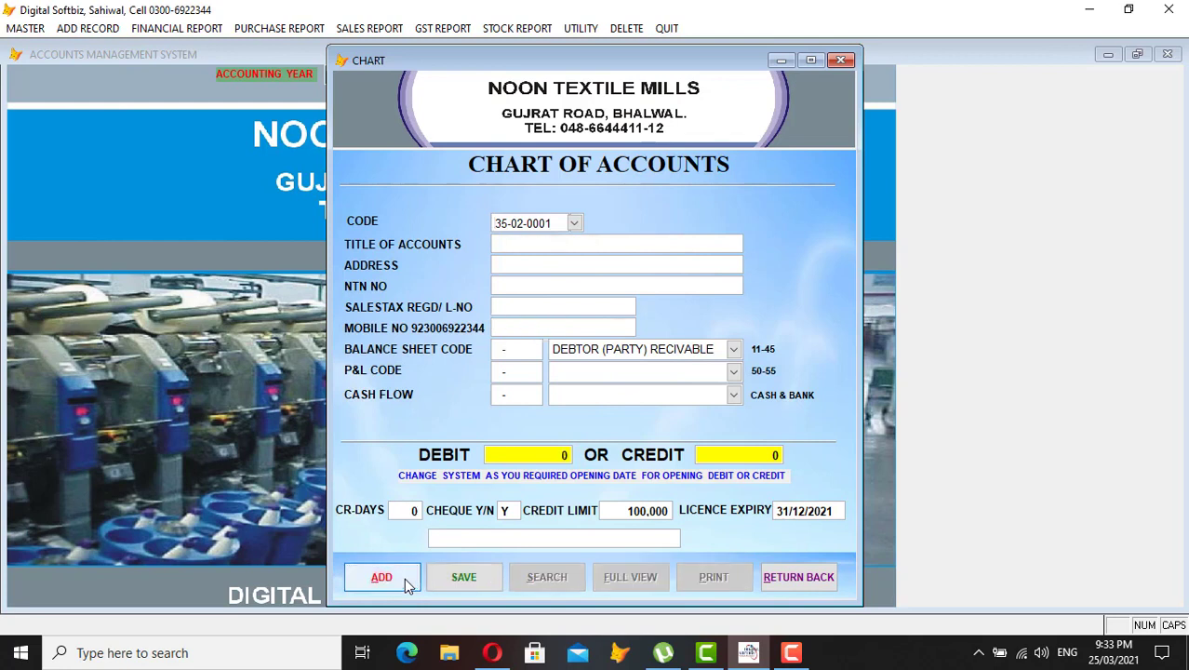
pyautogui.write('45-01-0001')
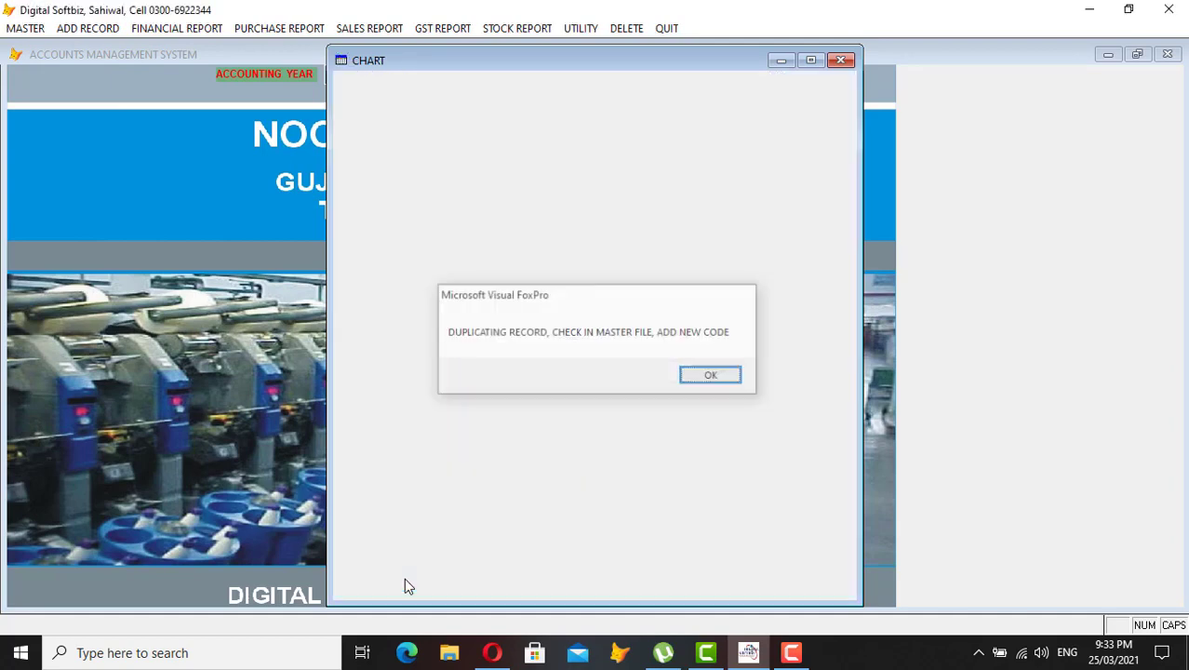
pyautogui.press('Return')
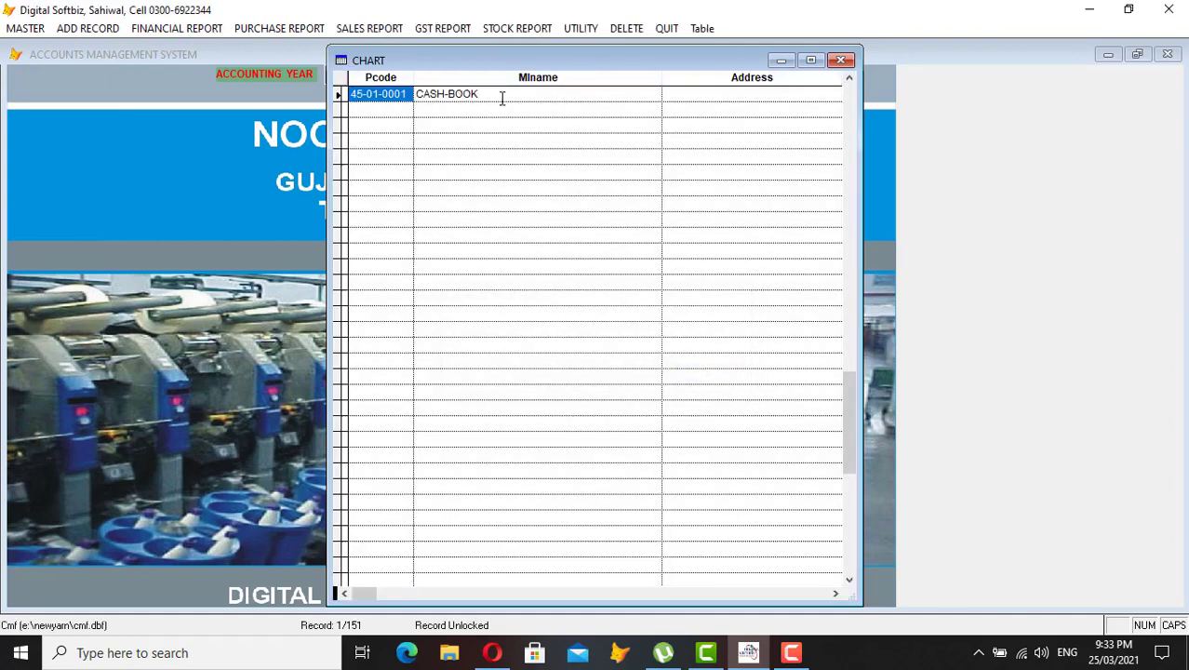
pyautogui.click(480, 94)
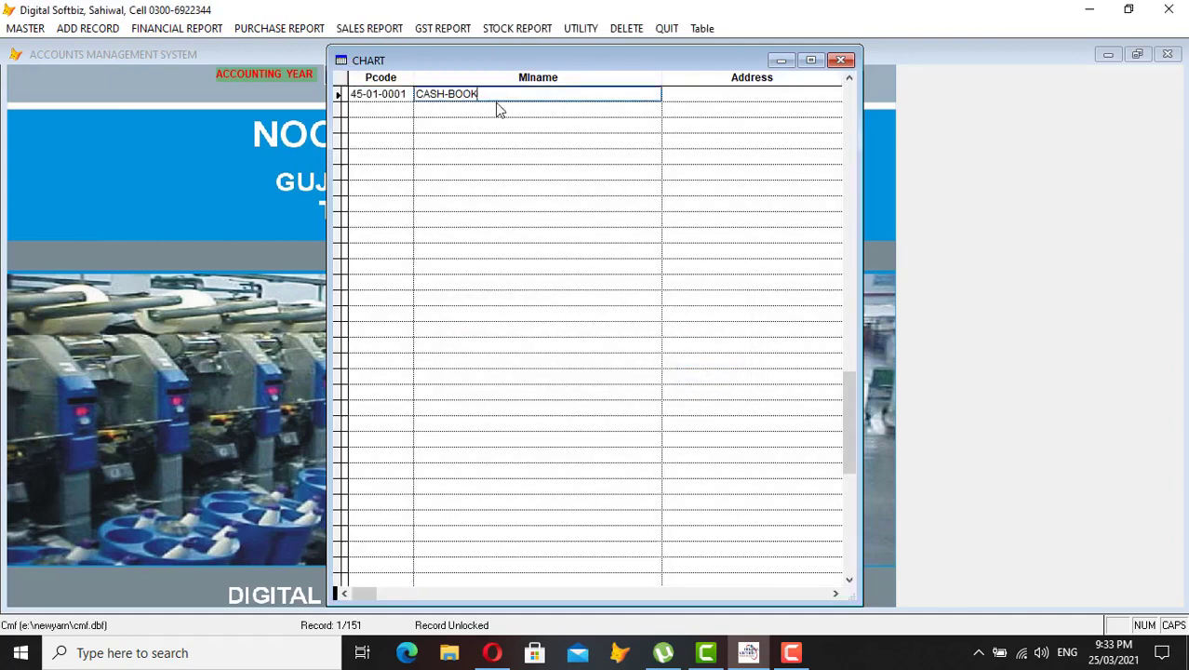
pyautogui.press('Escape')
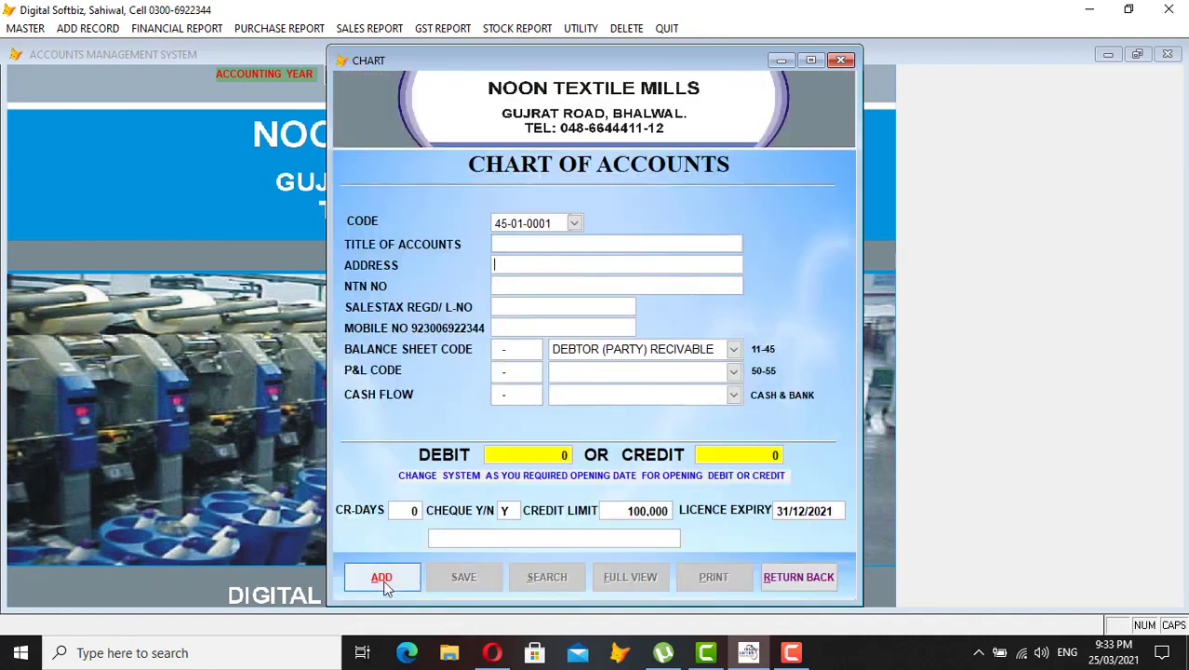
pyautogui.click(382, 579)
pyautogui.press('Right')
pyautogui.press('Right')
pyautogui.press('Right')
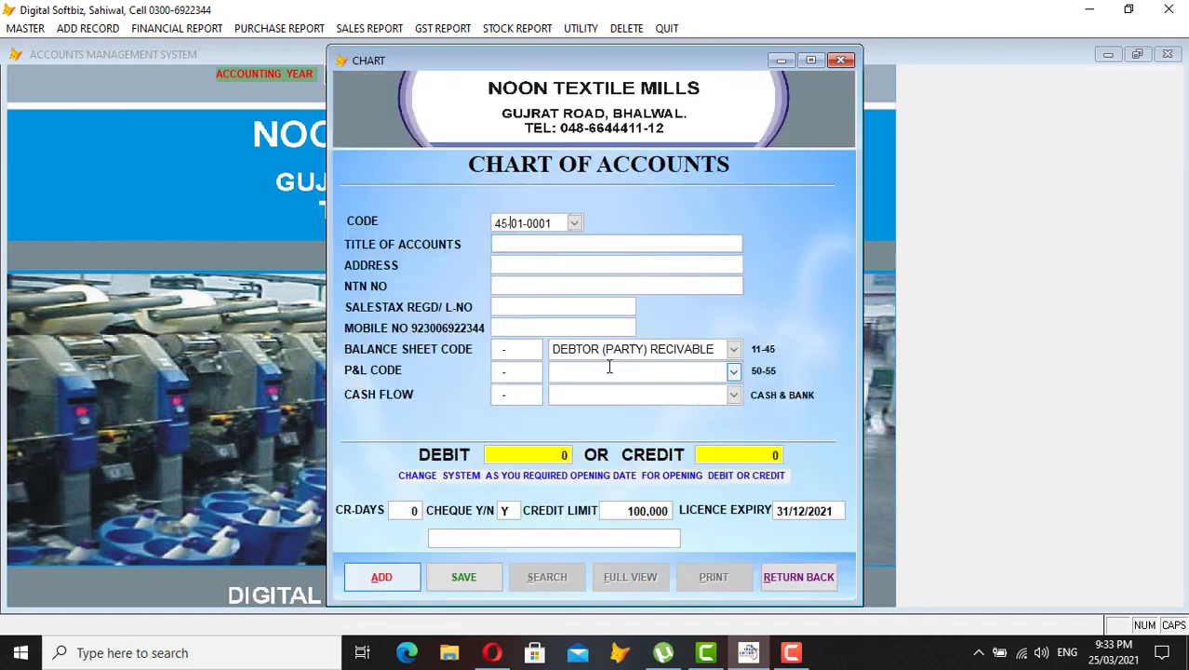
# - Enter code 45-01-0002 and title MCB BANK
pyautogui.write('01-0000')
pyautogui.press('Return')
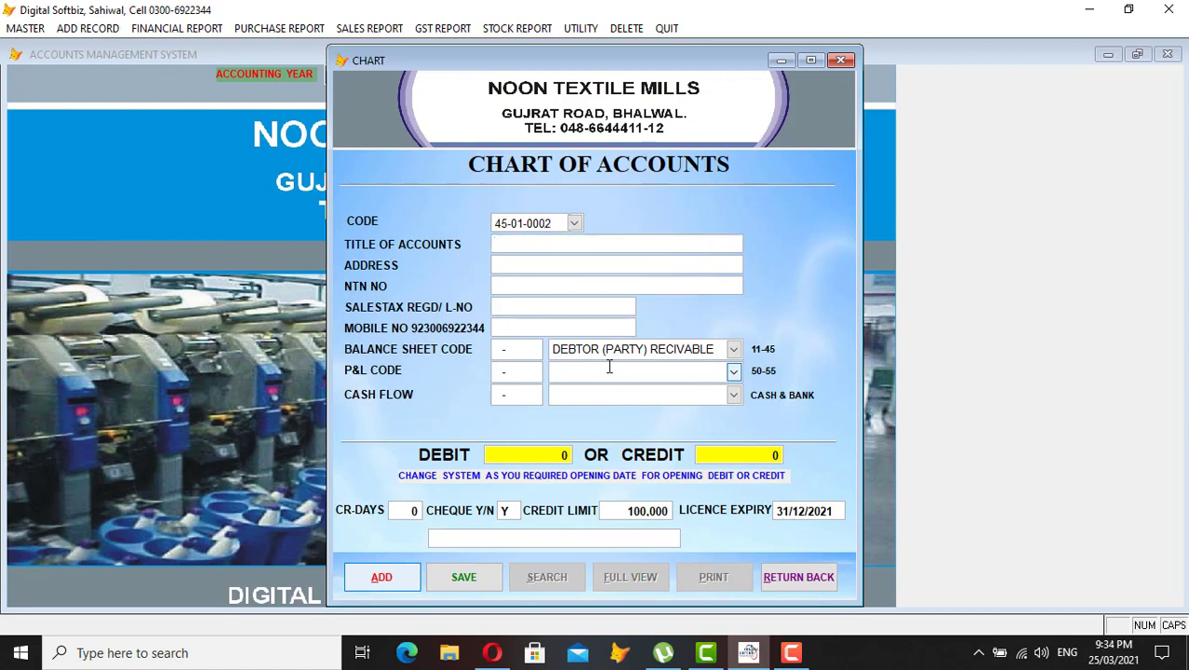
pyautogui.write('MCB BANK')
pyautogui.press('Return')
pyautogui.press('Return')
pyautogui.press('Return')
pyautogui.press('Return')
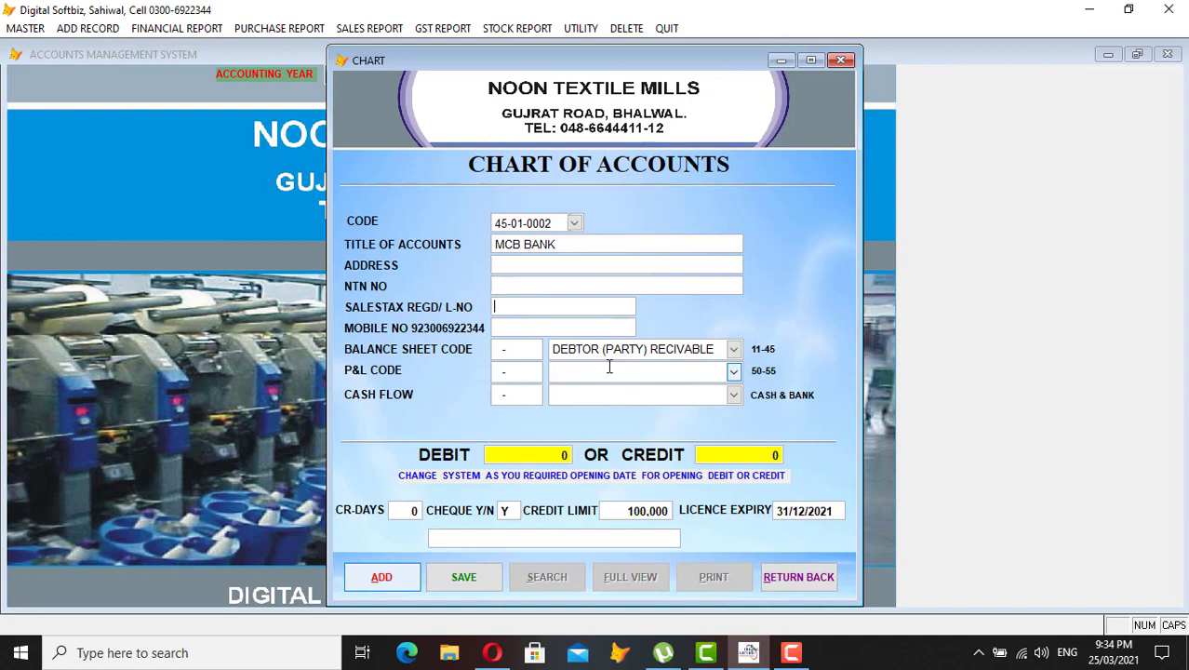
# - Classify the account as CASH AT BANK with cash flow category CASH FLOW (12-01)
pyautogui.hotkey('shift', 'End')
pyautogui.press('Delete')
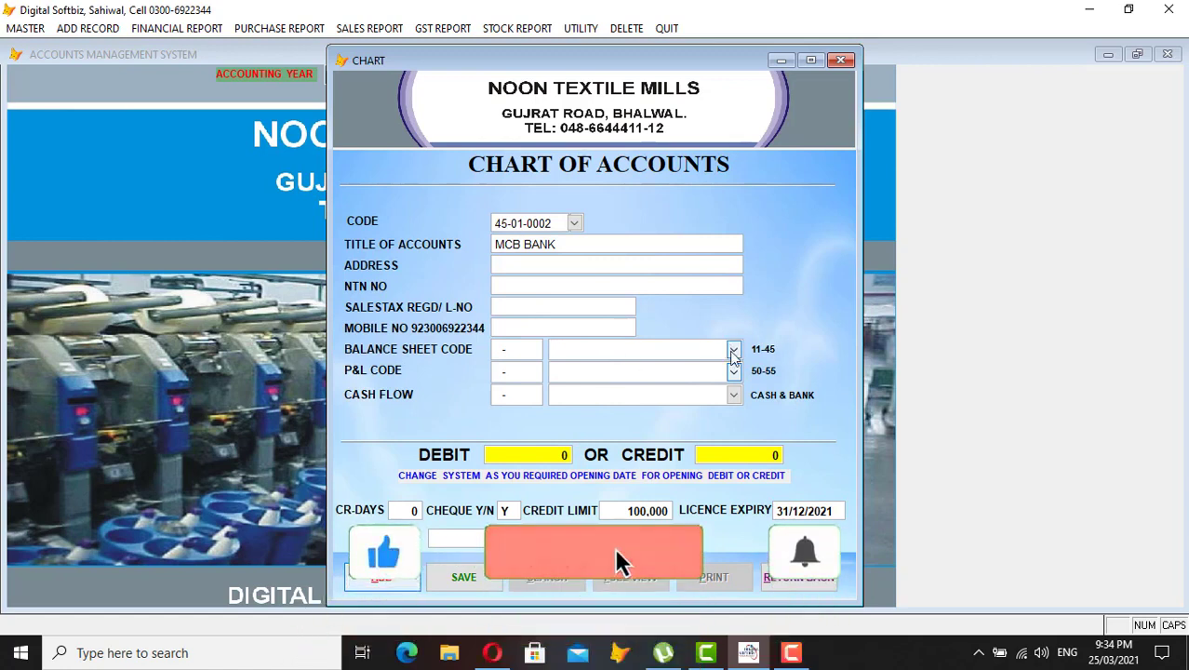
pyautogui.click(734, 349)
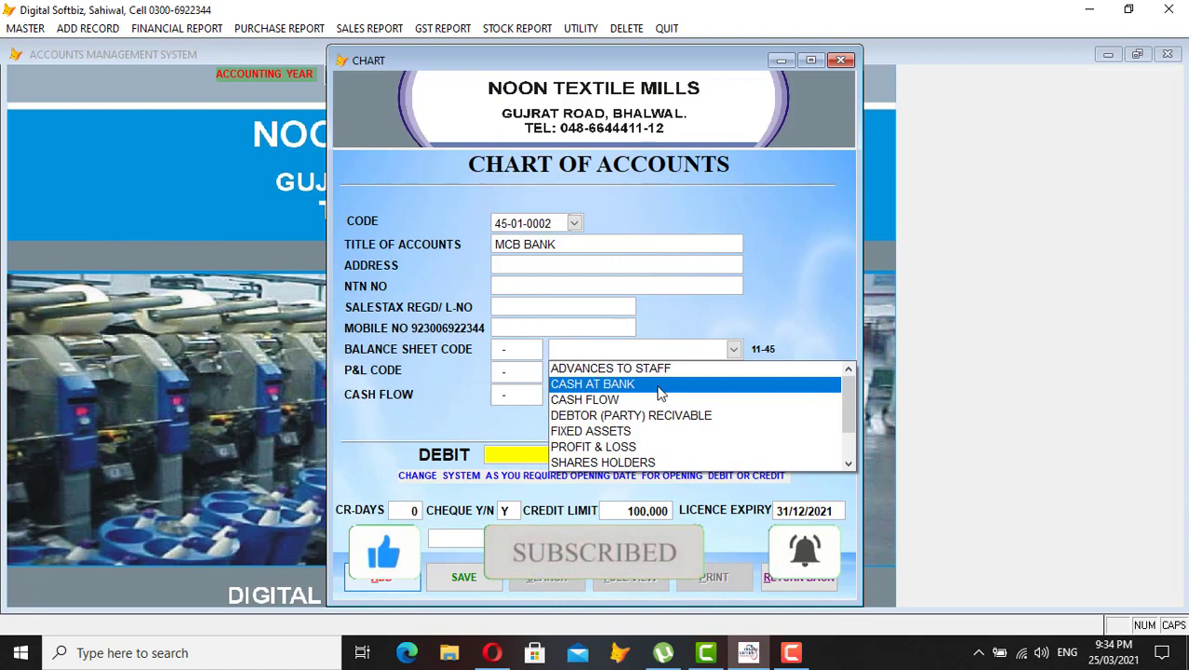
pyautogui.click(660, 384)
pyautogui.click(658, 393)
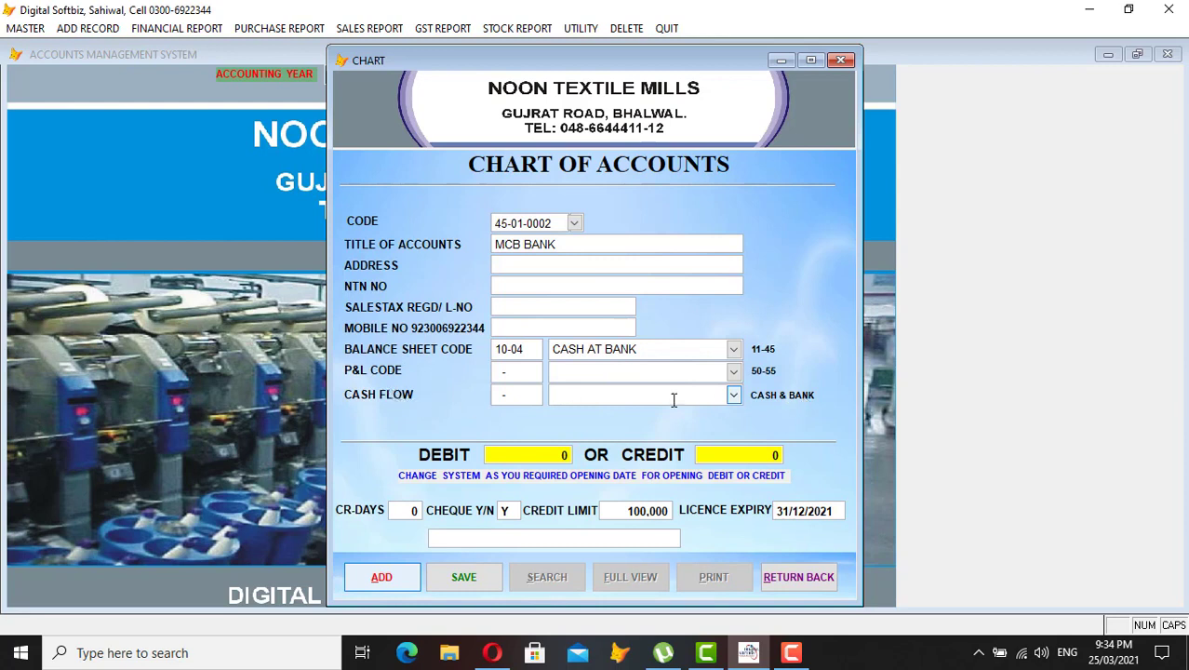
pyautogui.click(734, 395)
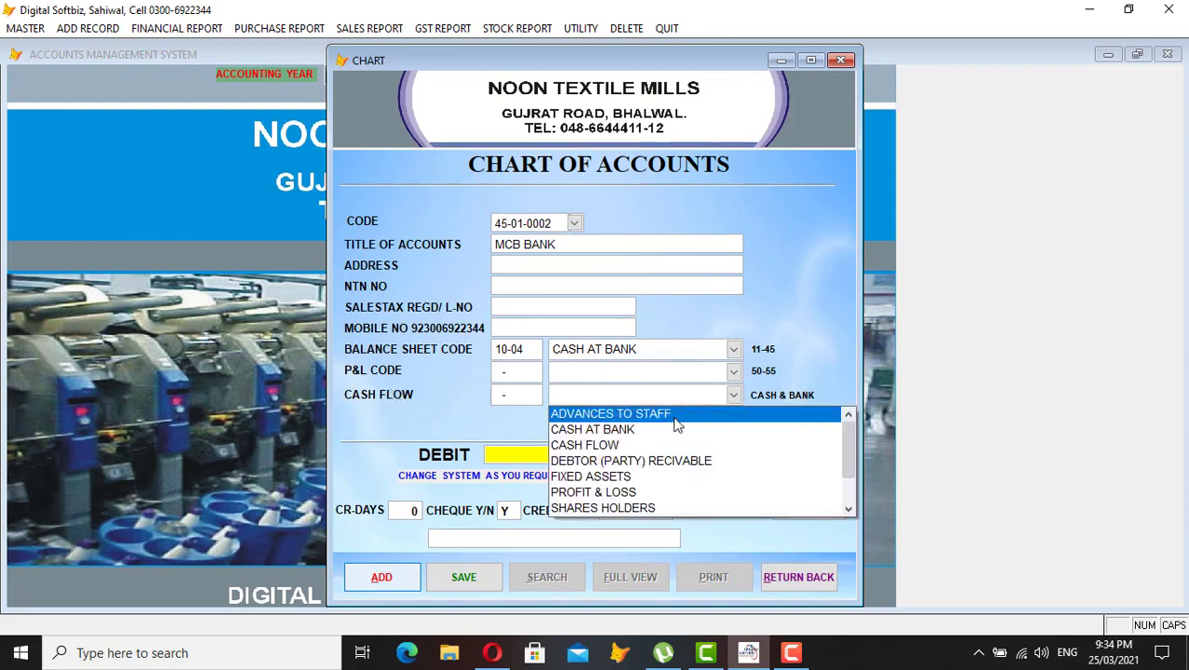
pyautogui.click(650, 442)
pyautogui.press('Return')
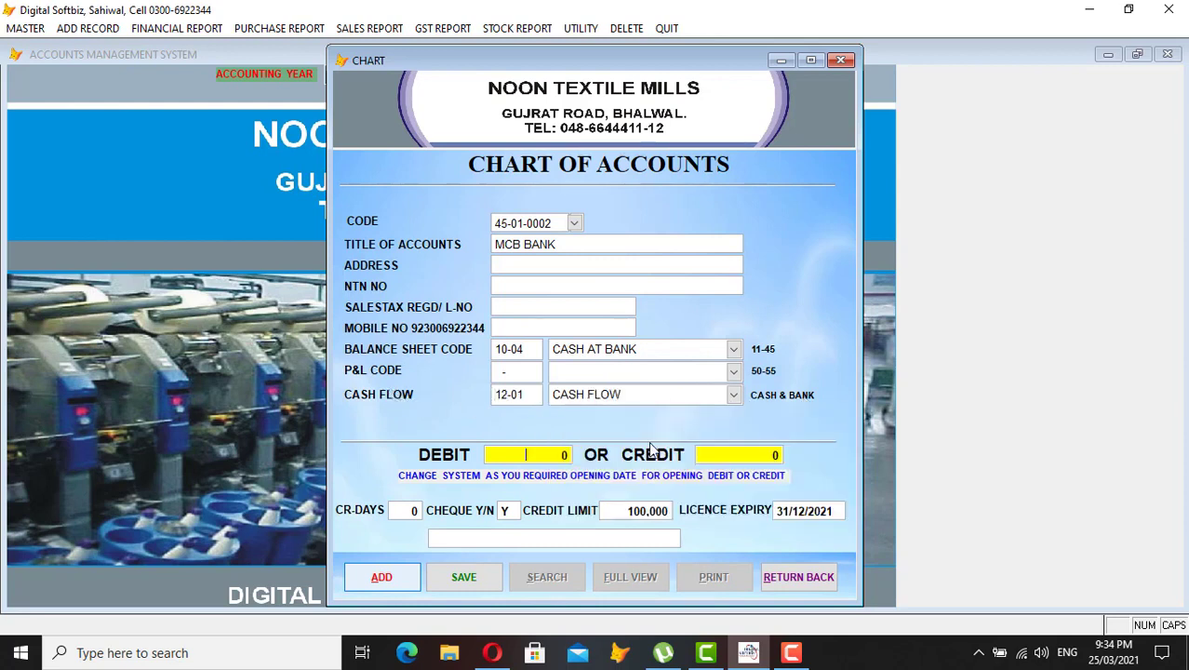
# - Enter a 500,000 opening debit, keep a zero credit limit, and save
pyautogui.write('500000')
pyautogui.press('Return')
pyautogui.press('Return')
pyautogui.press('Return')
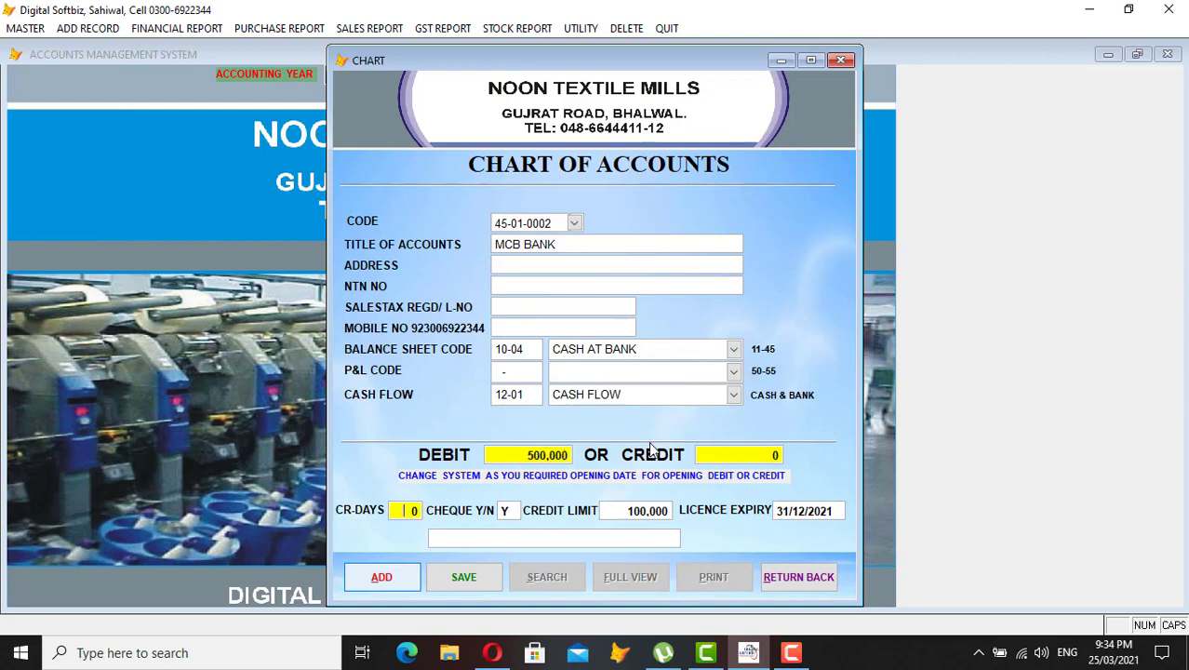
pyautogui.press('Return')
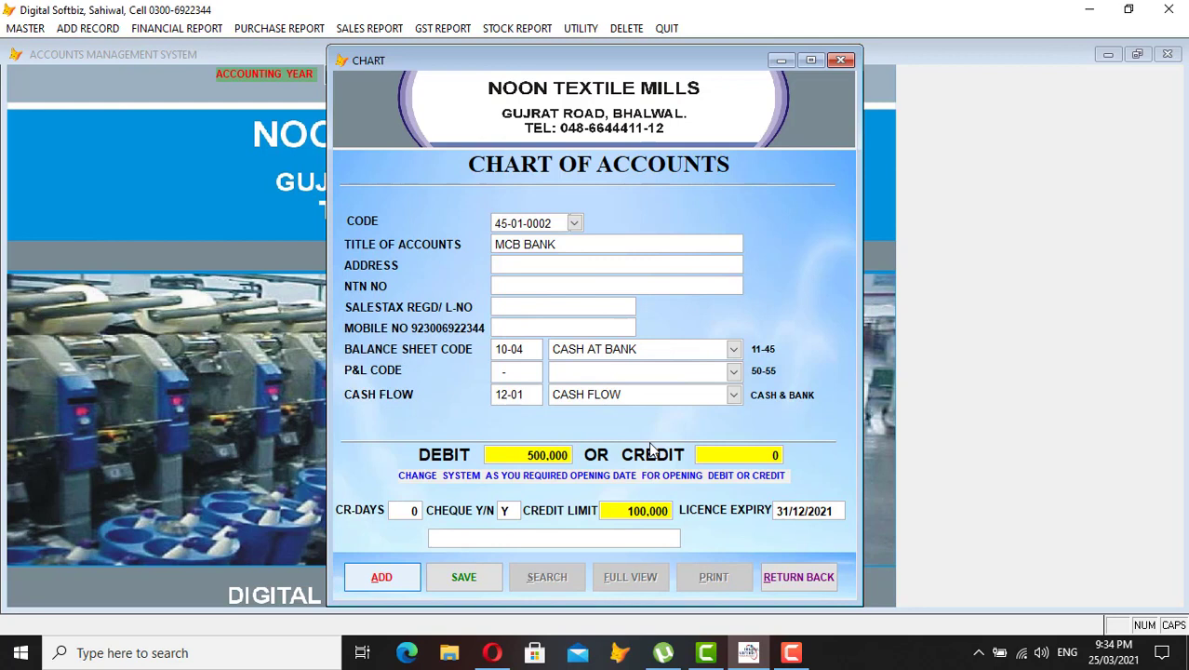
pyautogui.press('Return')
pyautogui.press('Return')
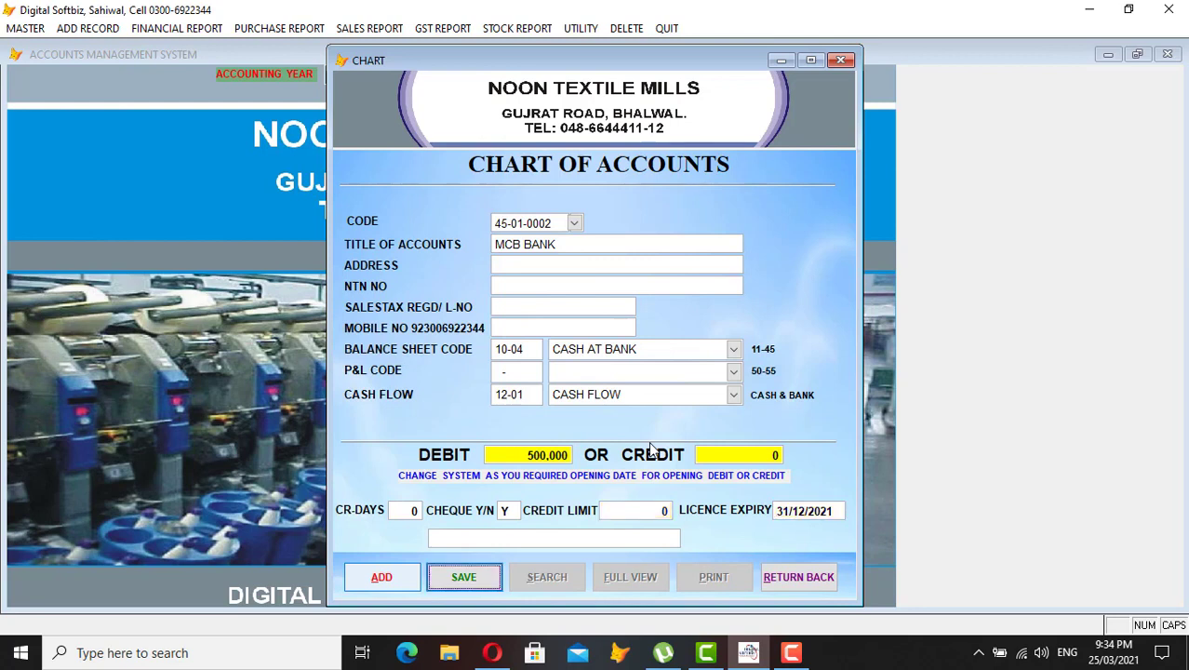
pyautogui.press('Return')
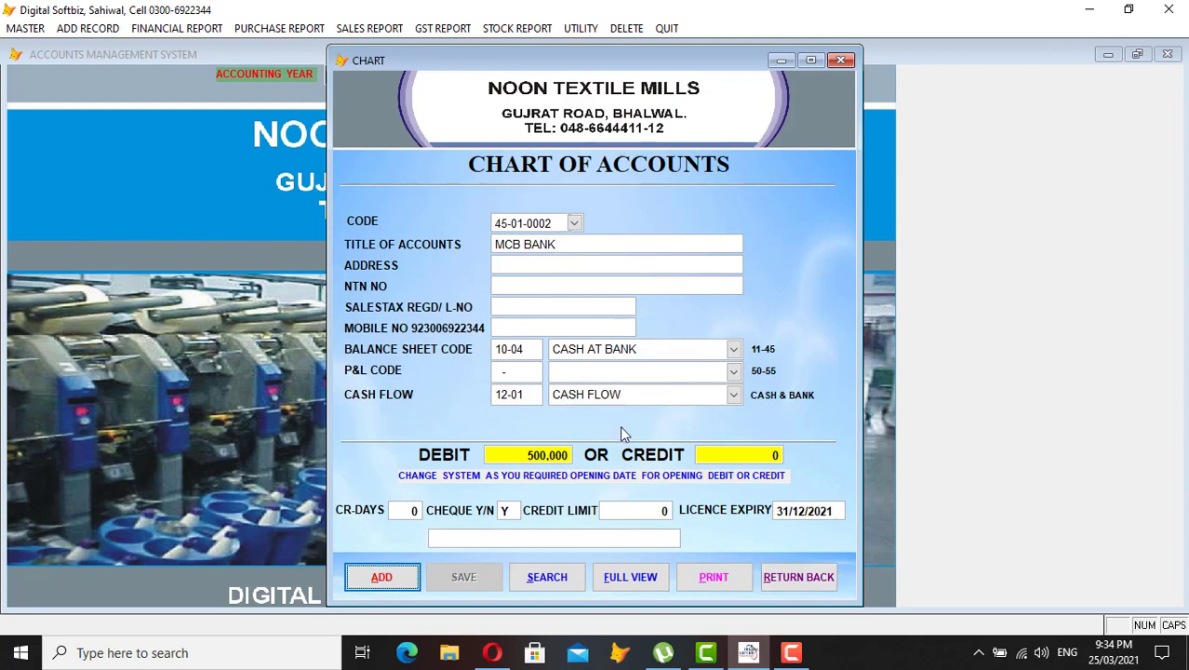
# - Close the chart of accounts and preview the supplier party's ledger opening balance
pyautogui.click(788, 578)
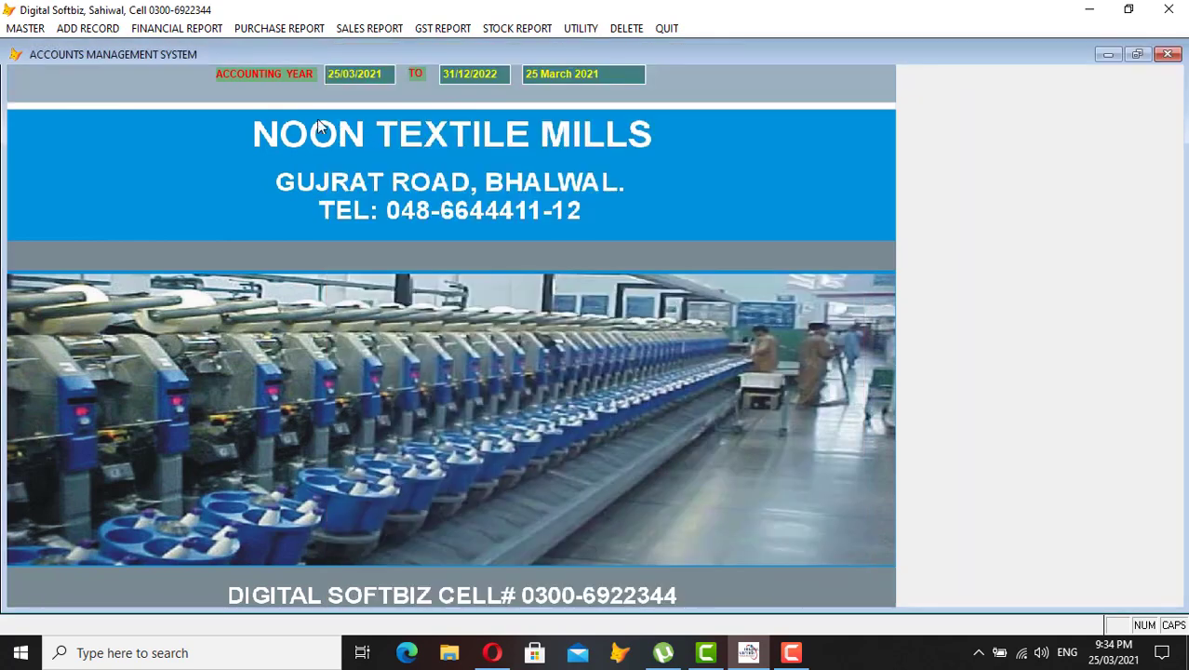
pyautogui.click(185, 26)
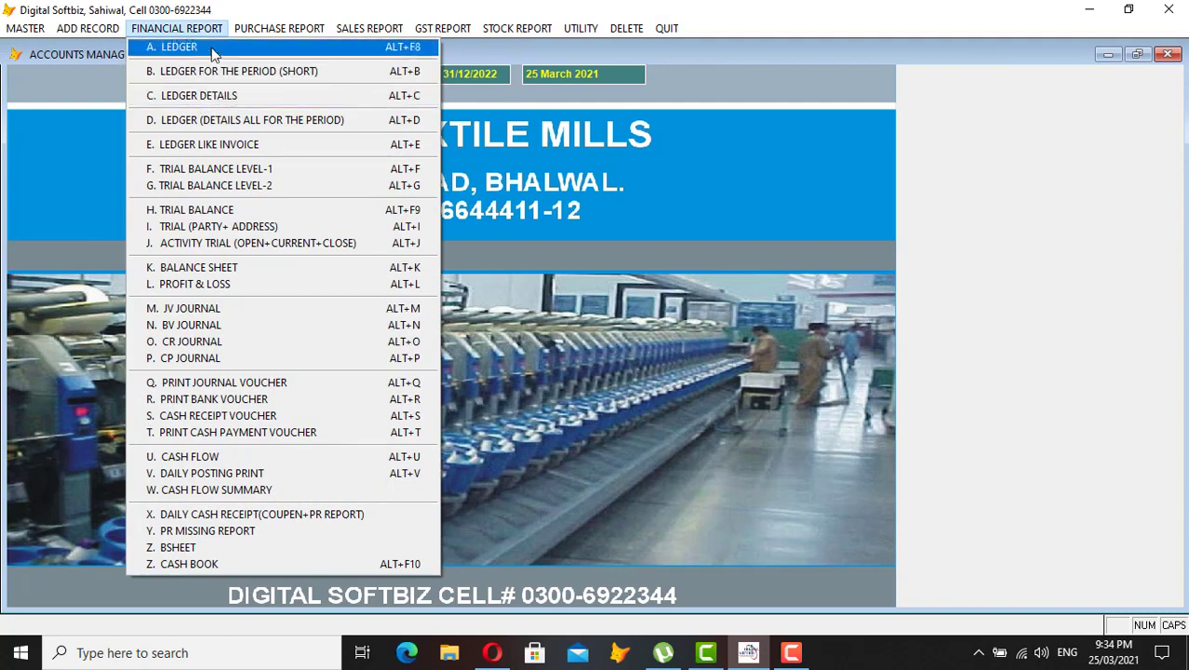
pyautogui.click(212, 50)
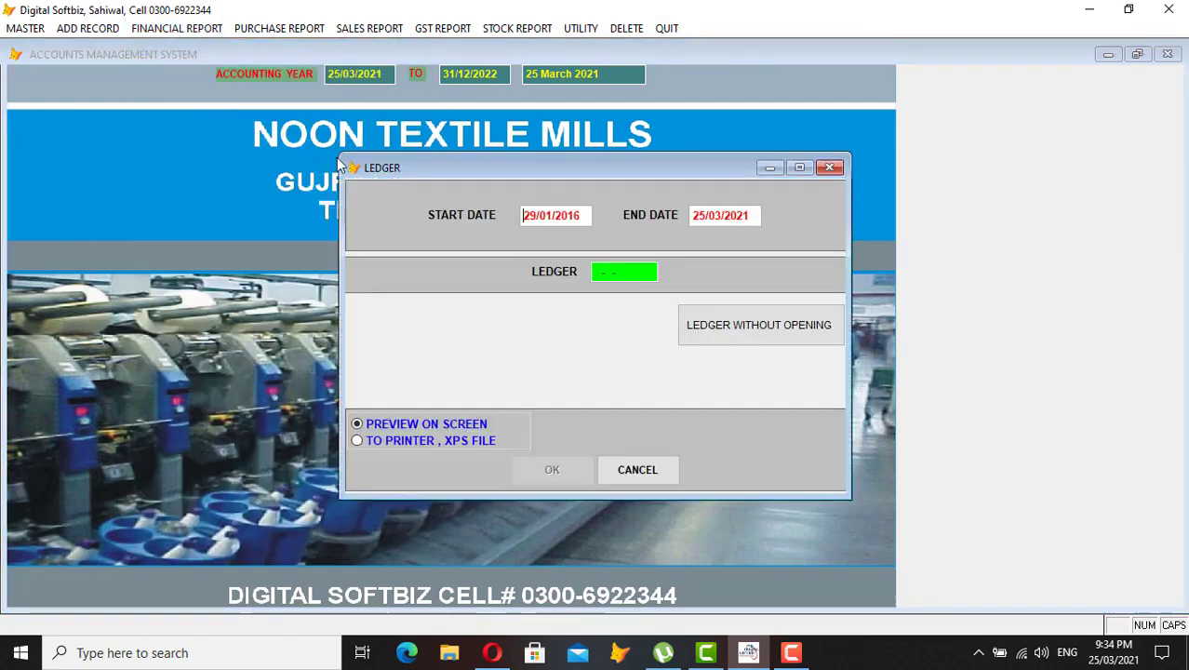
pyautogui.write('IMR')
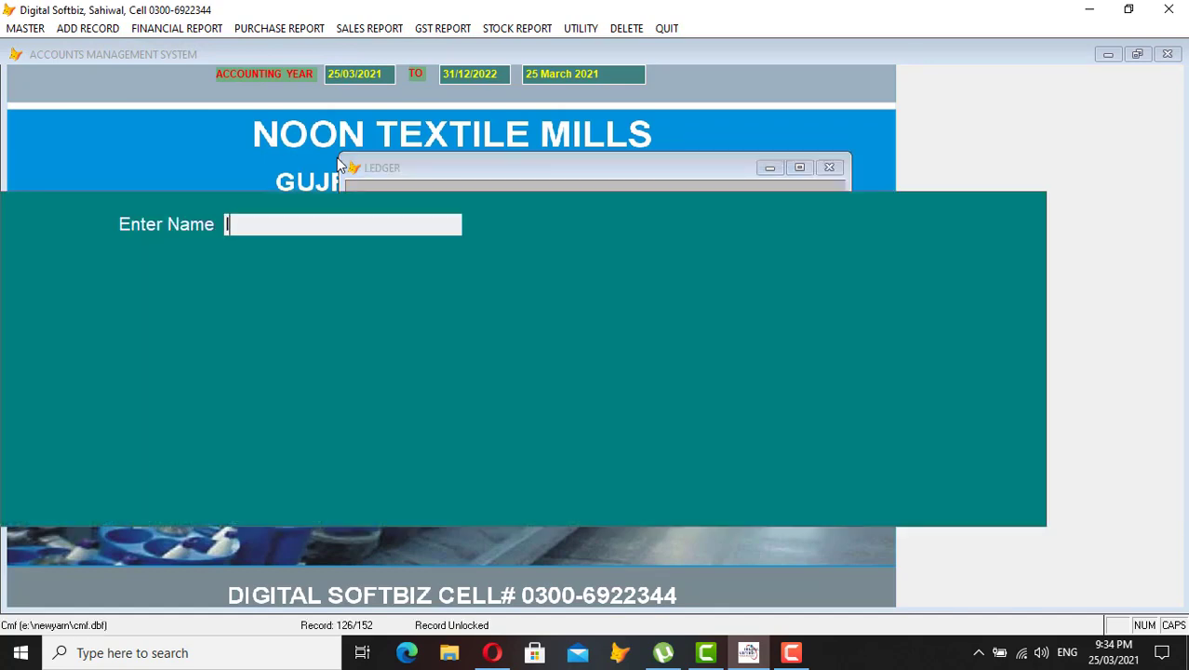
pyautogui.press('Return')
pyautogui.press('Return')
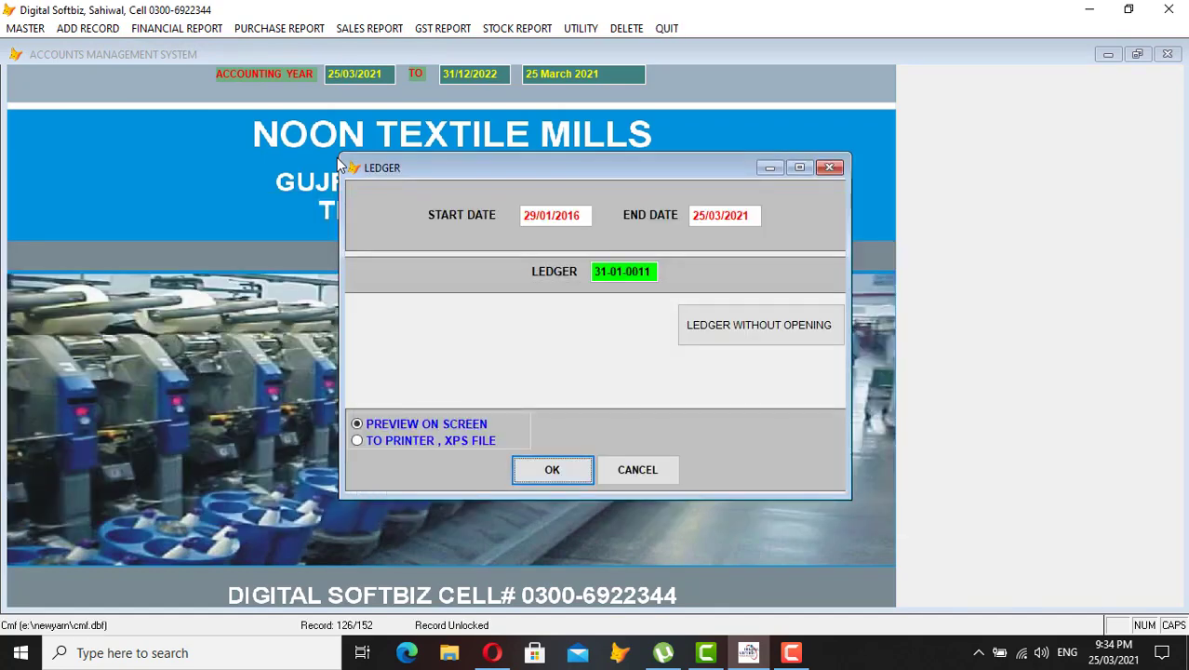
pyautogui.press('Return')
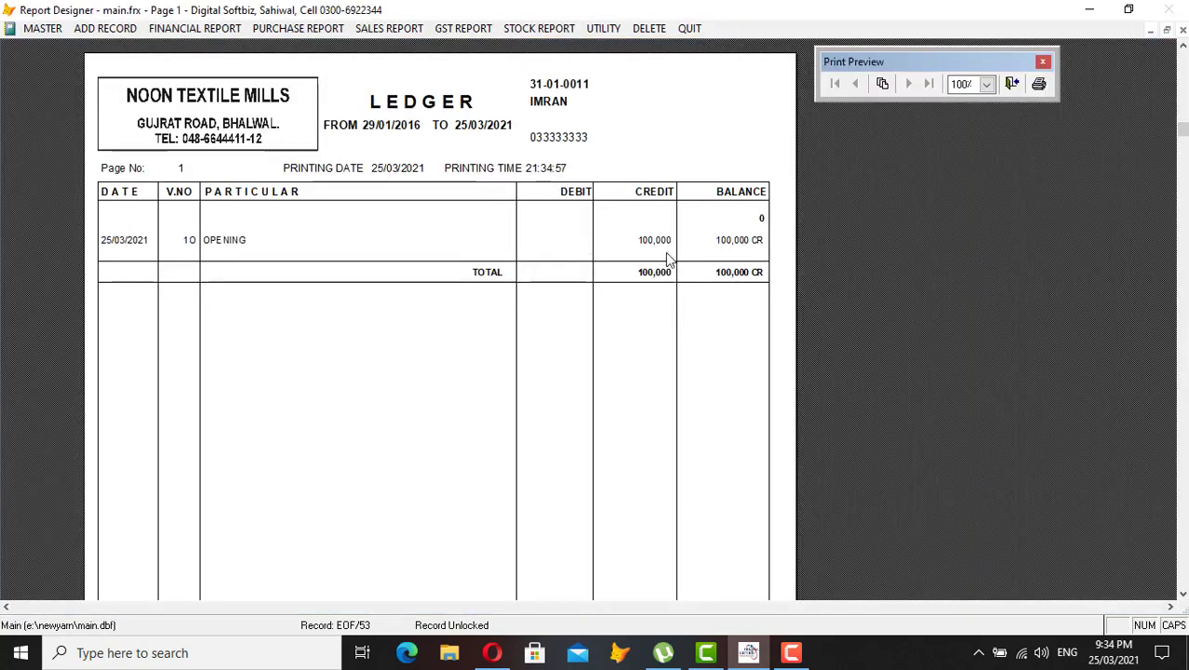
pyautogui.press('Escape')
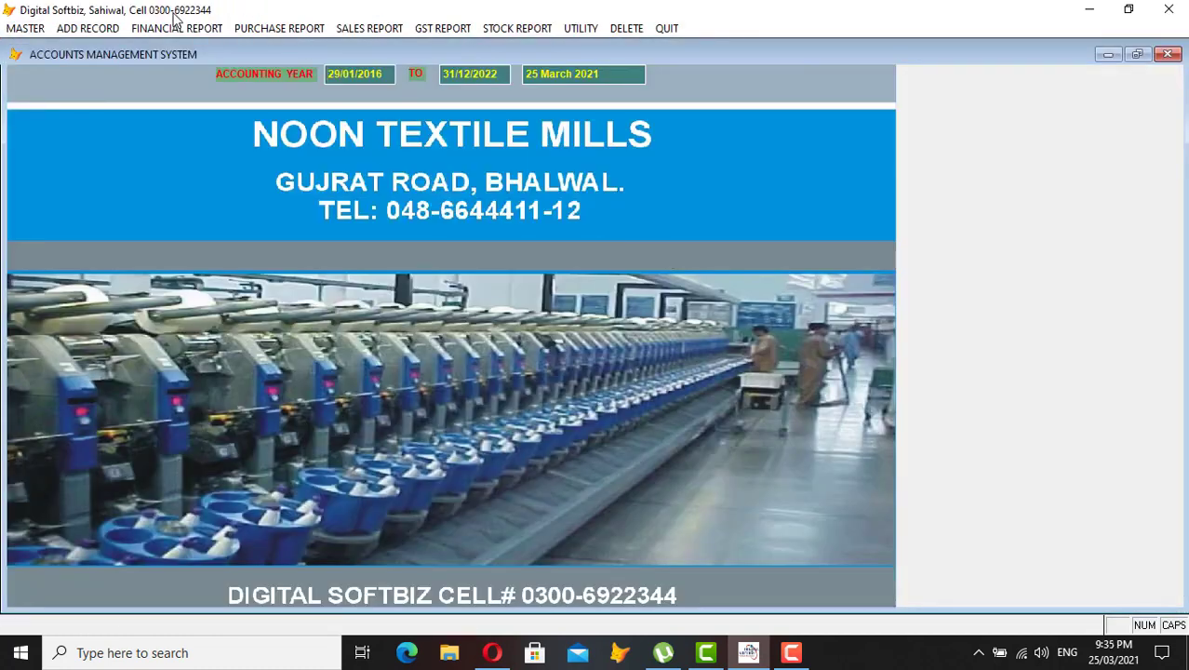
# - Preview the garments party's ledger, found by searching 'GARM', then close the ledger dialog
pyautogui.click(179, 28)
pyautogui.click(205, 46)
pyautogui.press('Return')
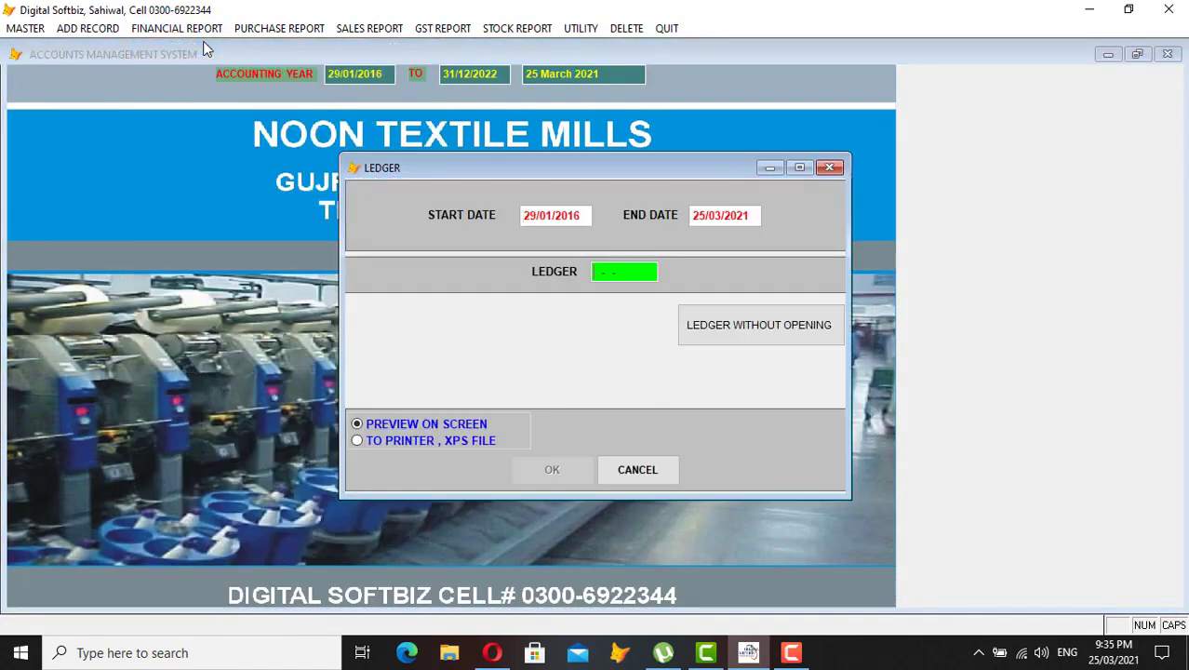
pyautogui.press('Return')
pyautogui.write('GARM')
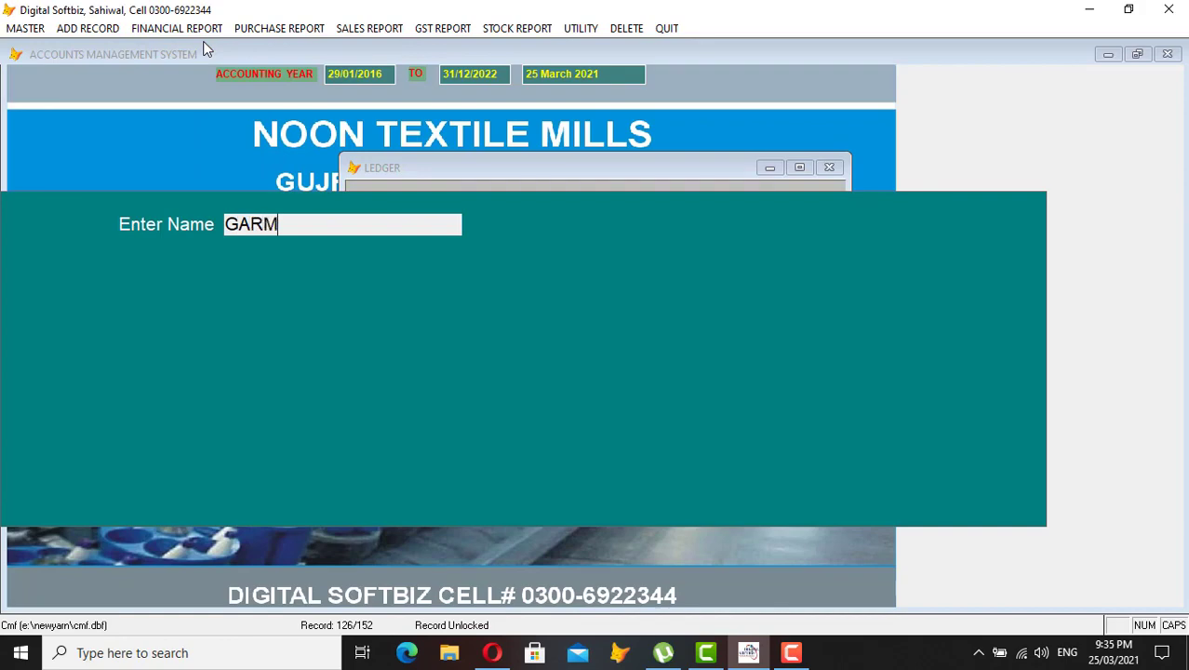
pyautogui.press('Return')
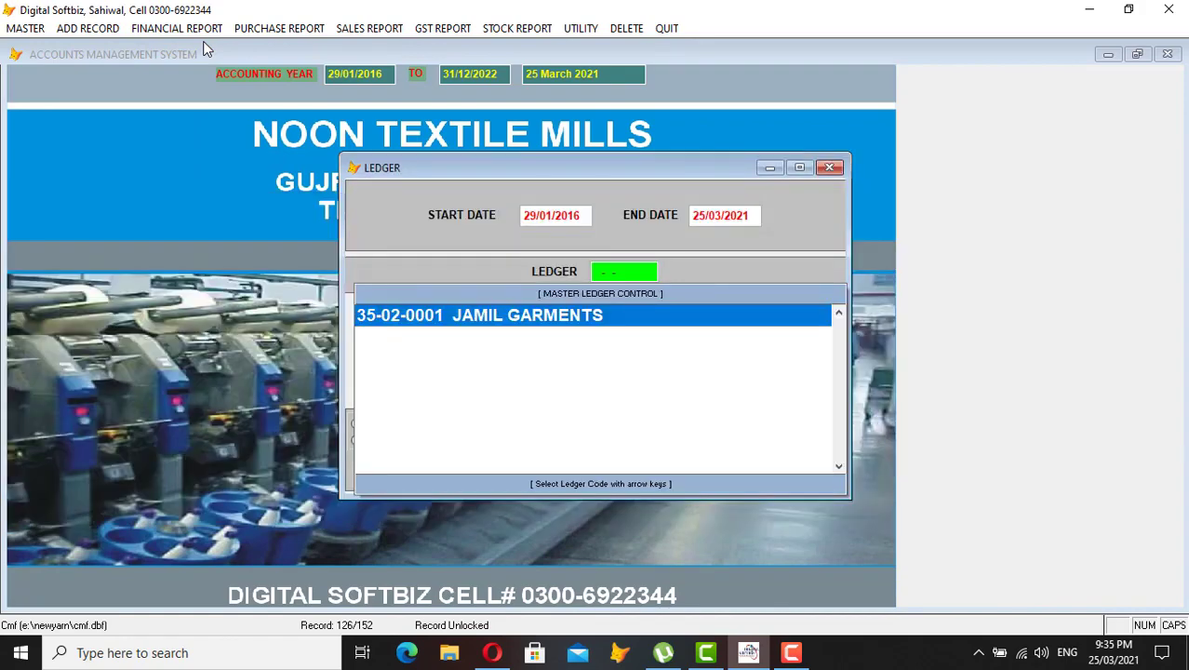
pyautogui.press('Return')
pyautogui.press('Return')
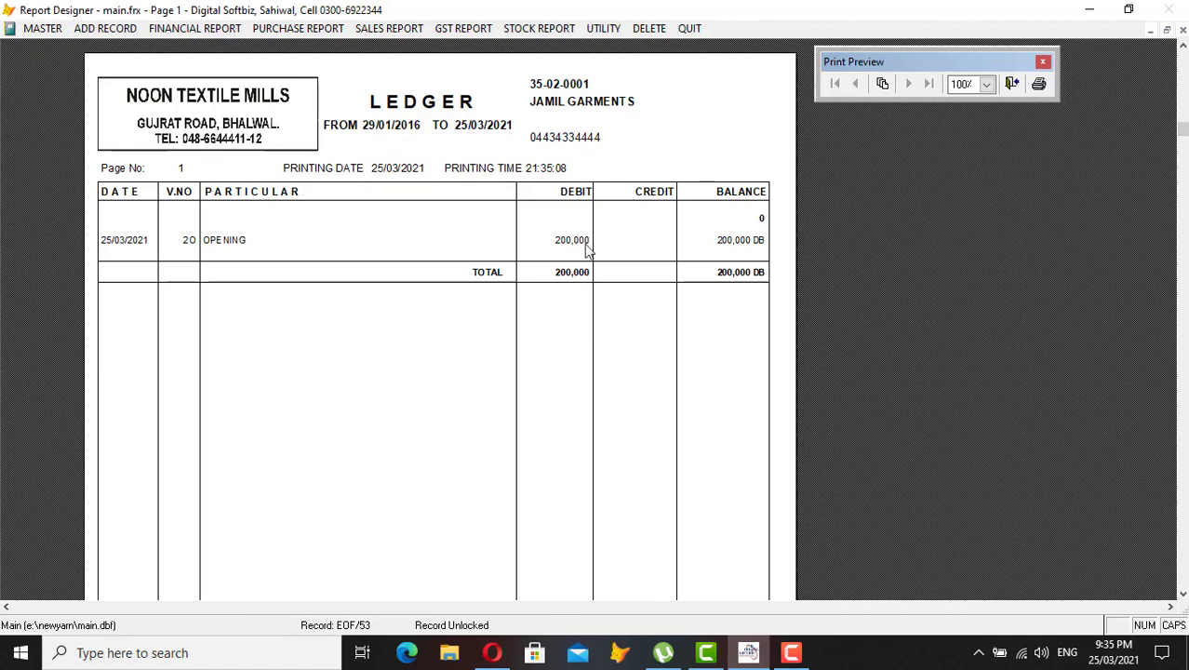
pyautogui.press('Escape')
pyautogui.press('Return')
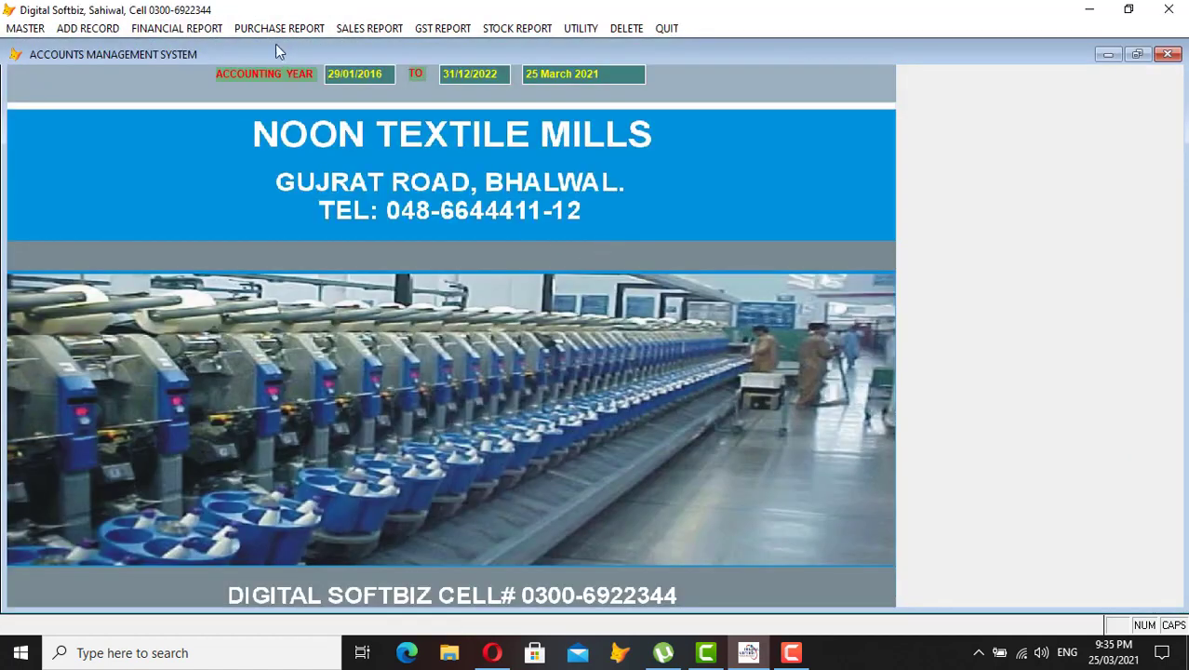
# - Preview the MCB BANK ledger showing its 500,000 opening debit balance
pyautogui.click(216, 30)
pyautogui.click(212, 44)
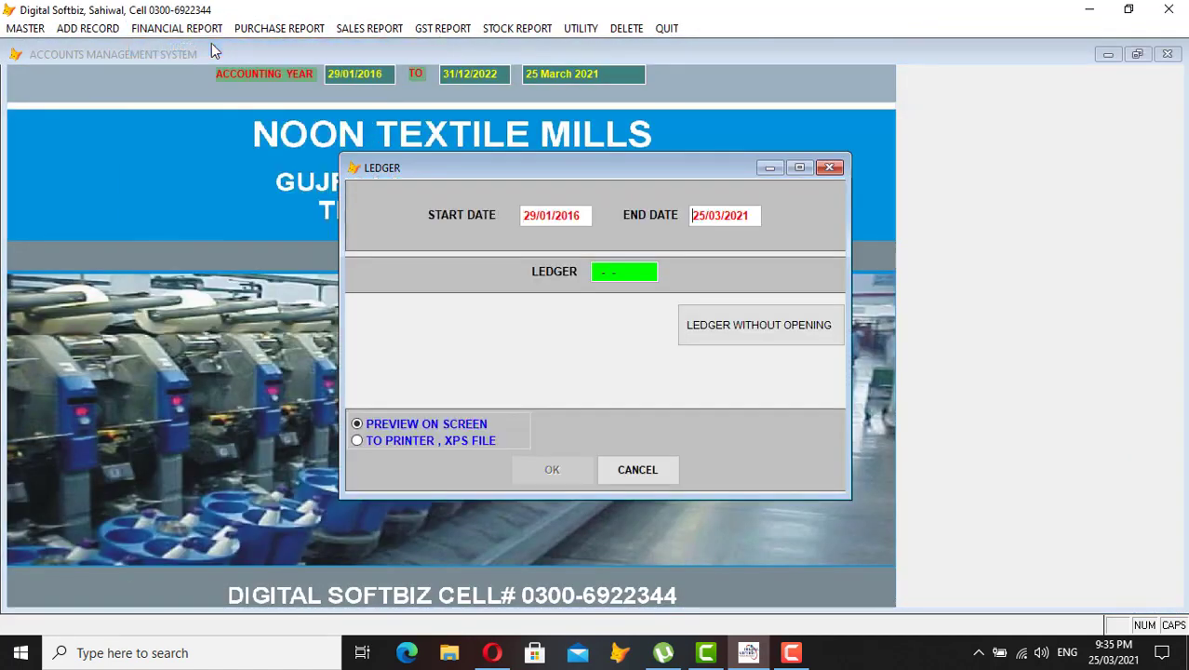
pyautogui.write('MC')
pyautogui.press('Return')
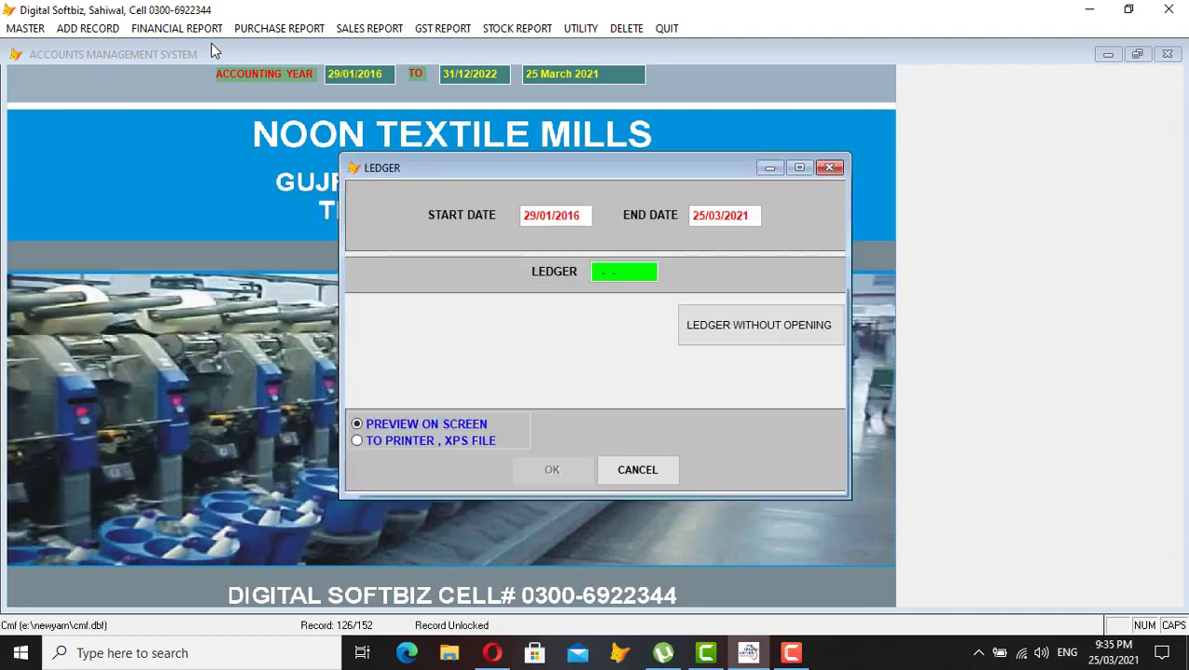
pyautogui.press('Return')
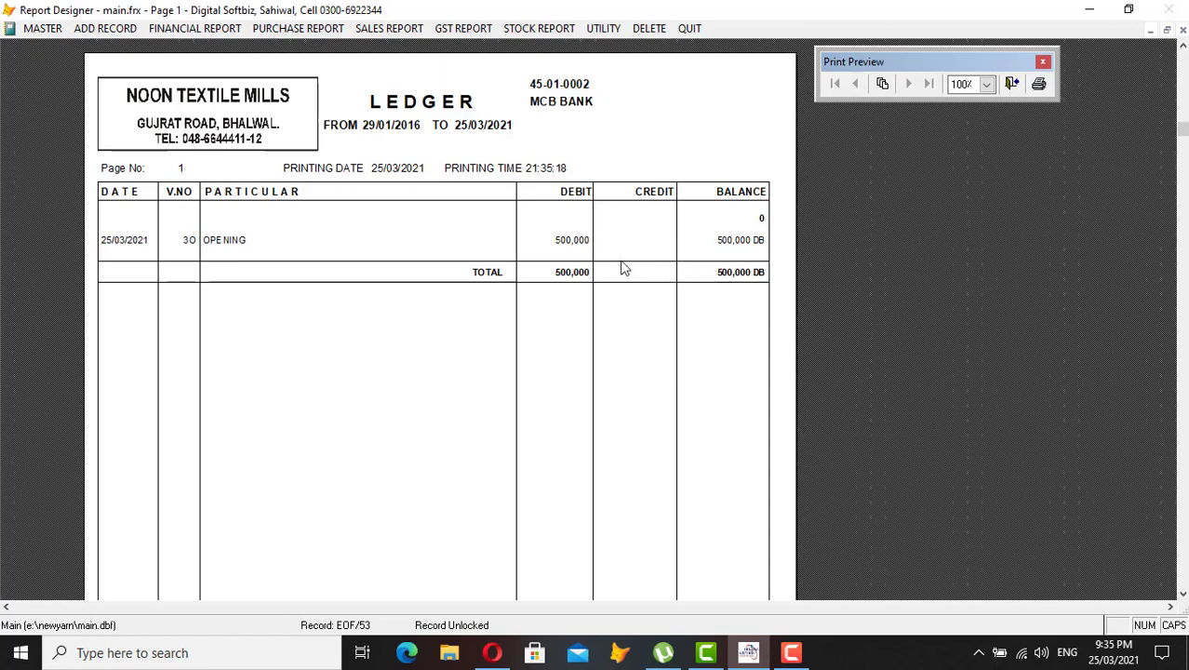
pyautogui.press('Escape')
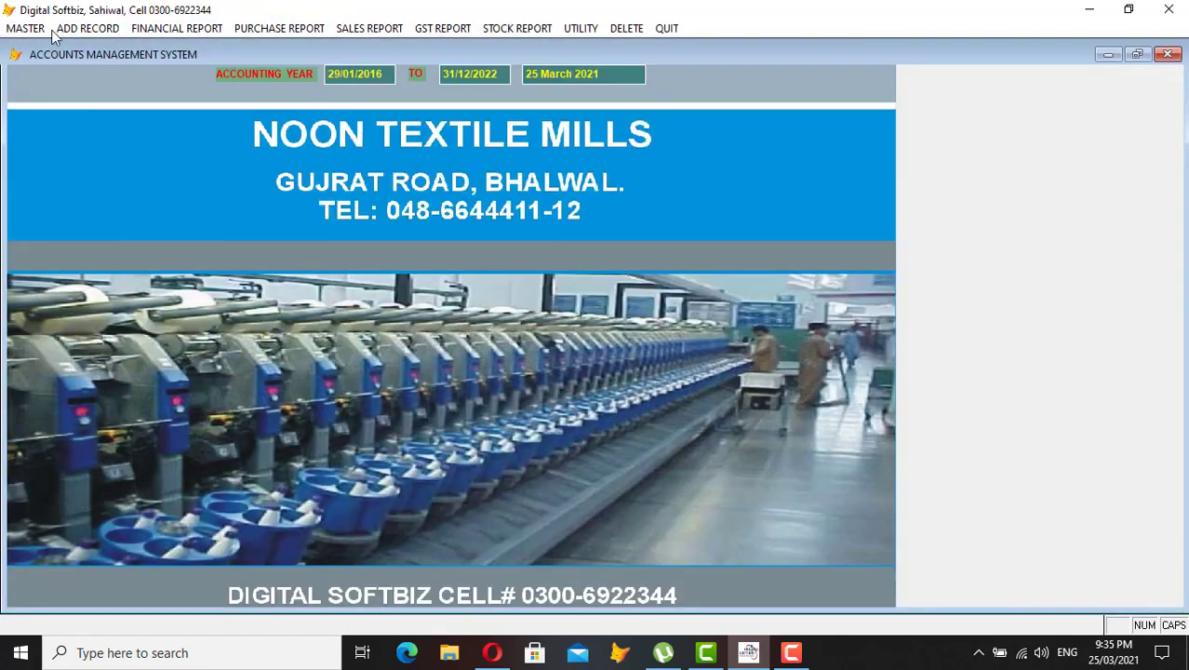
# - Choose A. CASH RECEIPT VOUCHER from the ADD RECORD menu
pyautogui.click(39, 28)
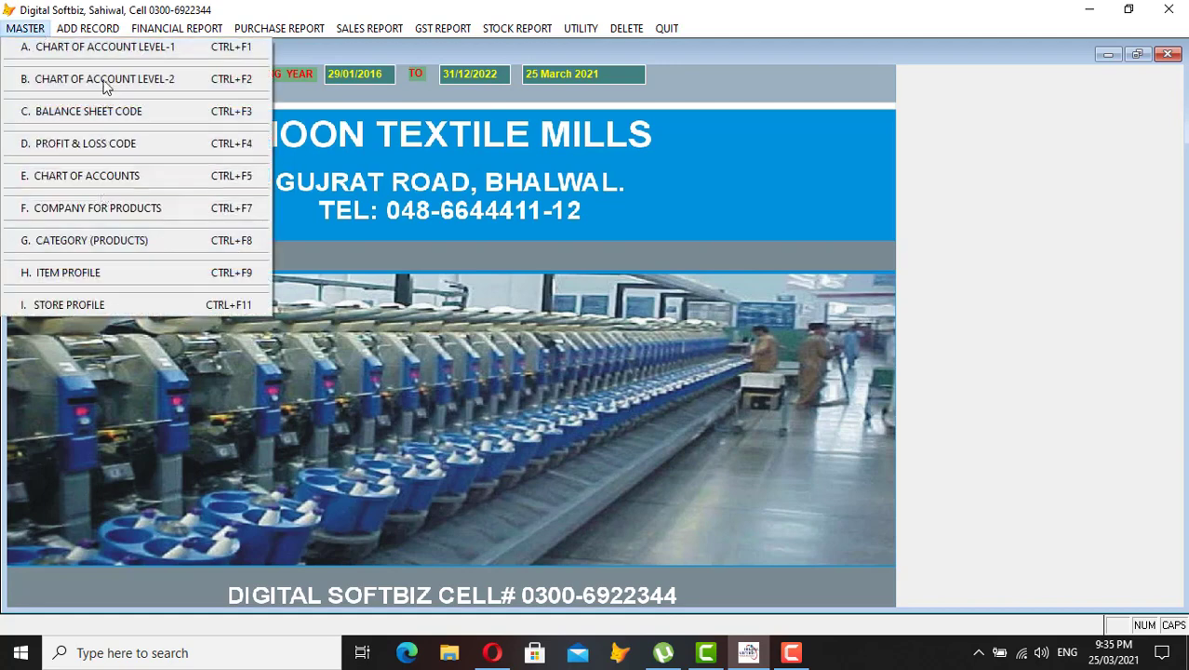
pyautogui.moveTo(93, 30)
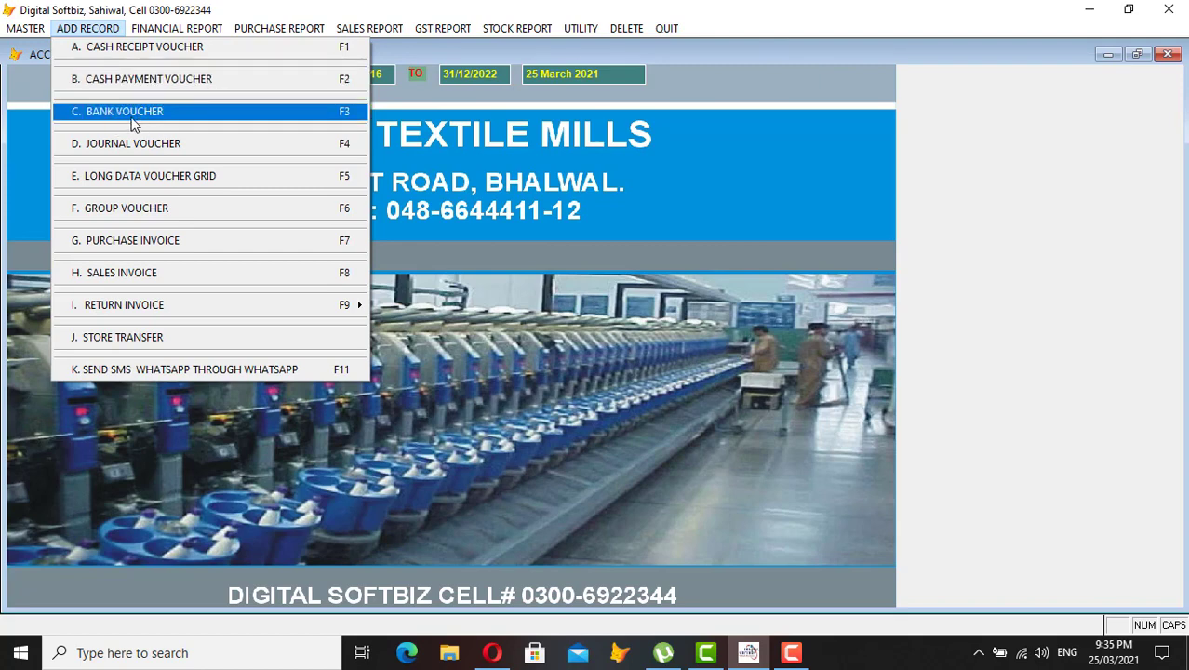
pyautogui.click(133, 56)
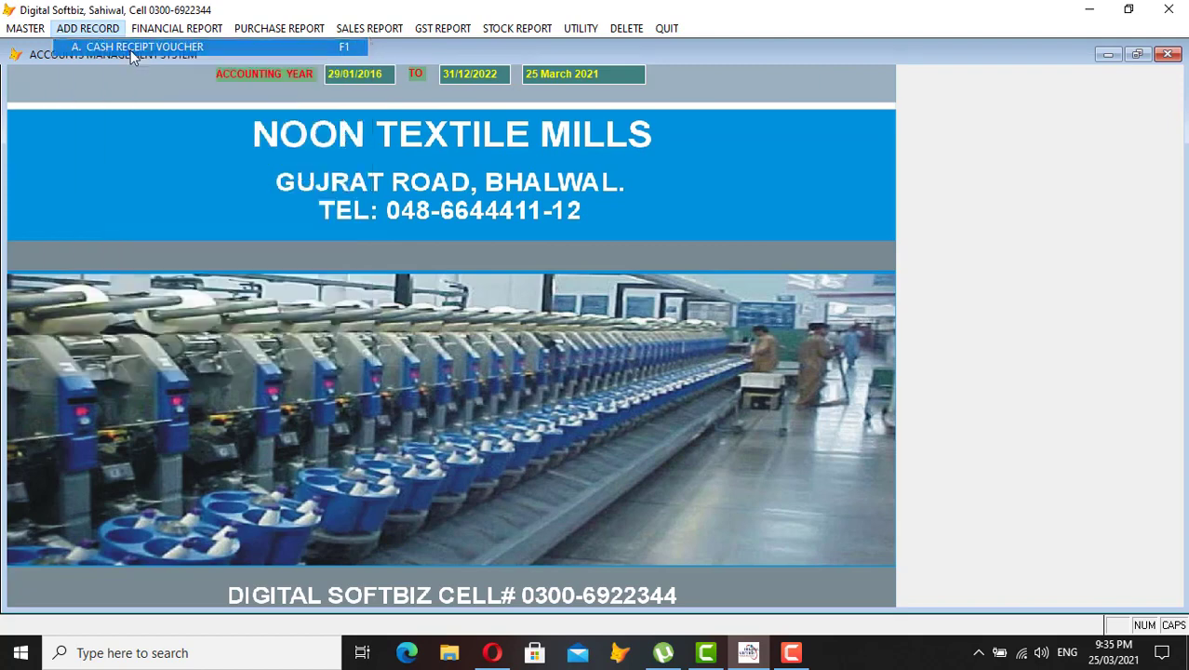
# - Select the garments party account 35-02-0001 as the credited CR CODE
pyautogui.press('Return')
pyautogui.press('Return')
pyautogui.press('Return')
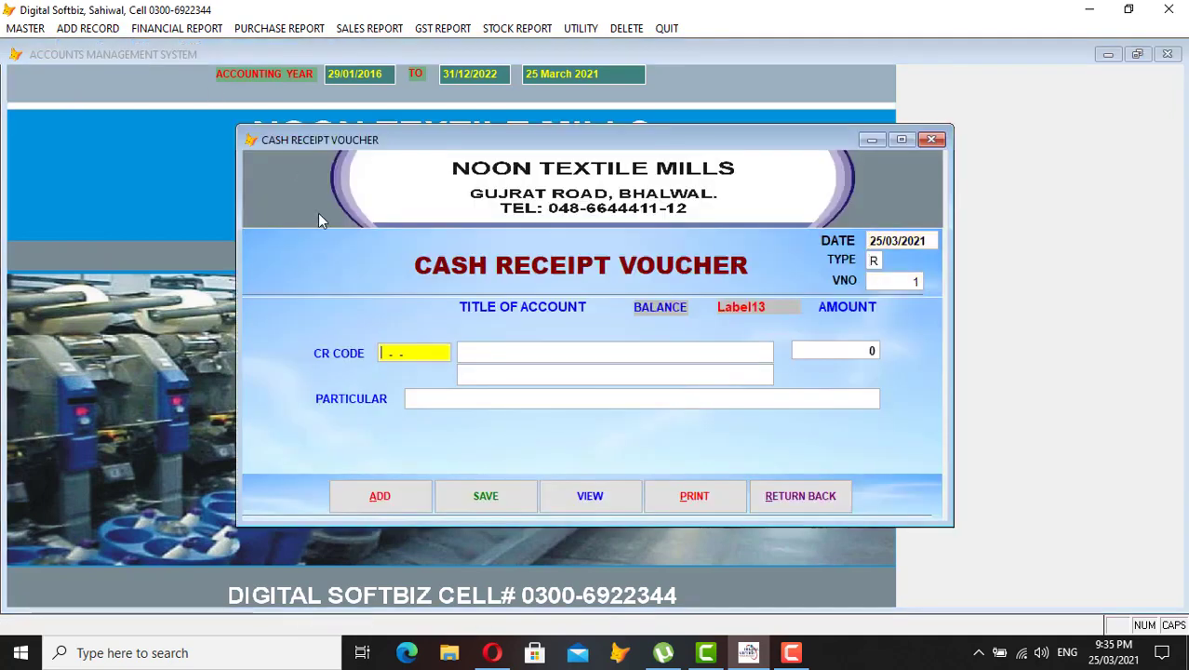
pyautogui.press('Return')
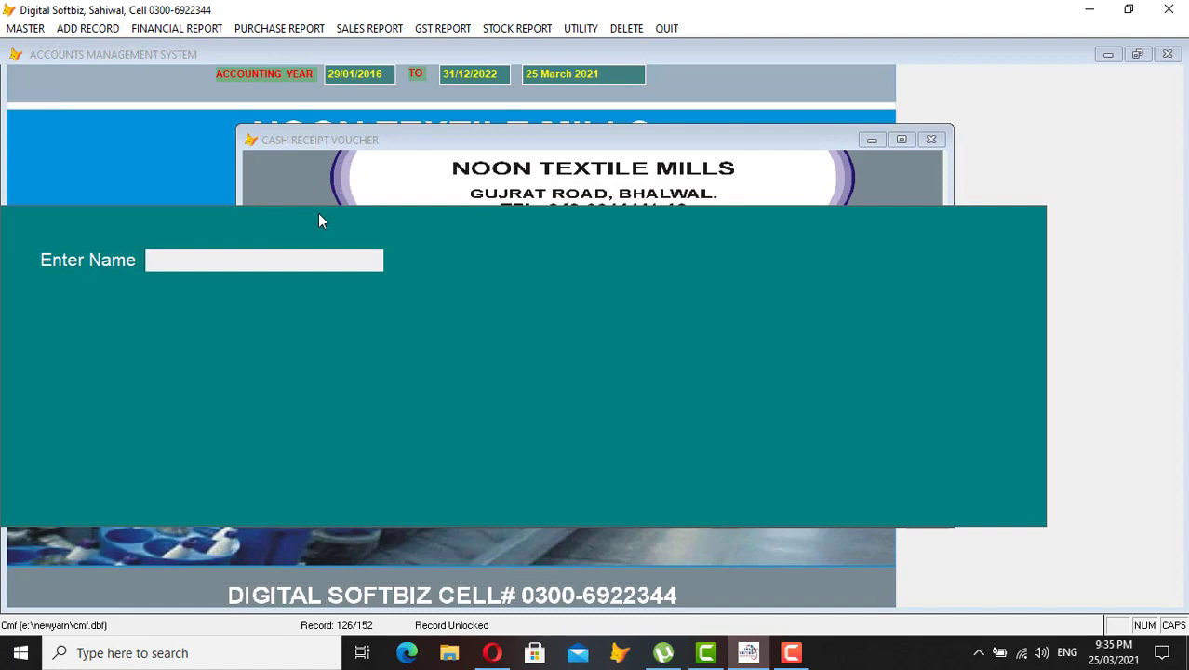
pyautogui.write('JAM')
pyautogui.press('BackSpace')
pyautogui.write('M')
pyautogui.press('Return')
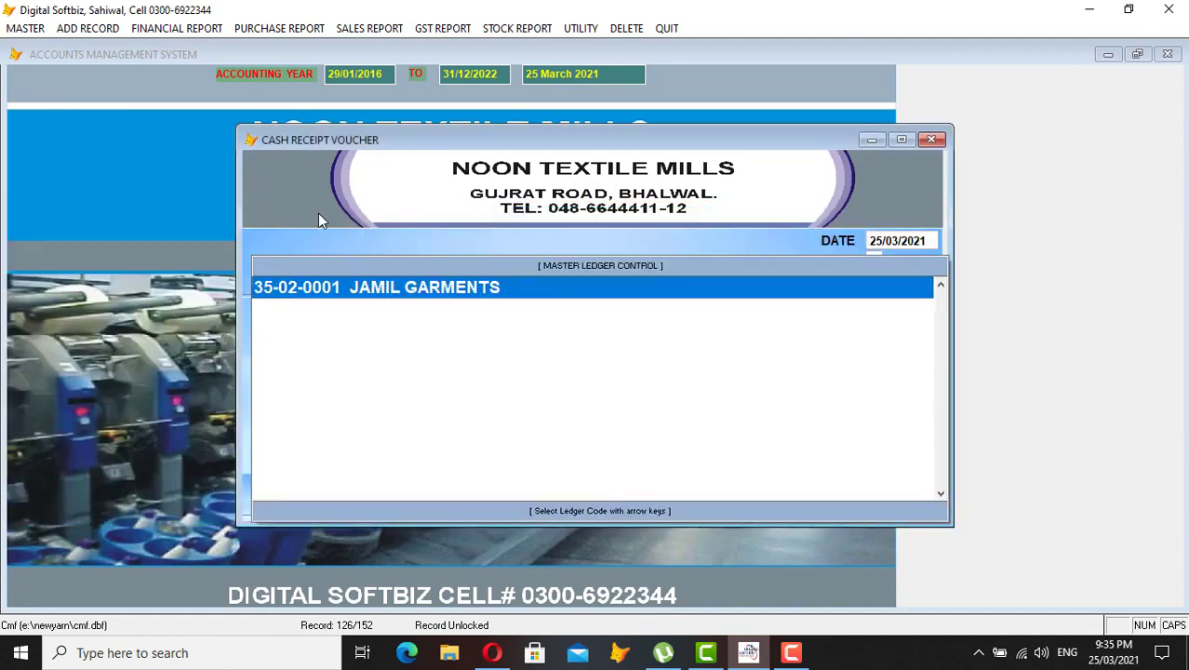
pyautogui.press('Return')
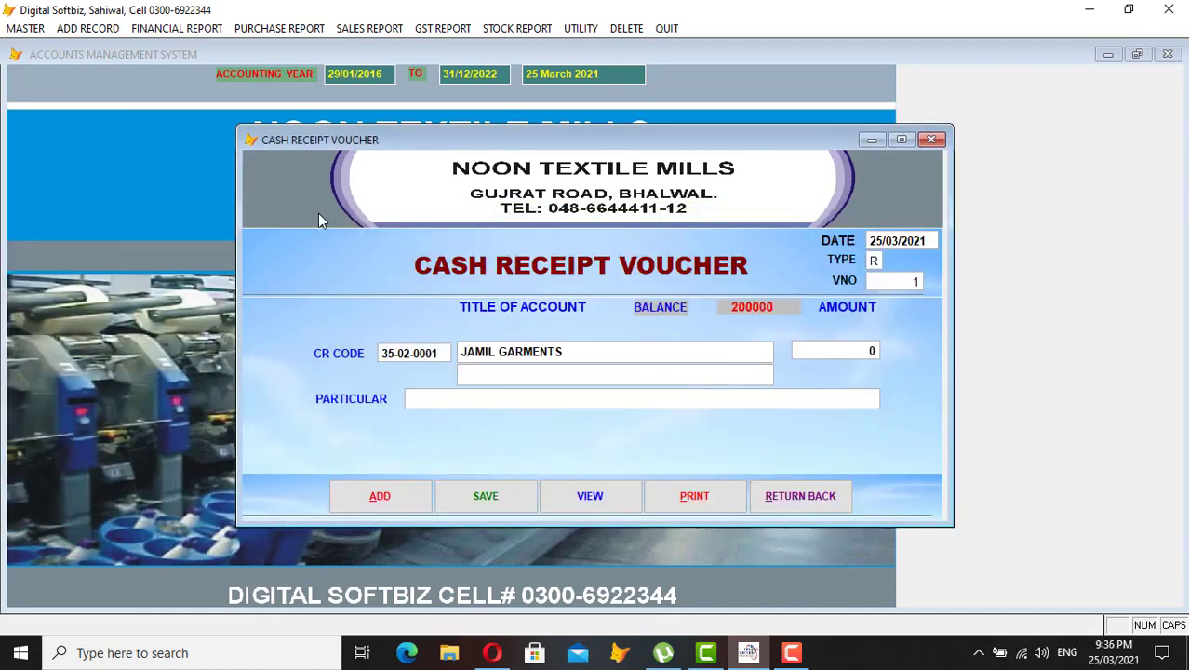
# - Enter a 100,000 receipt with particular CASH, save it, and close the voucher
pyautogui.press('Return')
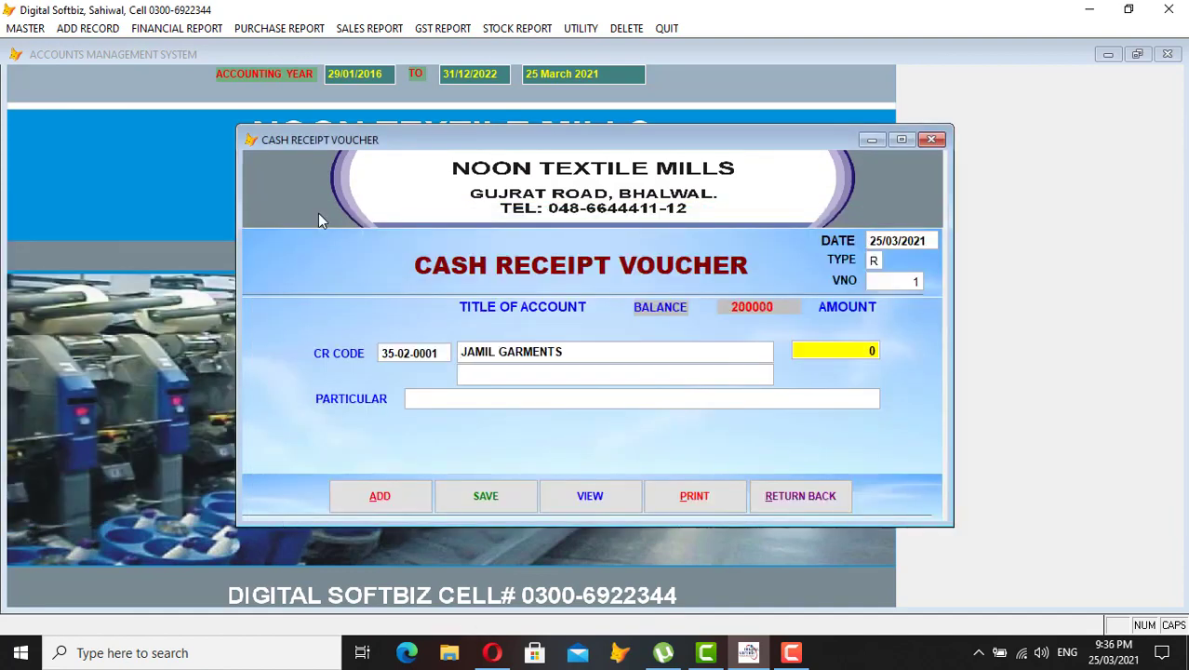
pyautogui.write('100,000')
pyautogui.press('Return')
pyautogui.press('Return')
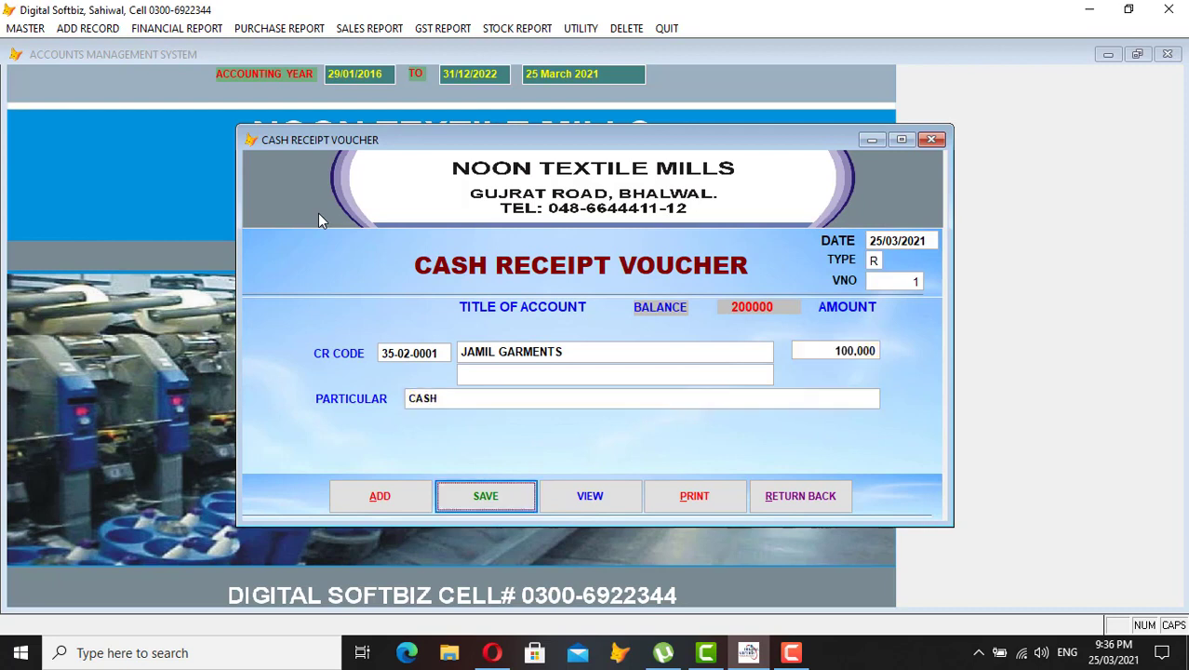
pyautogui.press('Return')
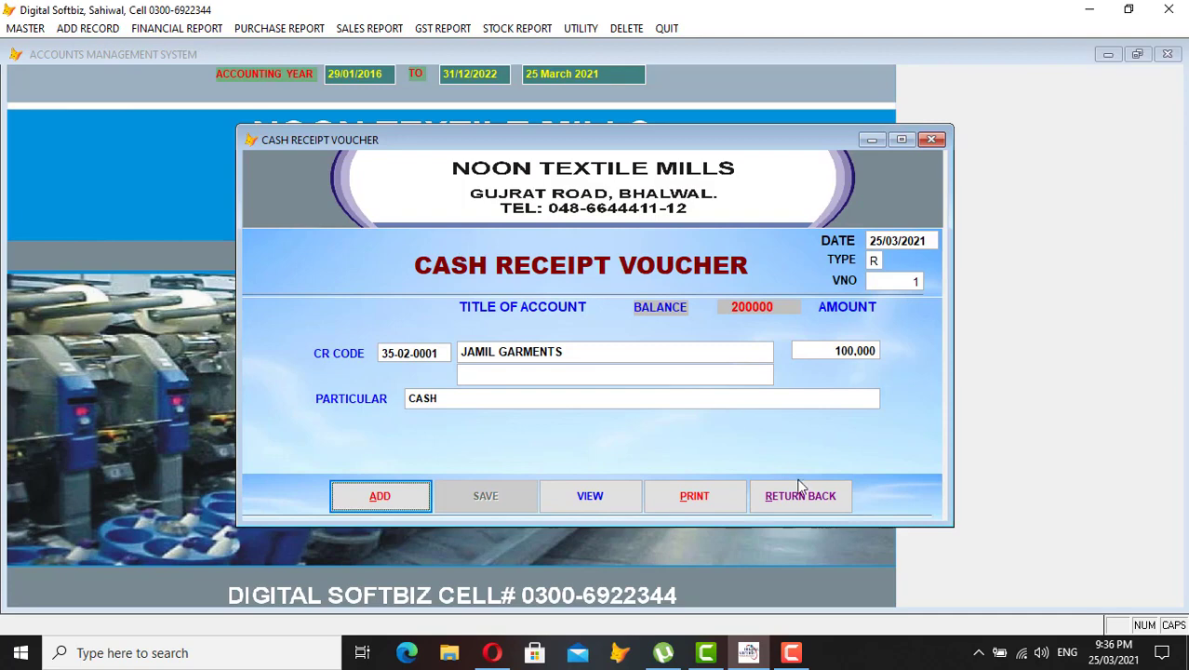
pyautogui.click(799, 501)
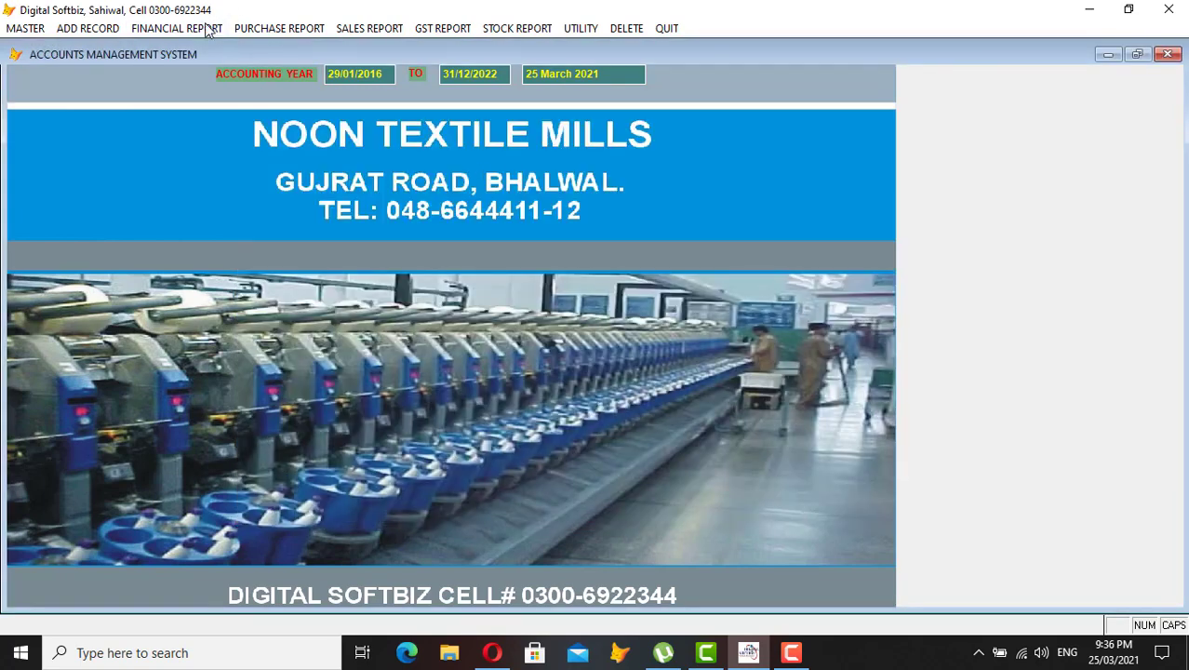
pyautogui.click(205, 30)
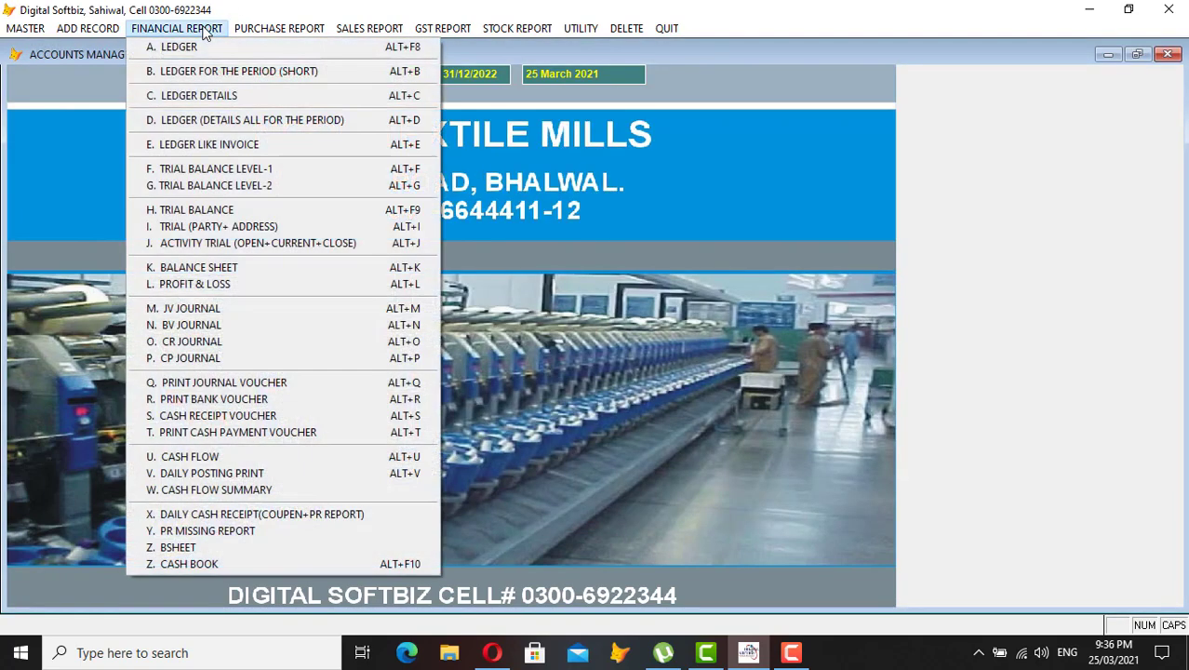
pyautogui.click(189, 564)
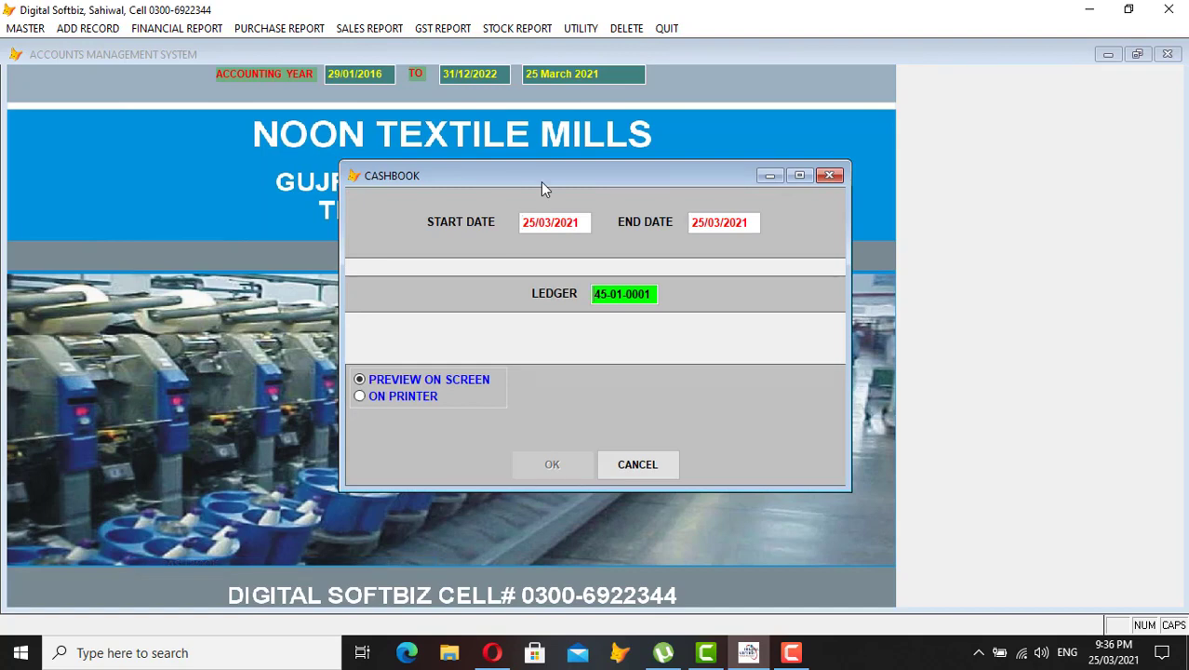
pyautogui.press('Return')
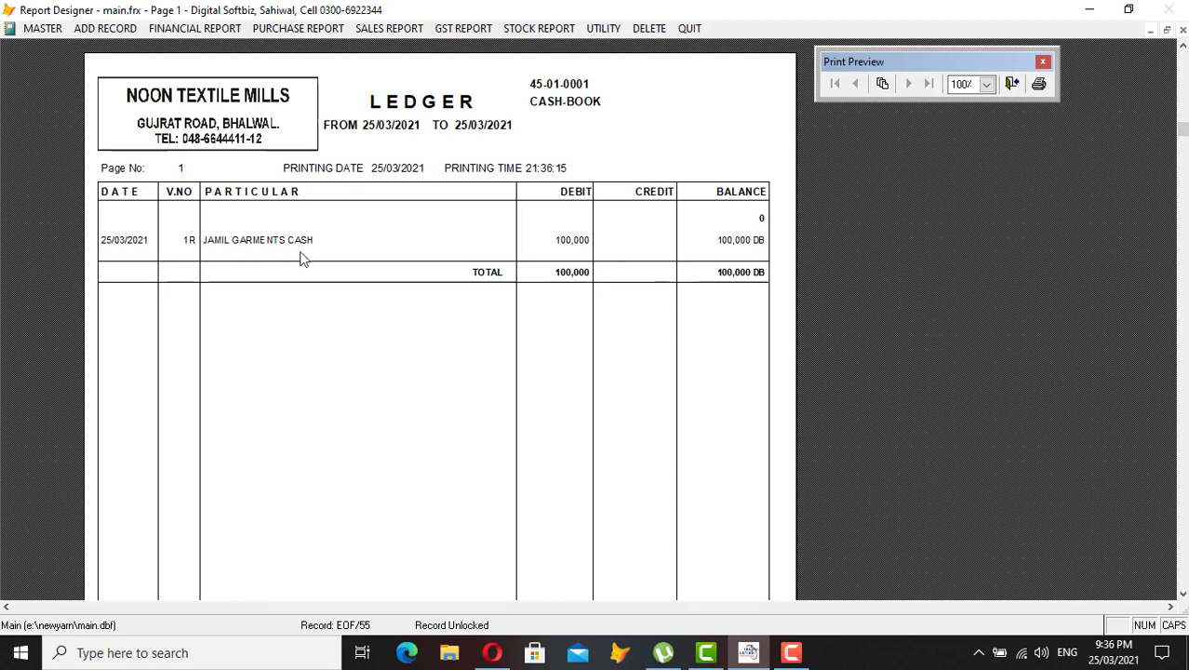
pyautogui.press('Escape')
pyautogui.click(177, 28)
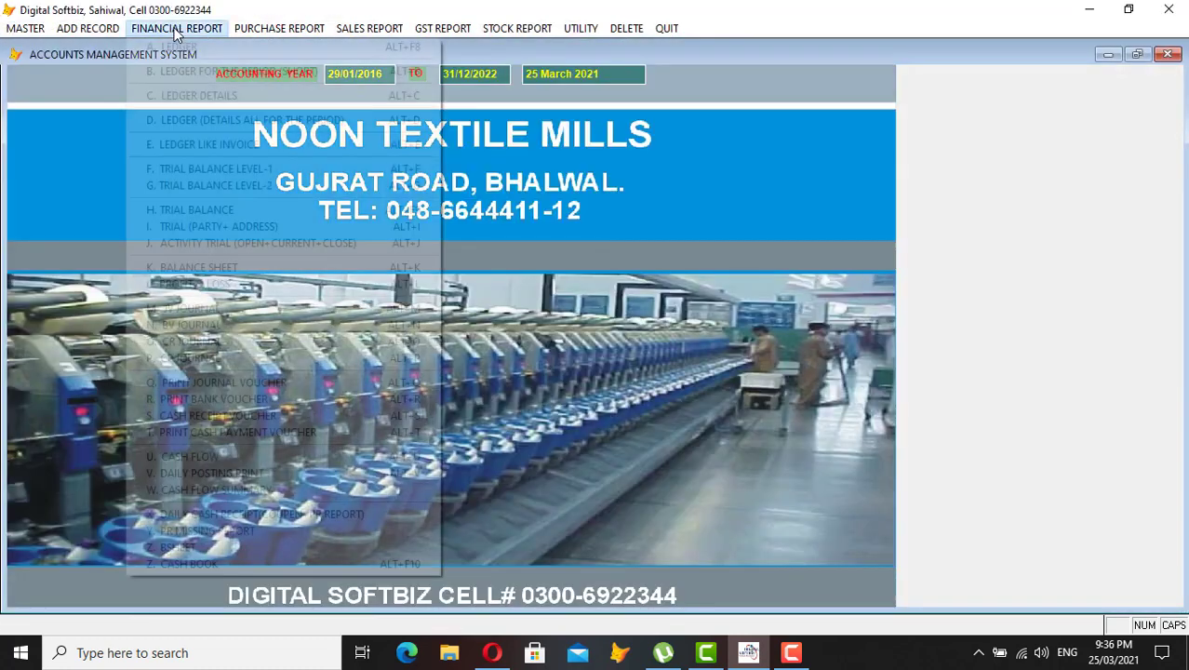
pyautogui.click(194, 44)
pyautogui.press('Return')
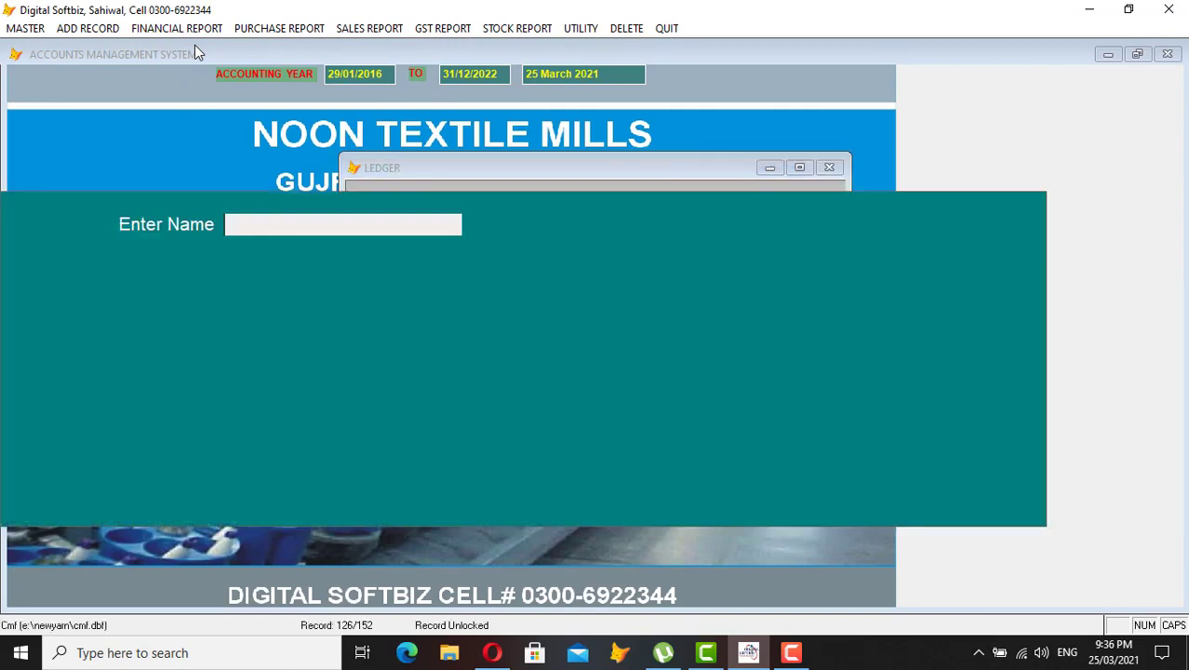
pyautogui.write('JAM')
pyautogui.press('Return')
pyautogui.press('Return')
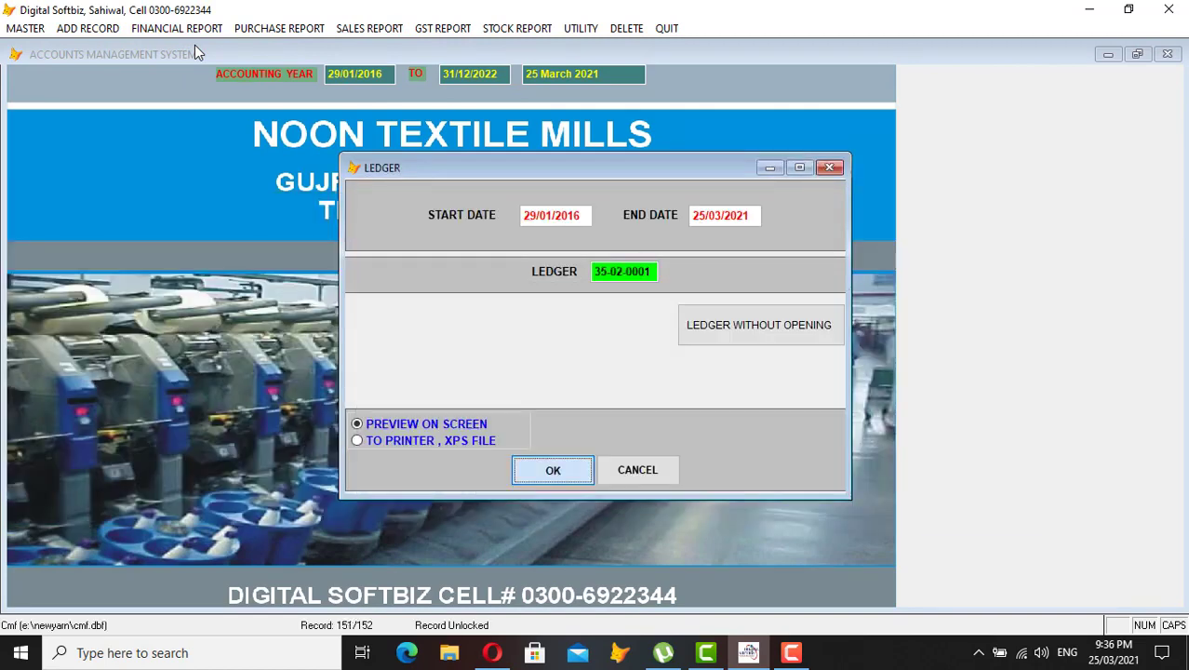
pyautogui.press('Return')
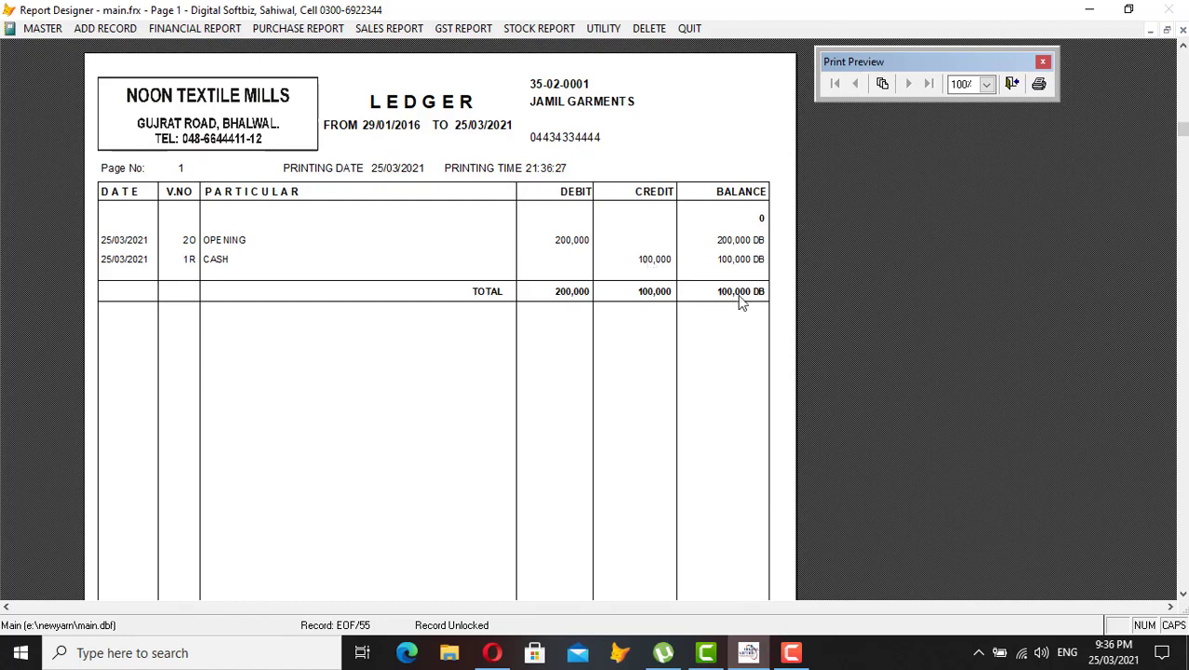
pyautogui.press('Escape')
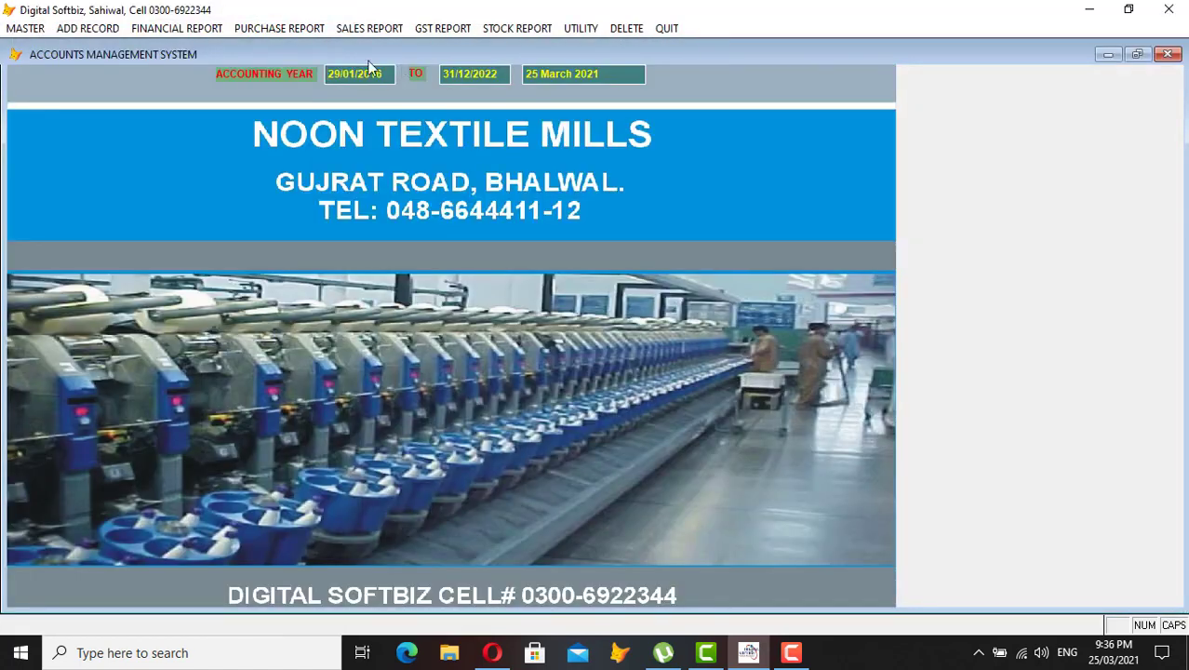
# - Start a cash payment voucher debiting supplier account 31-01-0011
pyautogui.click(114, 22)
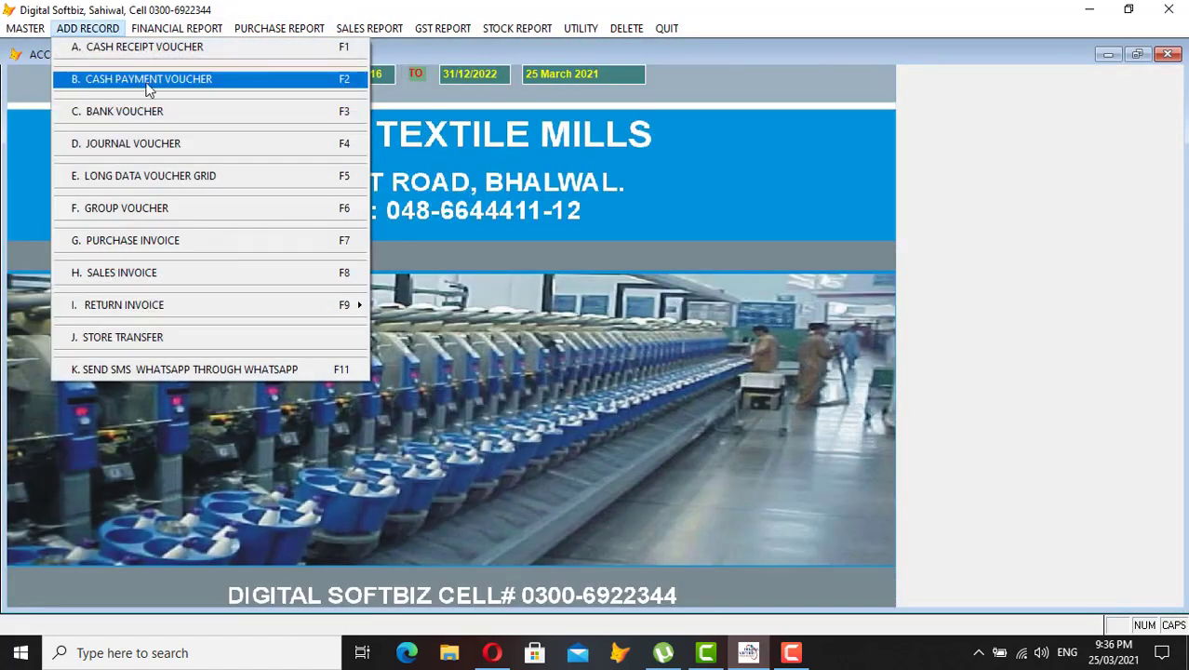
pyautogui.click(180, 81)
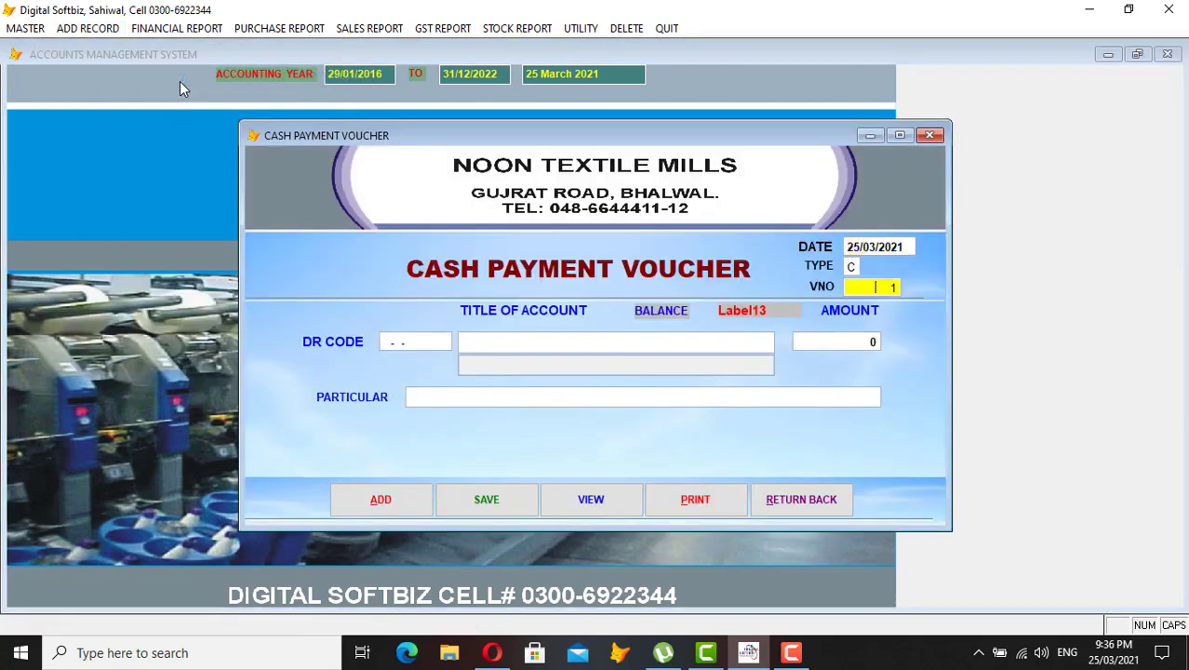
pyautogui.press('Return')
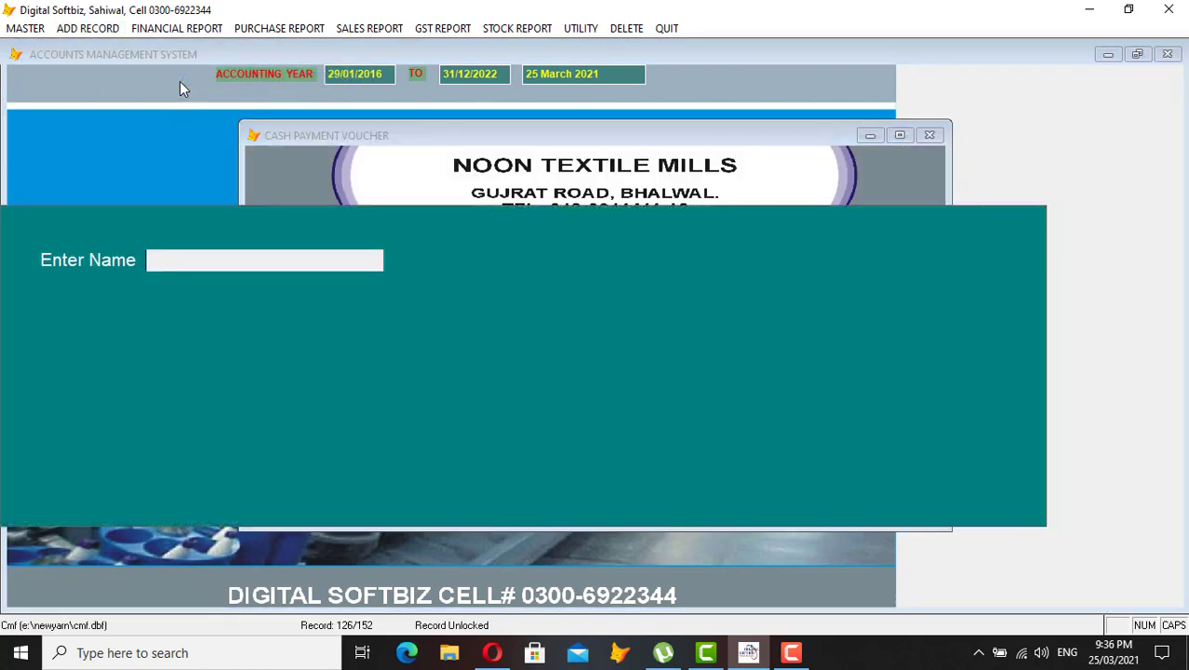
pyautogui.write('IMRAN')
pyautogui.press('Return')
pyautogui.press('Return')
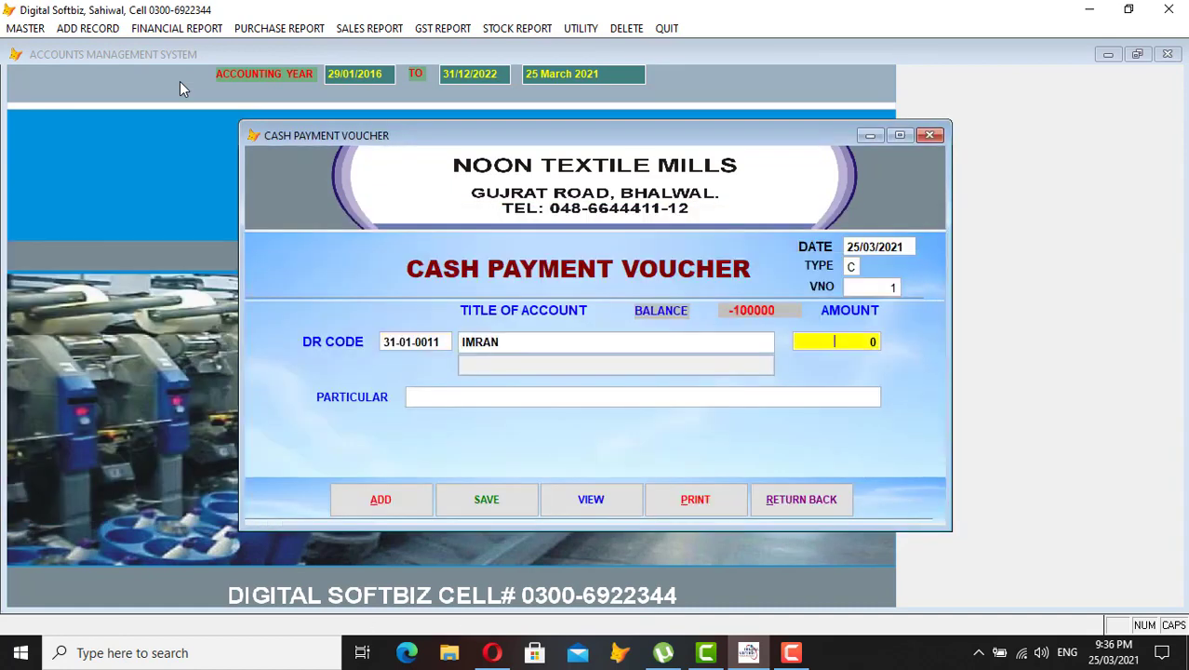
# - Enter a 50,000 payment with particular CASH, save it, and close the voucher
pyautogui.write('50,000')
pyautogui.press('Return')
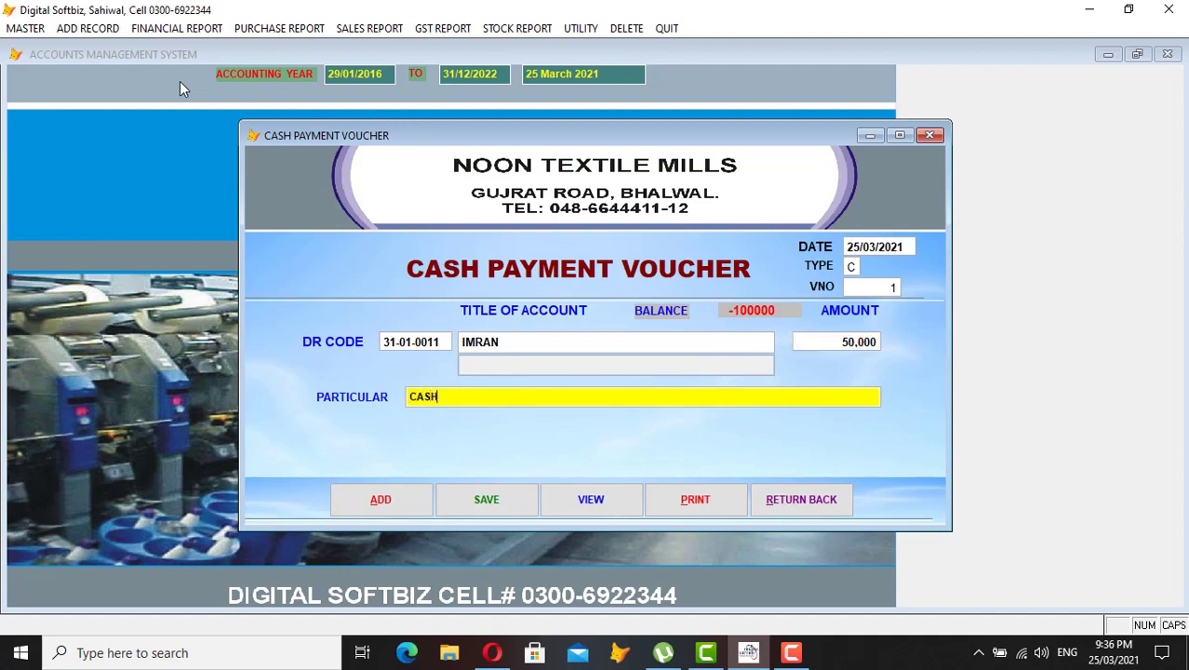
pyautogui.write('CASH')
pyautogui.press('Return')
pyautogui.press('Return')
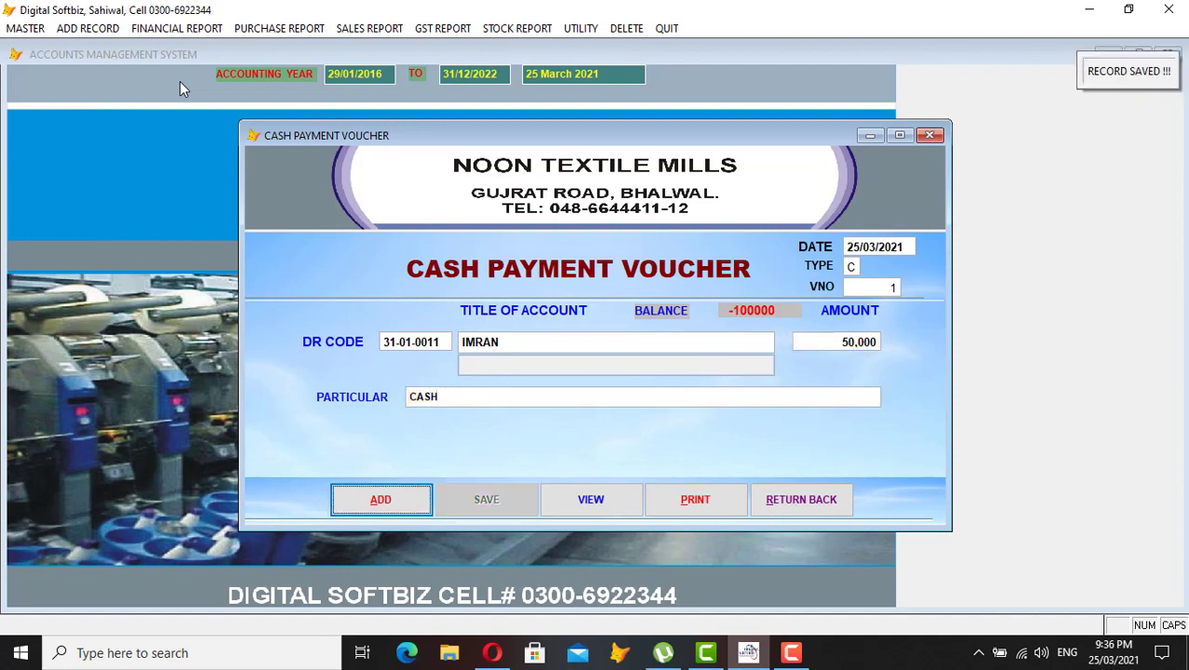
pyautogui.click(773, 497)
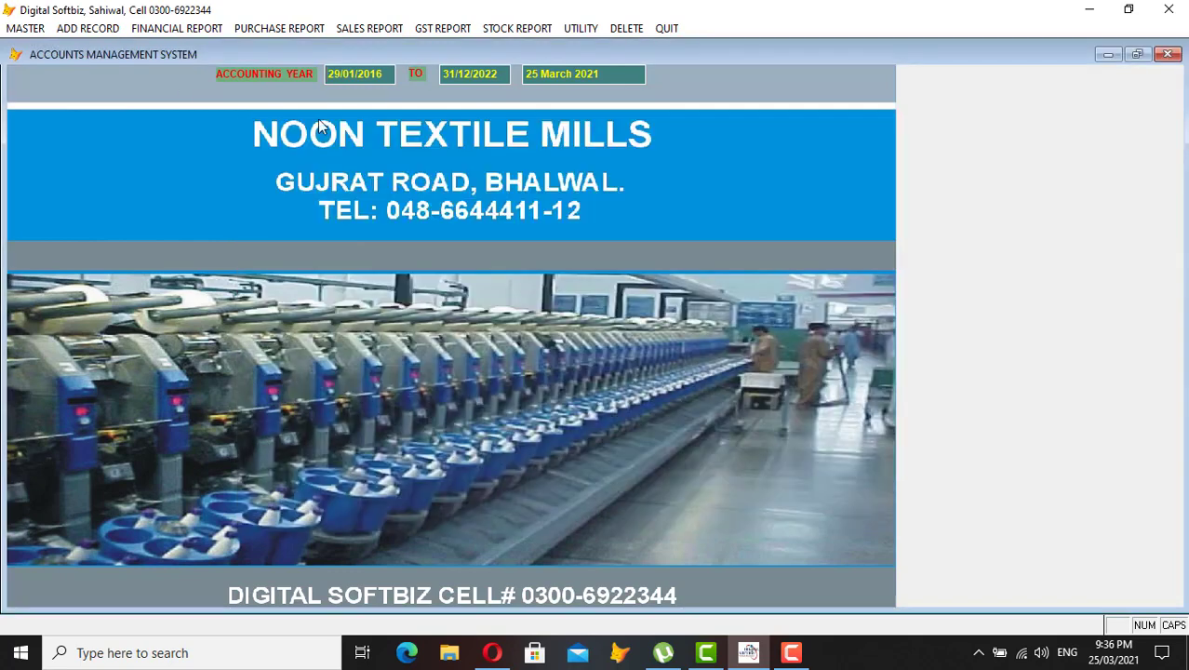
# - Preview the cash book, now showing a 50,000 DB balance
pyautogui.click(191, 28)
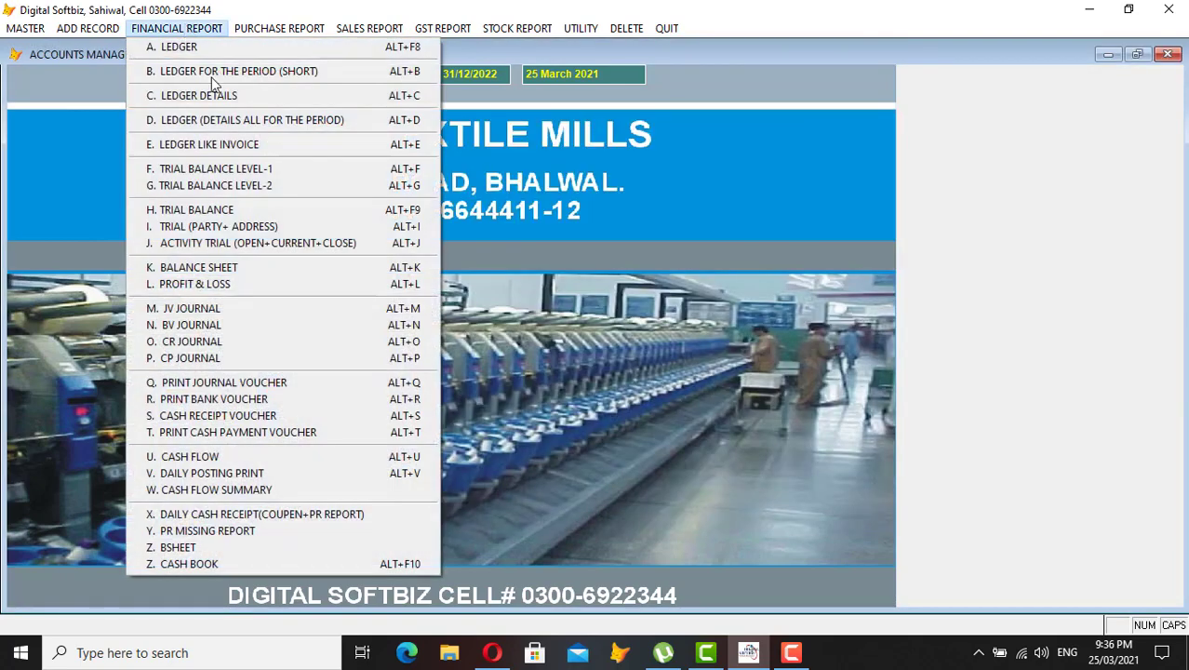
pyautogui.click(263, 568)
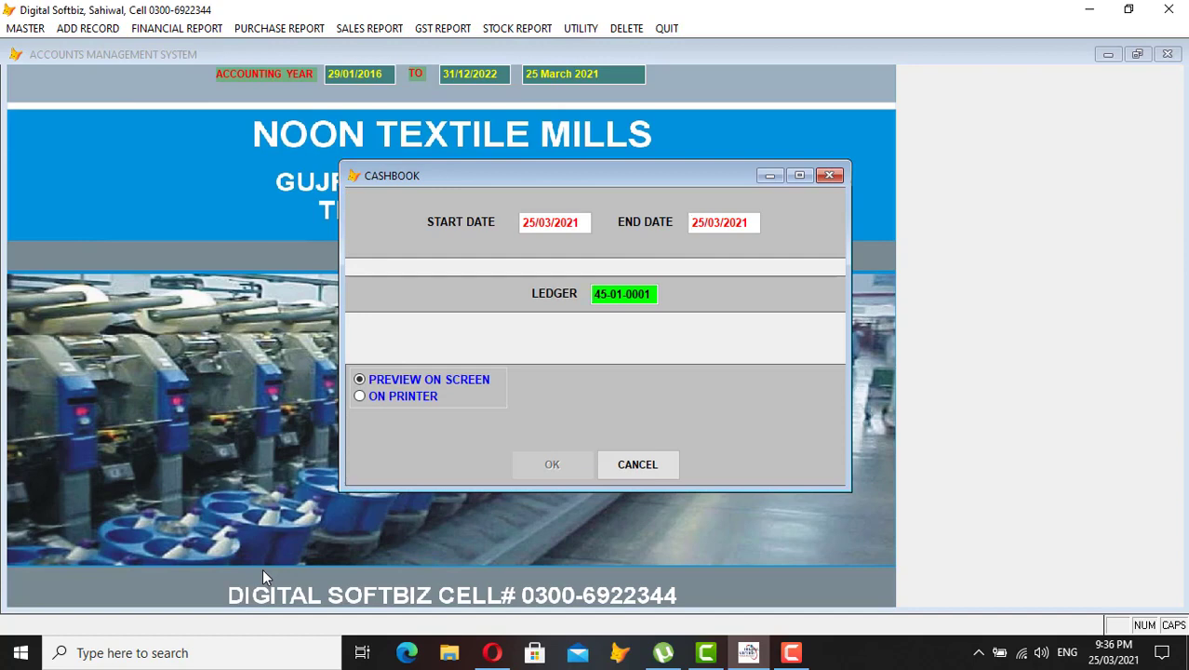
pyautogui.press('Return')
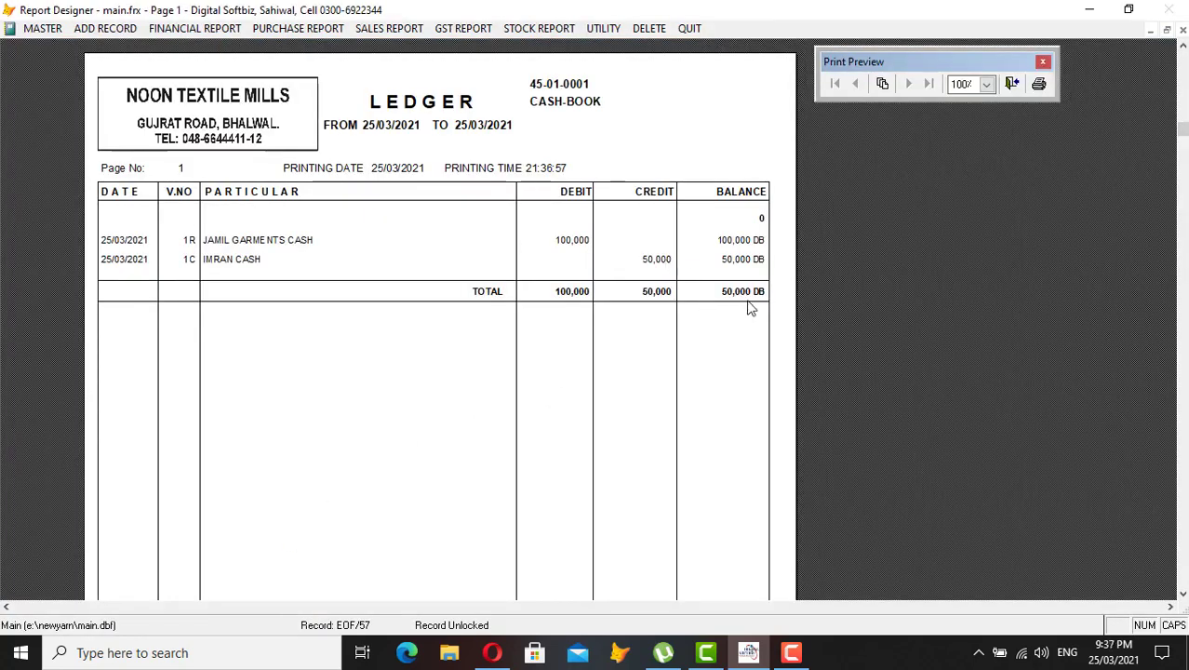
pyautogui.press('Escape')
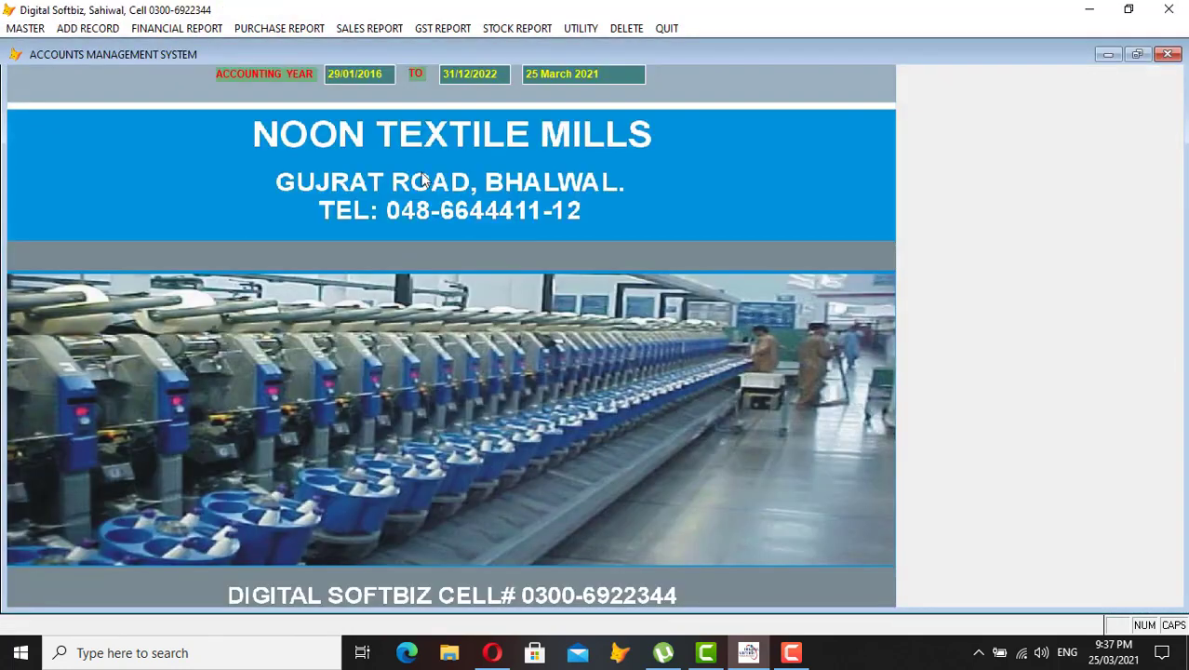
# - Preview supplier ledger 31-01-0011, now at a 50,000 CR balance
pyautogui.click(157, 33)
pyautogui.click(179, 54)
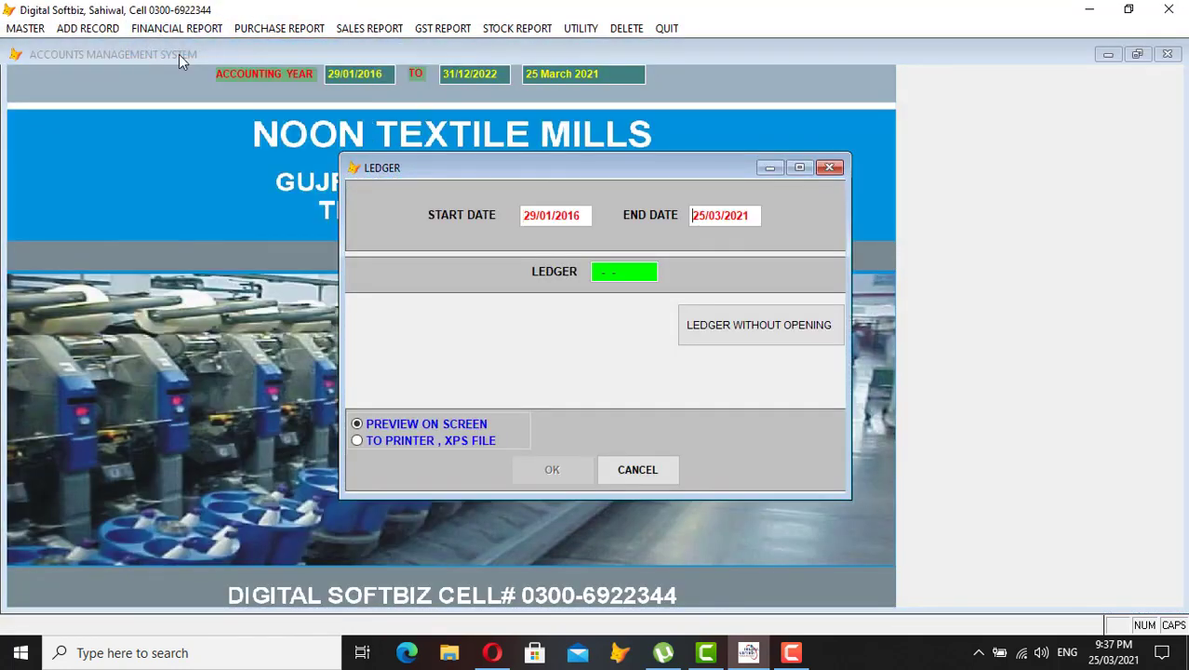
pyautogui.press('Return')
pyautogui.write('IMRA')
pyautogui.press('Return')
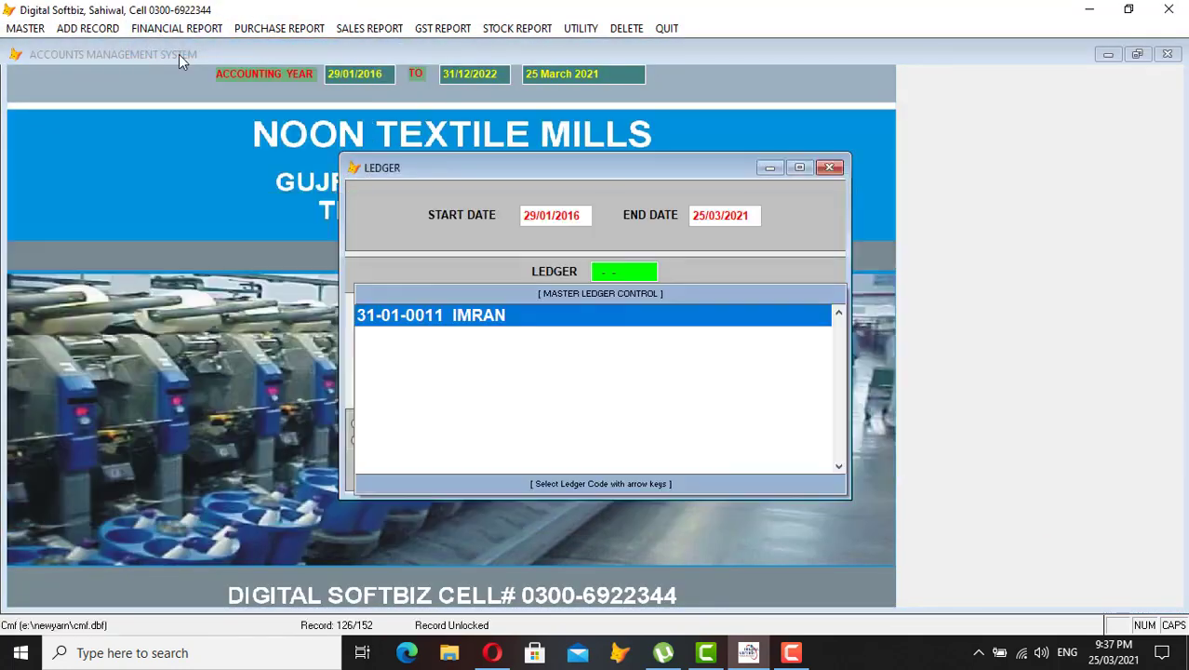
pyautogui.press('Return')
pyautogui.press('Return')
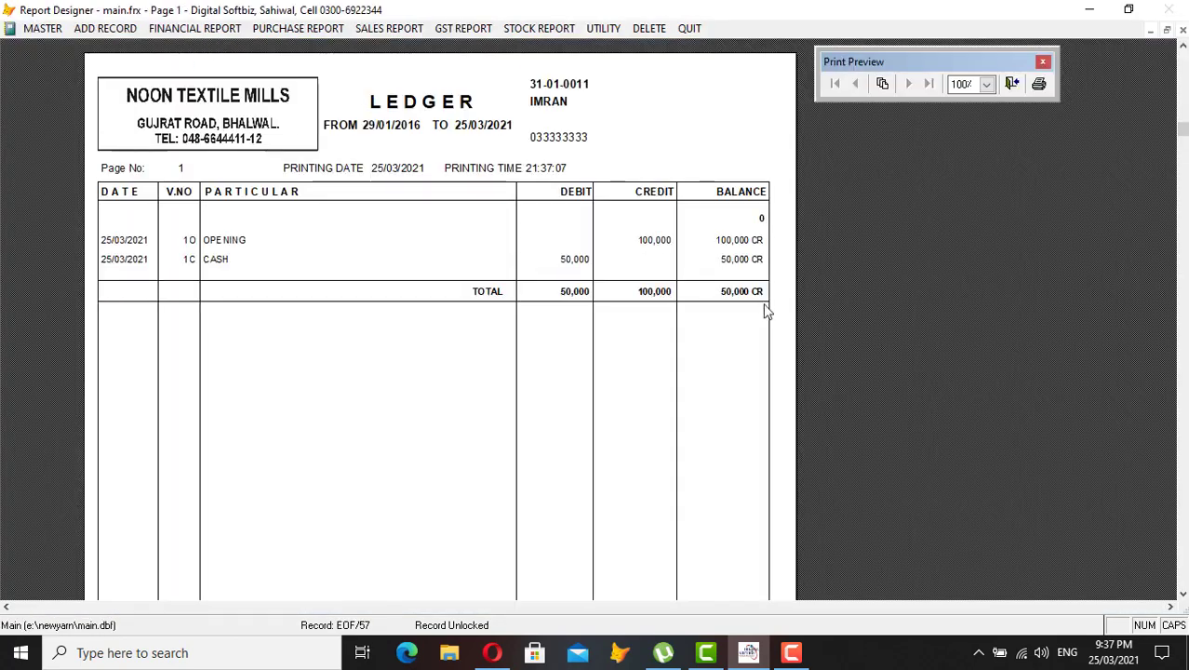
pyautogui.press('Escape')
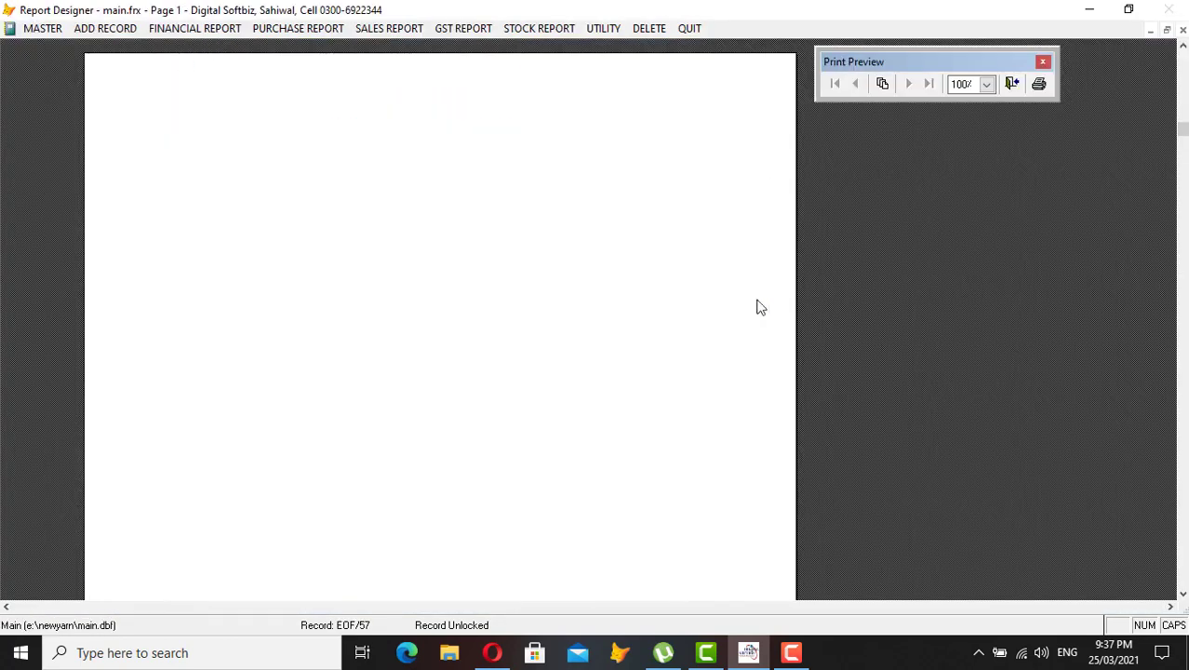
pyautogui.click(101, 28)
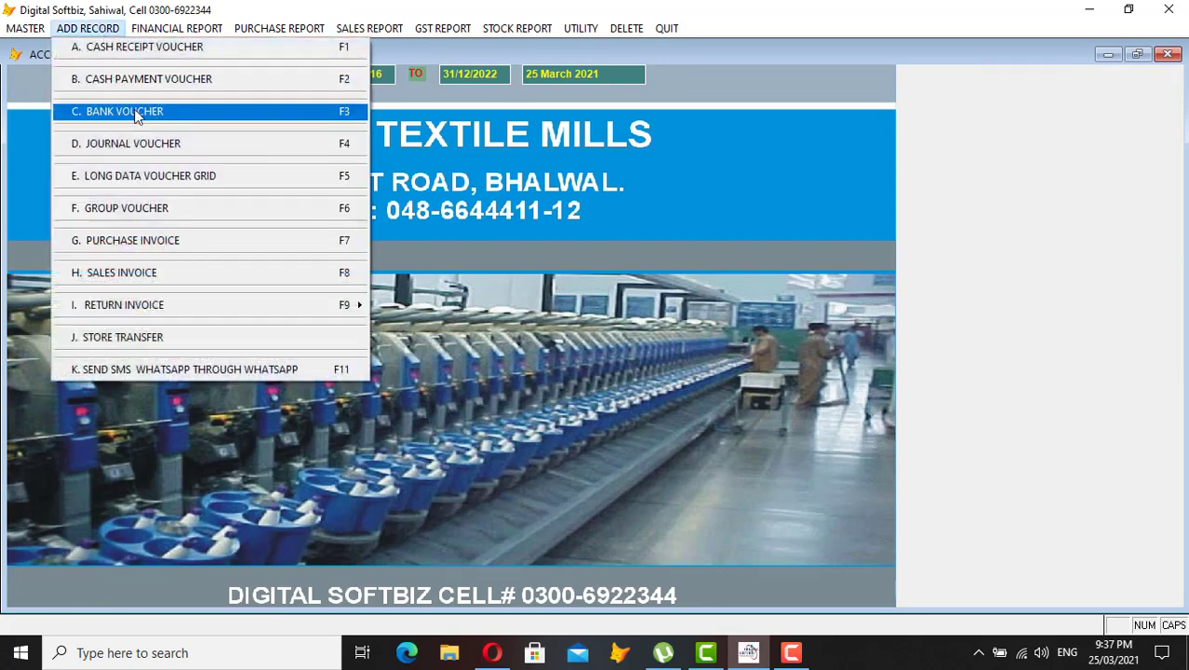
# - Start a bank voucher debiting supplier 31-01-0011 and crediting MCB BANK
pyautogui.click(169, 111)
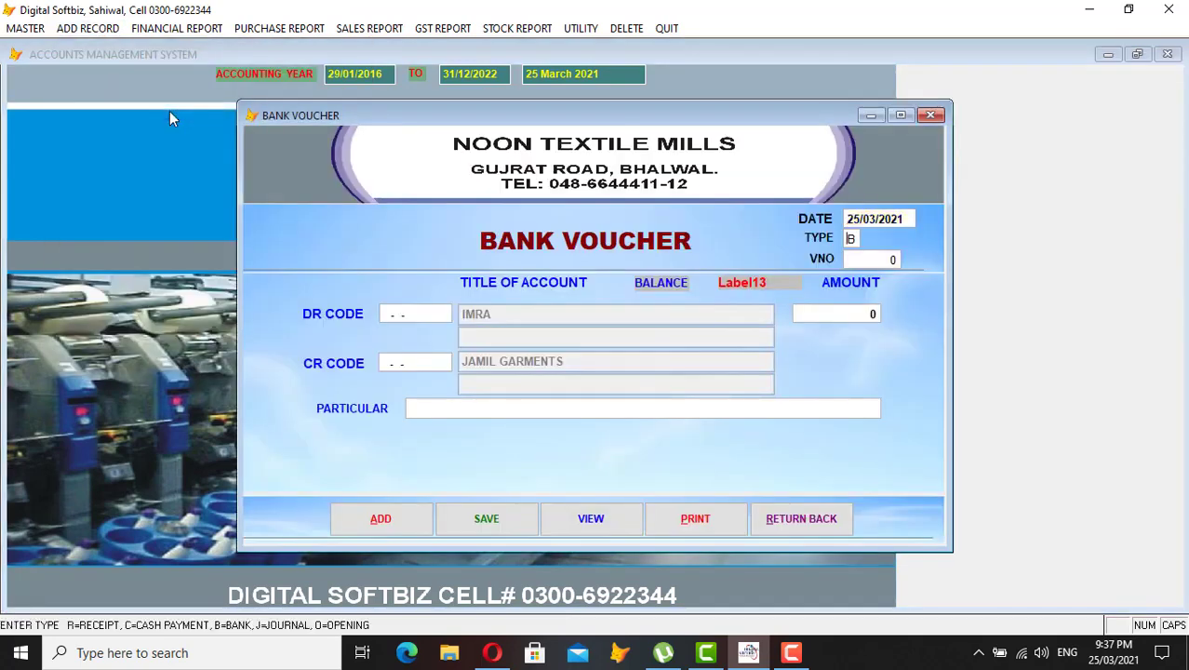
pyautogui.press('Return')
pyautogui.press('Return')
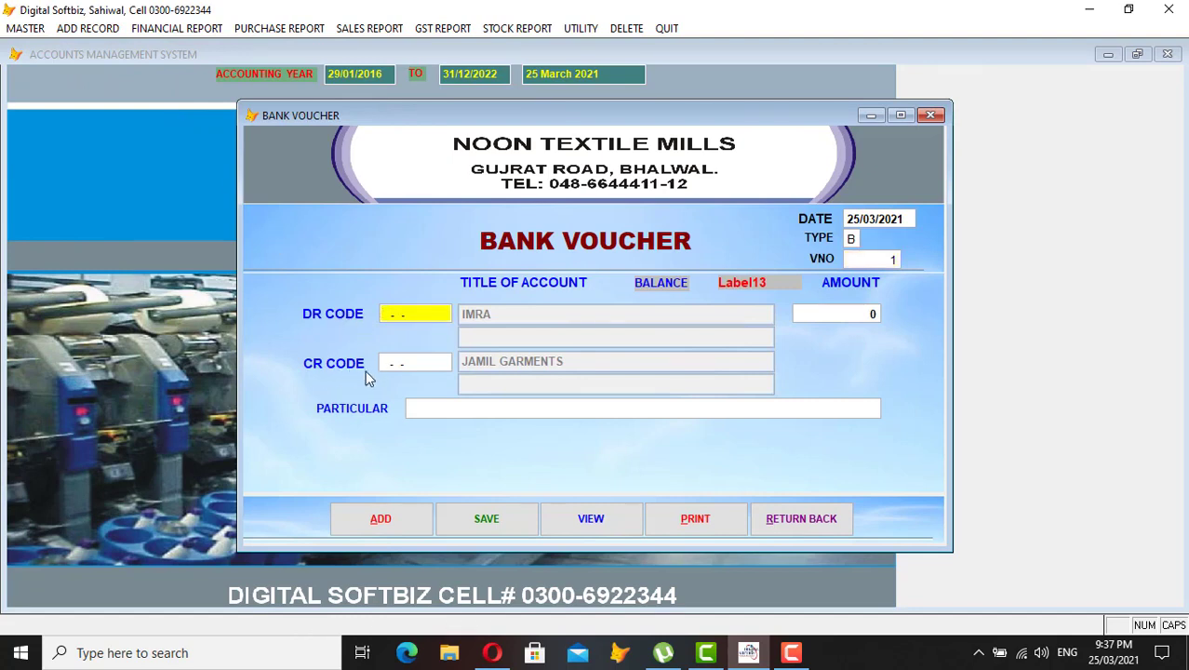
pyautogui.press('Return')
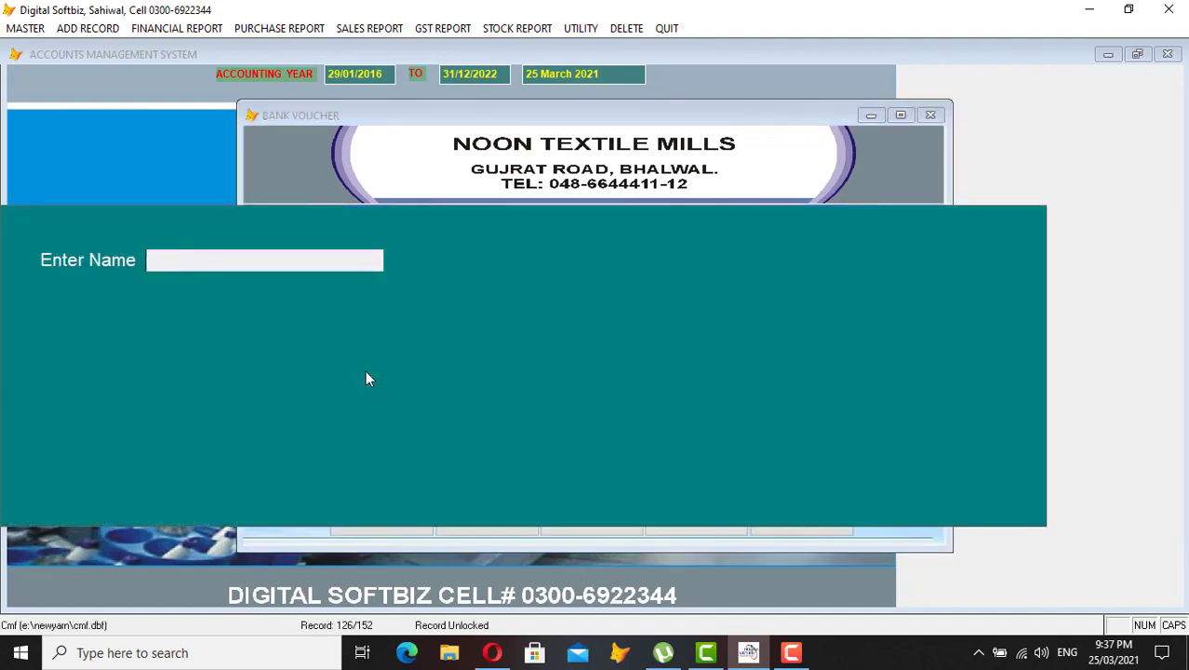
pyautogui.write('IMRAN')
pyautogui.press('Return')
pyautogui.press('Return')
pyautogui.press('Return')
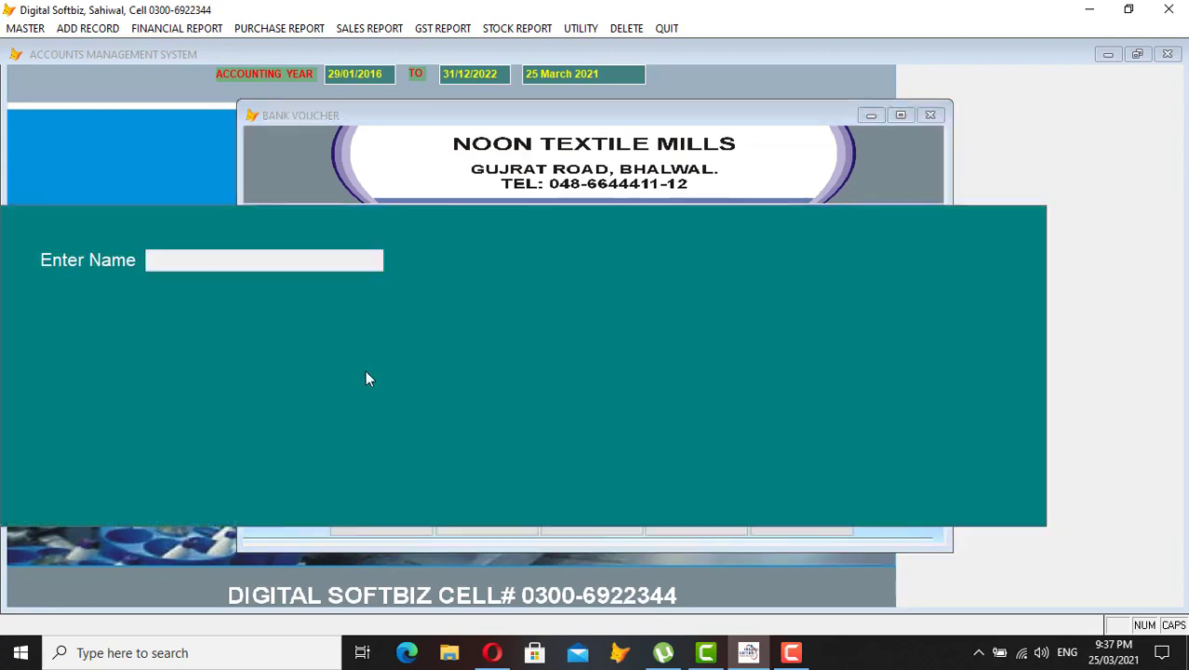
pyautogui.write('MCB')
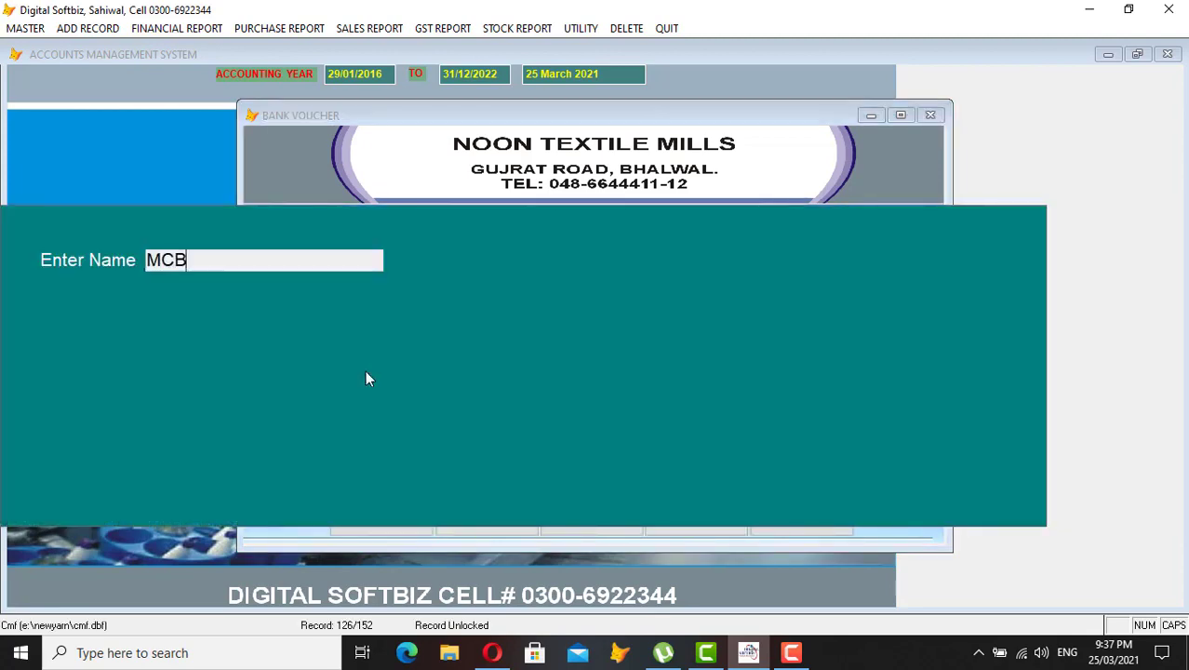
pyautogui.press('Return')
pyautogui.press('Return')
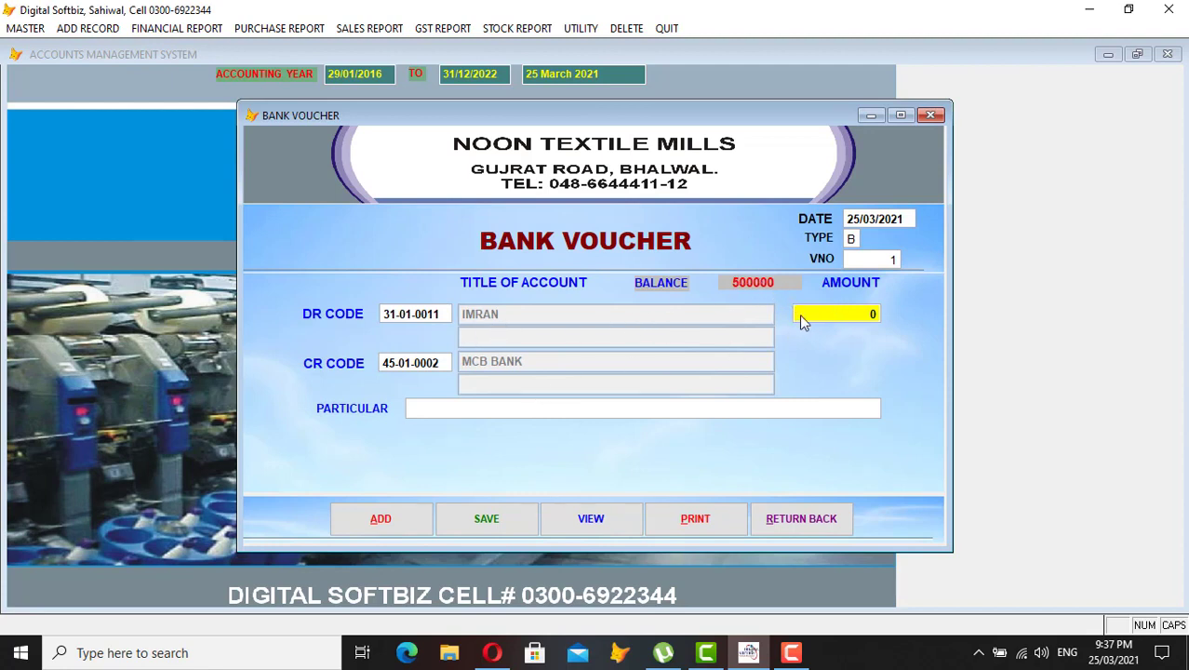
# - Enter amount 50000 with particular 'ONLINE # 34223', save, and close the voucher
pyautogui.write('50000')
pyautogui.press('Return')
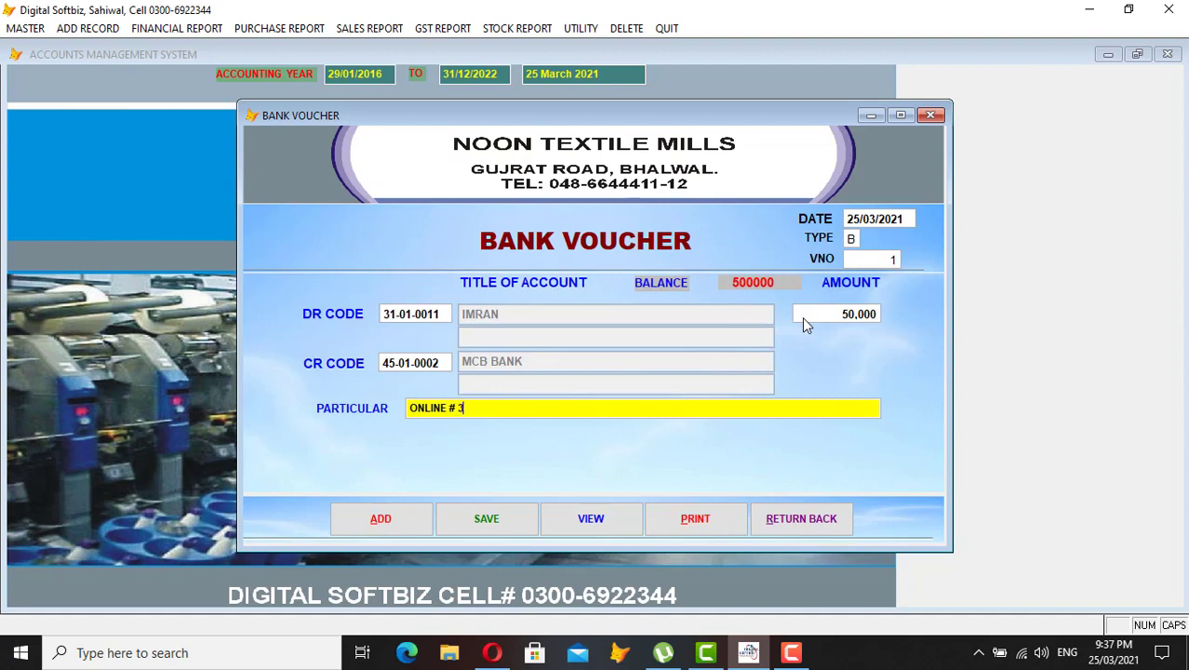
pyautogui.write('ONLINE # 34223')
pyautogui.press('Return')
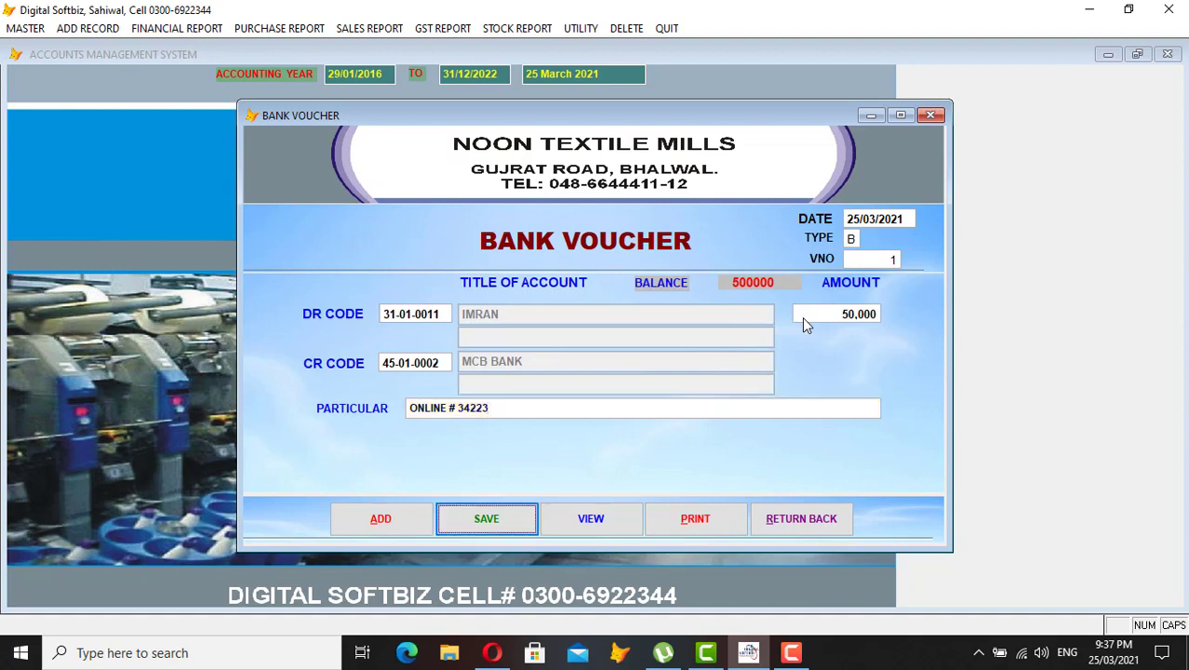
pyautogui.press('Return')
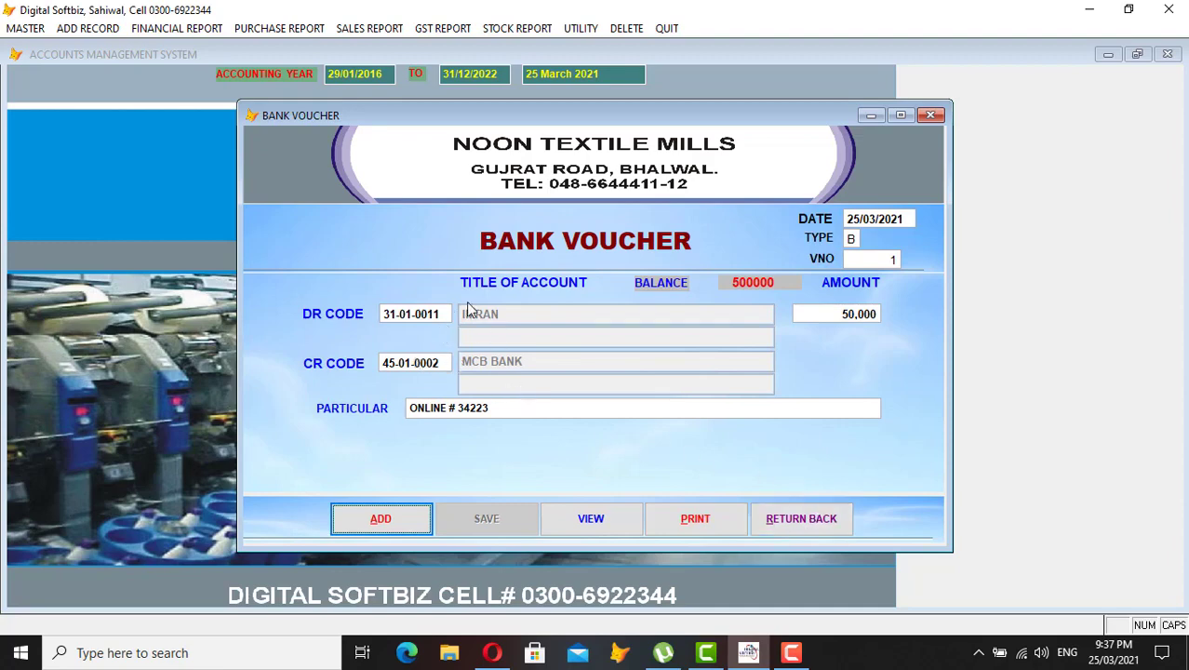
pyautogui.click(820, 526)
pyautogui.click(195, 35)
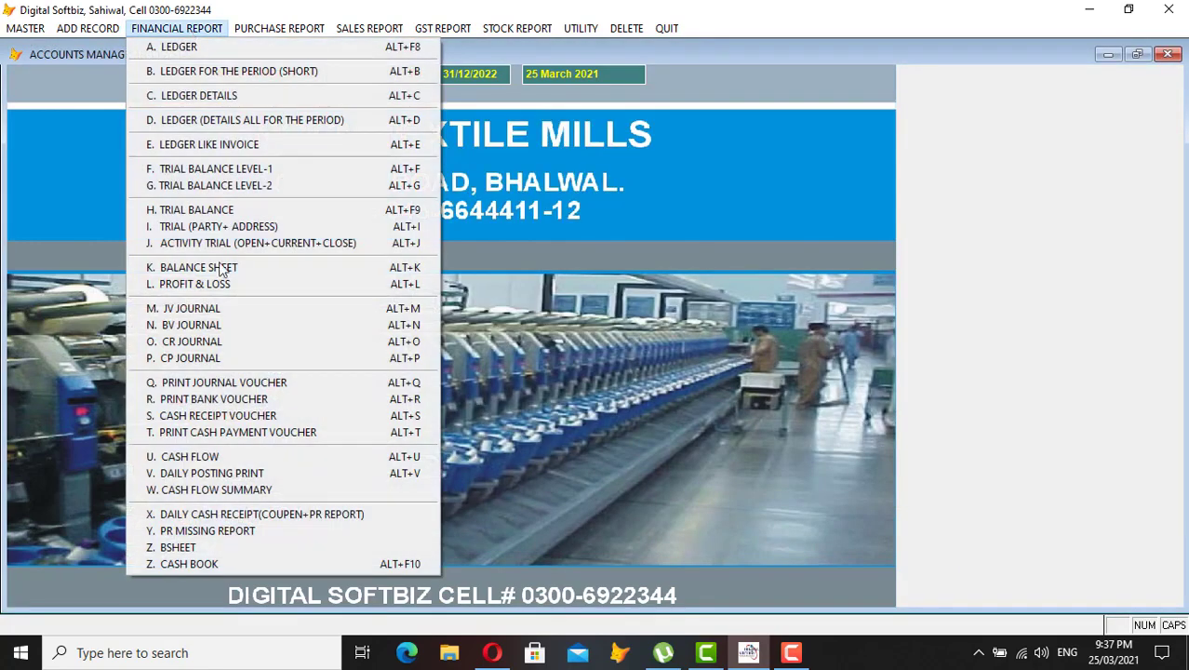
pyautogui.click(215, 569)
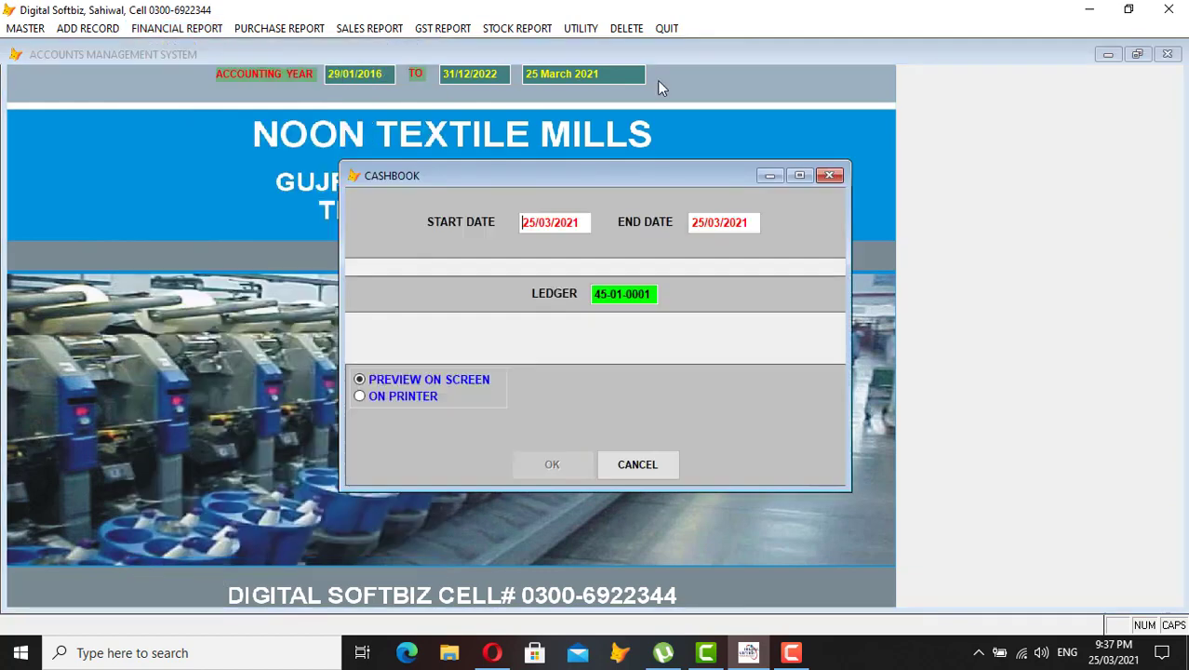
pyautogui.press('Return')
pyautogui.press('Return')
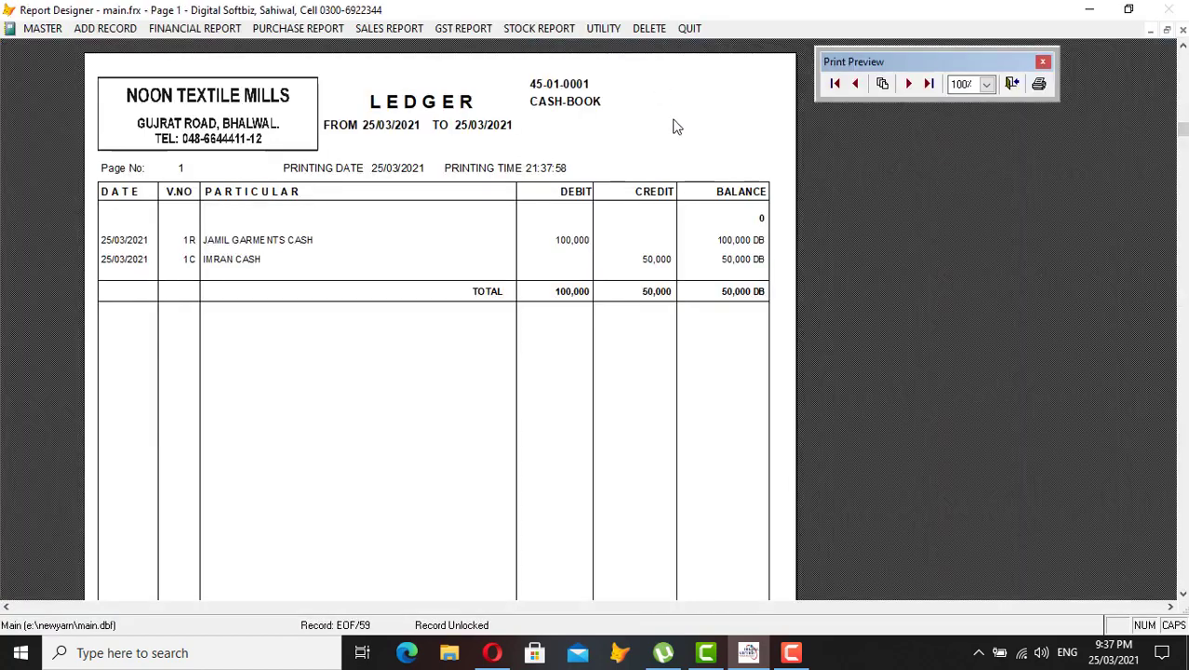
pyautogui.press('Escape')
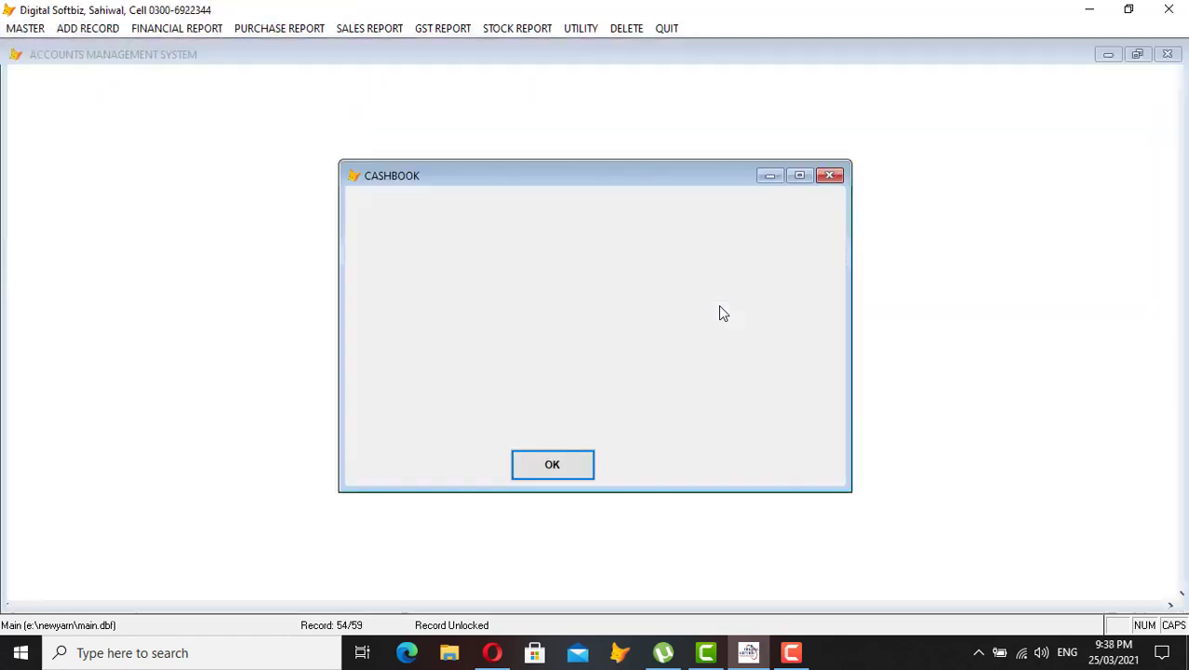
pyautogui.press('Escape')
pyautogui.click(172, 28)
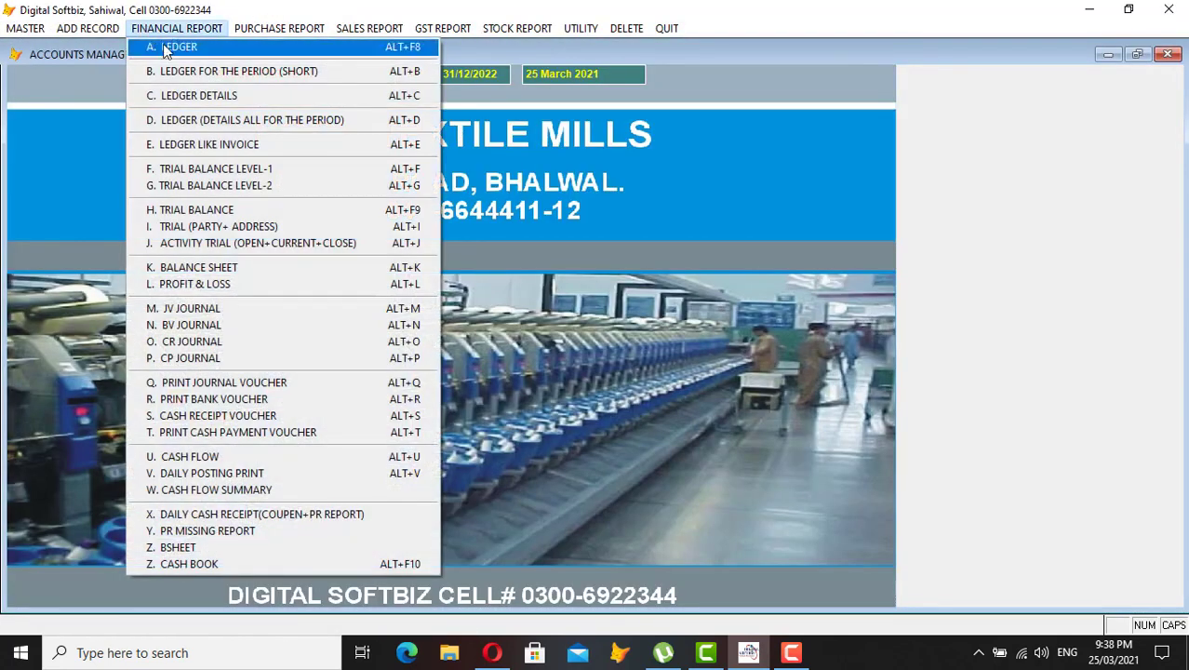
pyautogui.click(163, 44)
pyautogui.press('Return')
pyautogui.write('IMRAN')
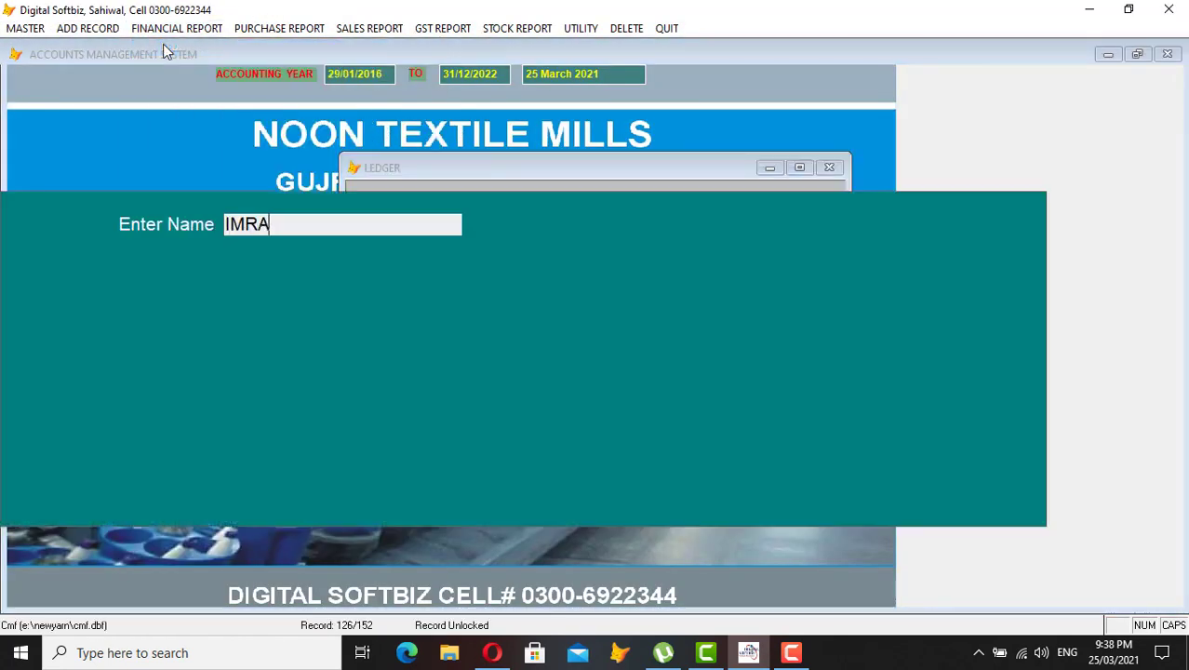
pyautogui.press('Return')
pyautogui.press('Return')
pyautogui.press('Return')
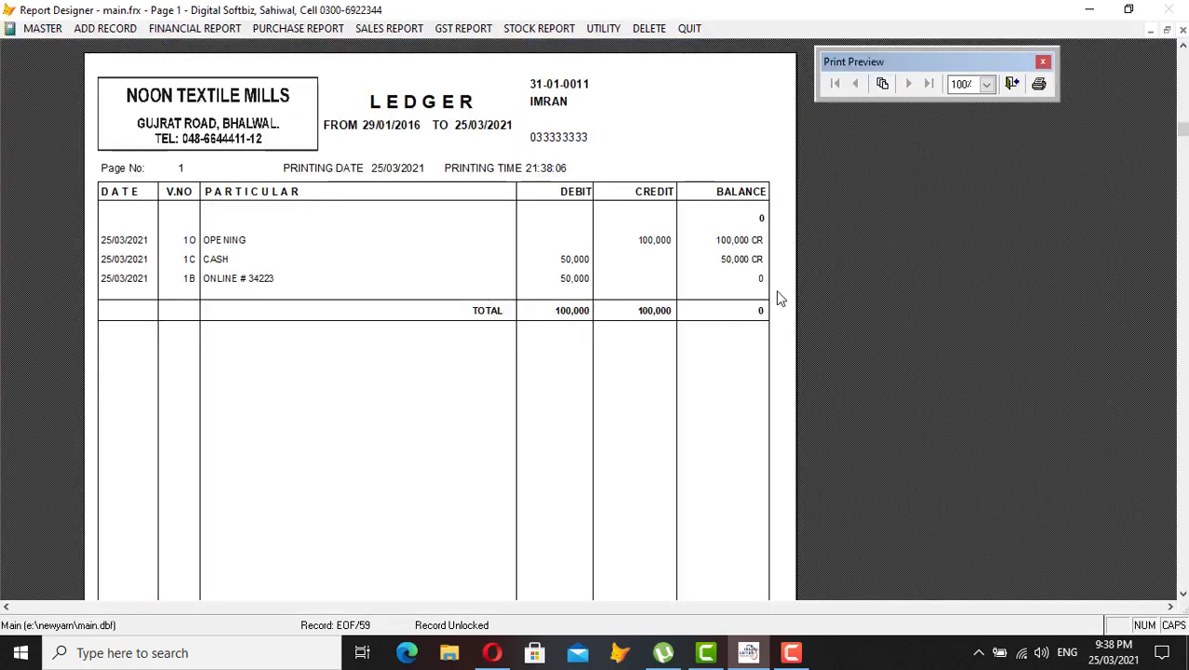
pyautogui.press('Escape')
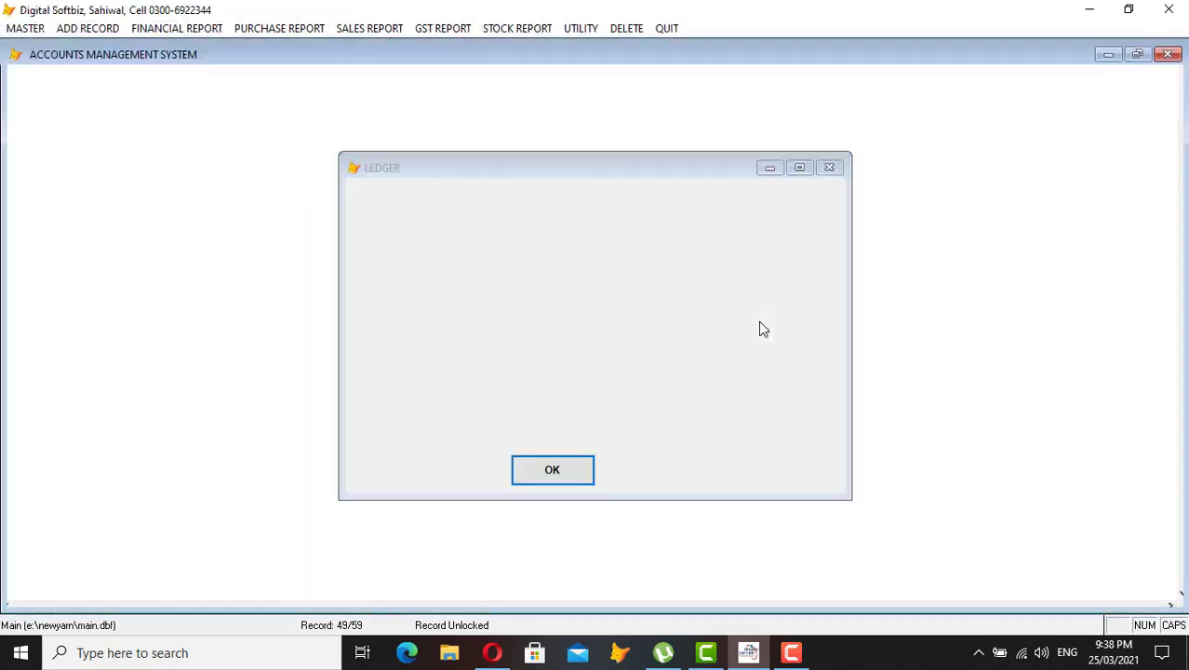
pyautogui.press('Escape')
pyautogui.click(212, 30)
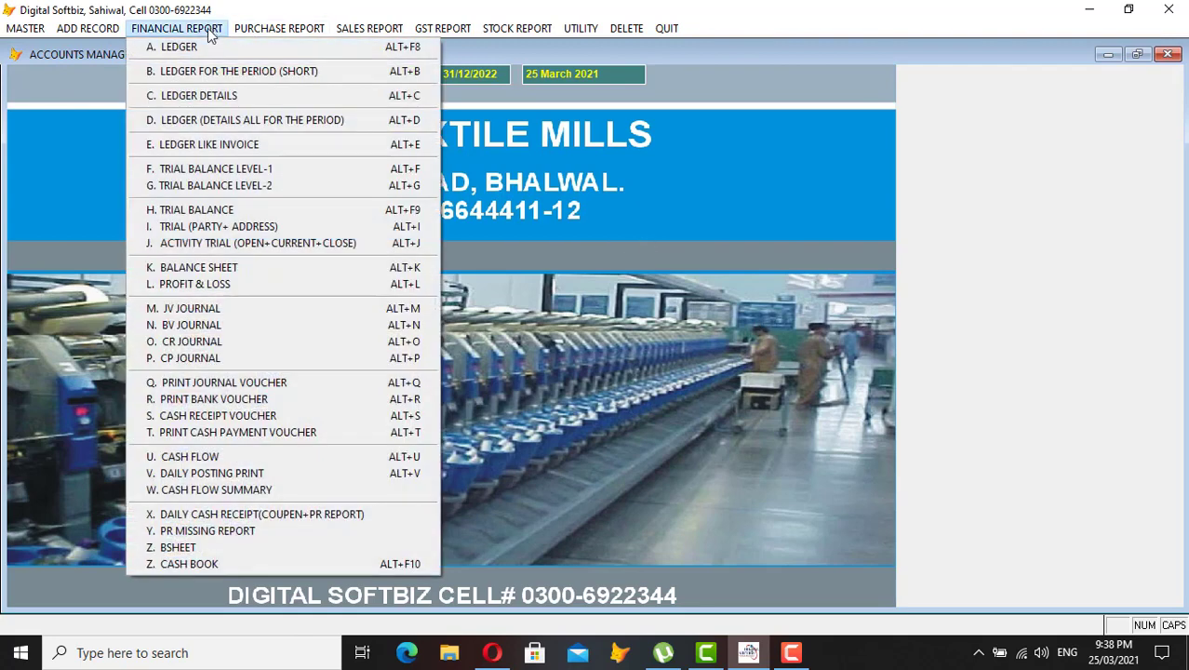
pyautogui.click(209, 47)
pyautogui.press('Return')
pyautogui.press('Return')
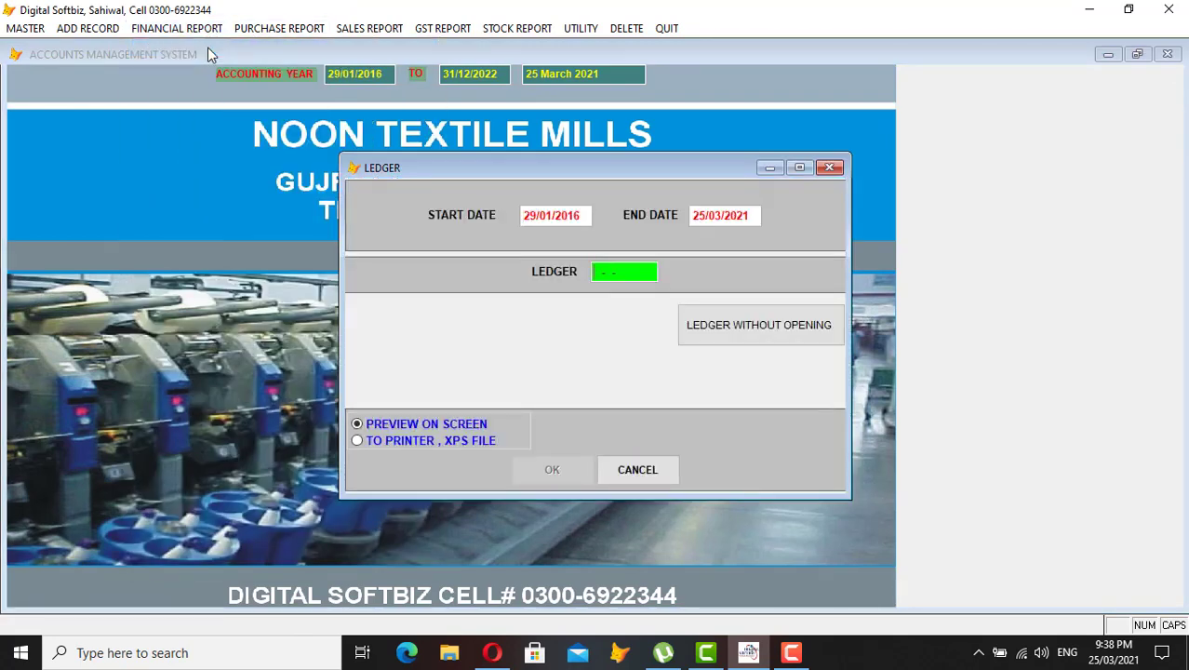
pyautogui.write('MCB')
pyautogui.press('Return')
pyautogui.press('Return')
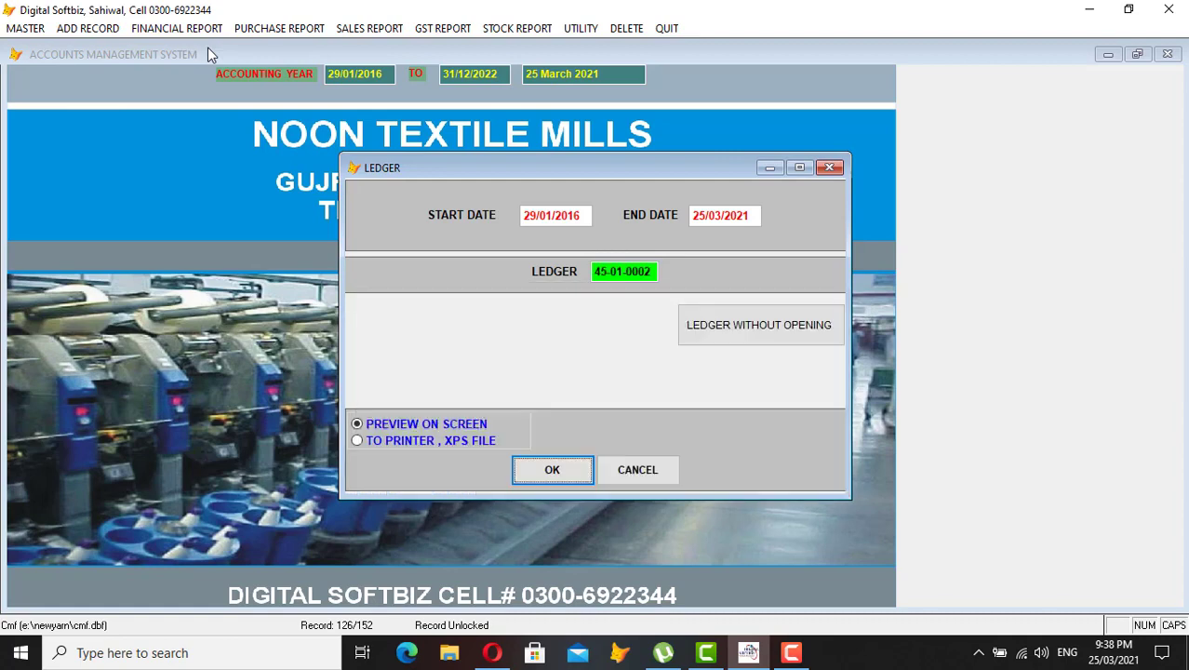
pyautogui.press('Return')
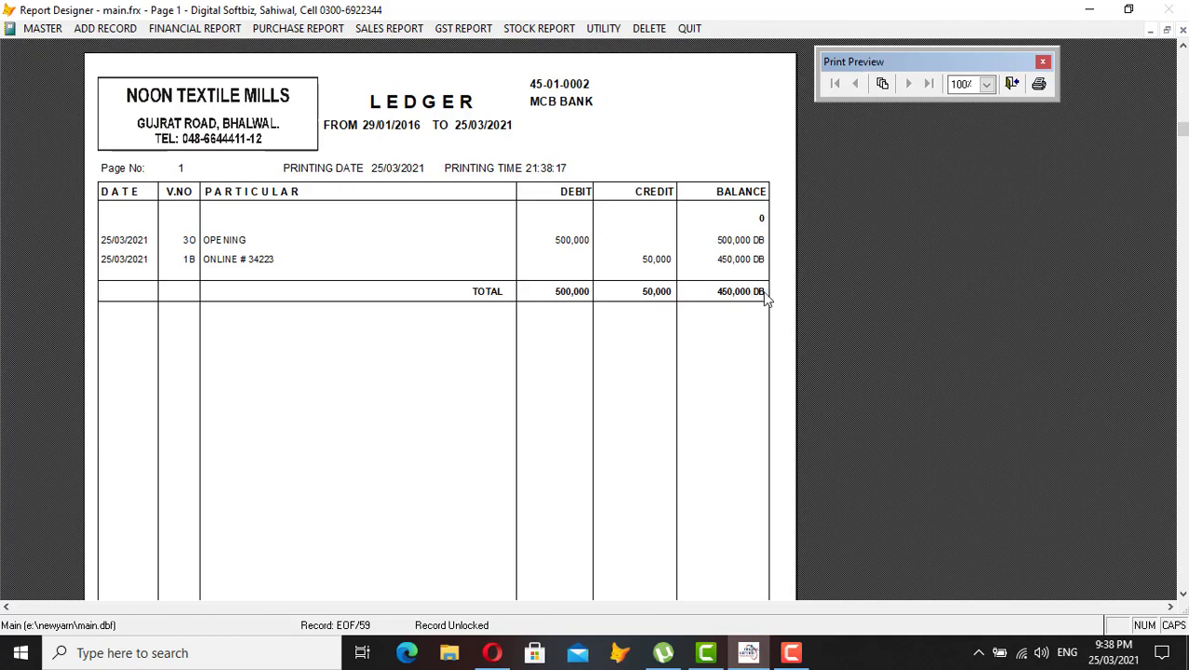
pyautogui.press('Escape')
pyautogui.press('Escape')
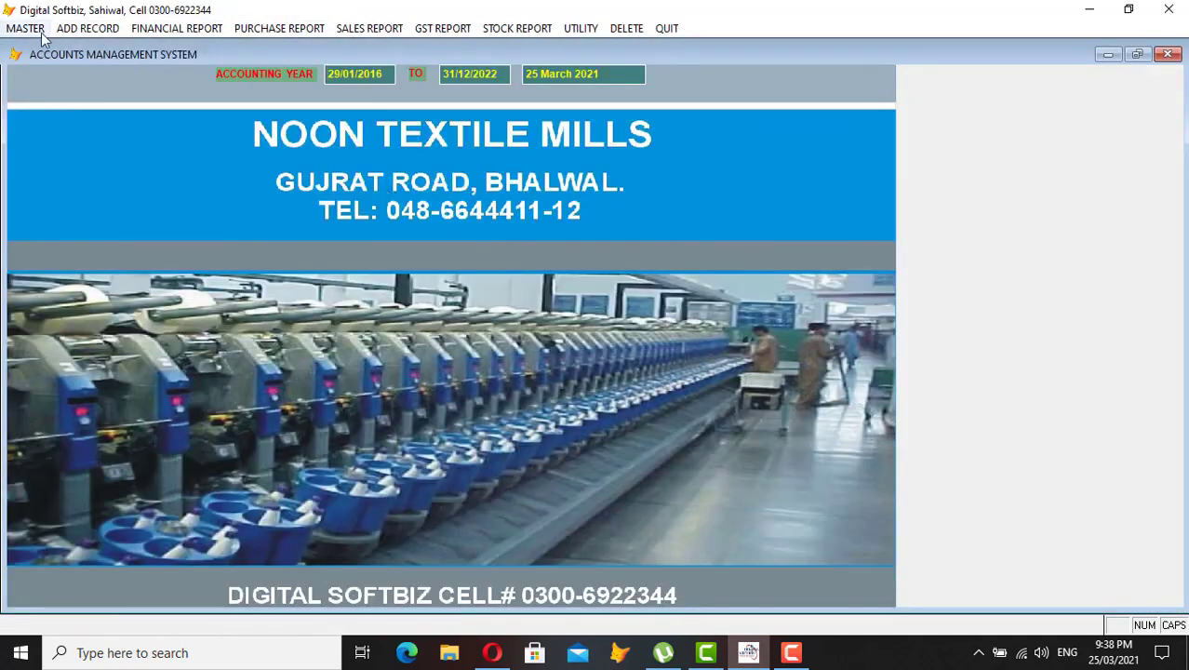
# - Open the chart of accounts and try code 55-0001, dismissing the duplicate-code warning
pyautogui.click(37, 33)
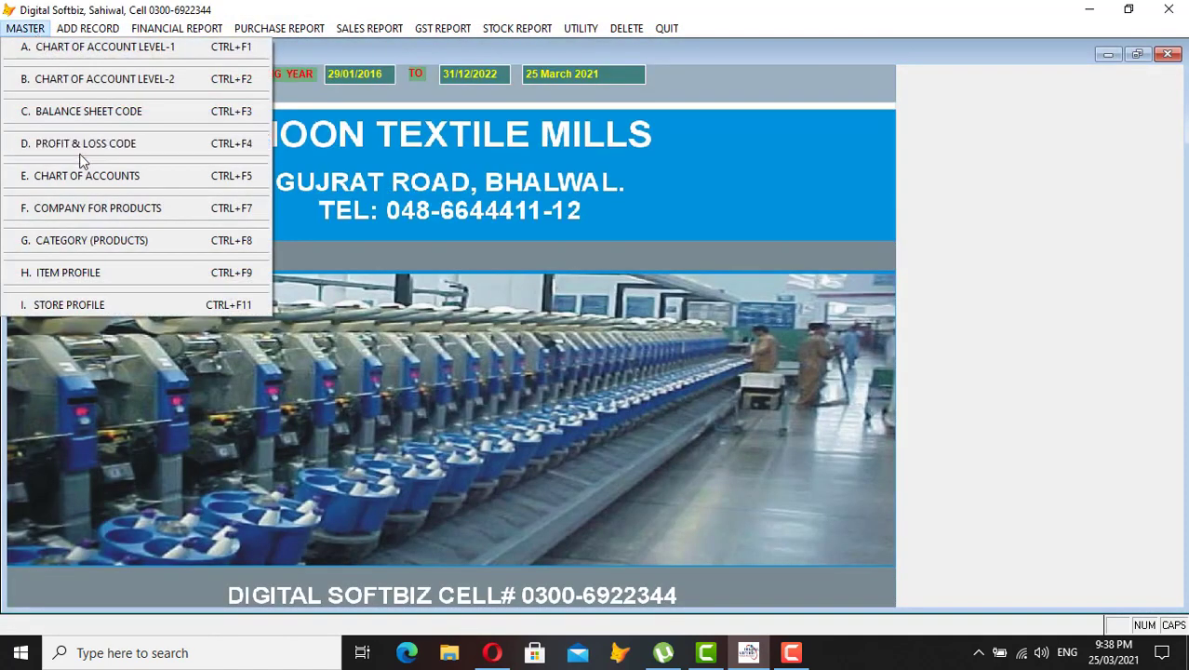
pyautogui.click(125, 179)
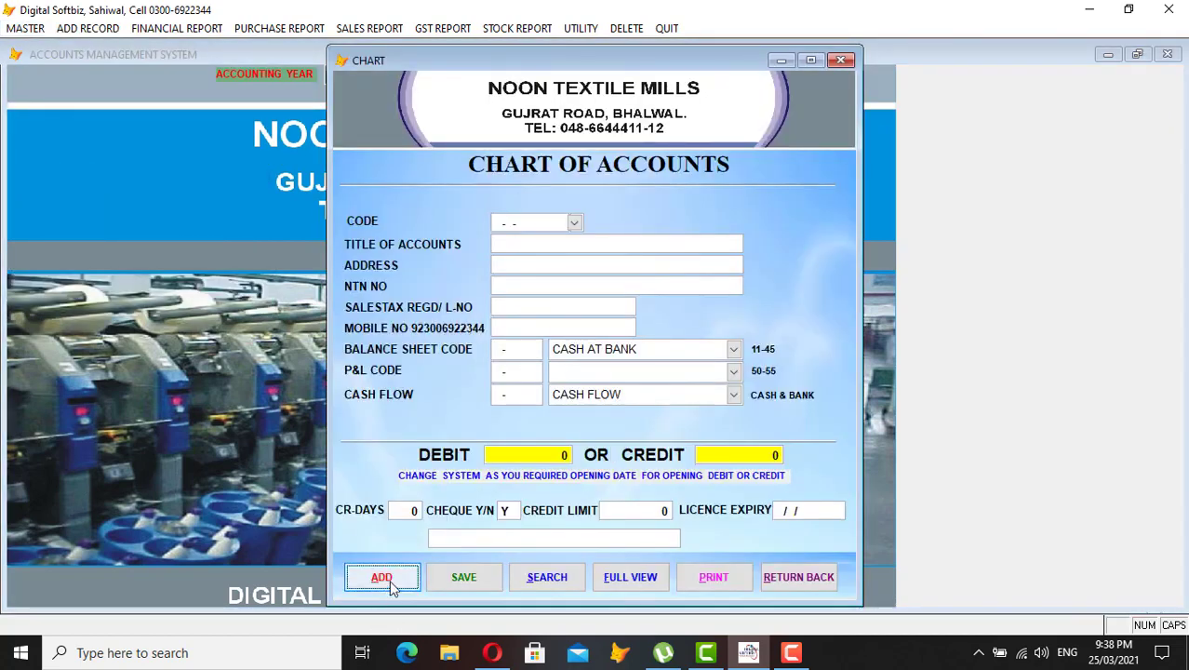
pyautogui.click(387, 581)
pyautogui.write('55')
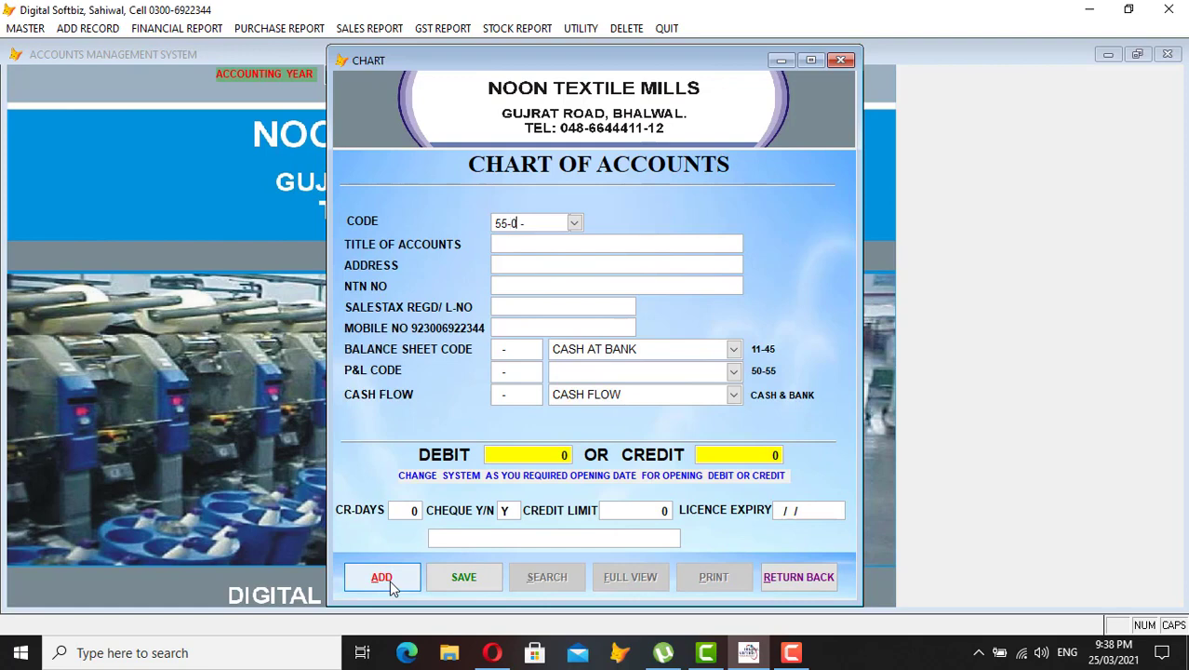
pyautogui.press('Return')
pyautogui.write('0001')
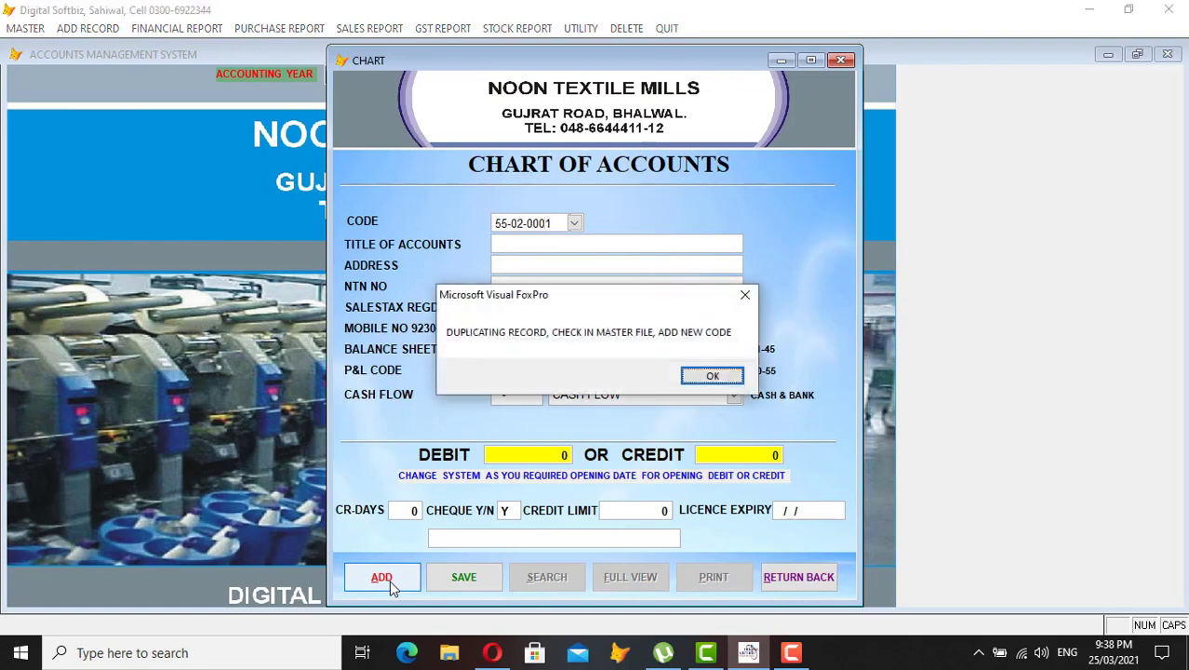
pyautogui.press('Return')
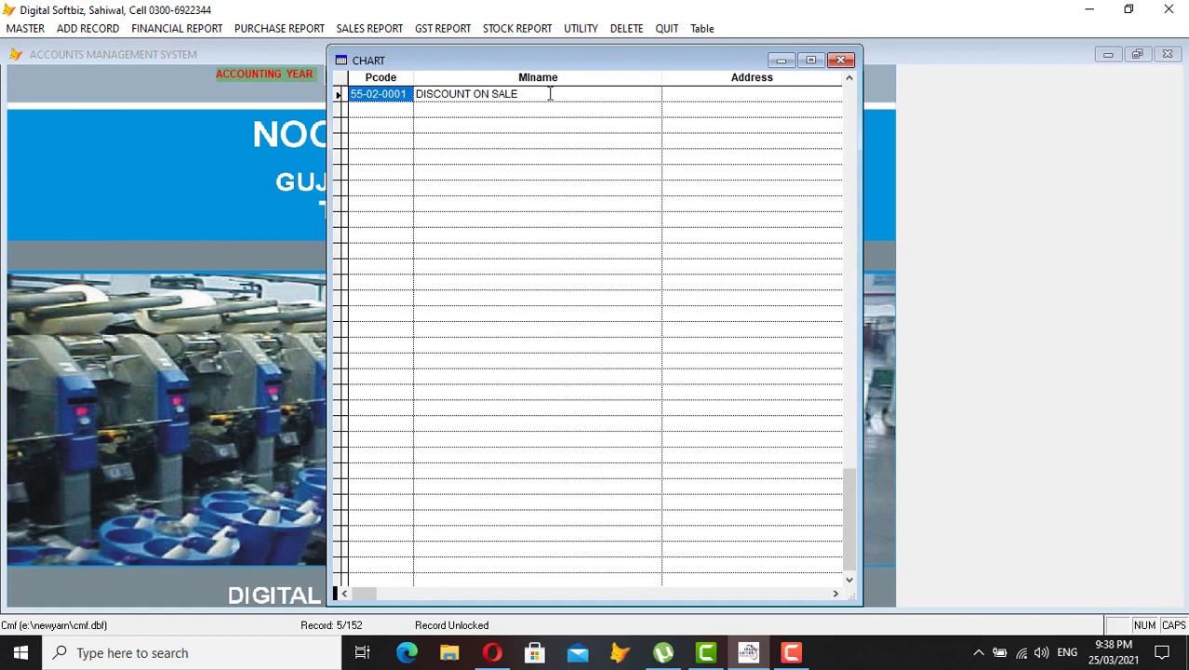
pyautogui.press('Escape')
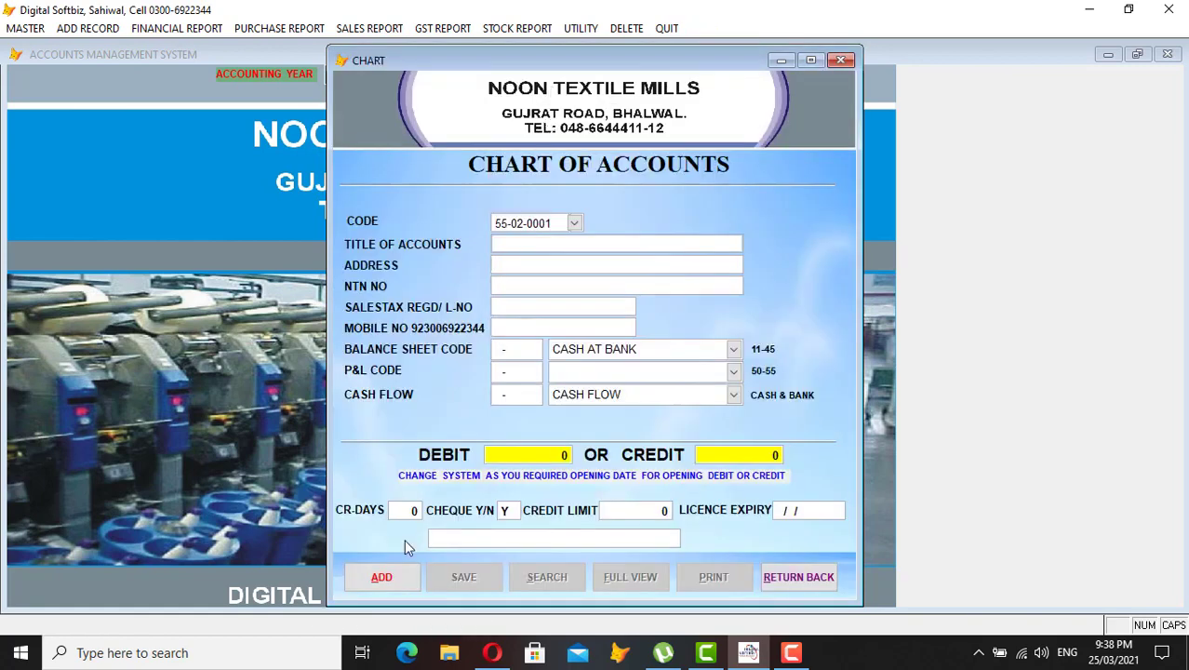
# - Save FOOD EXP as 55-02-0002 under ADMINISTRATIVE EXPENSES, without balance sheet or cash flow codes
pyautogui.click(395, 577)
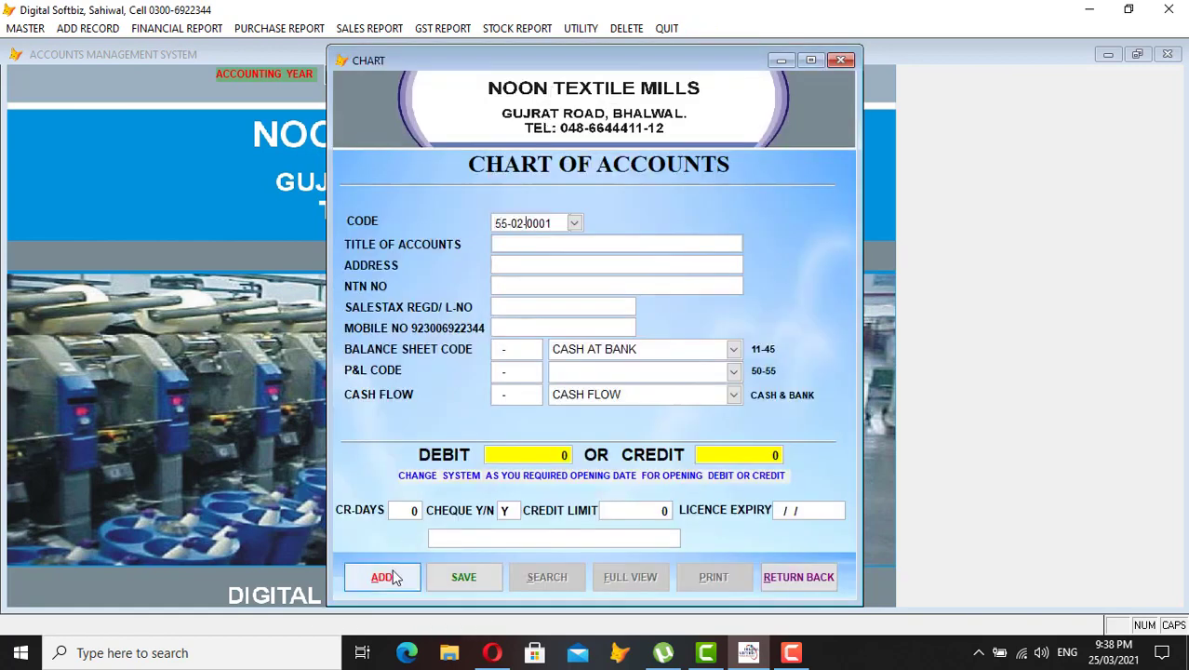
pyautogui.write('2')
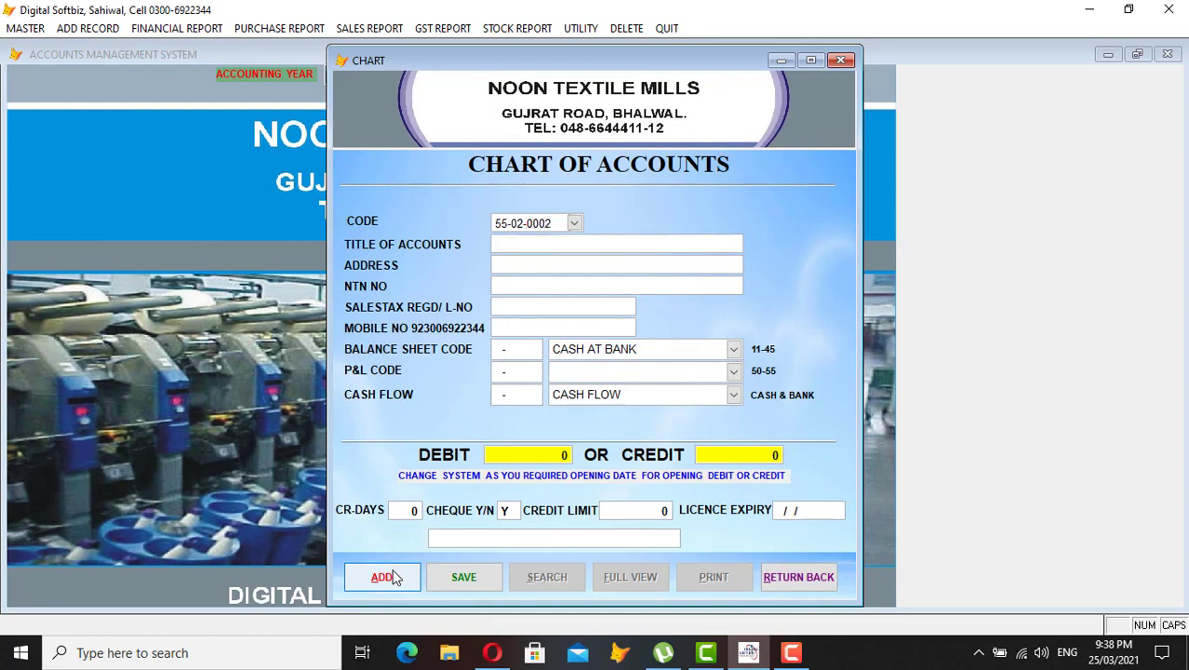
pyautogui.write('FOOD EXP')
pyautogui.press('Return')
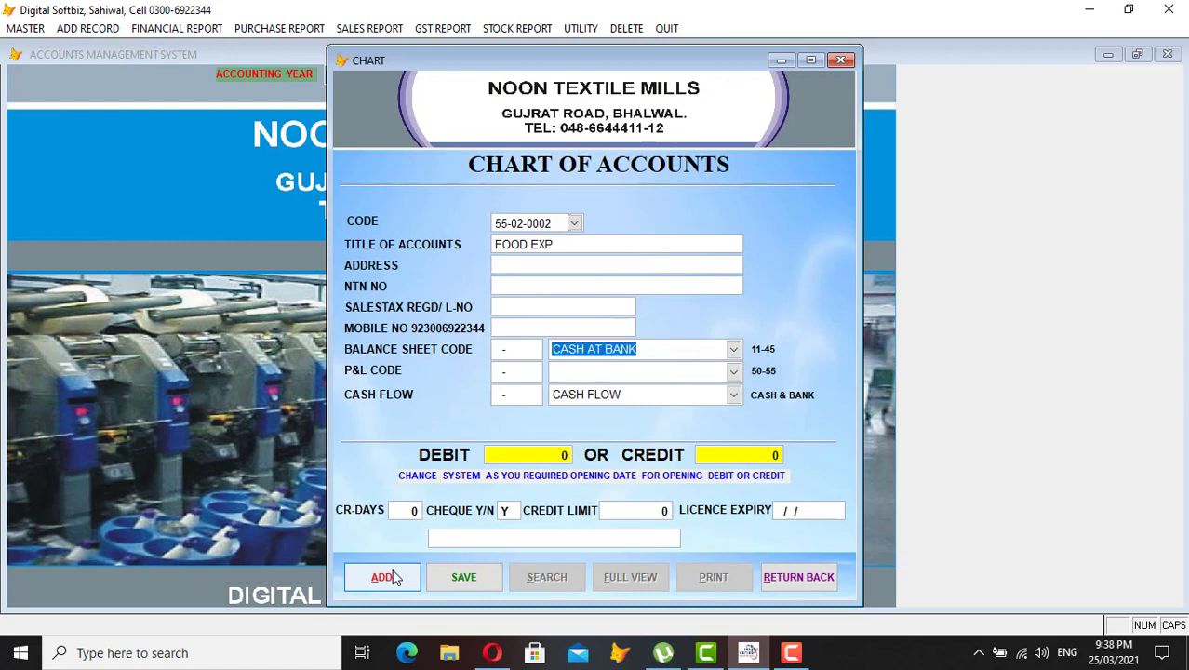
pyautogui.press('BackSpace')
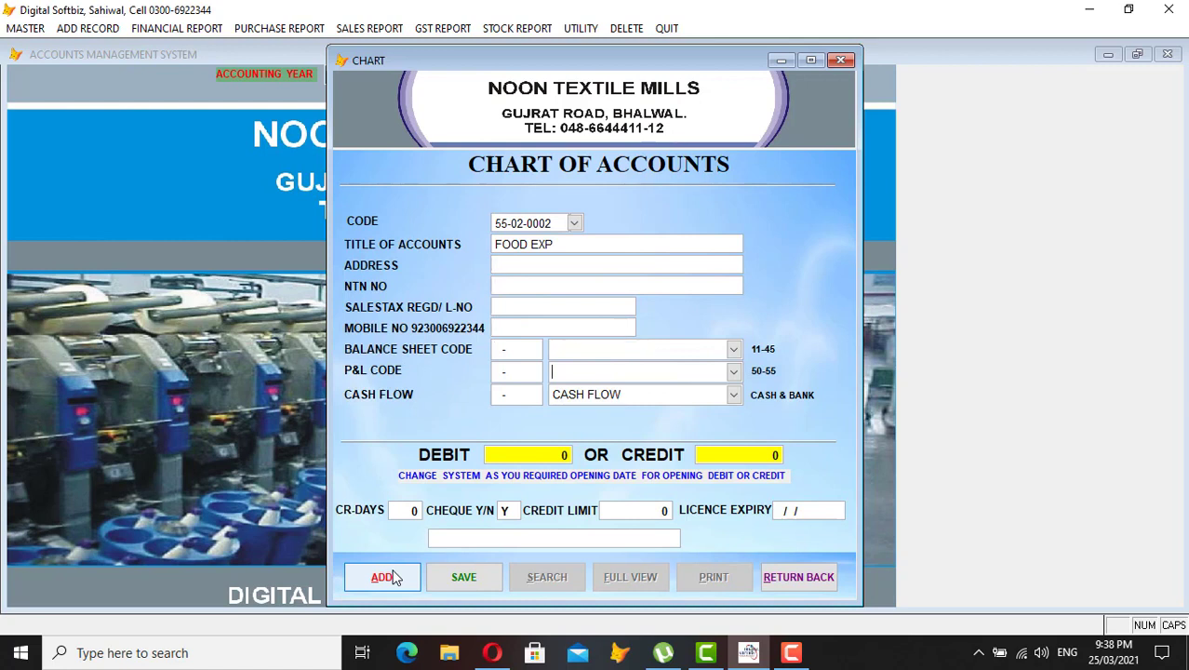
pyautogui.click(734, 370)
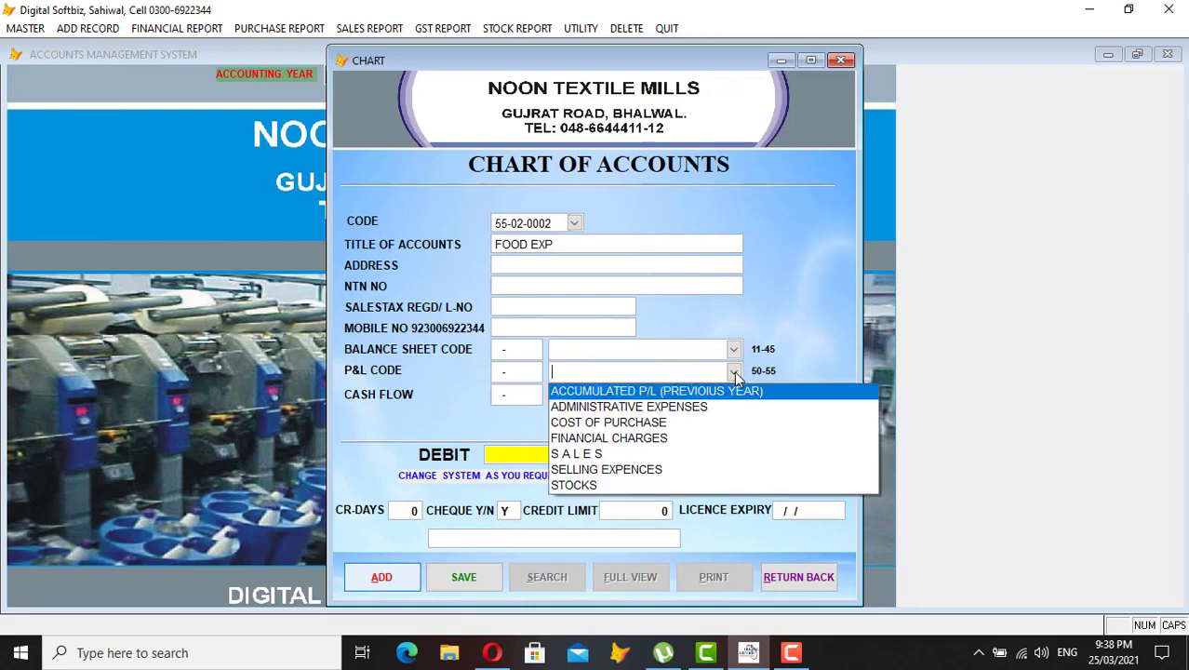
pyautogui.click(684, 414)
pyautogui.hotkey('shift', 'End')
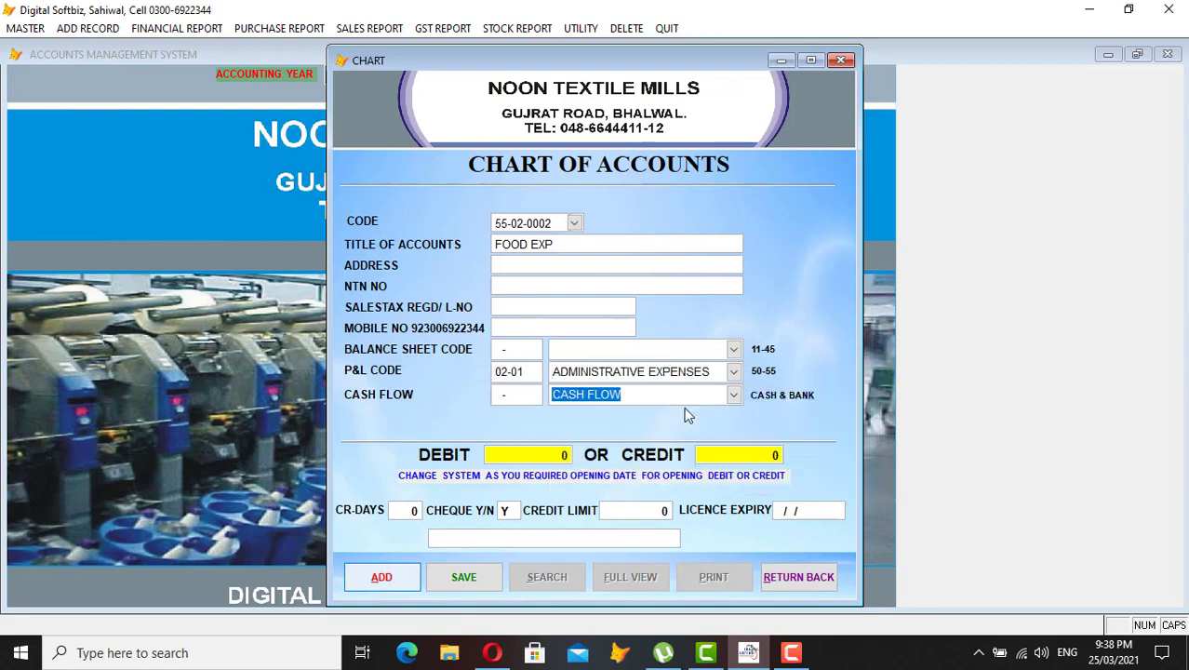
pyautogui.press('Delete')
pyautogui.press('Return')
pyautogui.press('Return')
pyautogui.press('Return')
pyautogui.press('Return')
pyautogui.press('Return')
pyautogui.press('Return')
pyautogui.press('Return')
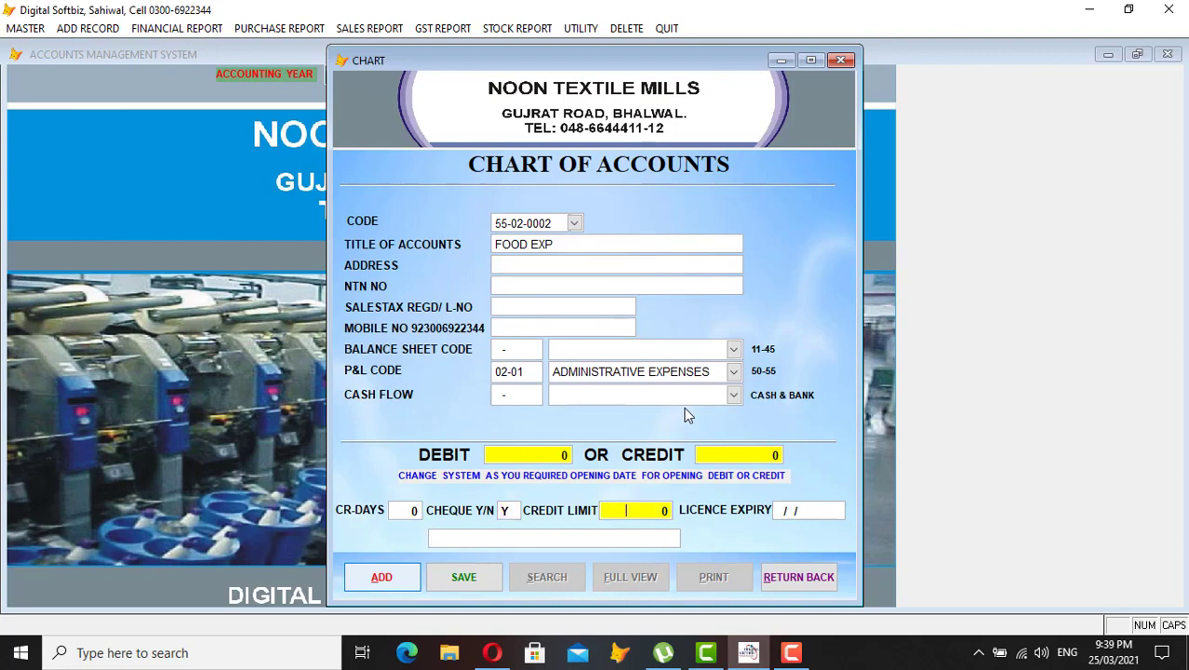
pyautogui.click(772, 577)
pyautogui.click(92, 29)
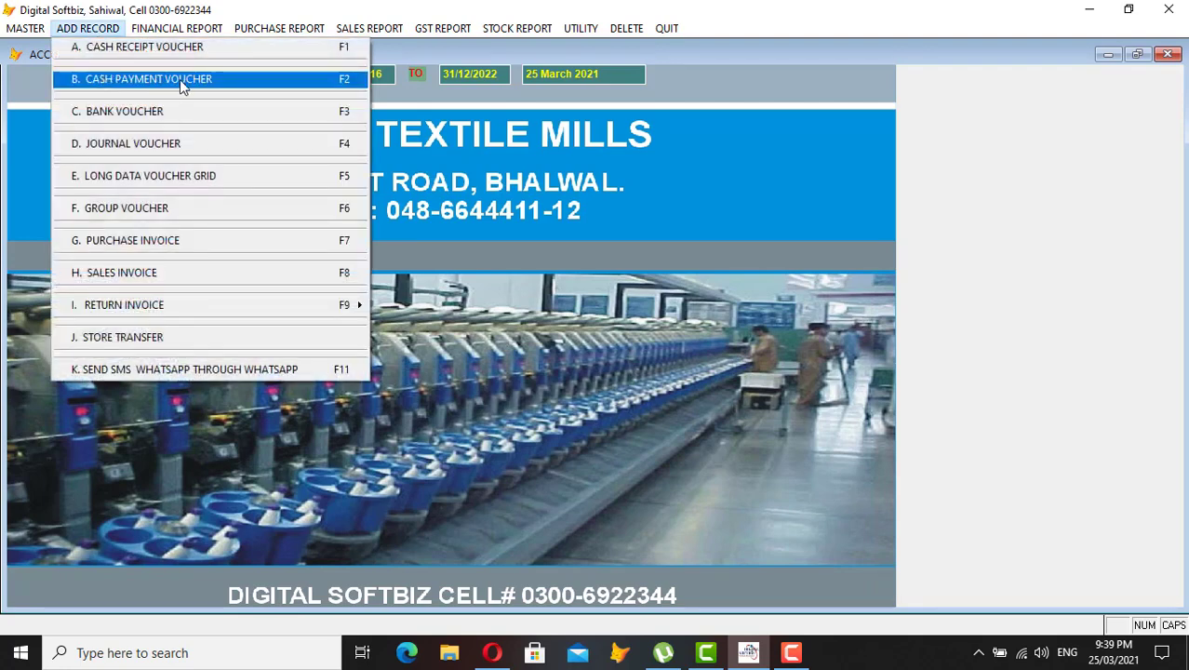
# - Check the existing HITECH entry in Company for Products, then save NOON as code 2
pyautogui.moveTo(30, 29)
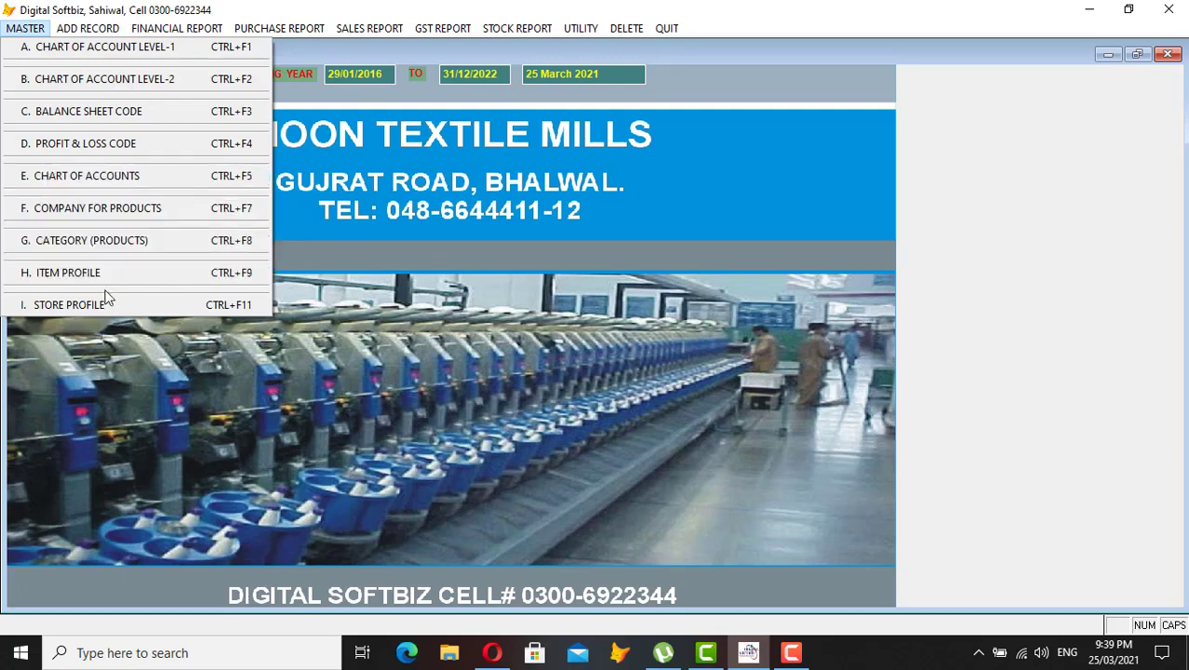
pyautogui.click(102, 212)
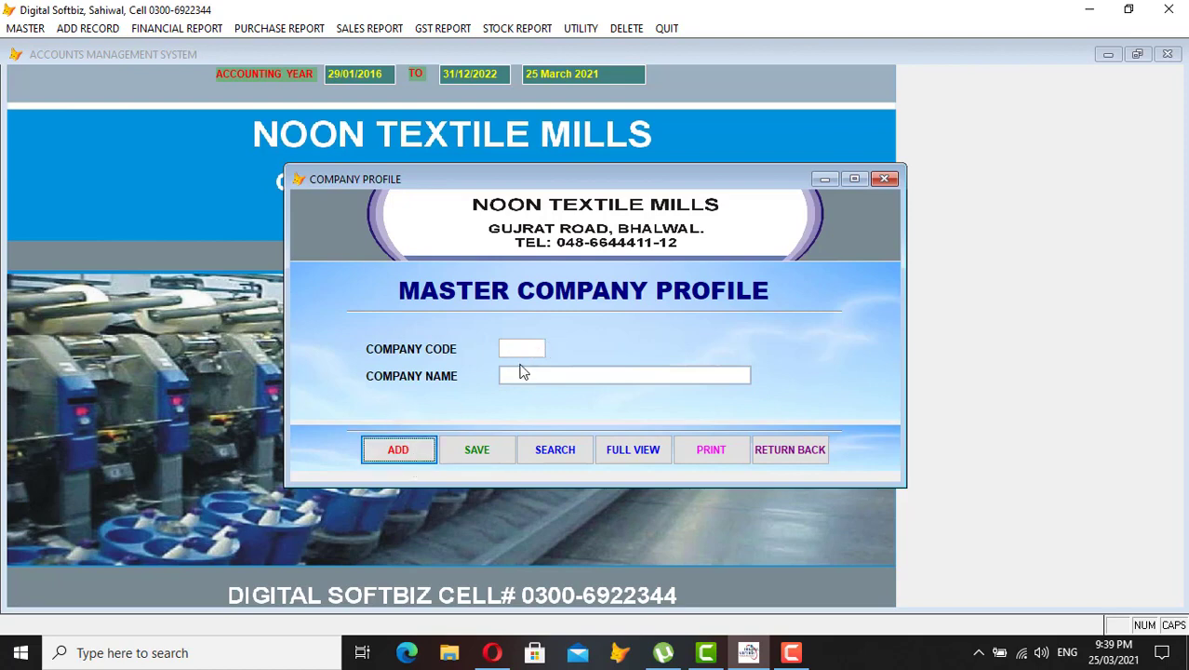
pyautogui.click(633, 450)
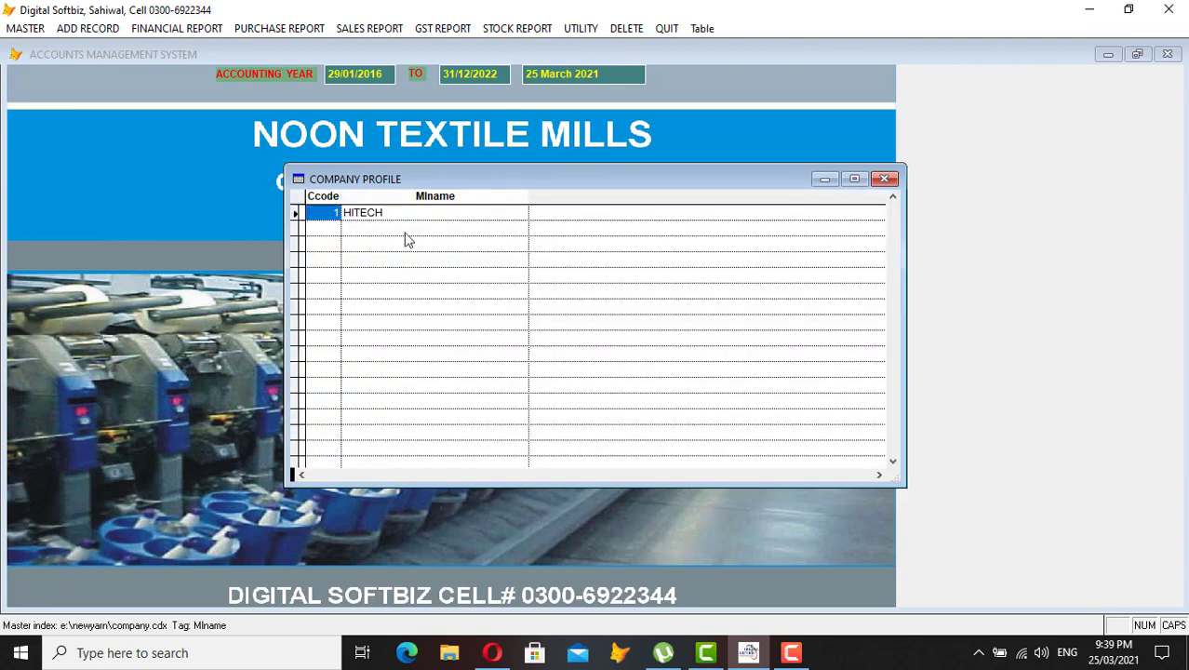
pyautogui.press('Escape')
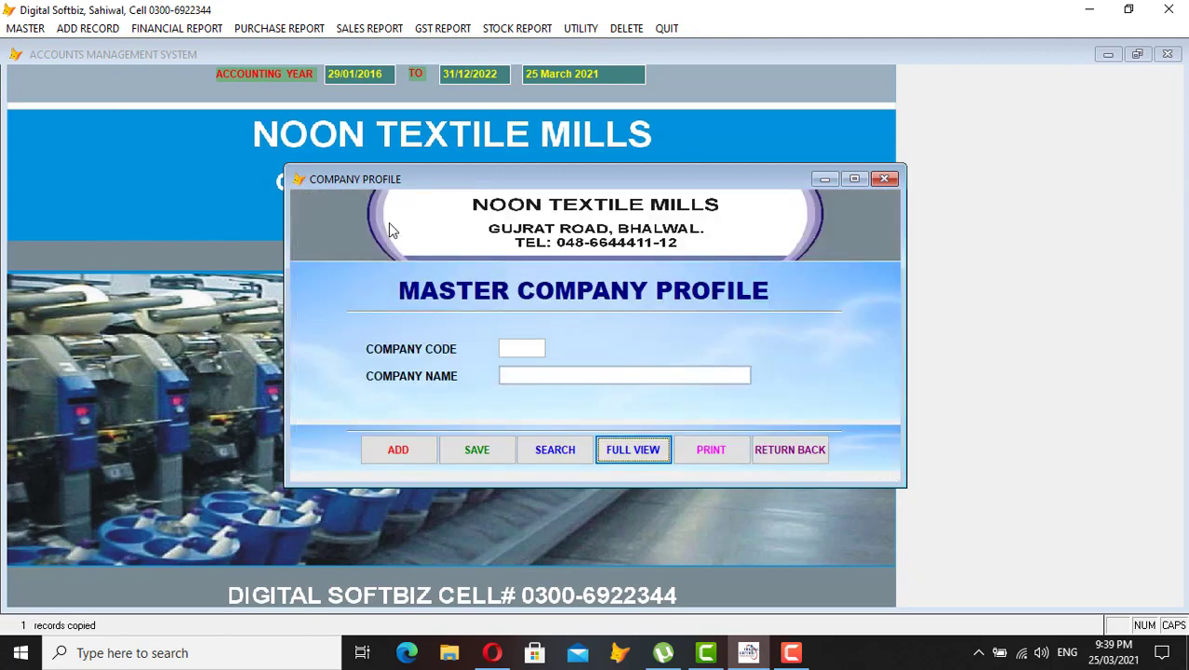
pyautogui.click(403, 453)
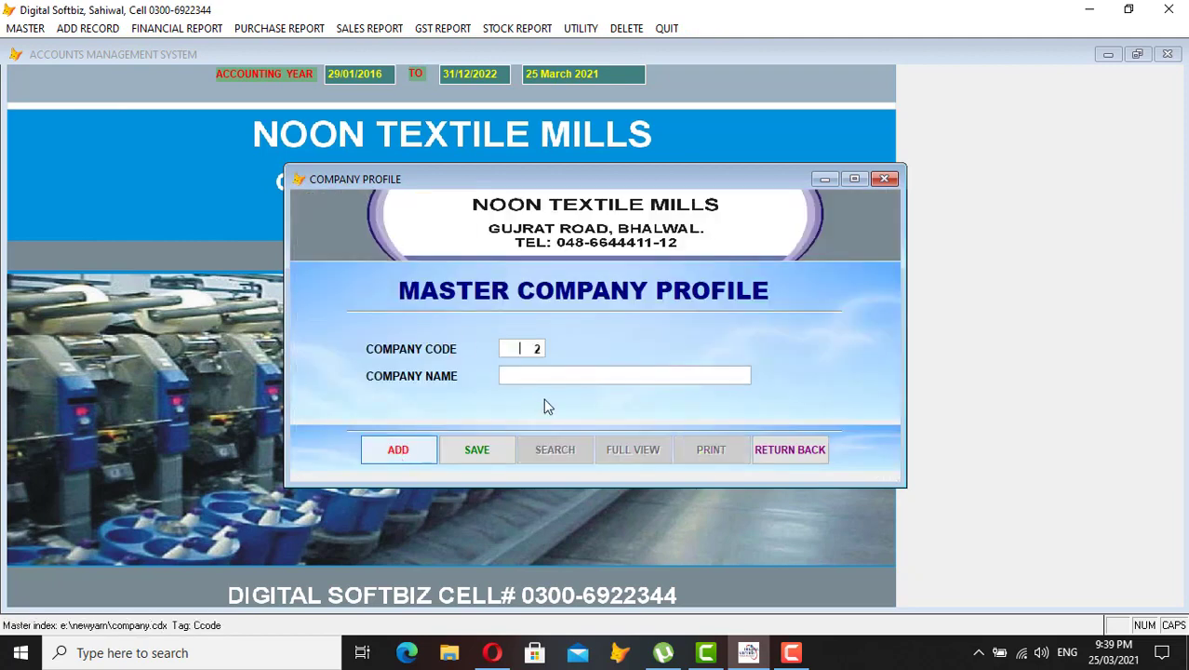
pyautogui.press('Return')
pyautogui.write('NOON')
pyautogui.press('Return')
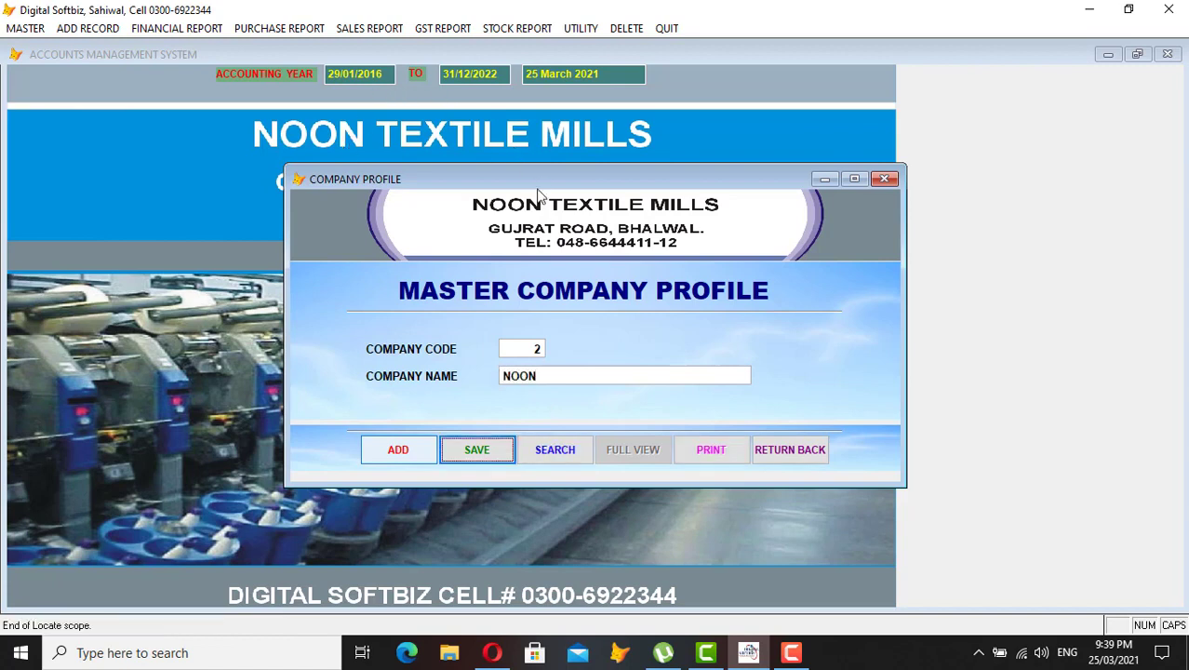
pyautogui.click(789, 449)
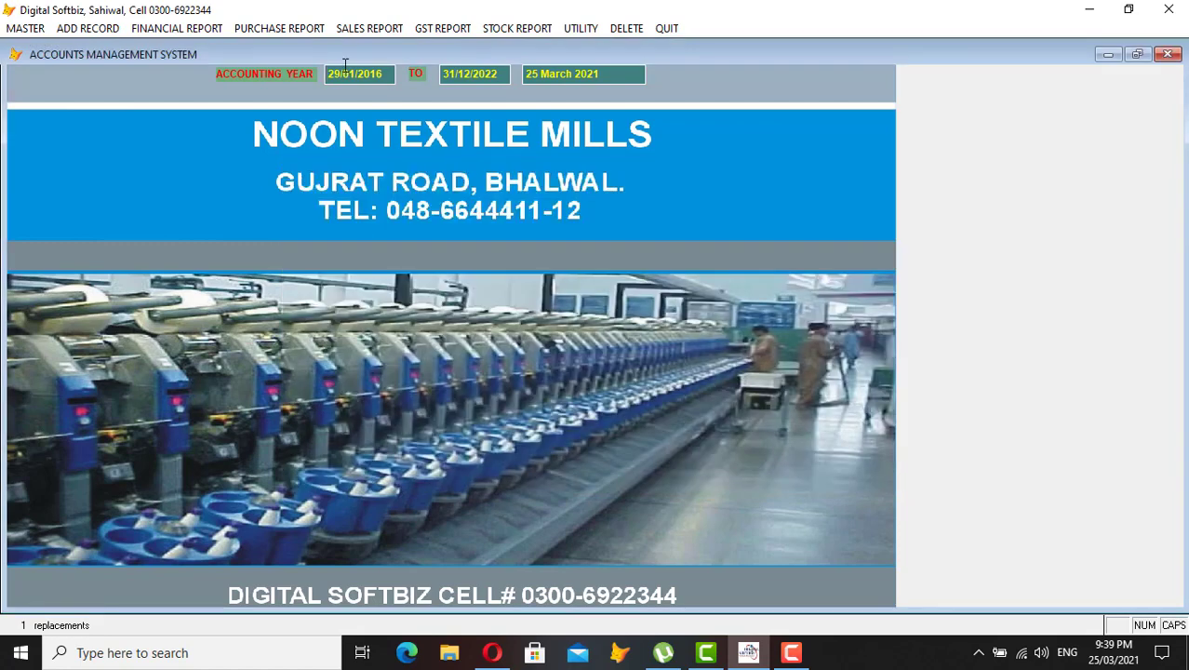
pyautogui.click(23, 29)
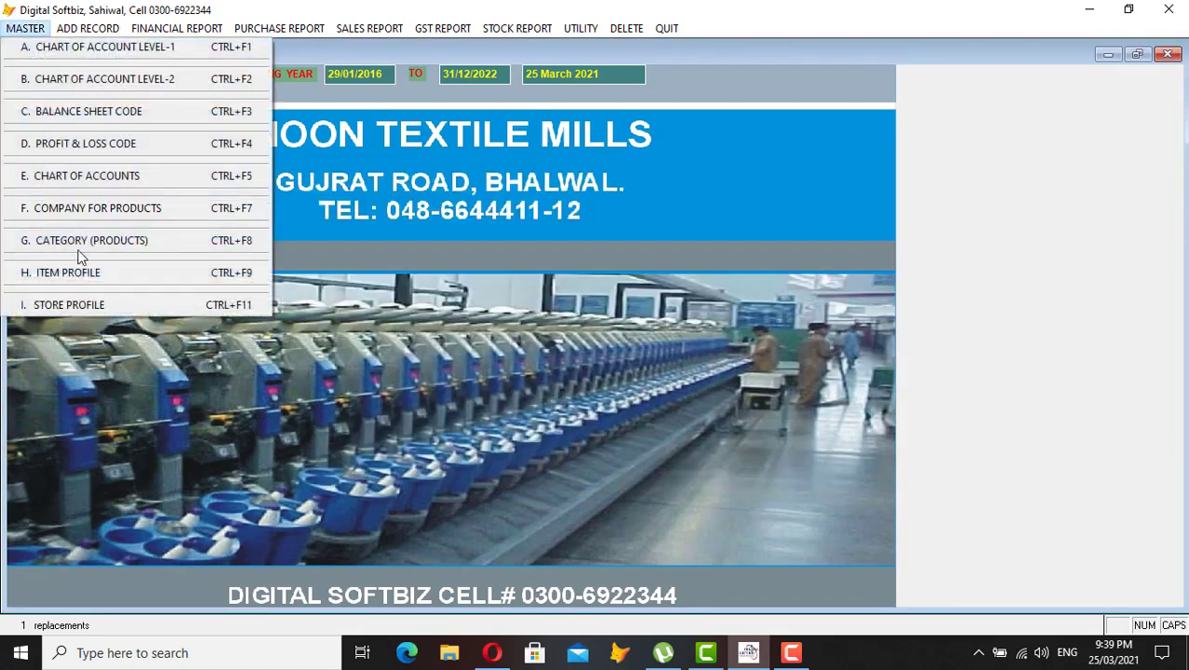
# - Review the product categories, including YARN, in full view and close the category form
pyautogui.click(108, 244)
pyautogui.click(648, 390)
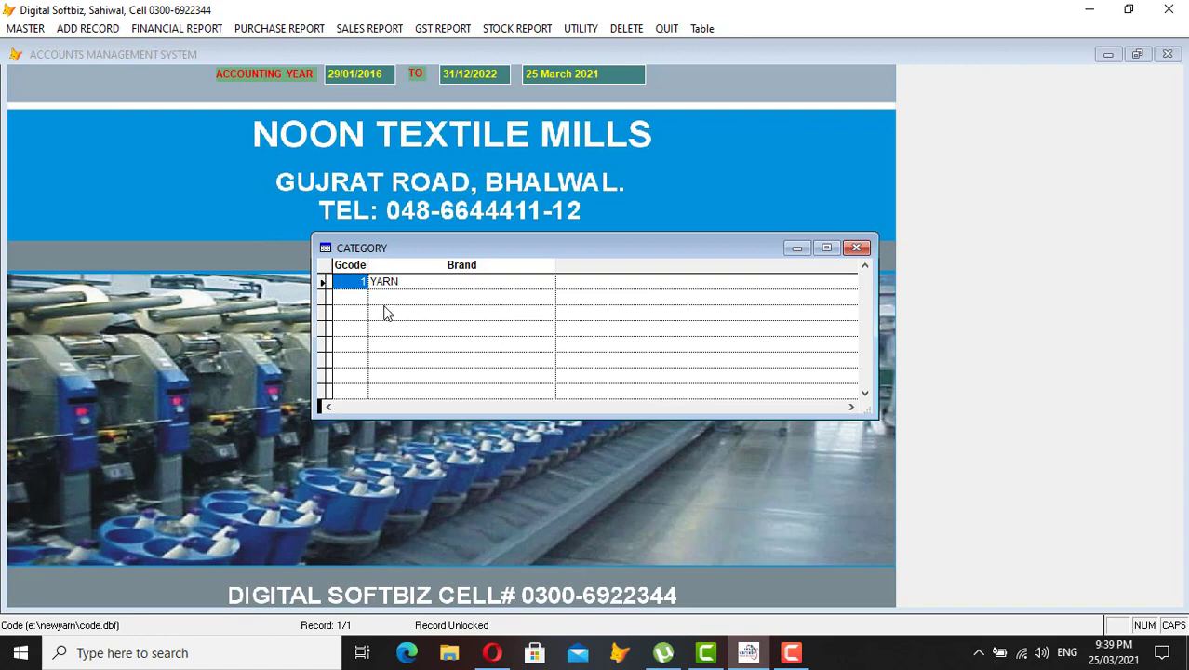
pyautogui.press('Escape')
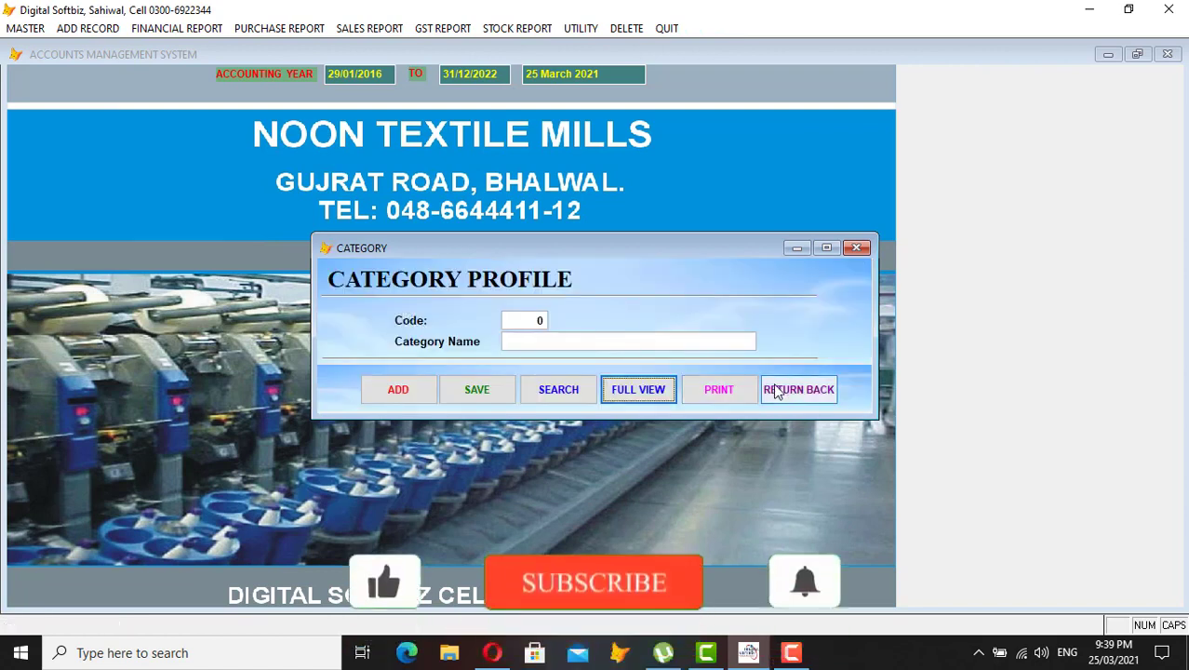
pyautogui.click(775, 389)
# - Browse the four existing yarn items (10/2 COTTON, 12/2, 14/2) in the Item Profile full view
pyautogui.click(25, 28)
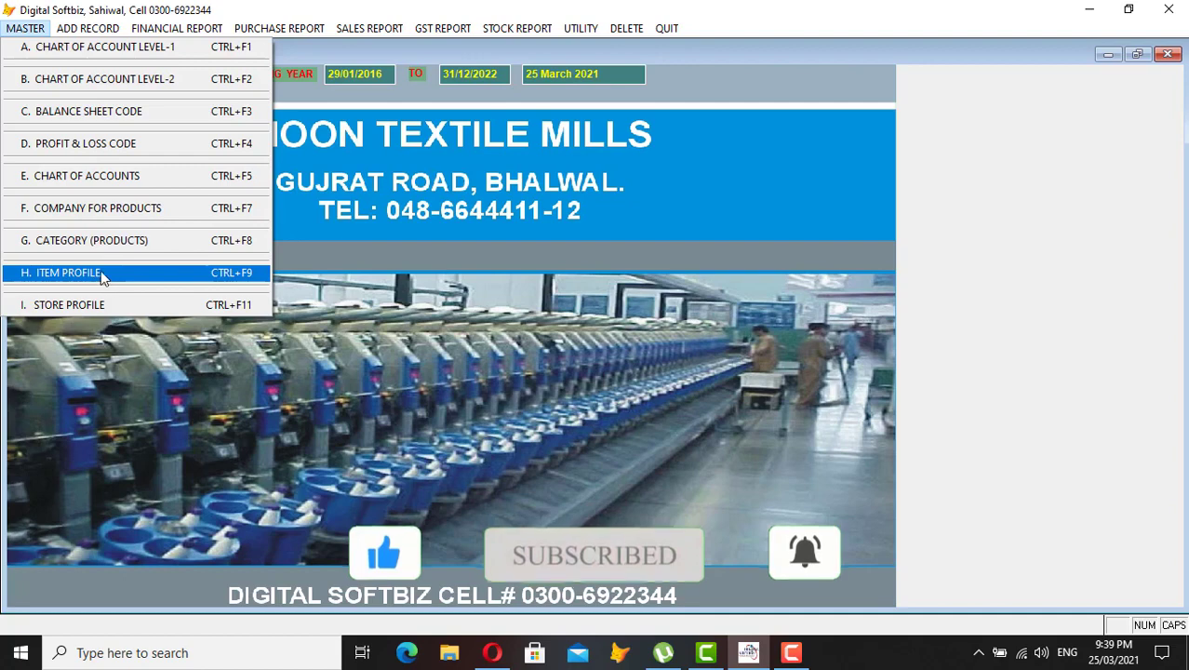
pyautogui.click(107, 279)
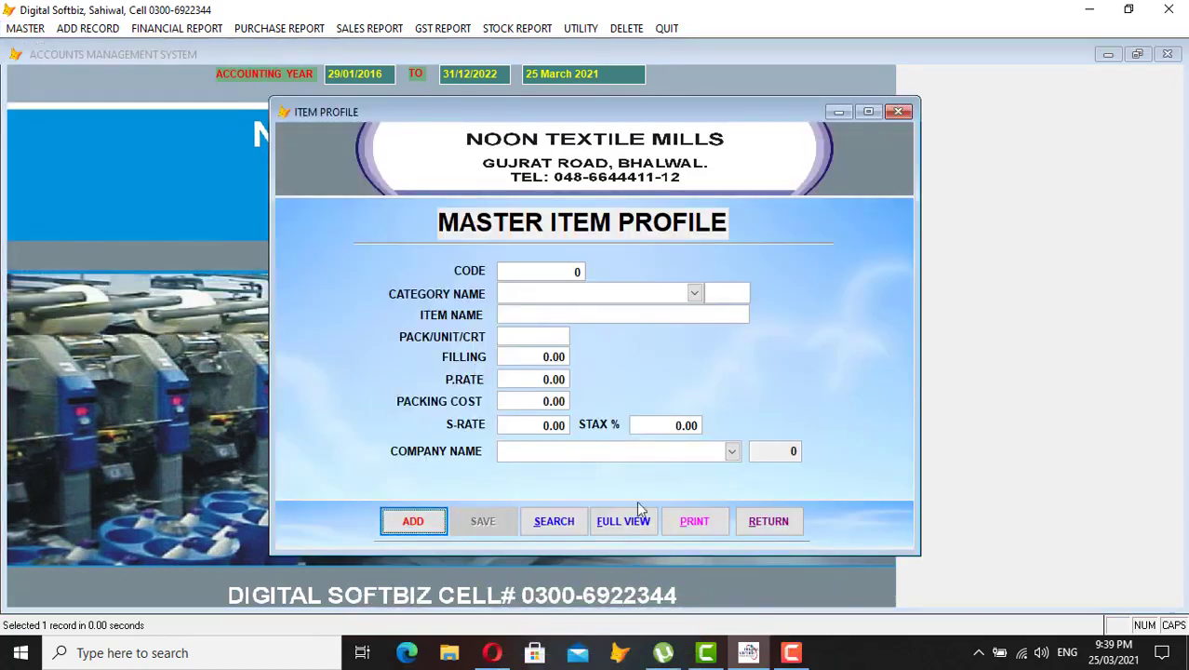
pyautogui.click(639, 514)
pyautogui.press('Right')
pyautogui.press('Right')
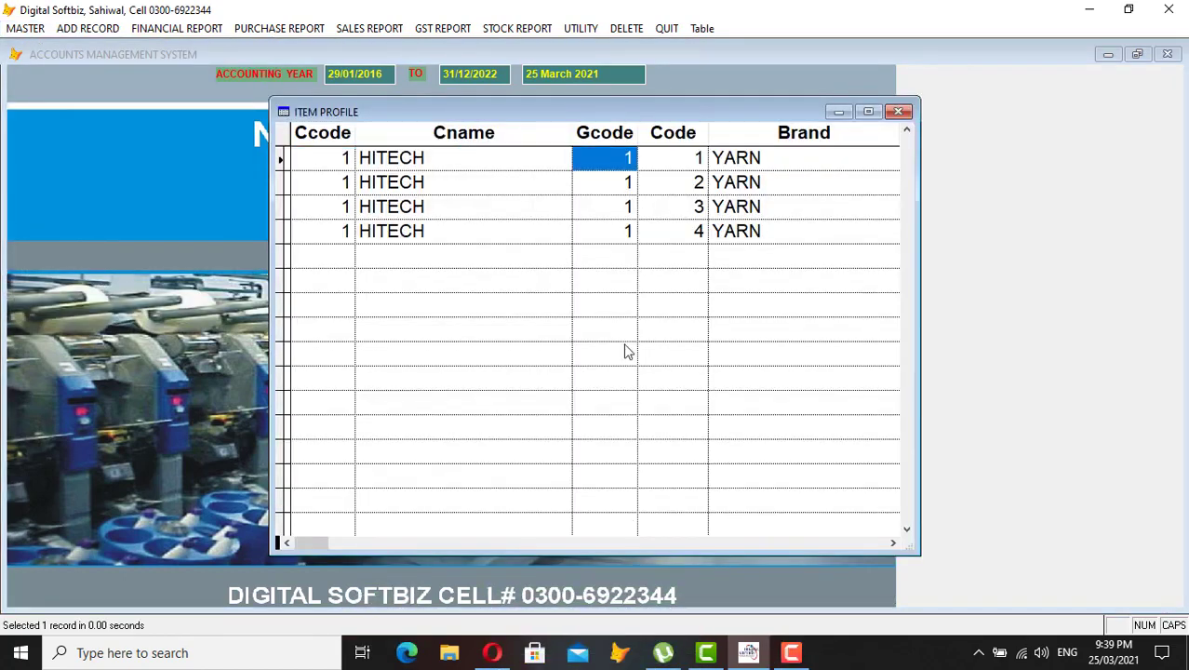
pyautogui.press('Right')
pyautogui.press('Right')
pyautogui.press('Down')
pyautogui.press('Down')
pyautogui.press('Right')
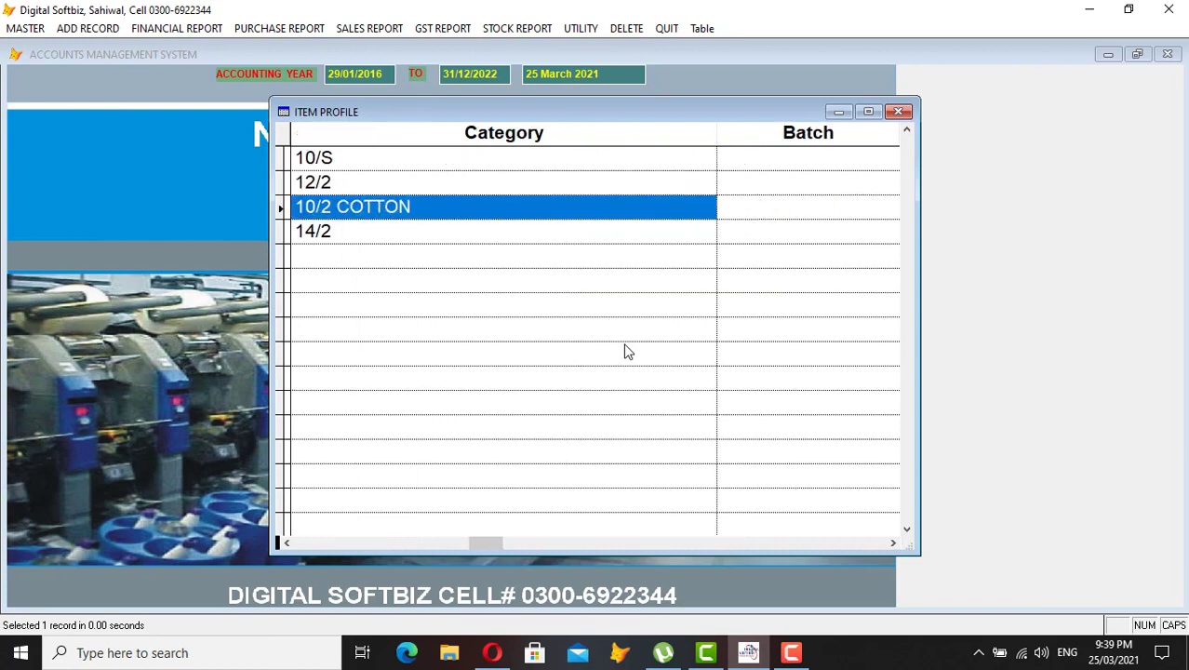
pyautogui.press('Up')
pyautogui.press('Down')
pyautogui.press('Down')
pyautogui.press('Up')
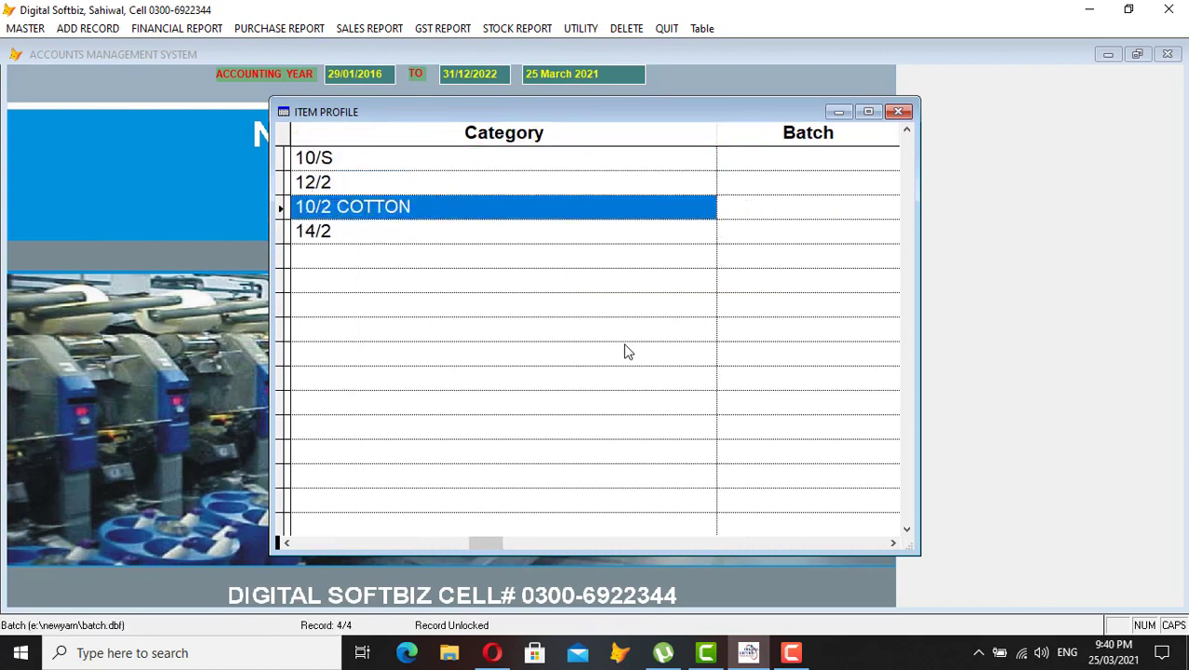
pyautogui.press('Up')
pyautogui.press('Up')
pyautogui.press('Down')
pyautogui.press('Down')
pyautogui.press('Down')
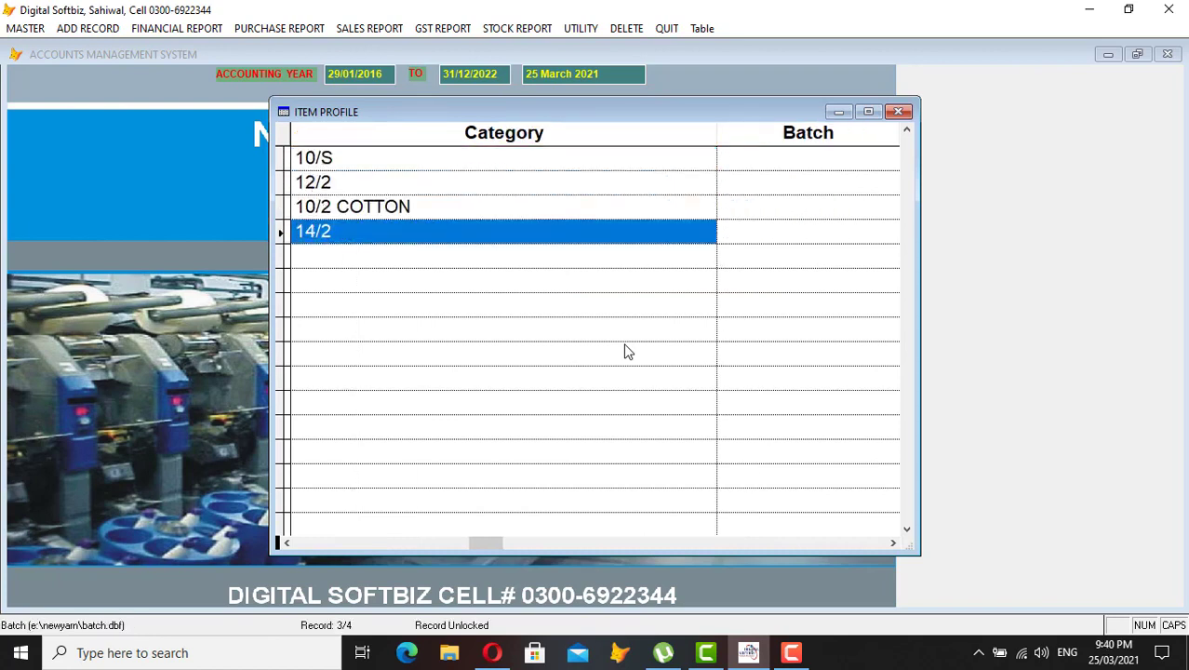
pyautogui.press('Up')
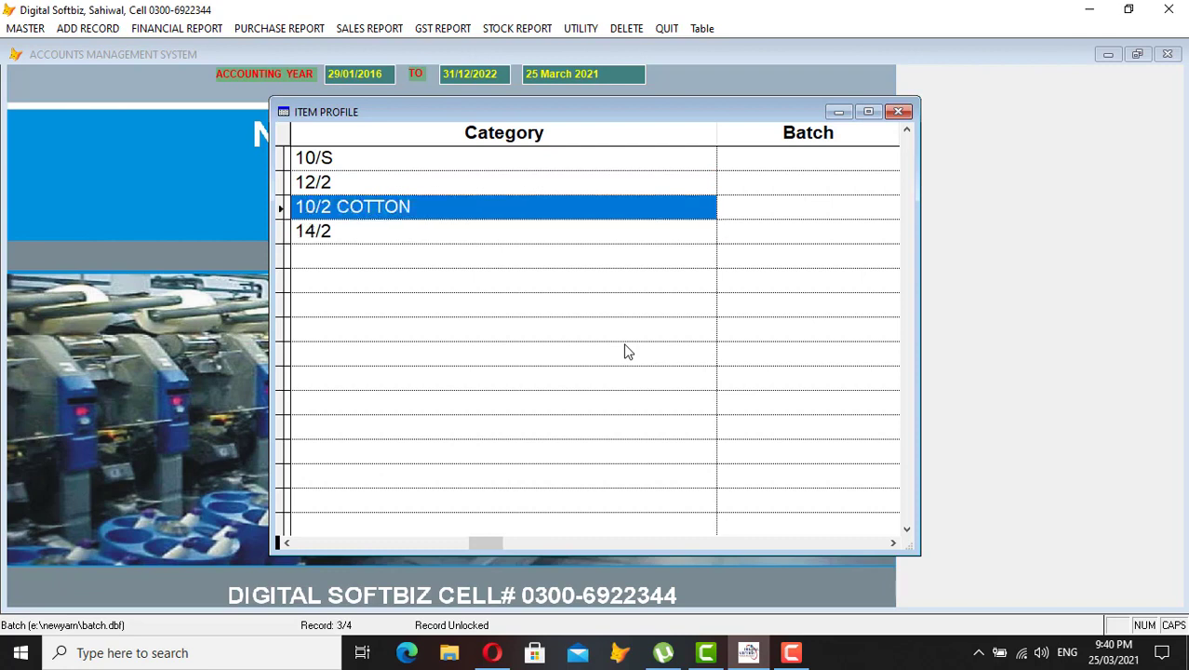
pyautogui.press('Down')
pyautogui.press('Tab')
pyautogui.press('Tab')
pyautogui.press('Tab')
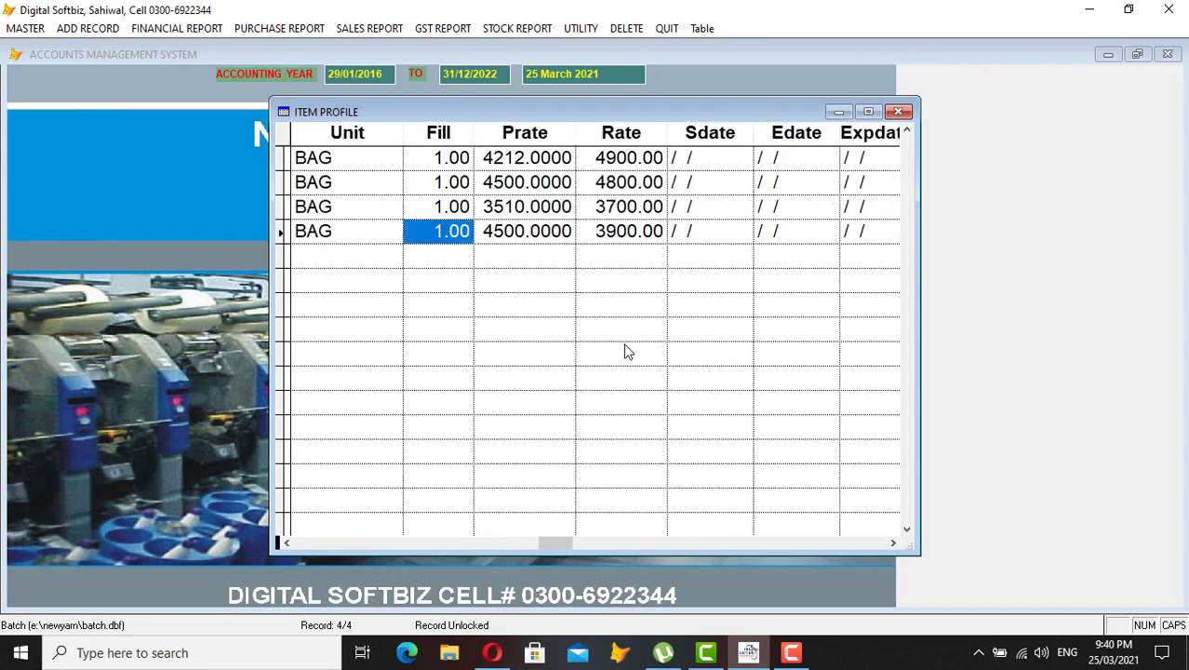
pyautogui.press('Escape')
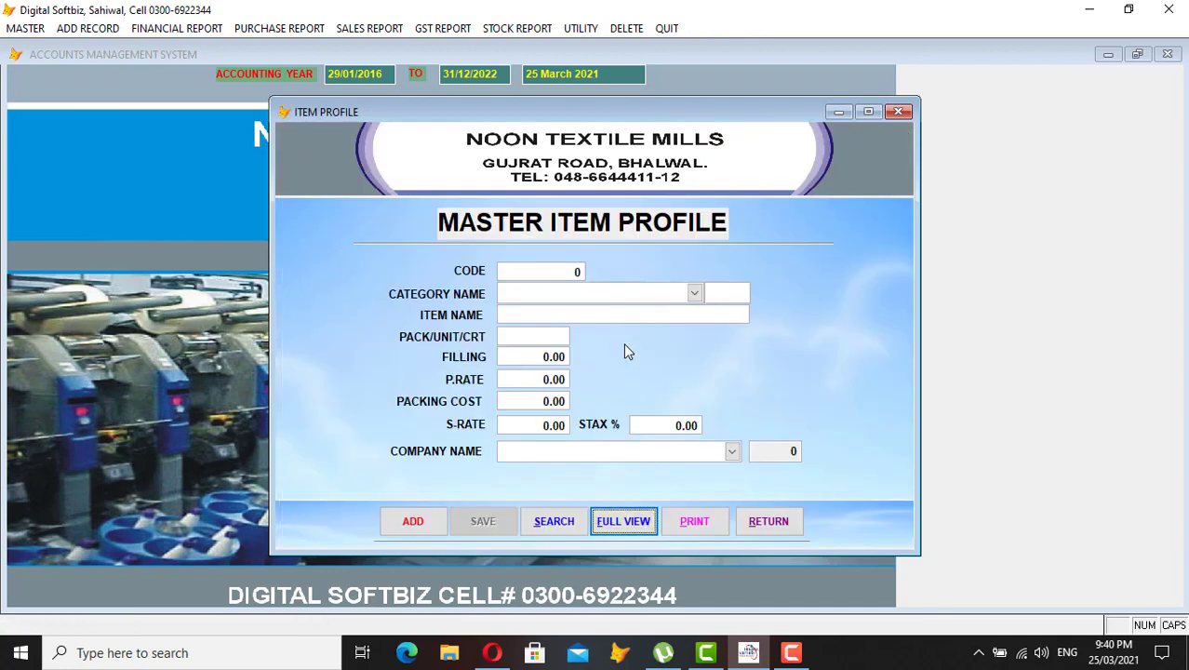
# - Add a new YARN item 16/2 packed in BAG with filling quantity 1
pyautogui.click(431, 523)
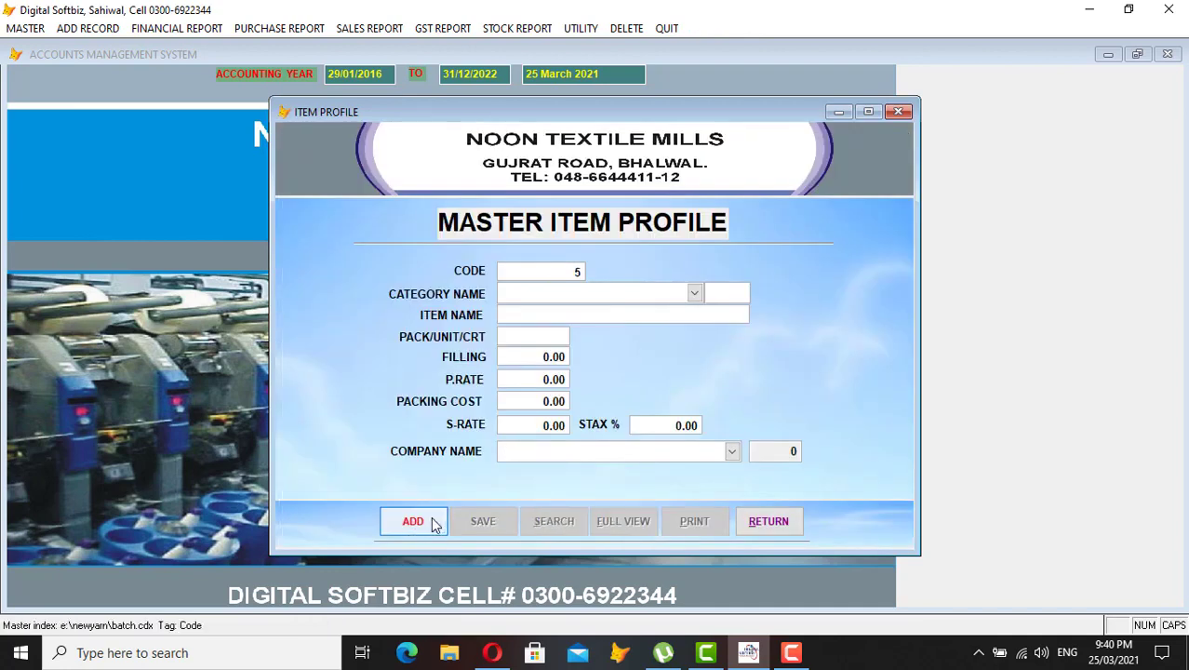
pyautogui.click(695, 295)
pyautogui.click(651, 311)
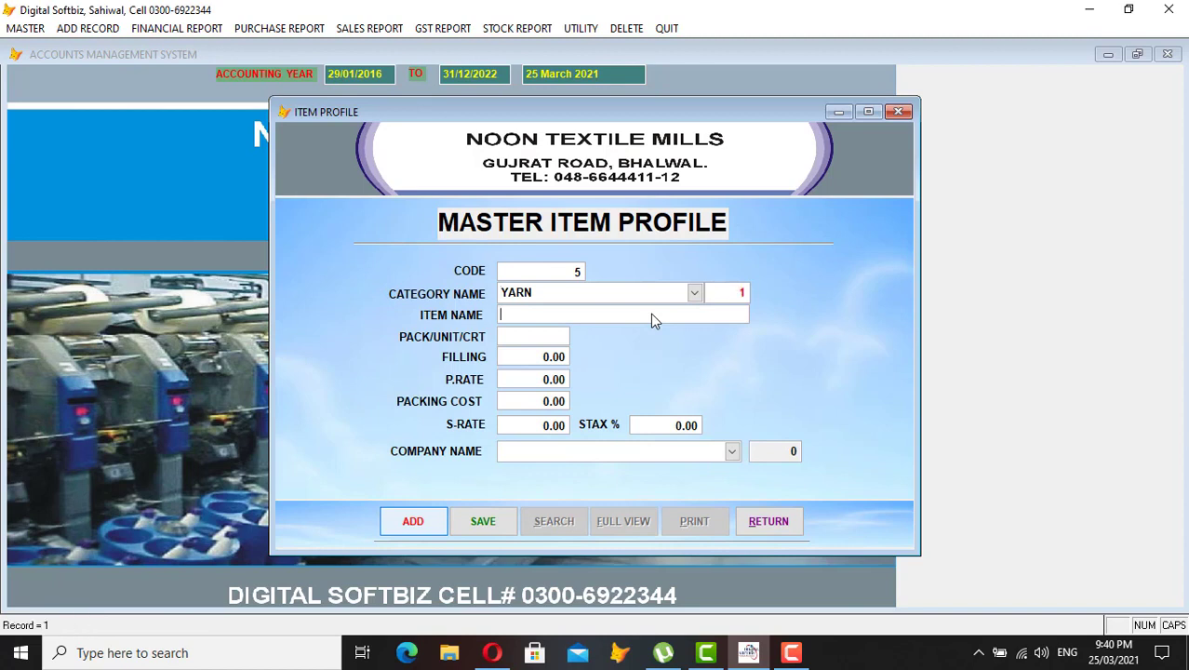
pyautogui.write('16/2')
pyautogui.press('Return')
pyautogui.write('BAG')
pyautogui.press('Return')
pyautogui.write('1')
pyautogui.press('Return')
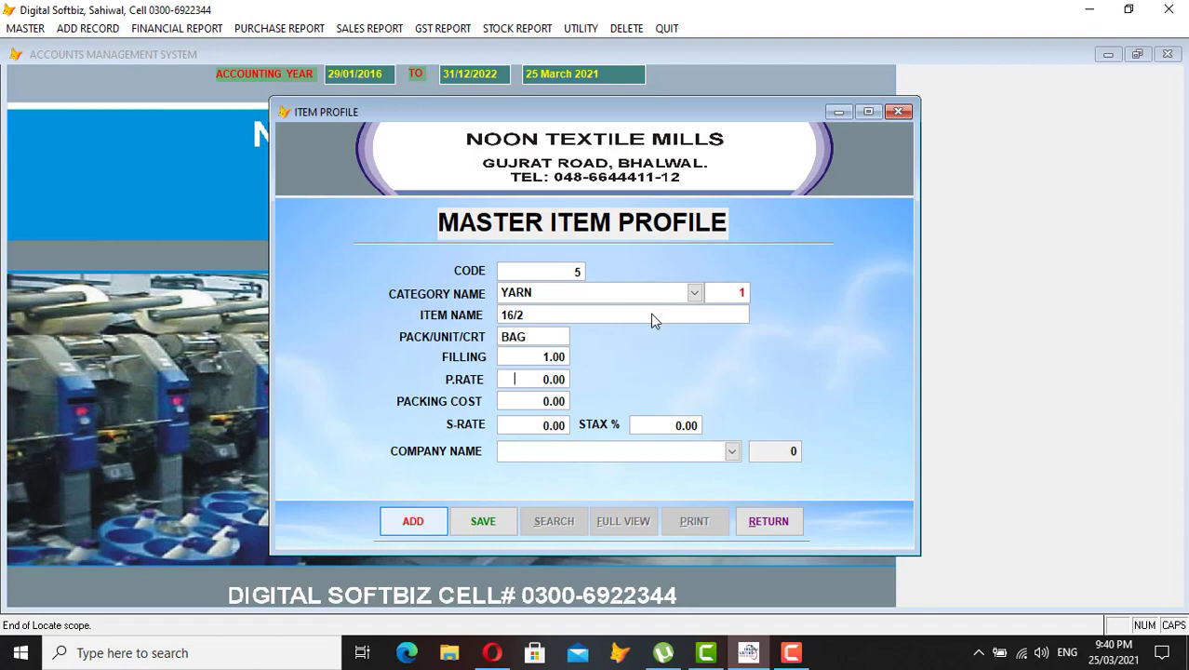
# - Set purchase rate 3500, packing cost 100, sale rate 3700, company NOON, and save
pyautogui.write('3500')
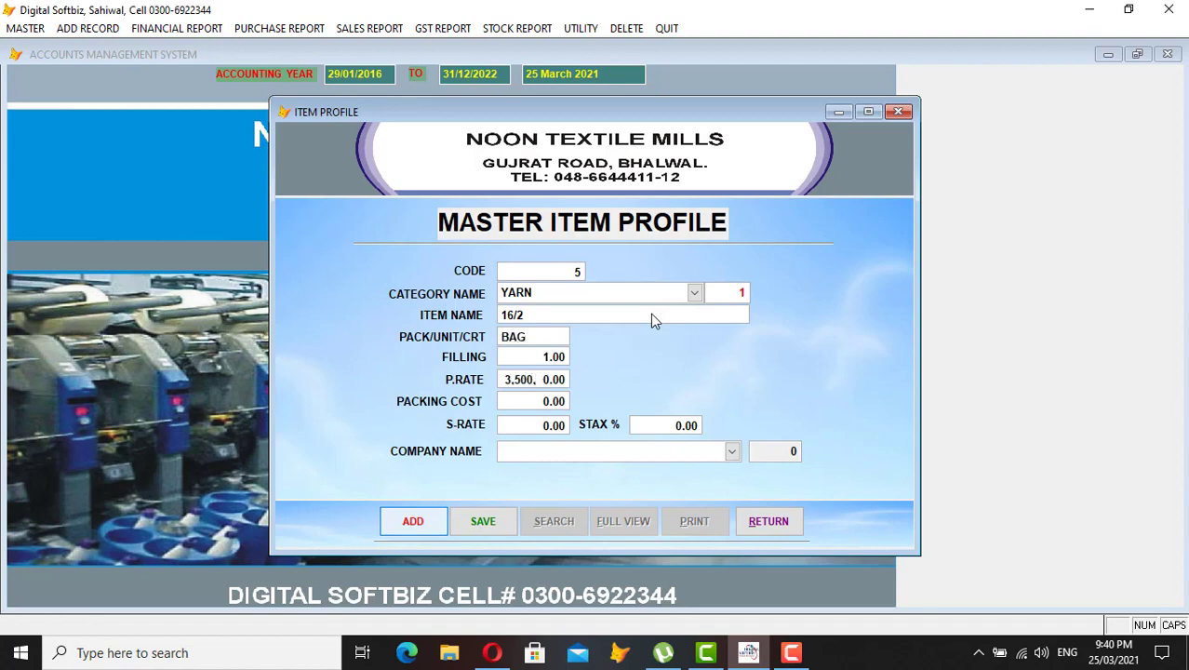
pyautogui.press('Return')
pyautogui.write('100')
pyautogui.press('Return')
pyautogui.write('3700')
pyautogui.press('Return')
pyautogui.click(732, 451)
pyautogui.click(670, 486)
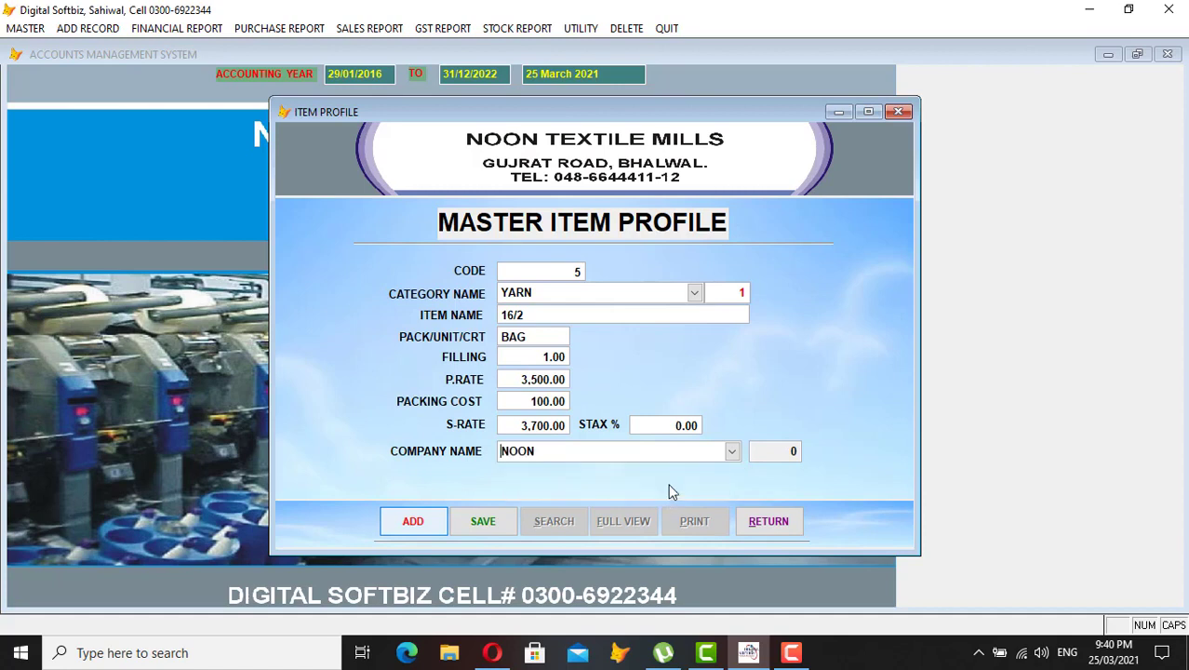
pyautogui.press('Return')
pyautogui.press('Return')
pyautogui.press('Return')
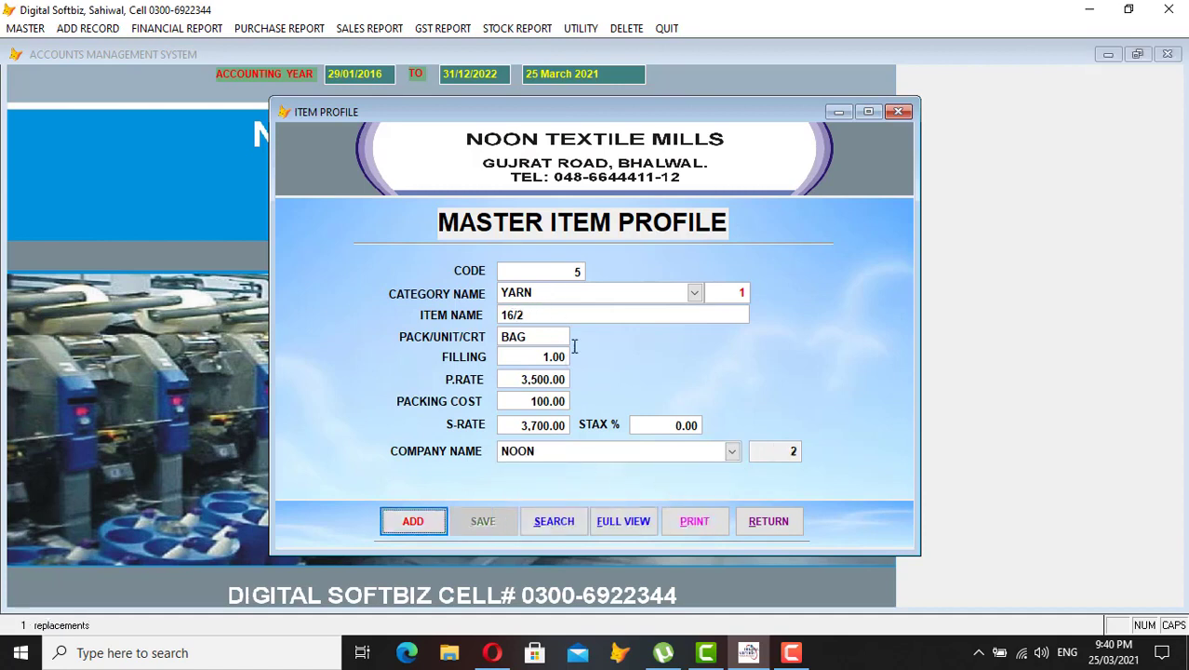
pyautogui.click(762, 521)
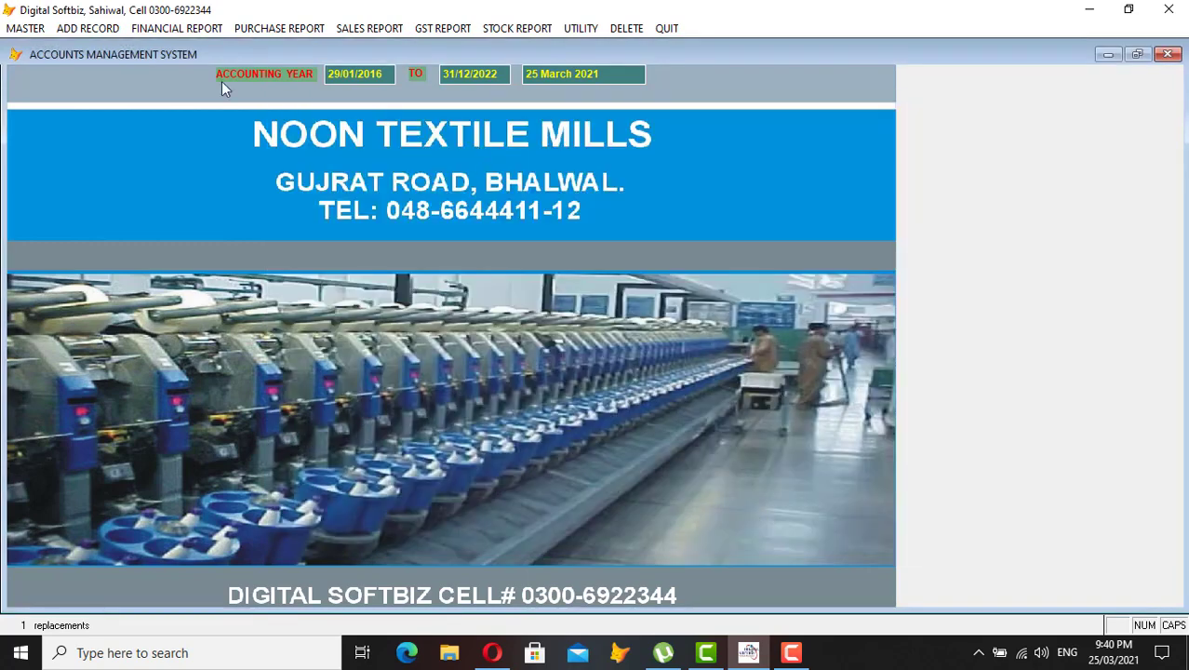
pyautogui.click(25, 28)
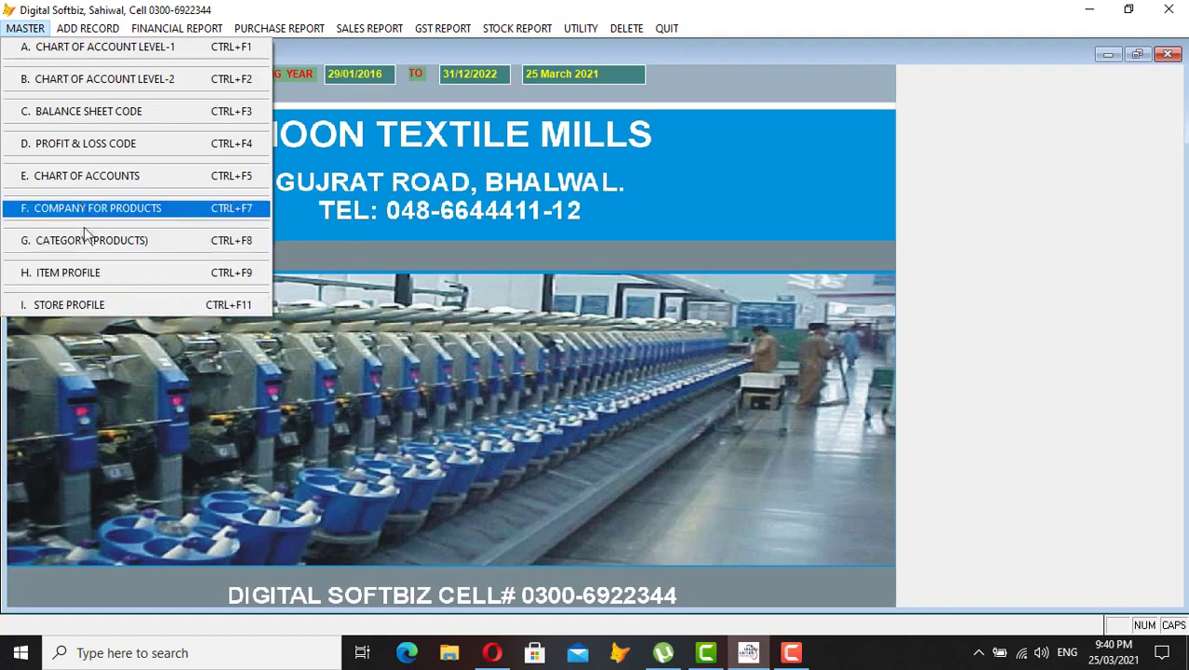
pyautogui.click(102, 305)
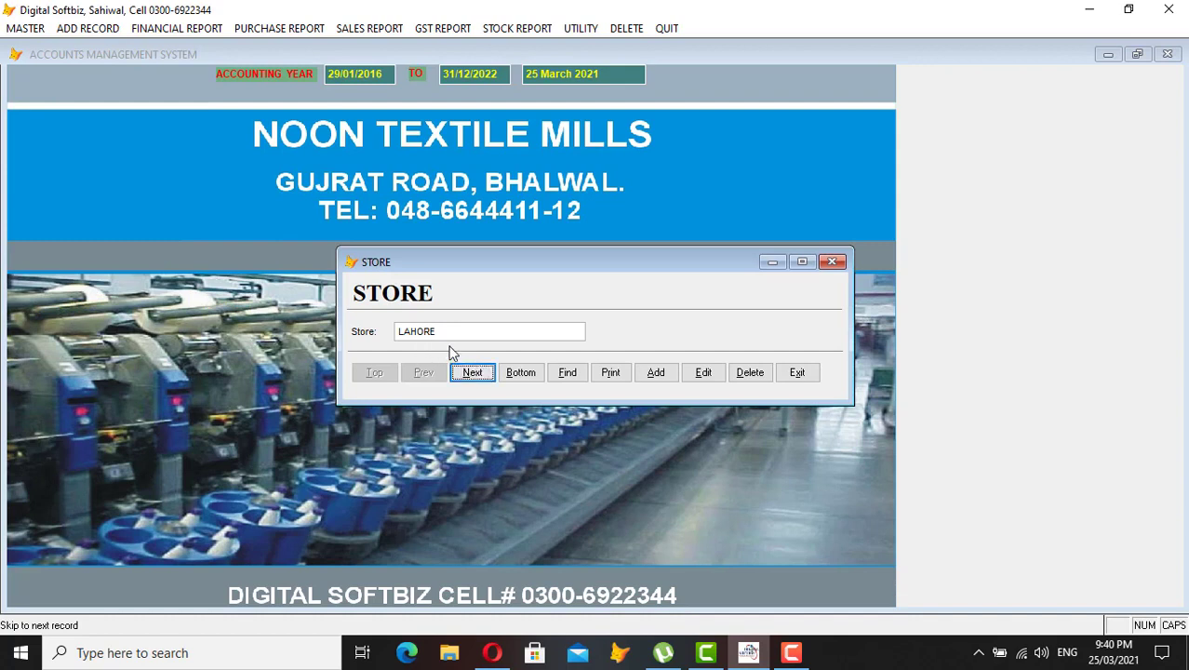
pyautogui.click(457, 373)
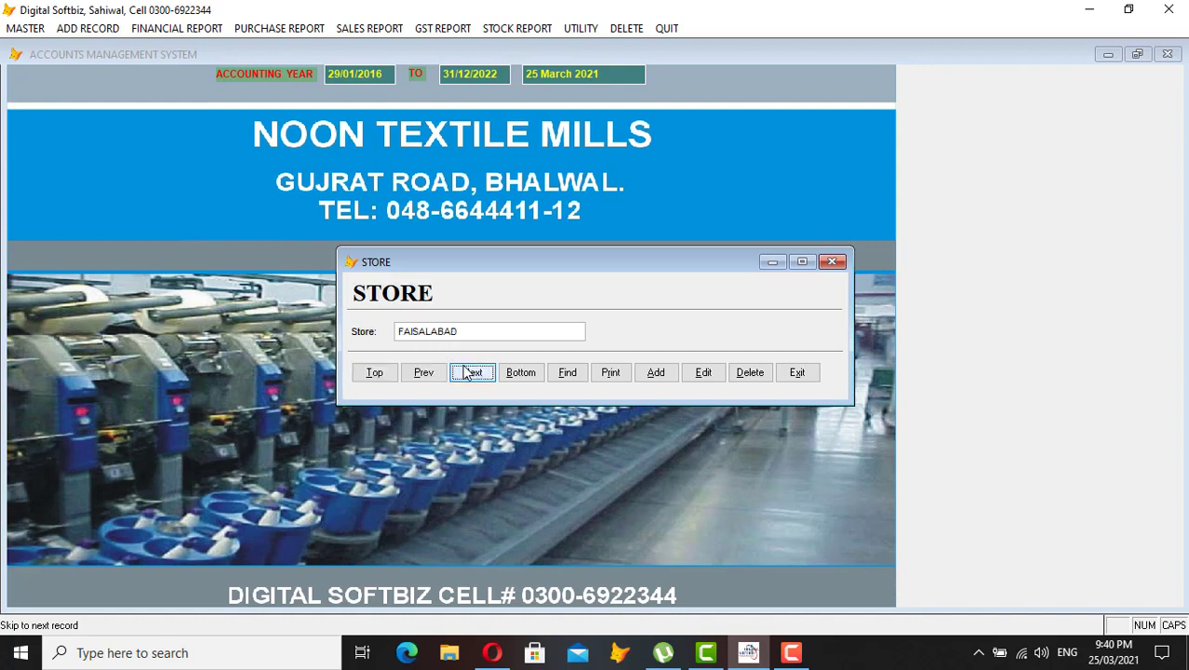
pyautogui.click(471, 372)
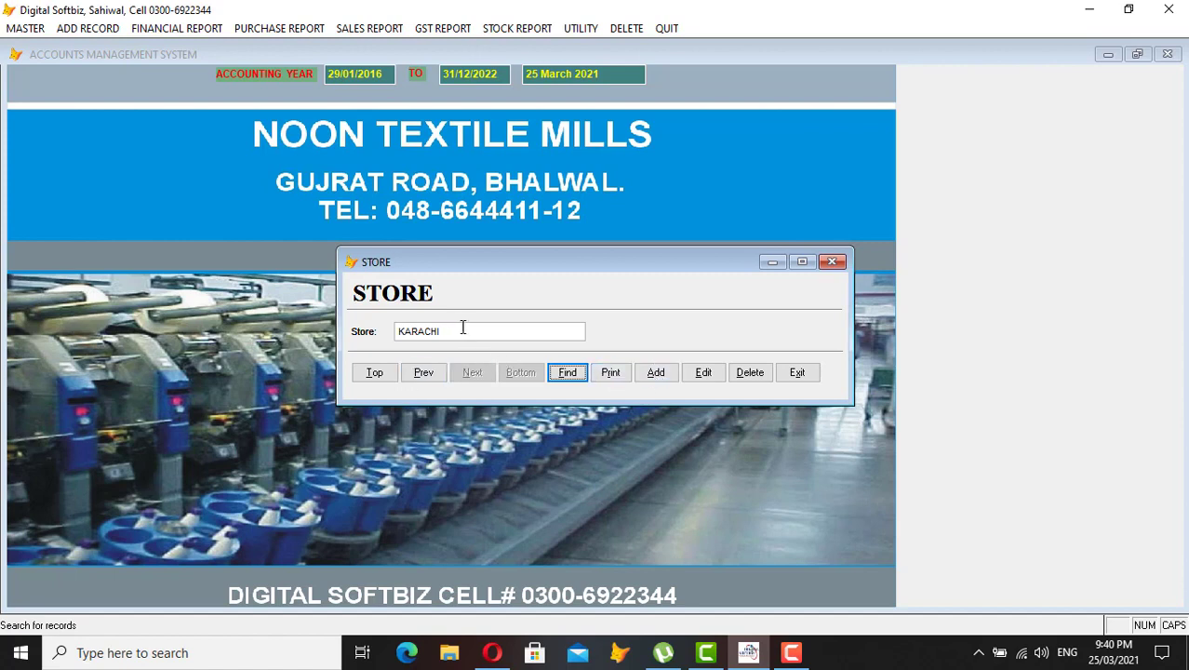
pyautogui.click(794, 380)
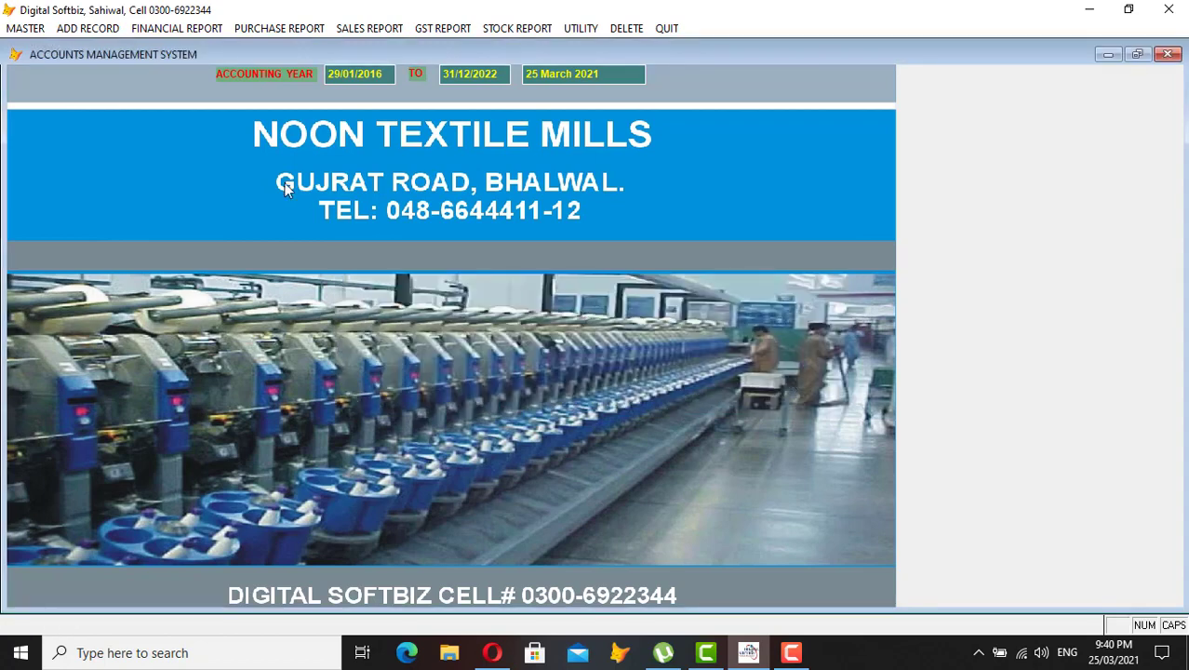
# - Start a new purchase invoice and select the supplier account found by name search
pyautogui.click(67, 34)
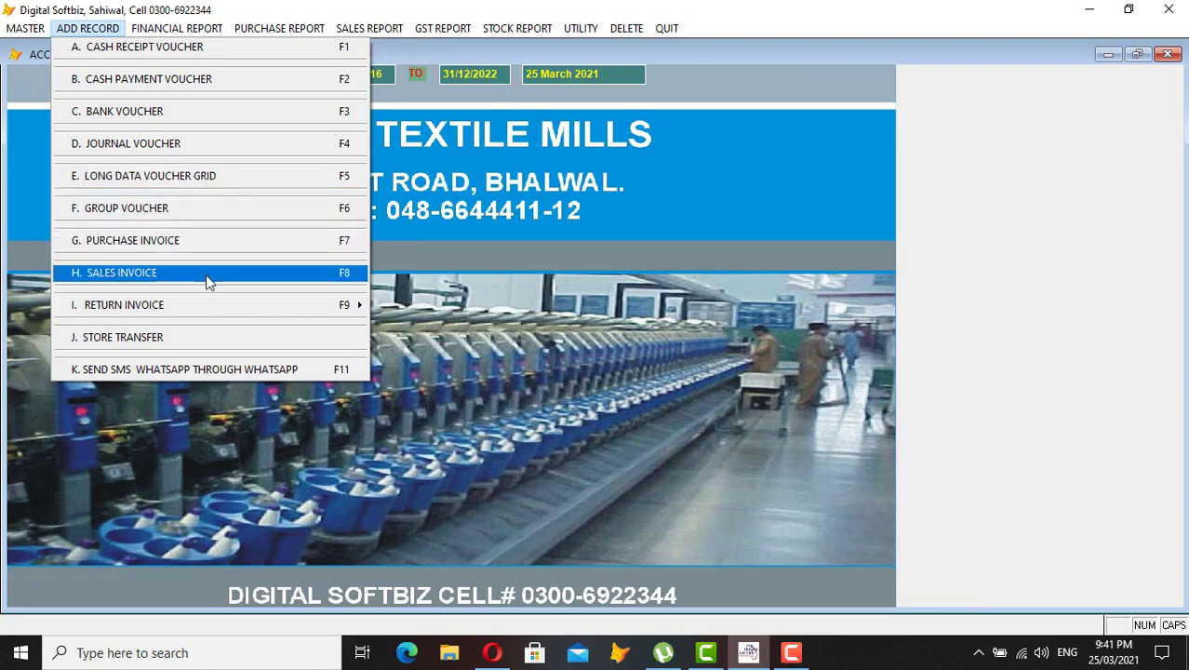
pyautogui.moveTo(153, 313)
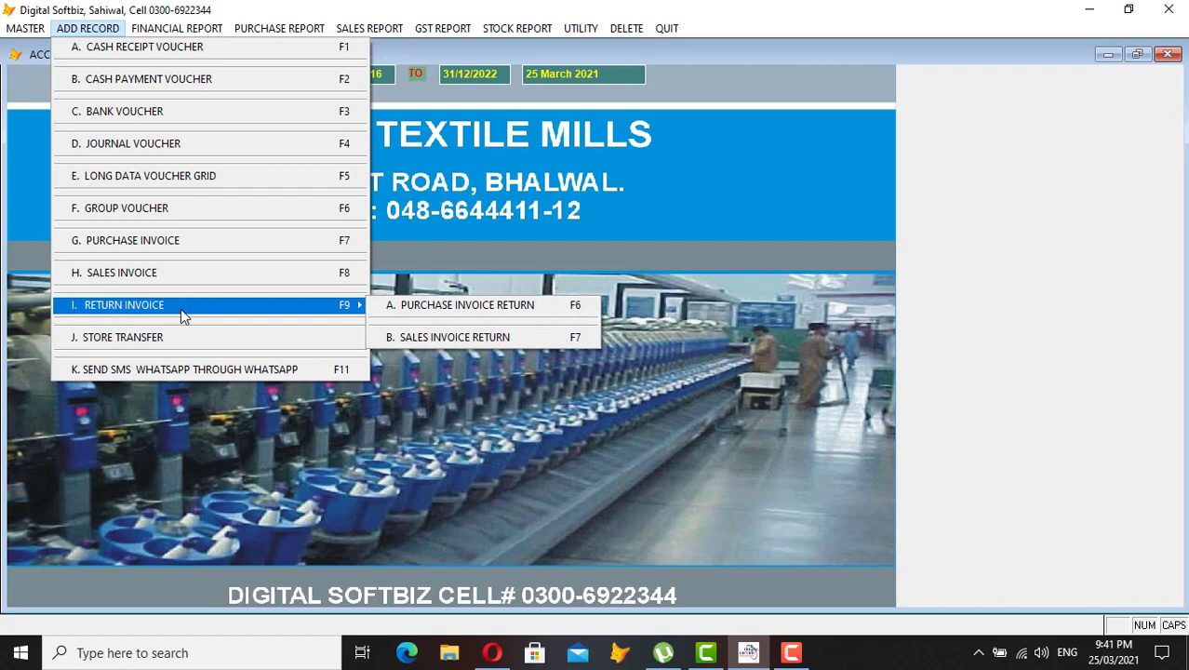
pyautogui.click(151, 239)
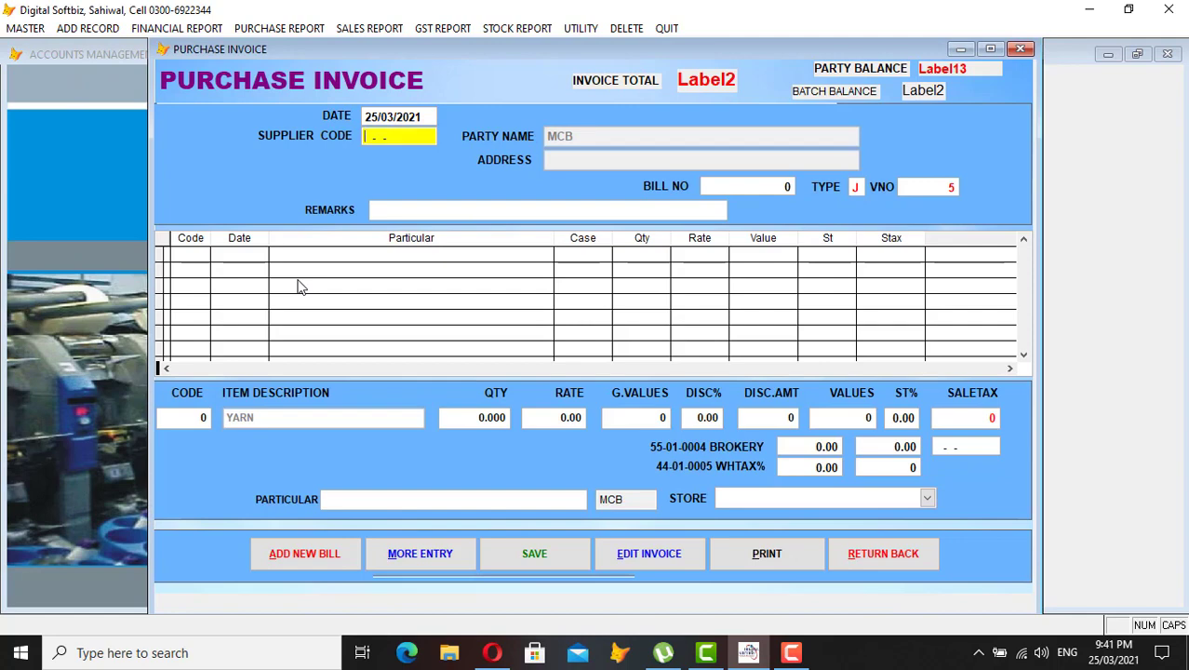
pyautogui.press('Return')
pyautogui.write('IMRAN')
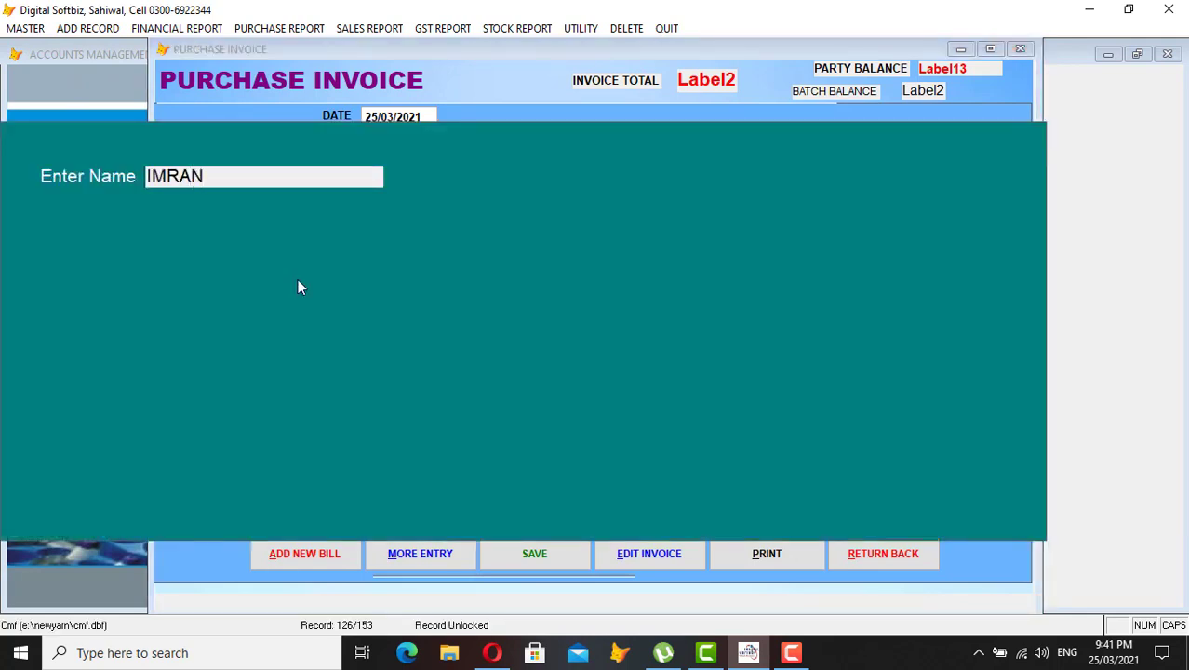
pyautogui.press('Return')
pyautogui.press('Return')
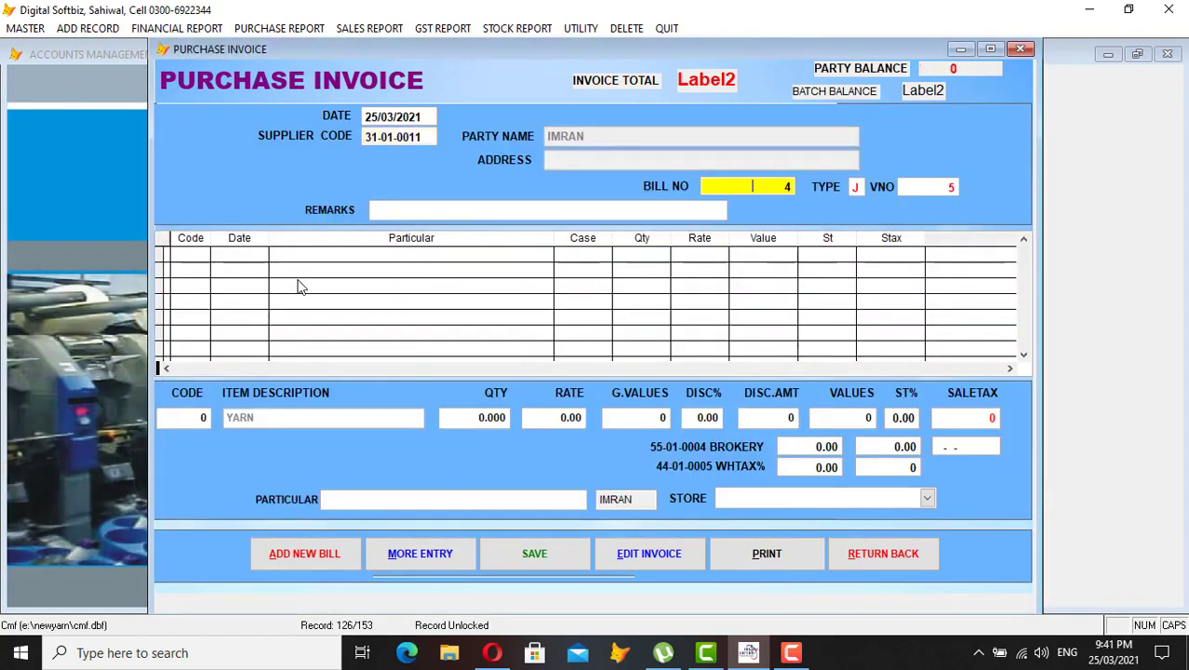
pyautogui.press('Return')
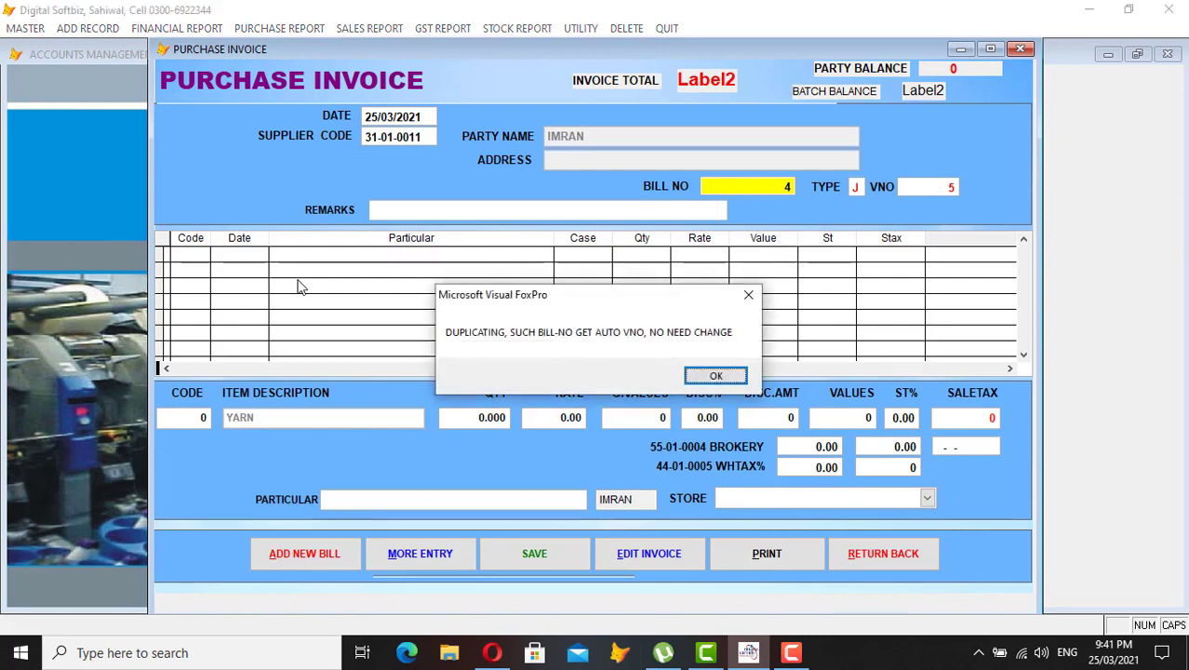
# - Dismiss the duplicate warning, enter bill number 12 and keep voucher number 4
pyautogui.press('Return')
pyautogui.write('12')
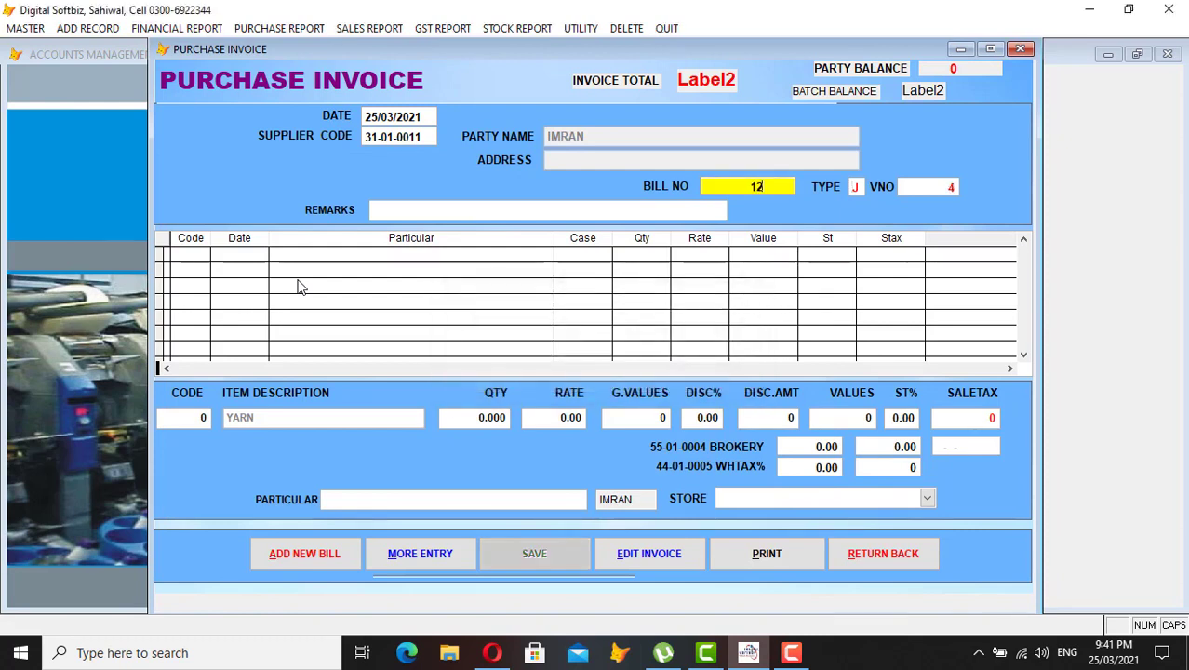
pyautogui.press('Return')
pyautogui.press('Return')
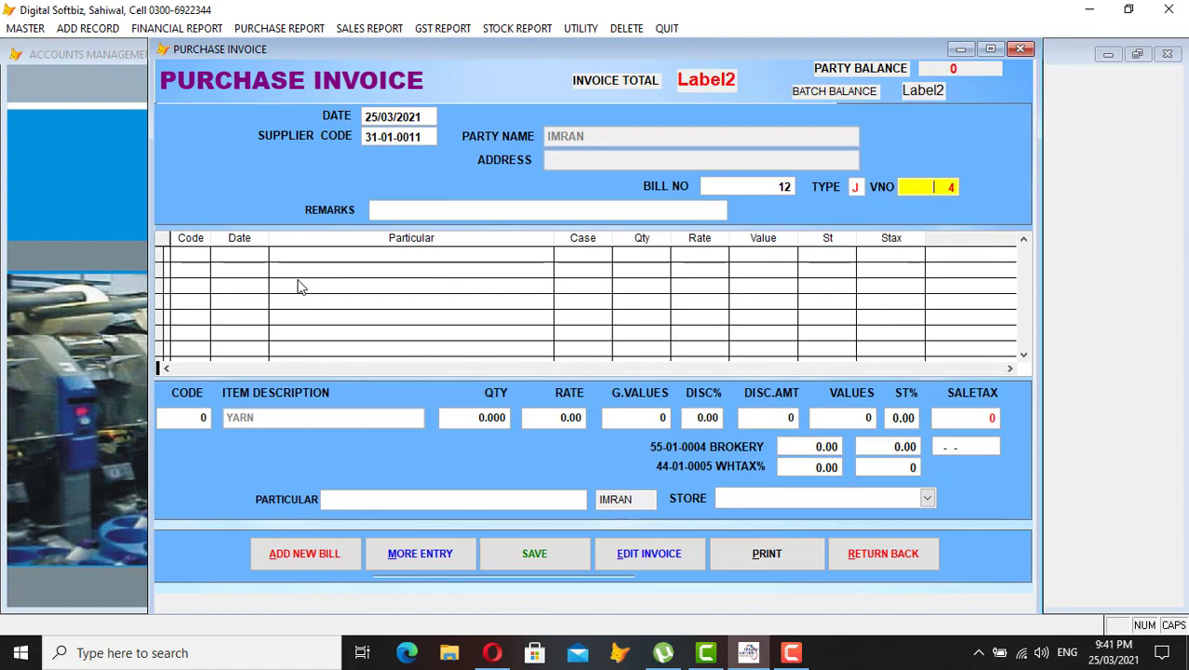
pyautogui.press('Return')
pyautogui.press('Return')
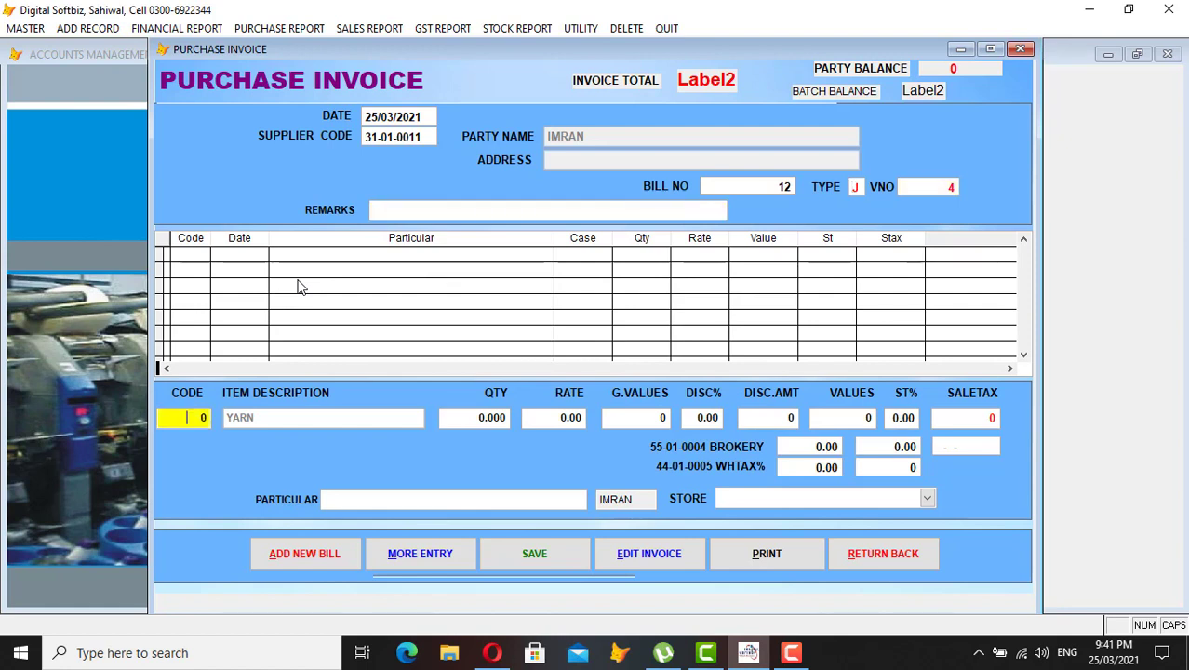
pyautogui.press('Return')
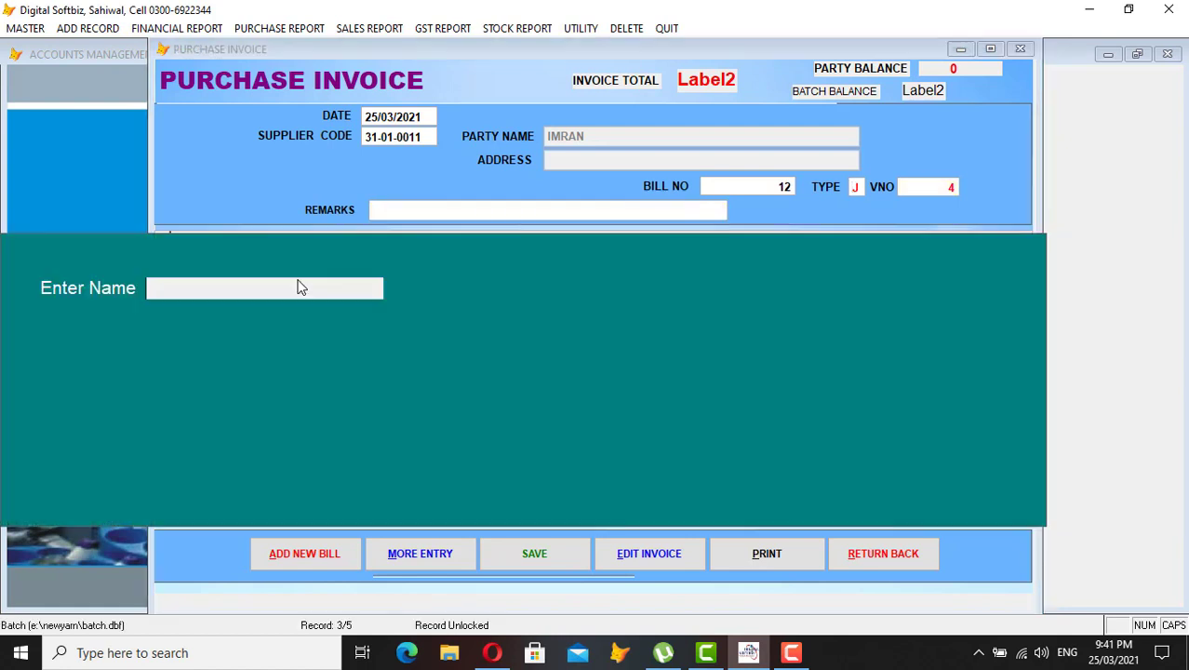
# - Add yarn item 16/2 with quantity 200 at rate 3,500 (700,000) and 1.5 brokery
pyautogui.write('16')
pyautogui.press('Return')
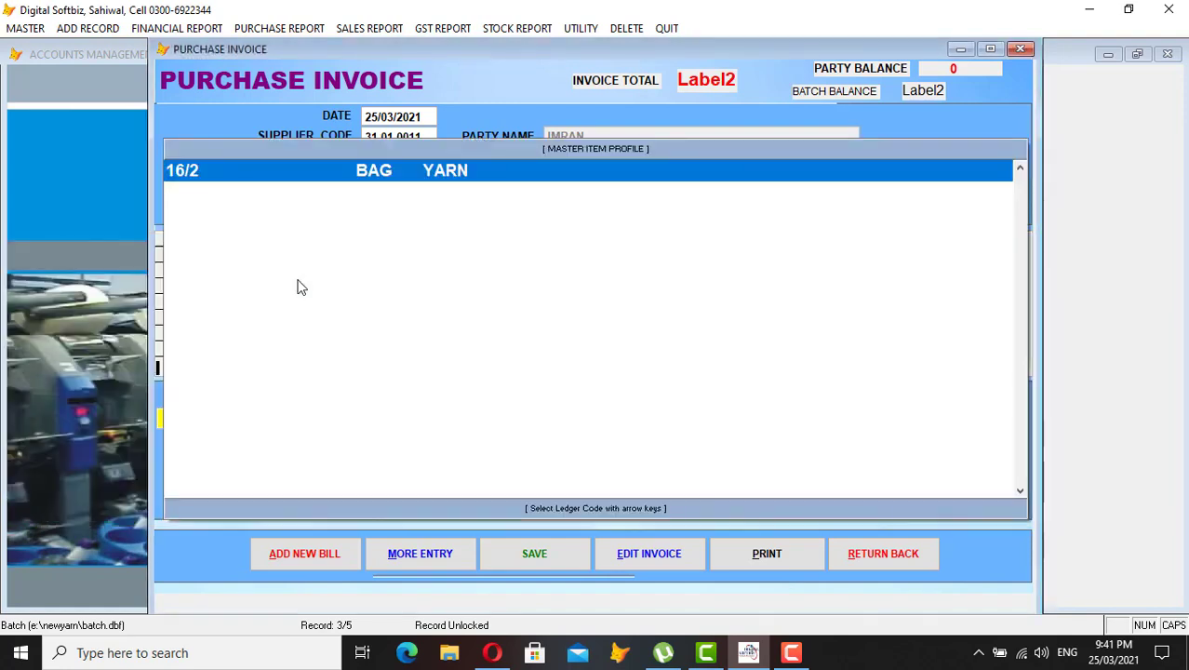
pyautogui.press('Return')
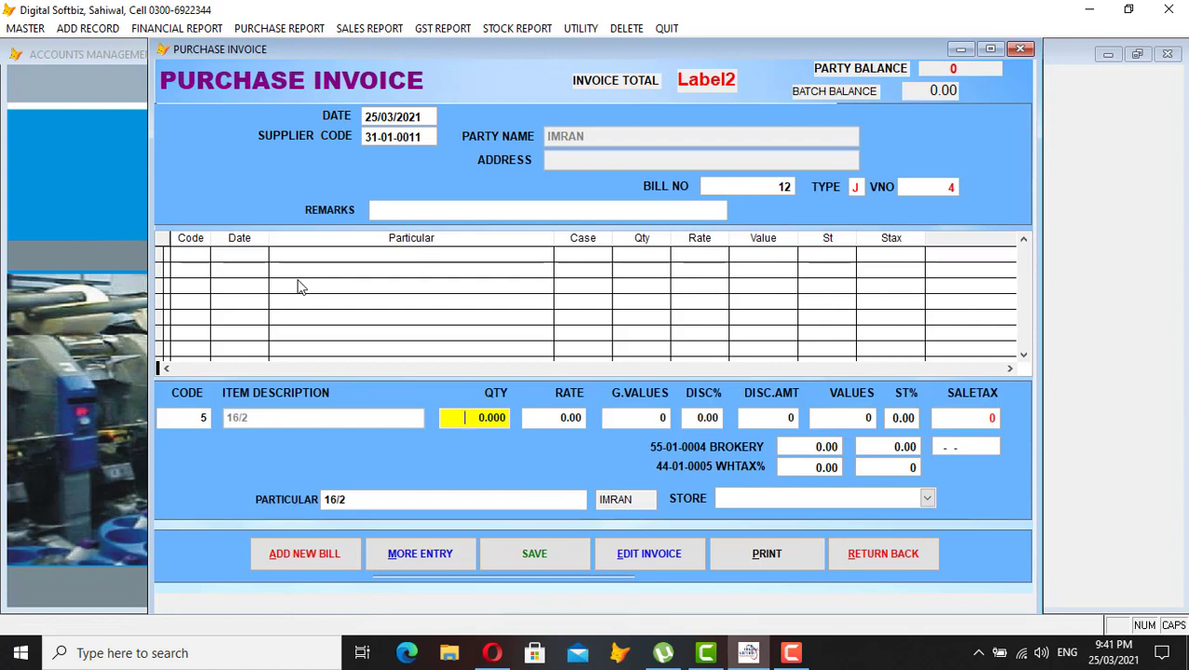
pyautogui.write('200')
pyautogui.press('Return')
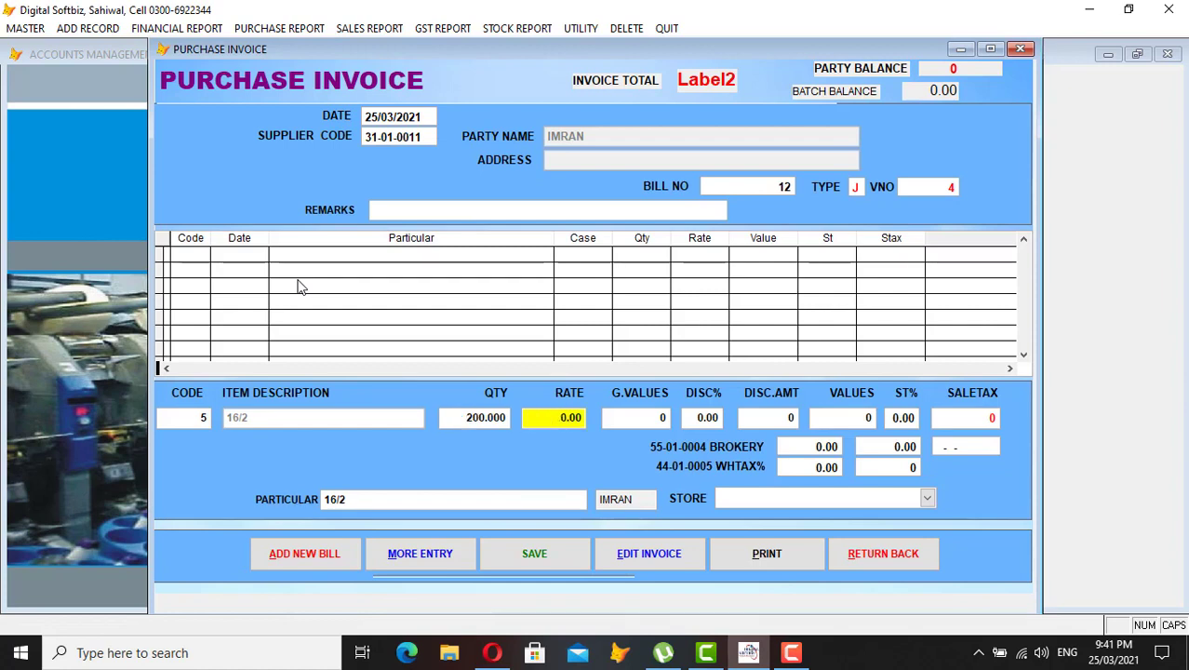
pyautogui.write('3,50')
pyautogui.press('Return')
pyautogui.press('Return')
pyautogui.press('Return')
pyautogui.press('Return')
pyautogui.press('Return')
pyautogui.press('Return')
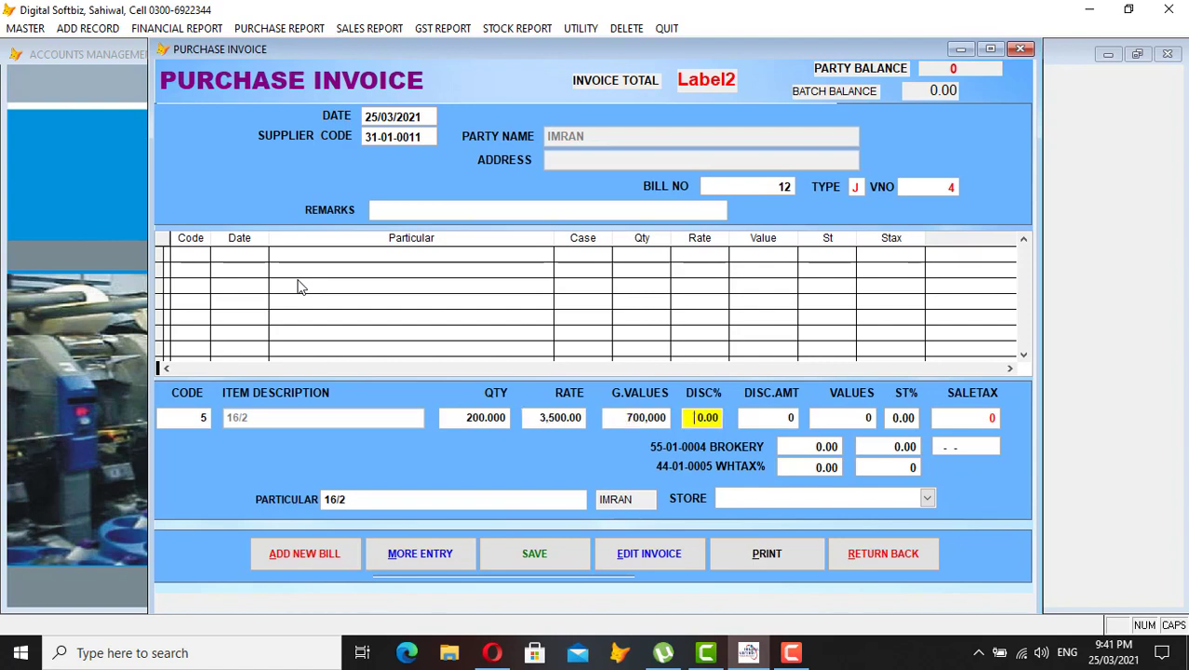
pyautogui.press('Return')
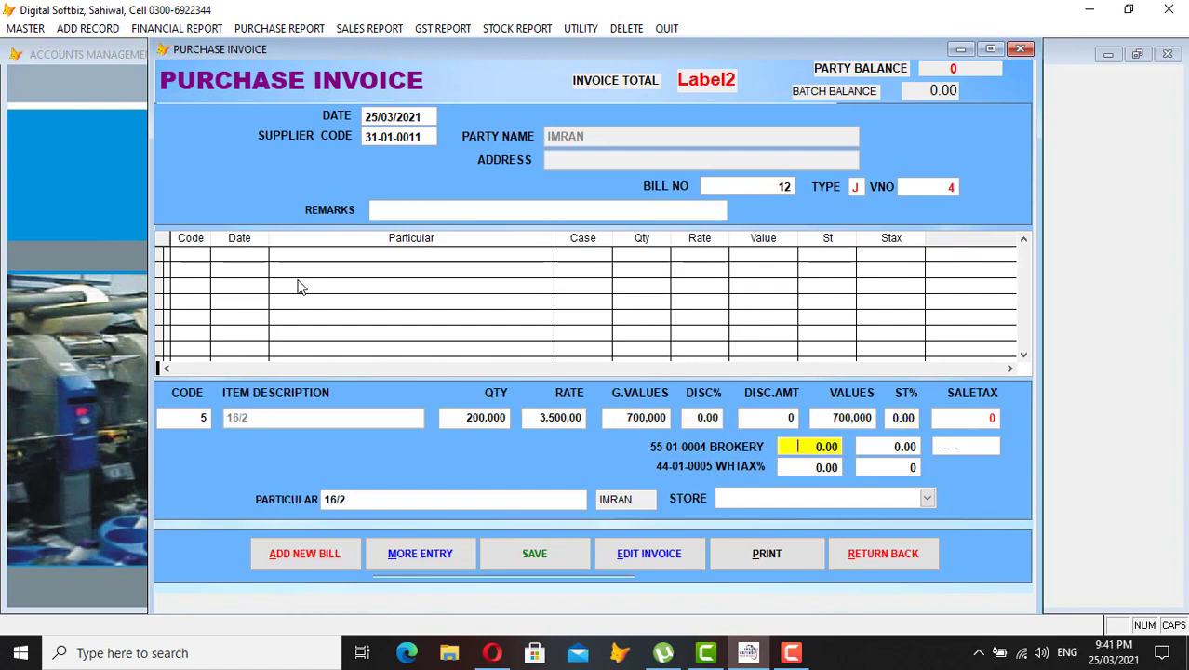
pyautogui.write('1.5')
pyautogui.press('Return')
pyautogui.press('Return')
pyautogui.press('Return')
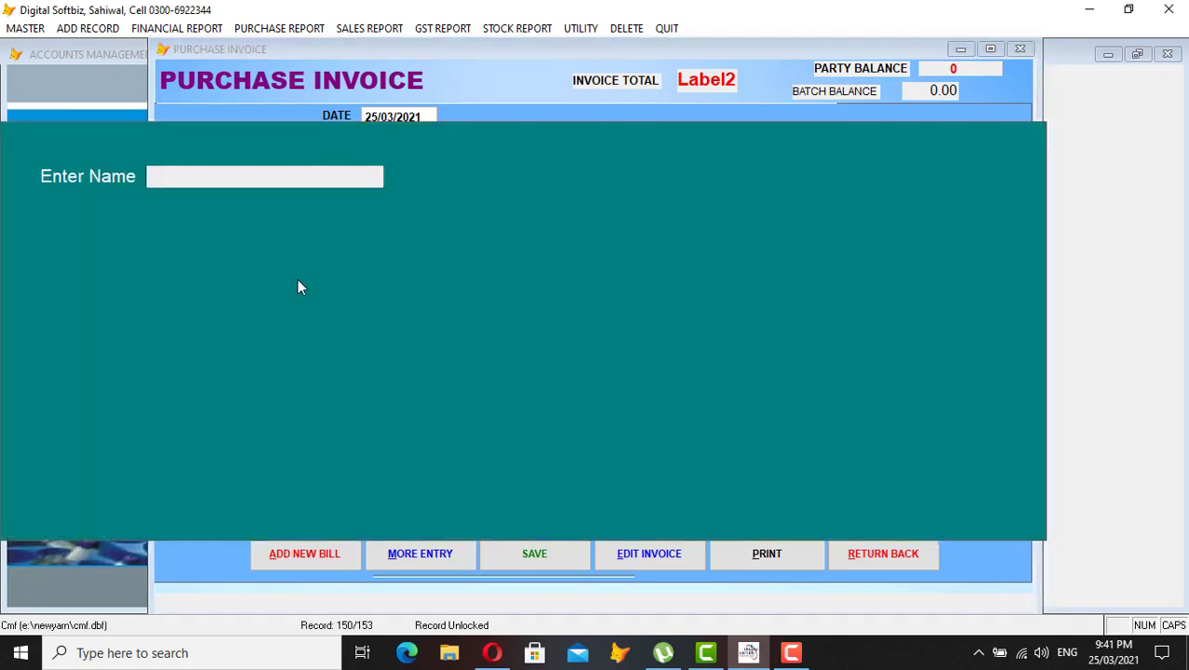
pyautogui.press('Return')
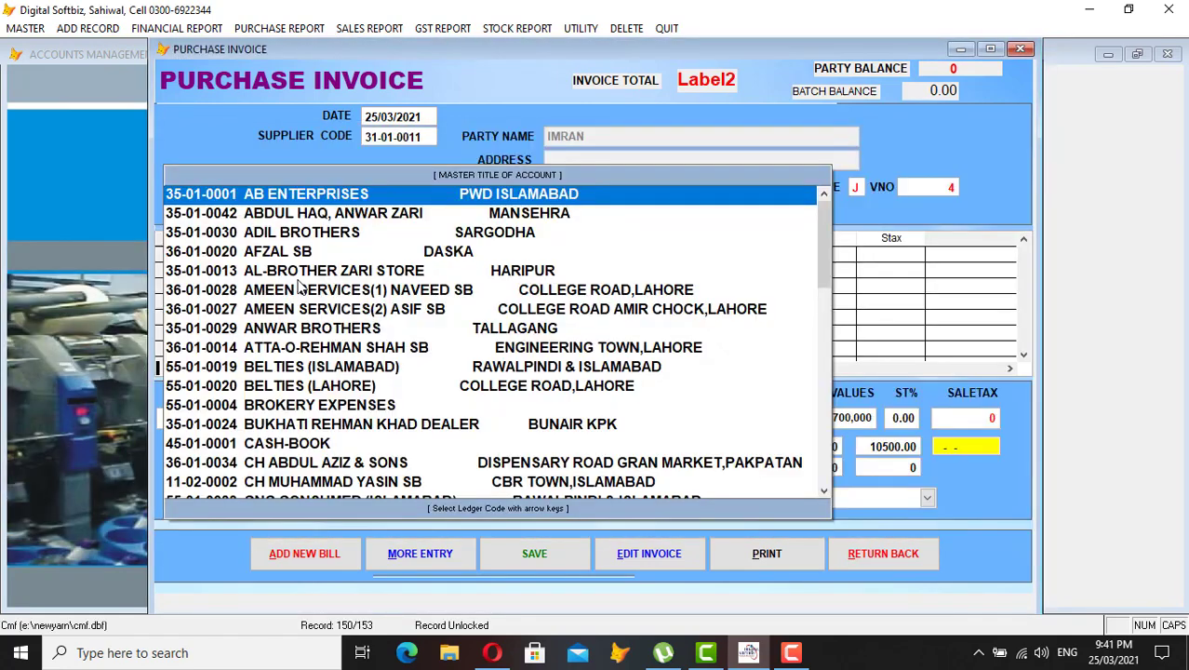
# - Charge the brokery to BELTIES (LAHORE) and set 1% withholding tax
pyautogui.press('Down')
pyautogui.press('Down')
pyautogui.press('Down')
pyautogui.press('Down')
pyautogui.press('Down')
pyautogui.press('Down')
pyautogui.press('Down')
pyautogui.press('Down')
pyautogui.press('Down')
pyautogui.press('Down')
pyautogui.press('Up')
pyautogui.press('Down')
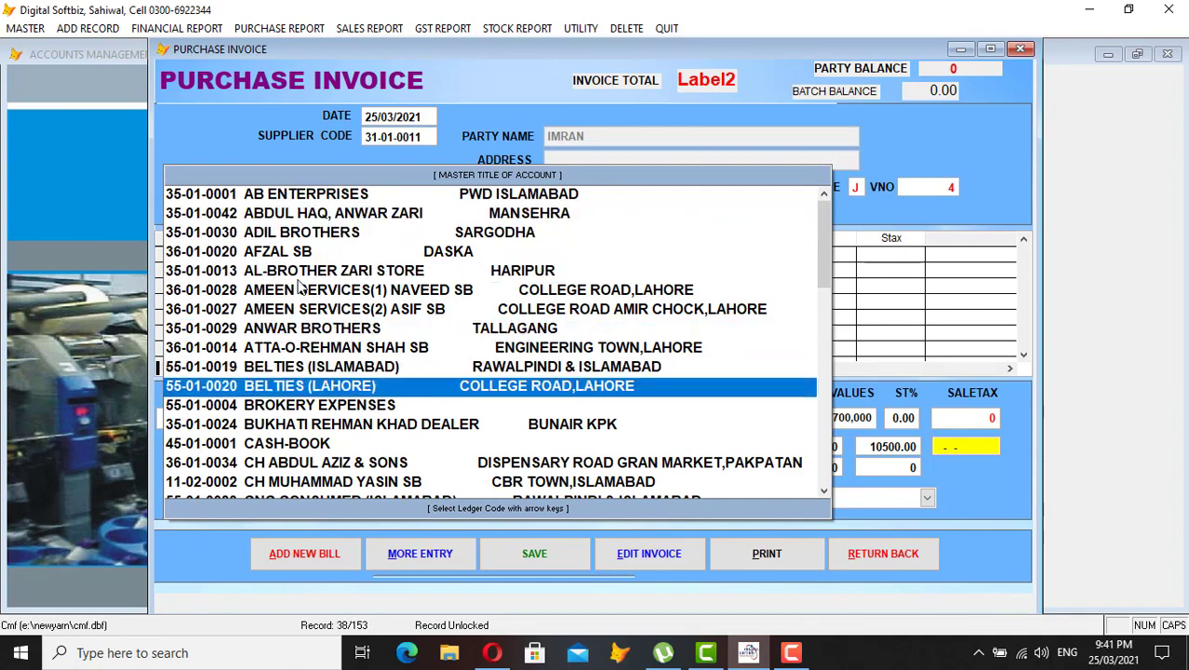
pyautogui.press('Return')
pyautogui.write('1')
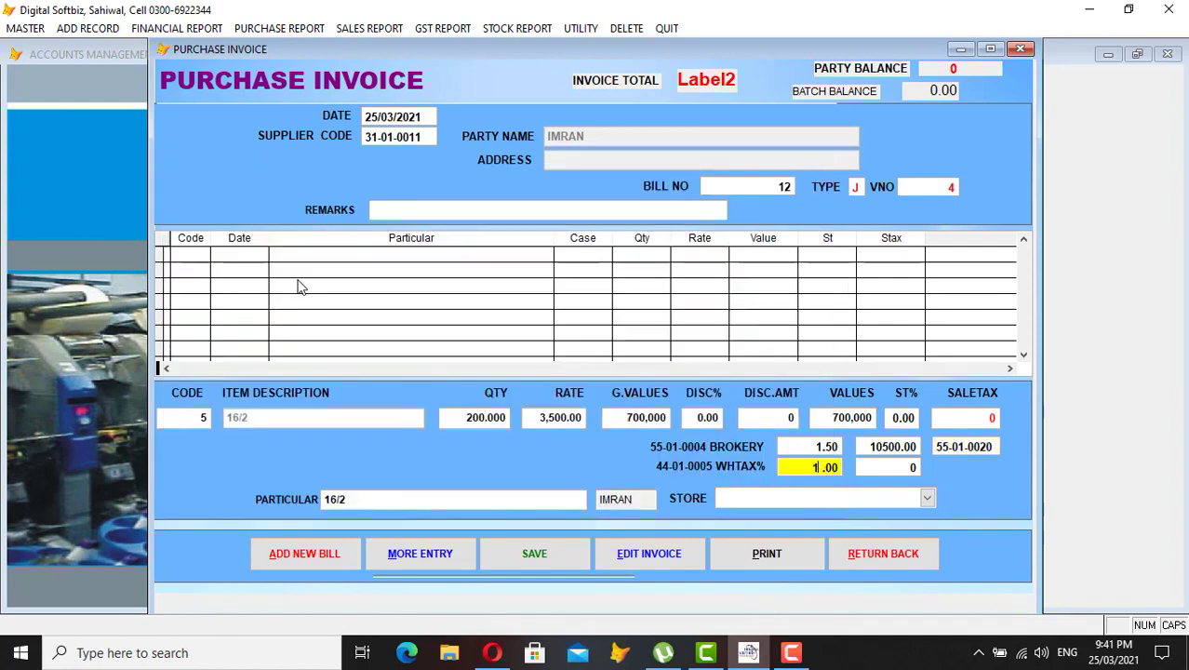
pyautogui.press('Return')
# - Choose the FAISALABAD store and save the purchase invoice
pyautogui.press('Return')
pyautogui.press('Return')
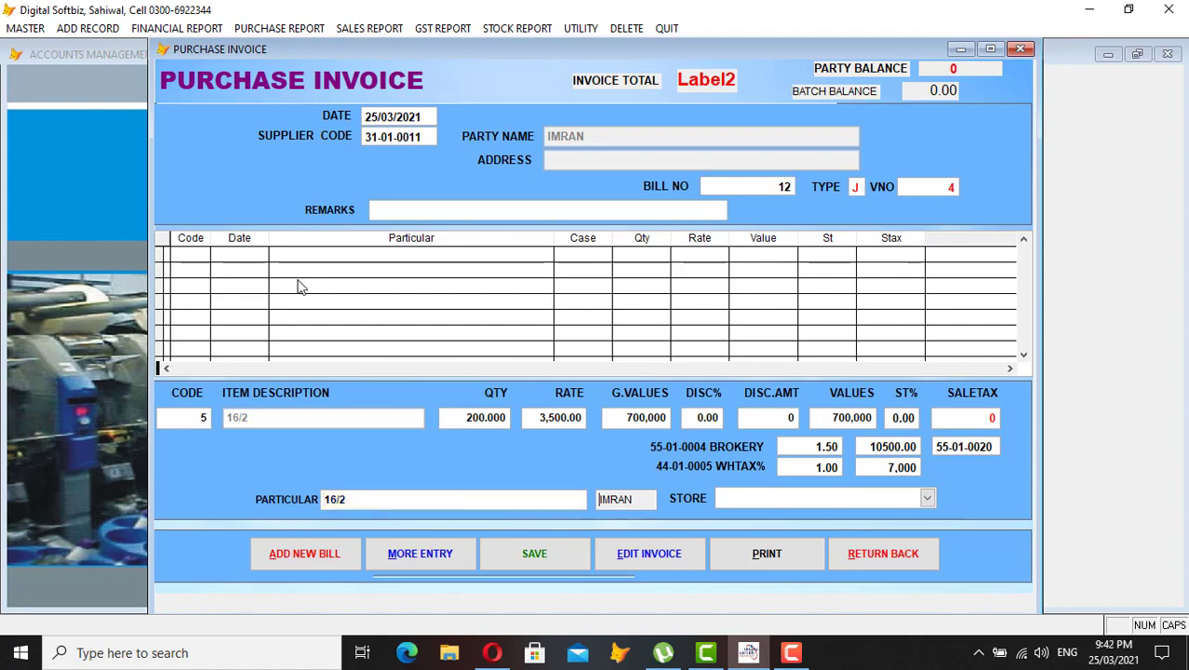
pyautogui.press('Return')
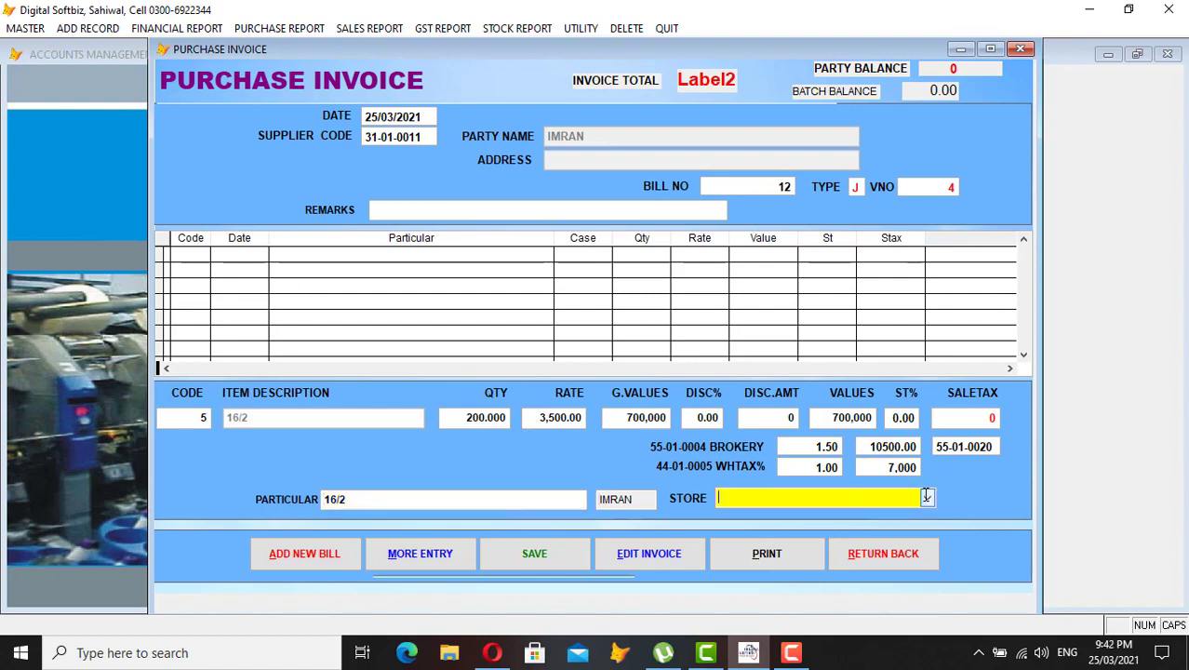
pyautogui.click(927, 498)
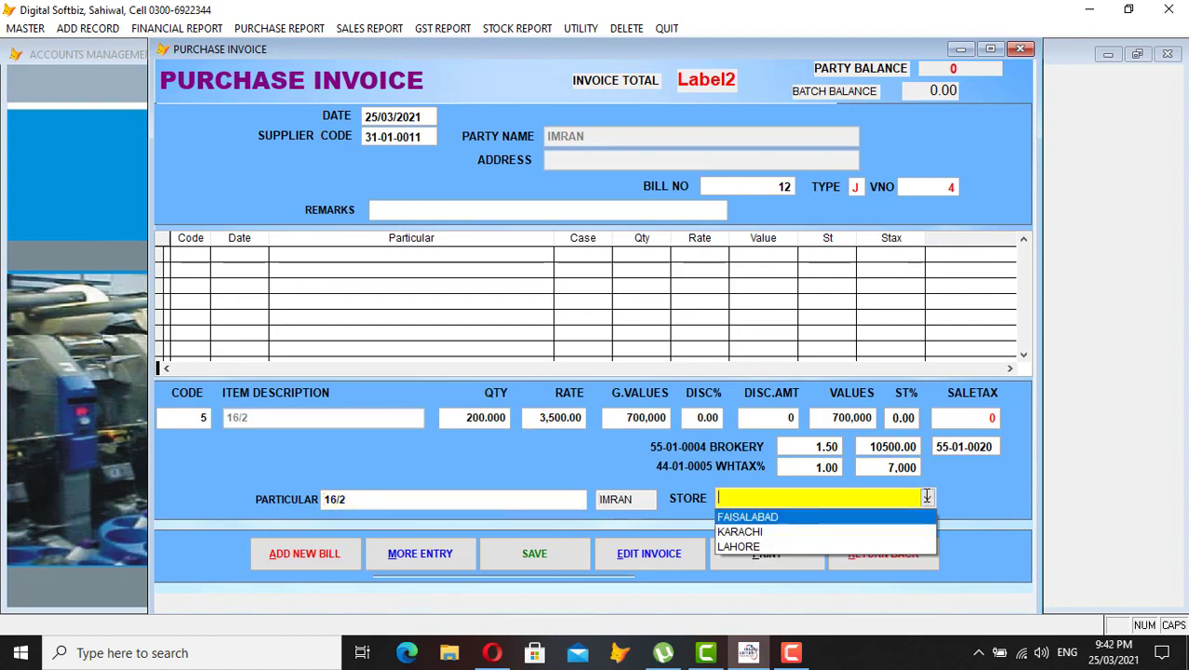
pyautogui.click(859, 519)
pyautogui.press('Return')
pyautogui.press('Return')
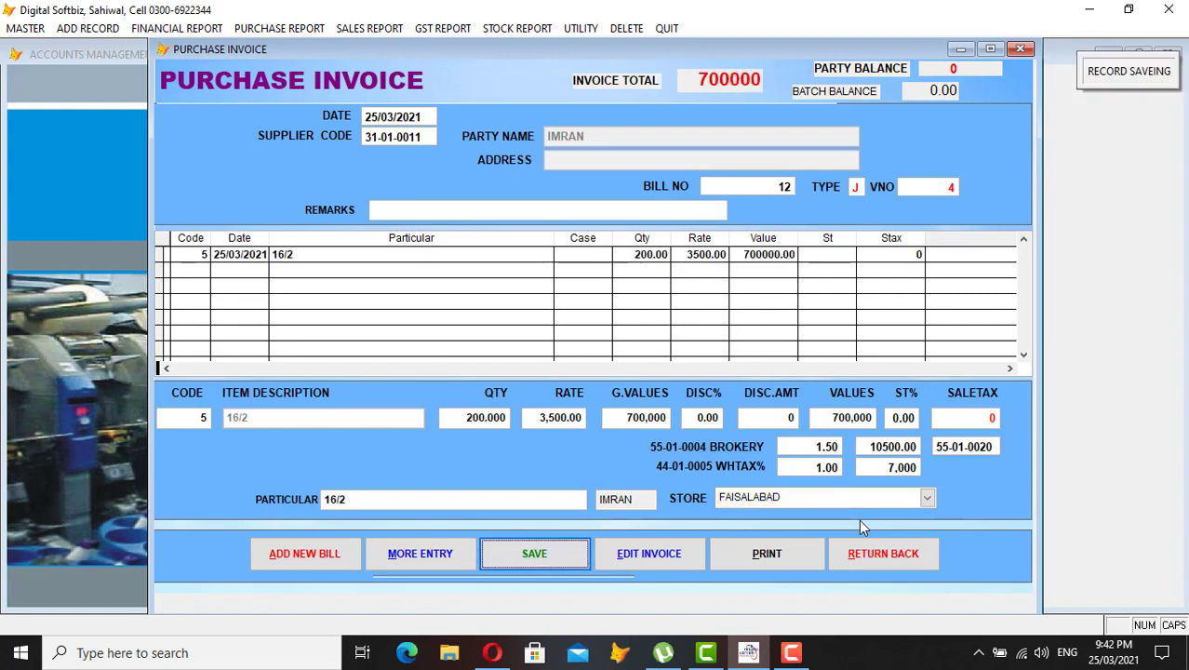
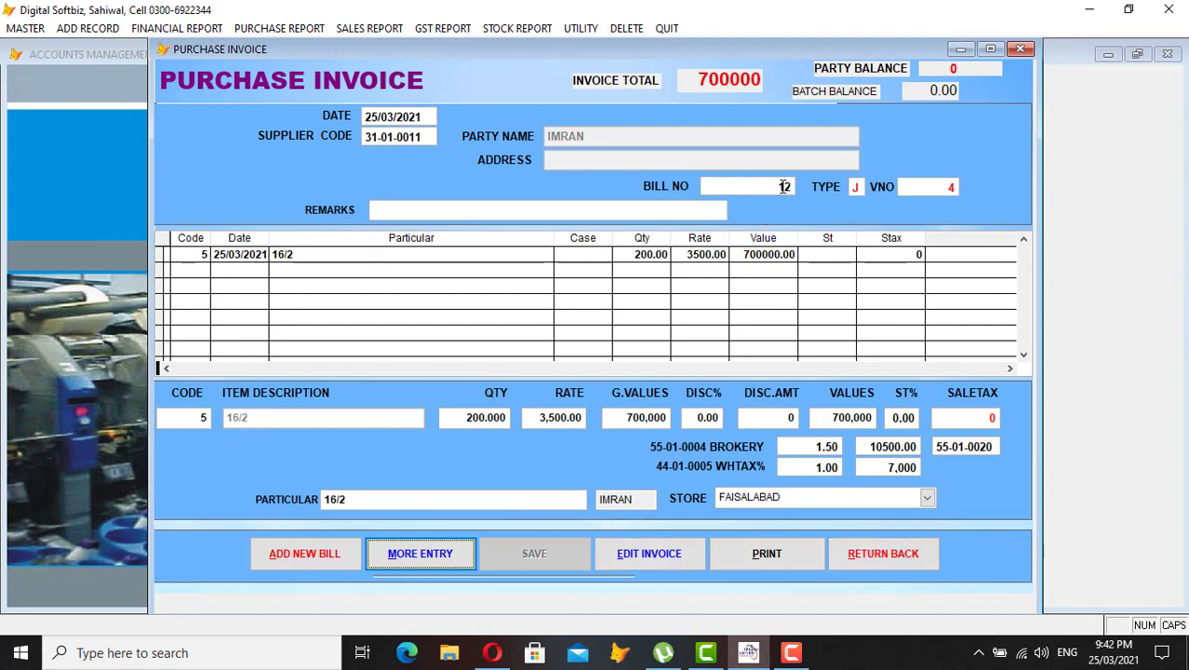
# - Open invoice 12 in Edit Purchase Invoice, showing brokery 10,500 and withholding tax 7,000
pyautogui.click(661, 556)
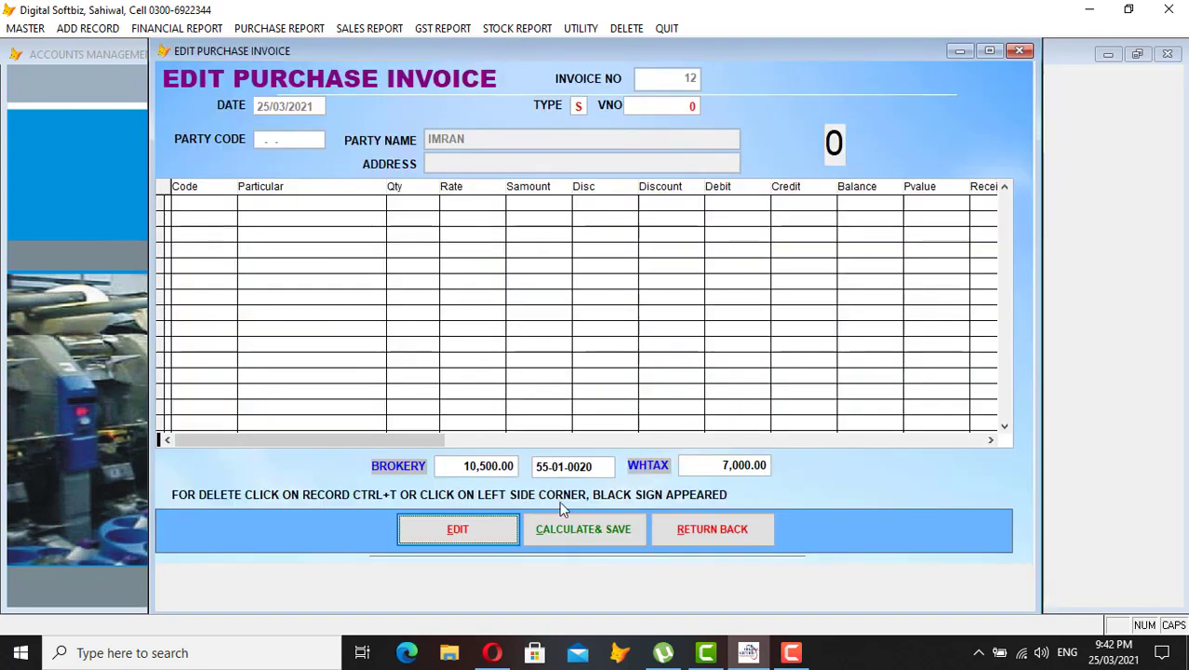
# - Load invoice 12 for editing and assign BELTIES (LAHORE) as its brokery account
pyautogui.click(498, 528)
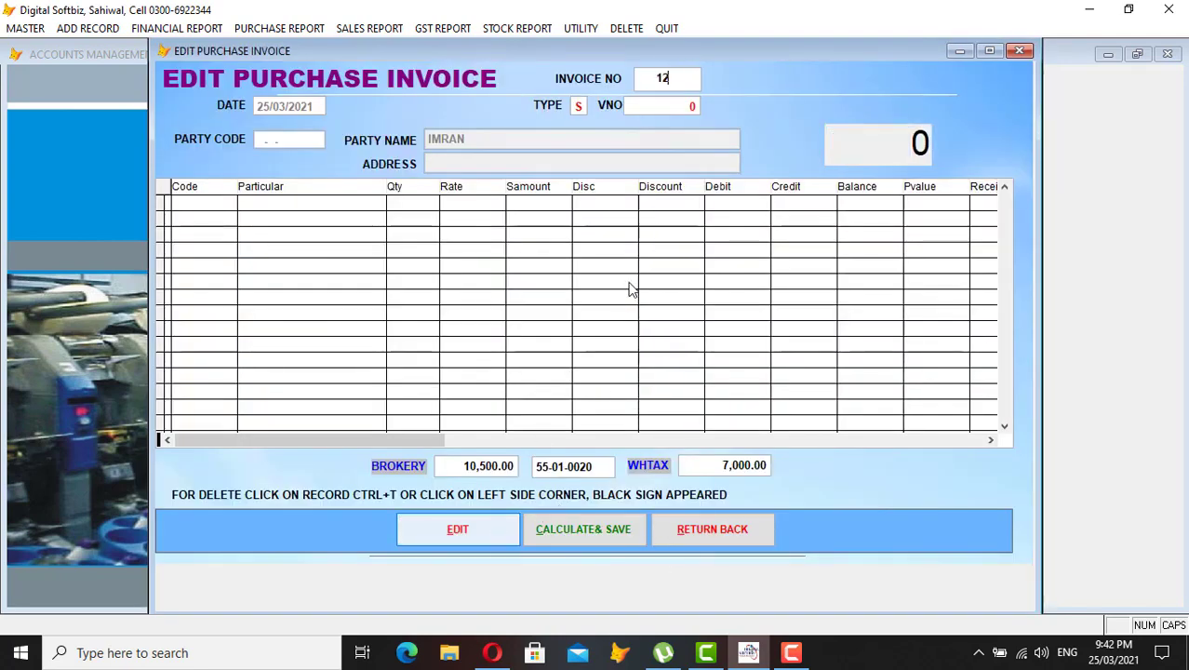
pyautogui.press('Return')
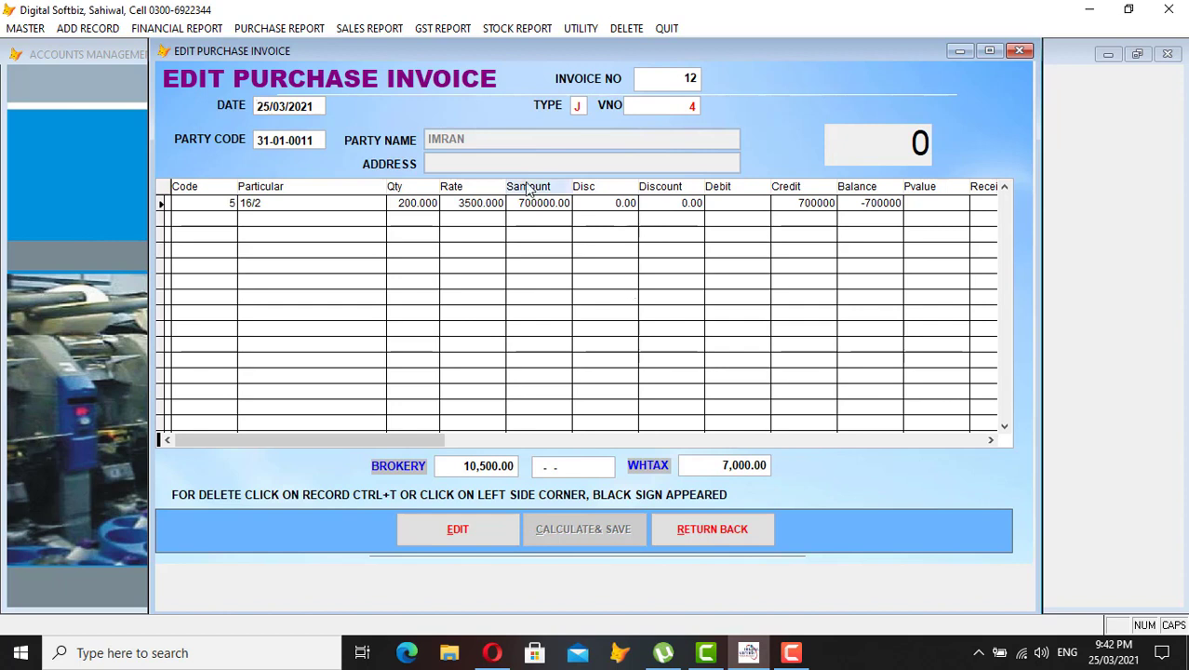
pyautogui.press('Return')
pyautogui.press('Return')
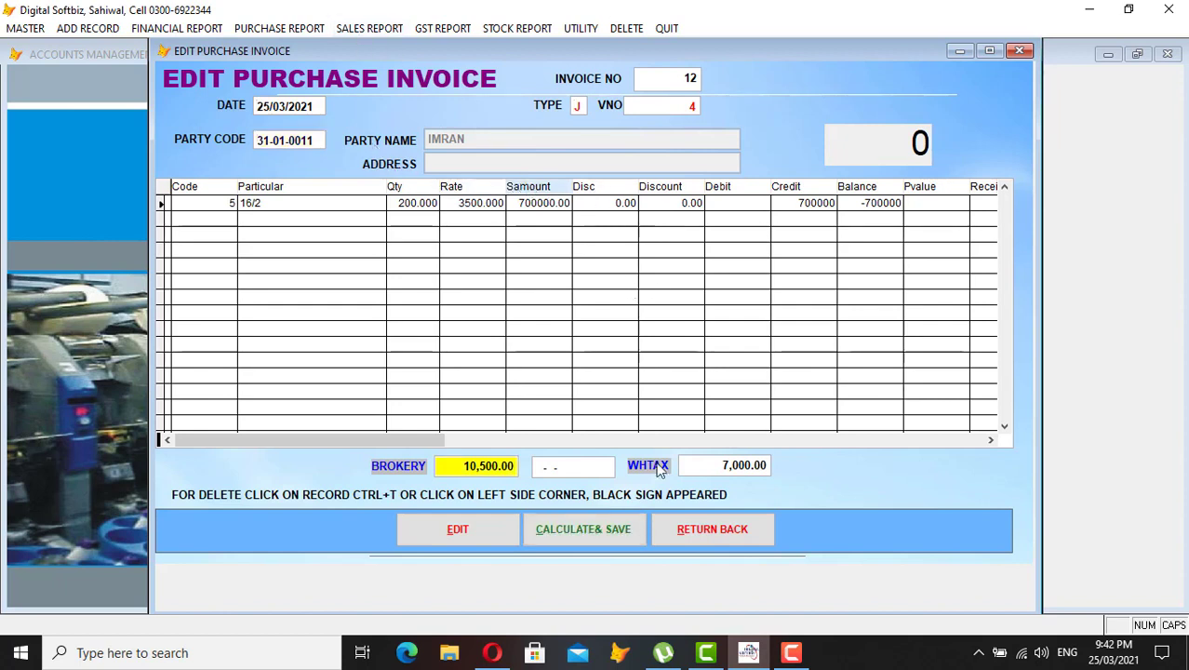
pyautogui.click(605, 538)
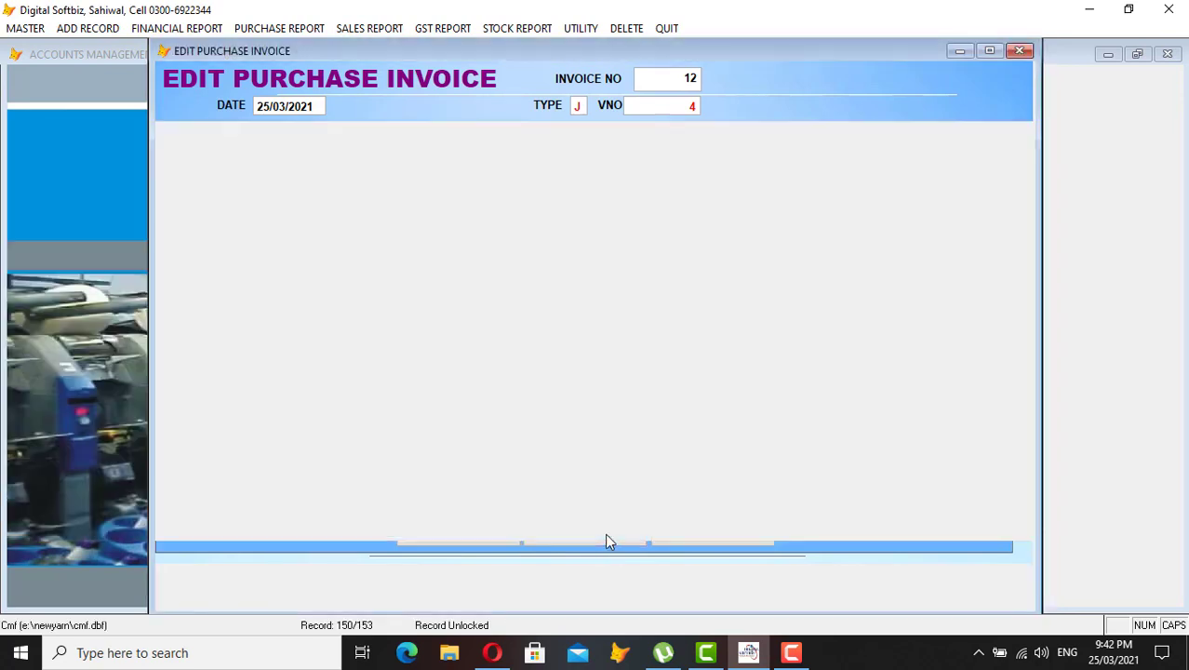
pyautogui.press('Down')
pyautogui.press('Down')
pyautogui.press('Down')
pyautogui.press('Down')
pyautogui.press('Down')
pyautogui.press('Down')
pyautogui.press('Down')
pyautogui.press('Down')
pyautogui.press('Down')
pyautogui.press('Down')
pyautogui.press('Down')
pyautogui.press('Up')
pyautogui.press('Up')
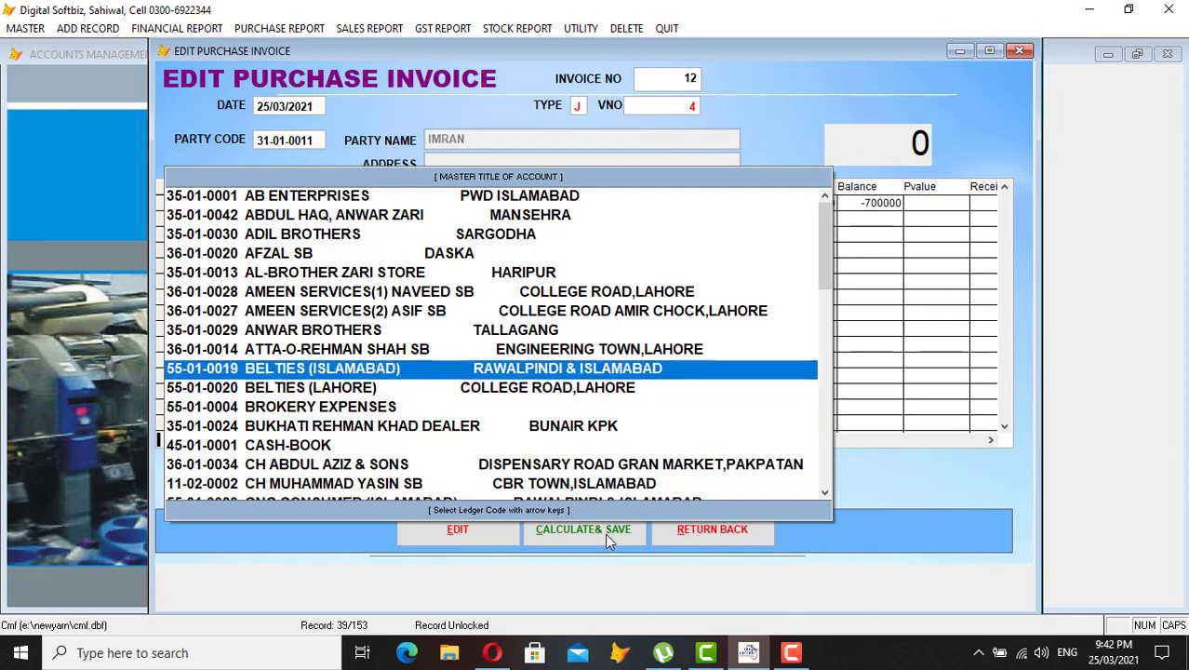
pyautogui.press('Down')
pyautogui.press('Return')
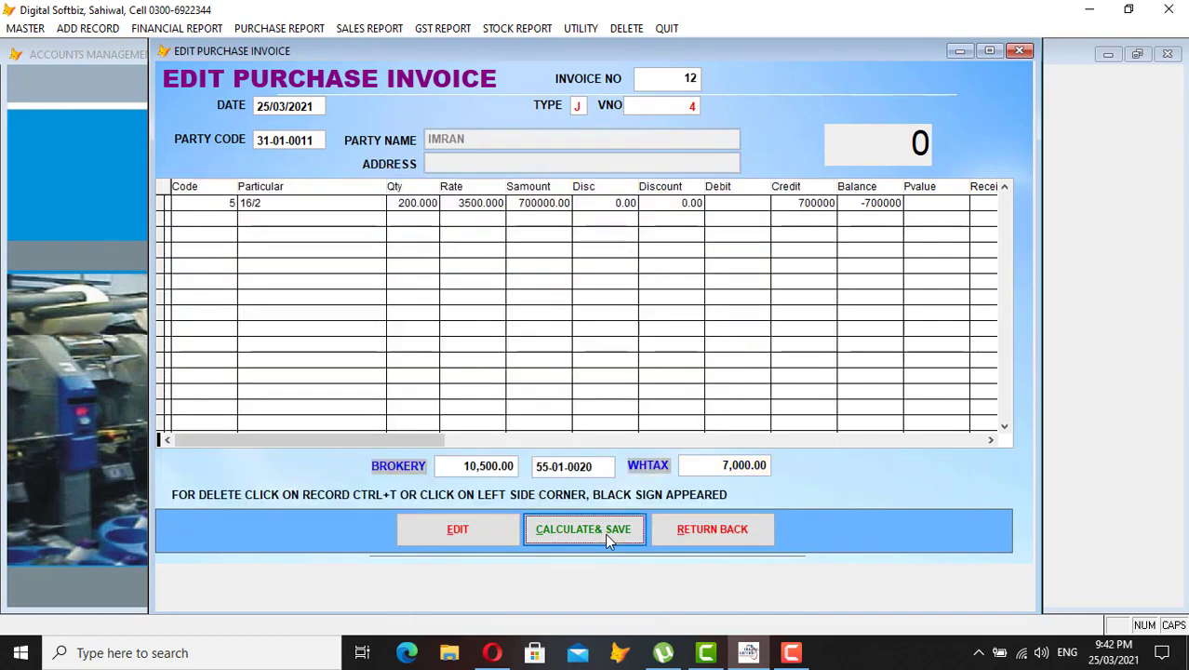
# - Save the edited invoice and close both invoice forms back to the main screen
pyautogui.click(607, 540)
pyautogui.click(678, 377)
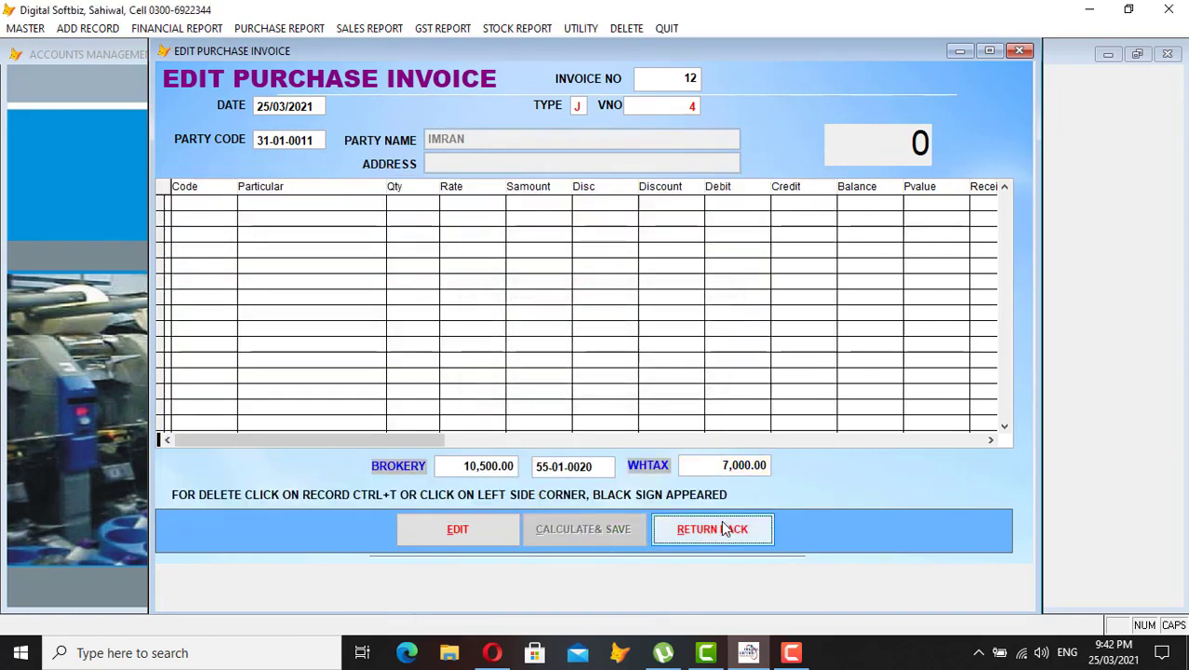
pyautogui.click(725, 528)
pyautogui.click(887, 556)
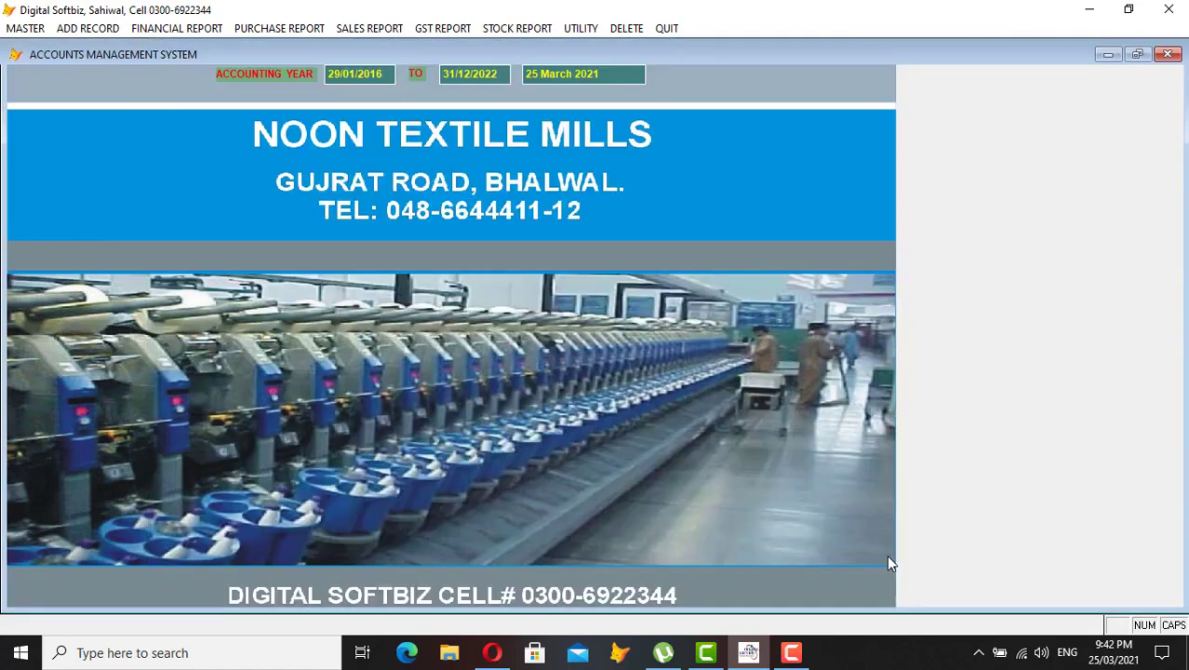
# - Preview the supplier's ledger for 29/01/2016 to 25/03/2021, showing a 707,000 CR balance, then close it
pyautogui.click(177, 29)
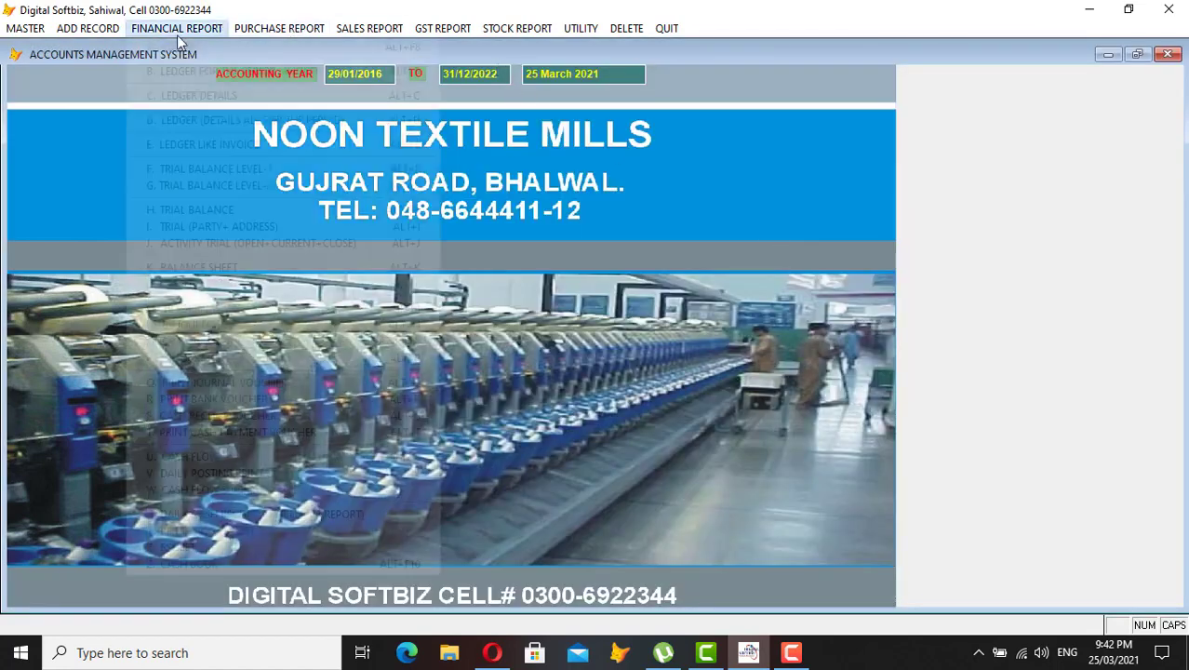
pyautogui.click(184, 48)
pyautogui.press('Return')
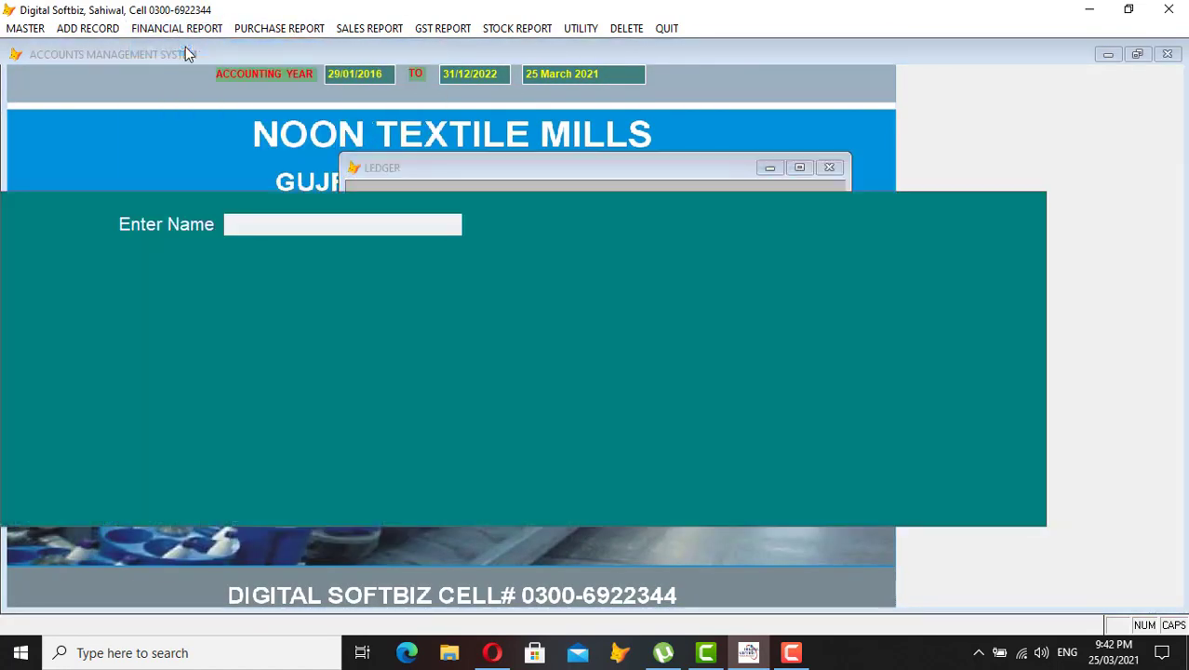
pyautogui.write('IMRA')
pyautogui.press('Return')
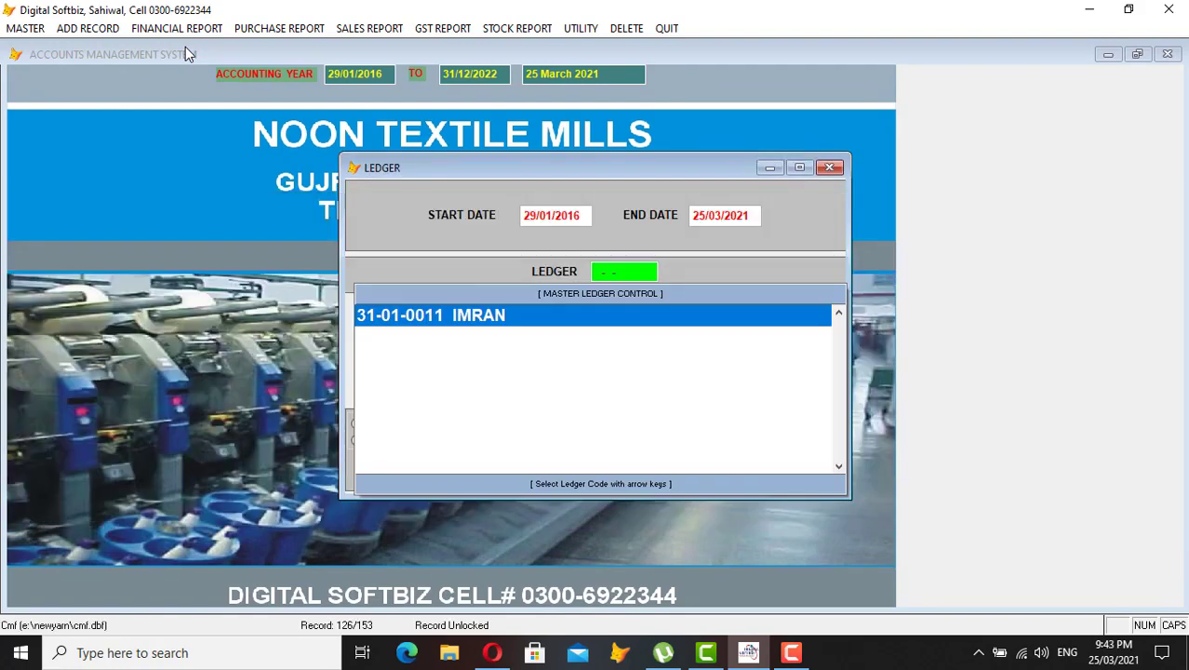
pyautogui.press('Return')
pyautogui.press('Return')
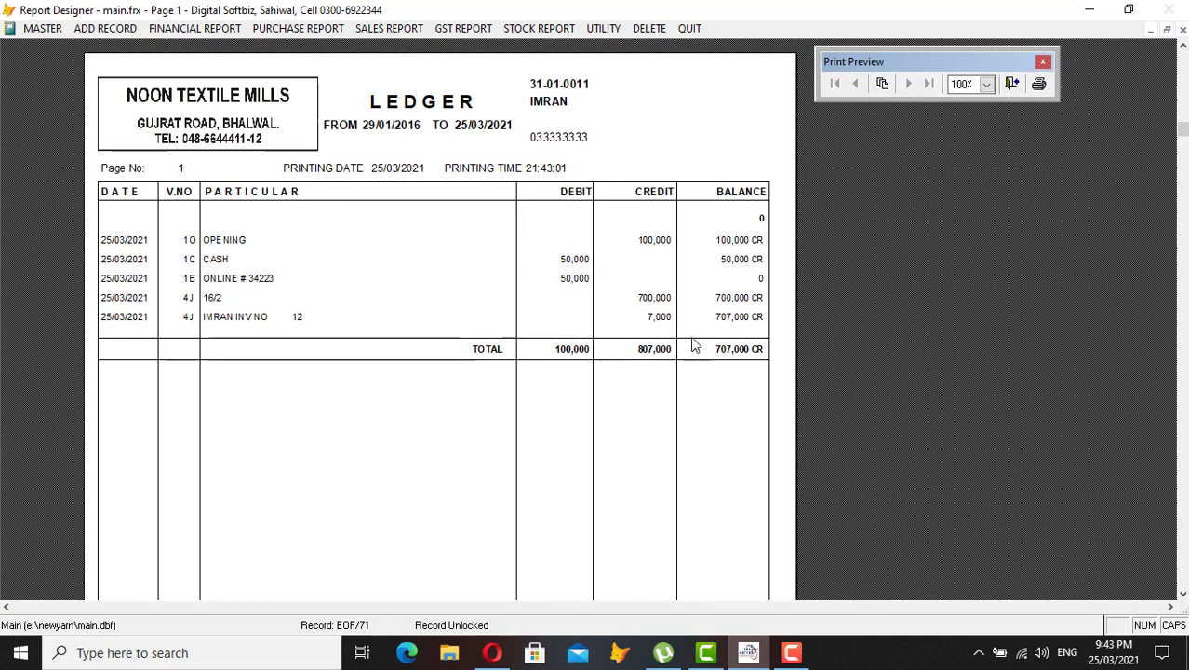
pyautogui.press('Escape')
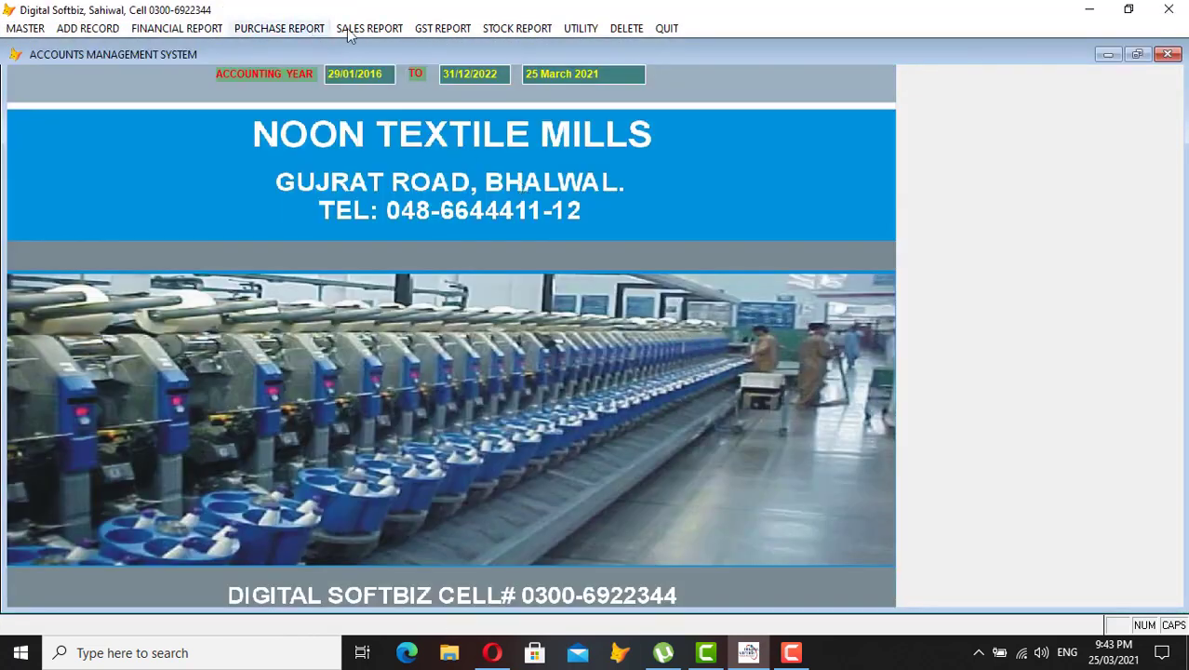
# - Preview the stock-in-hand report to 25/03/2021, listing 16/2 at 200 bags worth 700,000
pyautogui.click(508, 29)
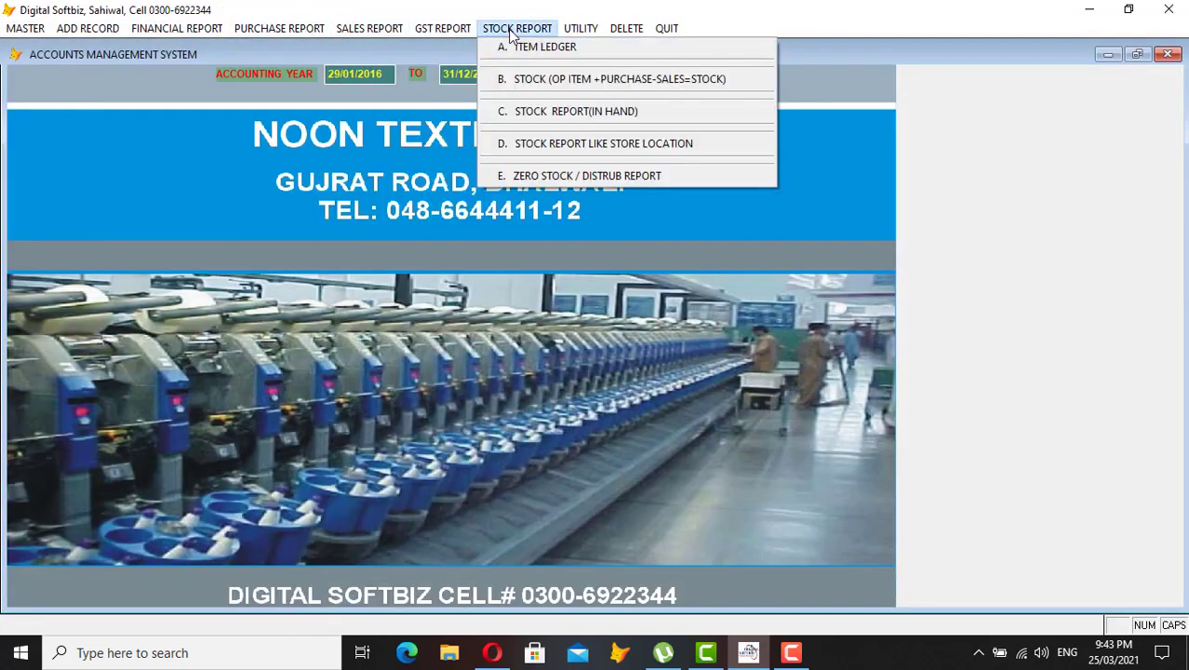
pyautogui.click(600, 112)
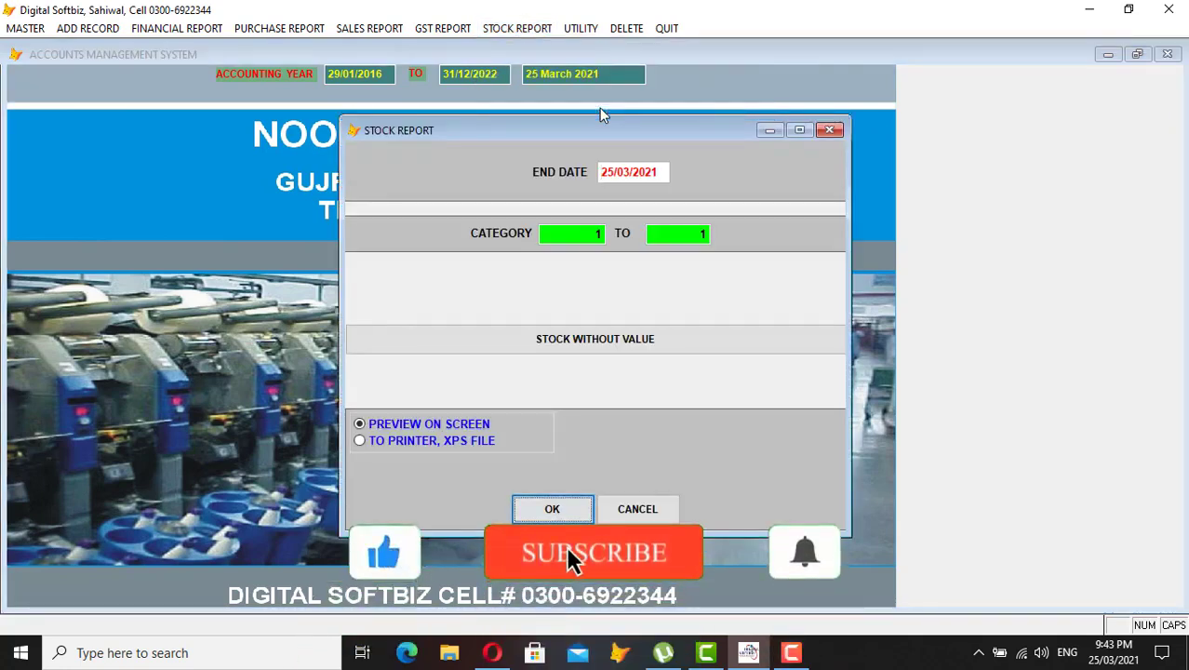
pyautogui.press('Return')
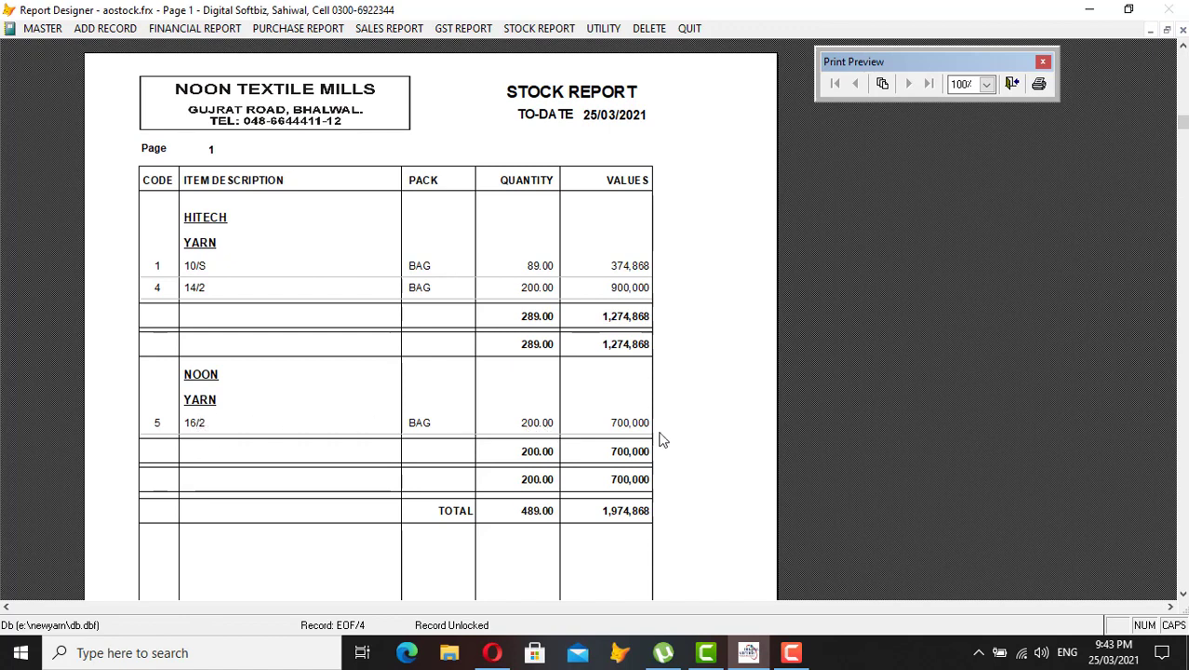
pyautogui.press('Escape')
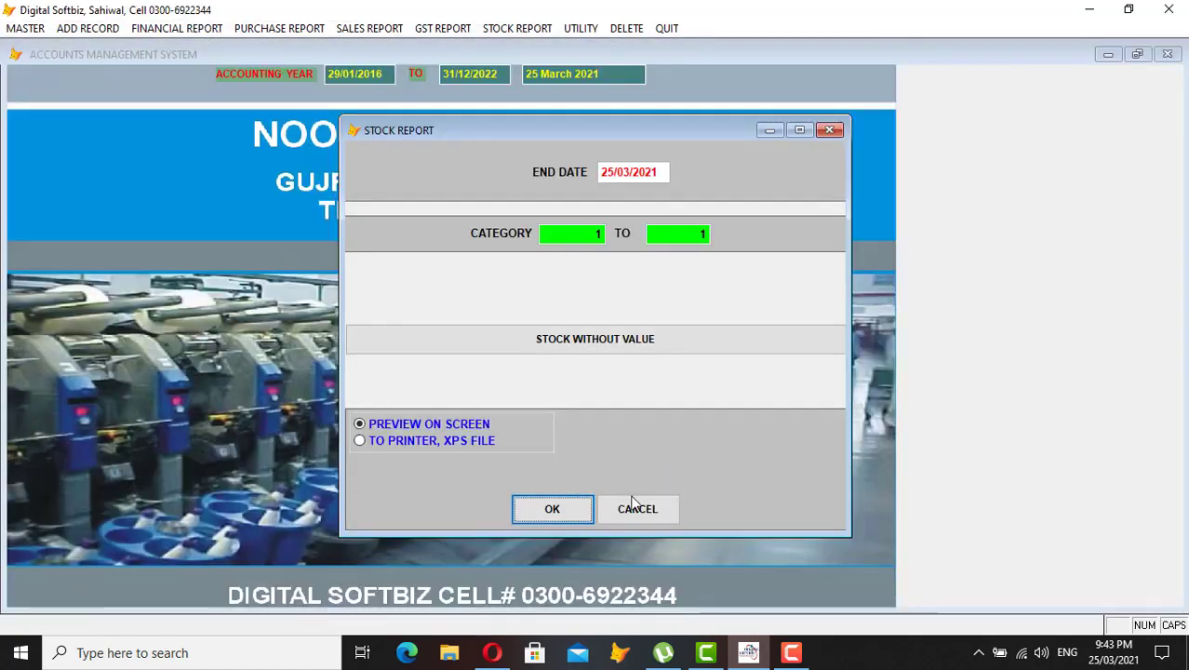
pyautogui.click(632, 507)
pyautogui.click(279, 28)
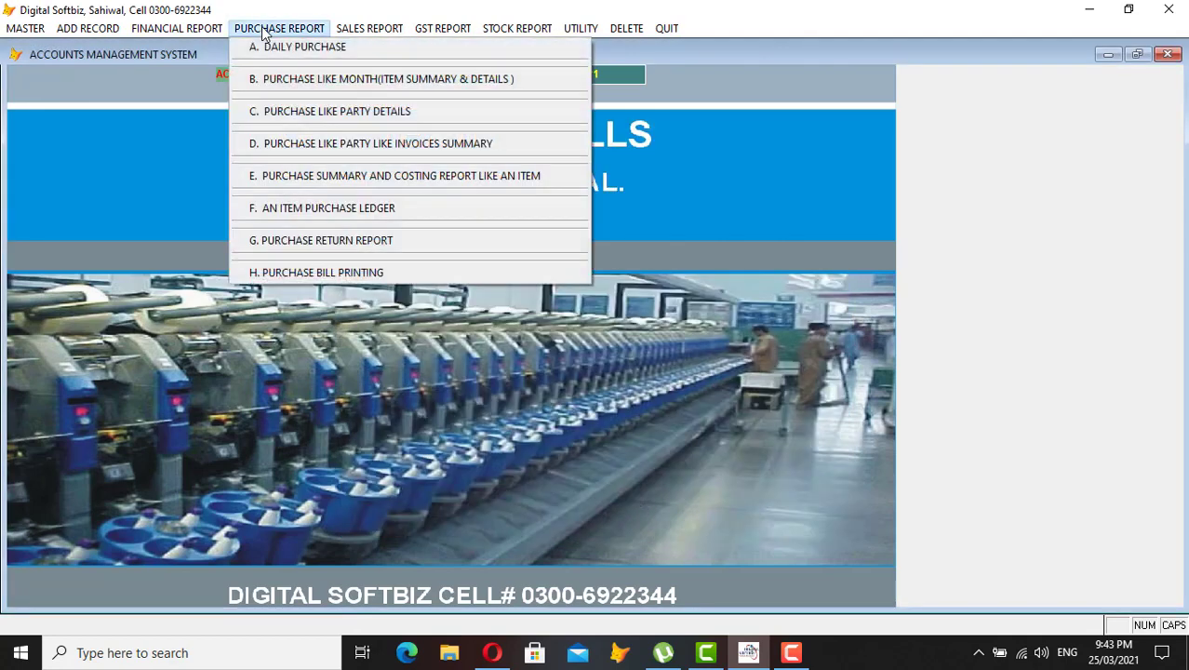
# - Preview the daily purchase report for 25/03/2021, listing invoice 12's 16/2 at 700,000
pyautogui.click(307, 47)
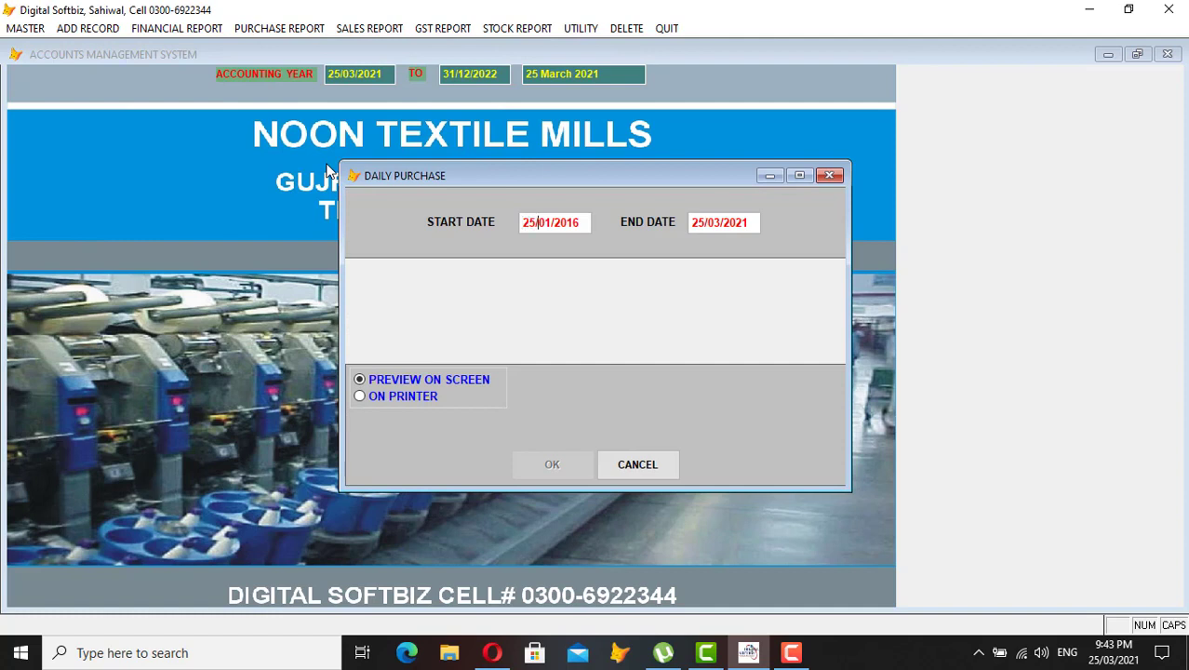
pyautogui.press('Return')
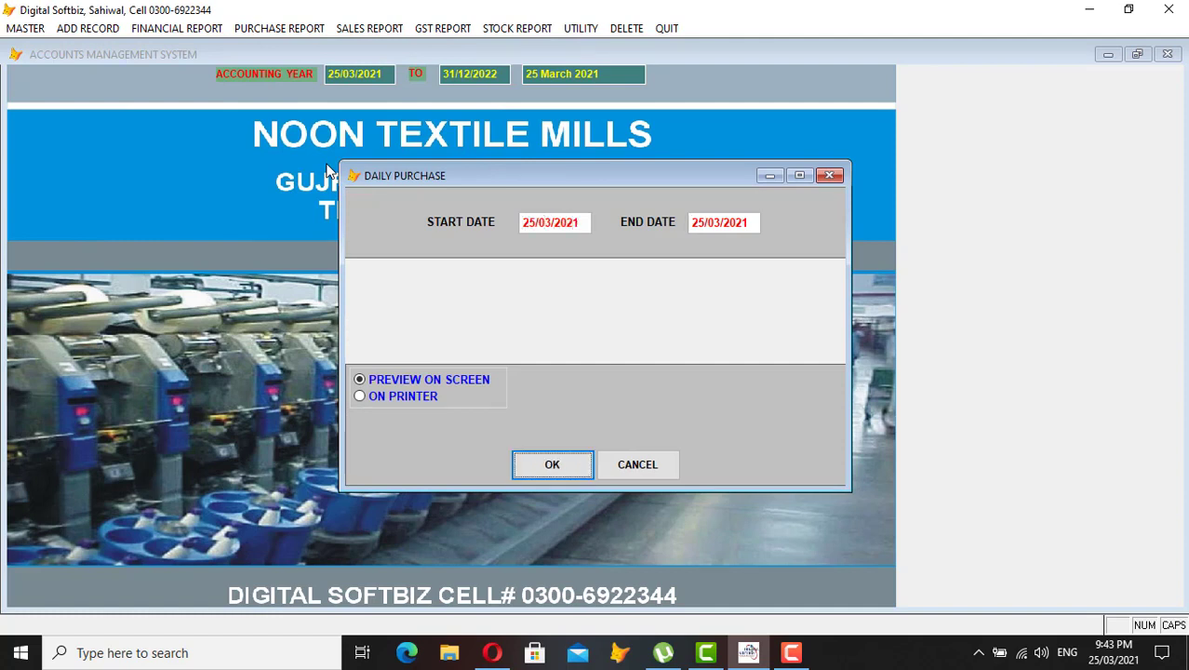
pyautogui.press('Return')
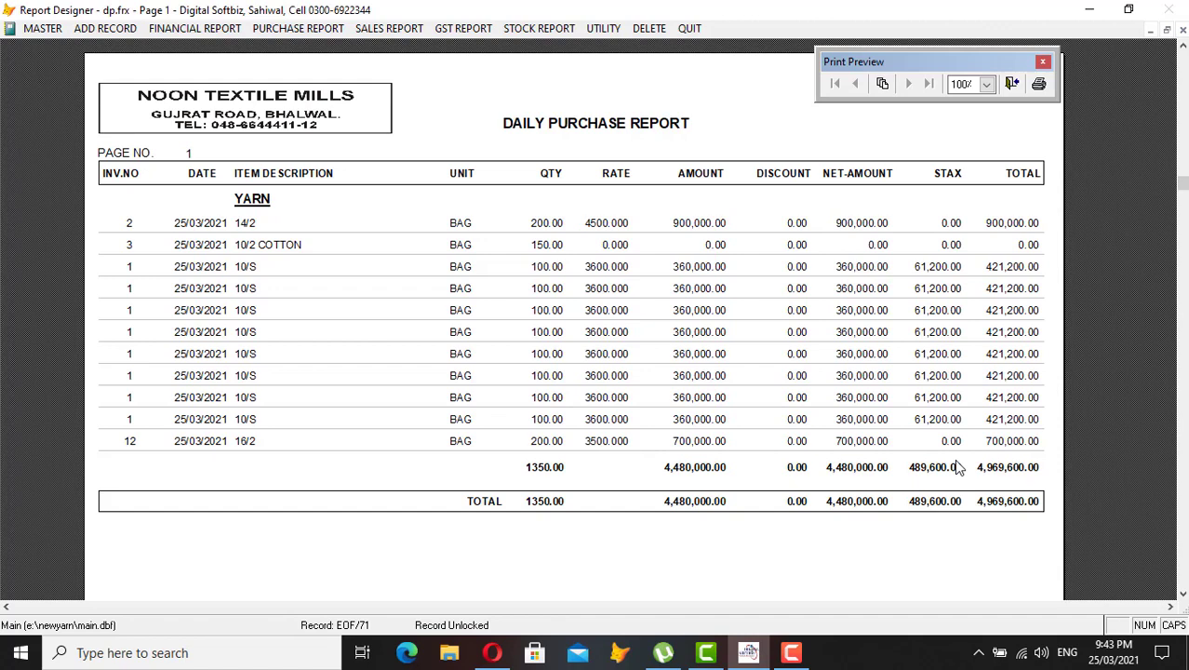
pyautogui.press('Escape')
pyautogui.press('Escape')
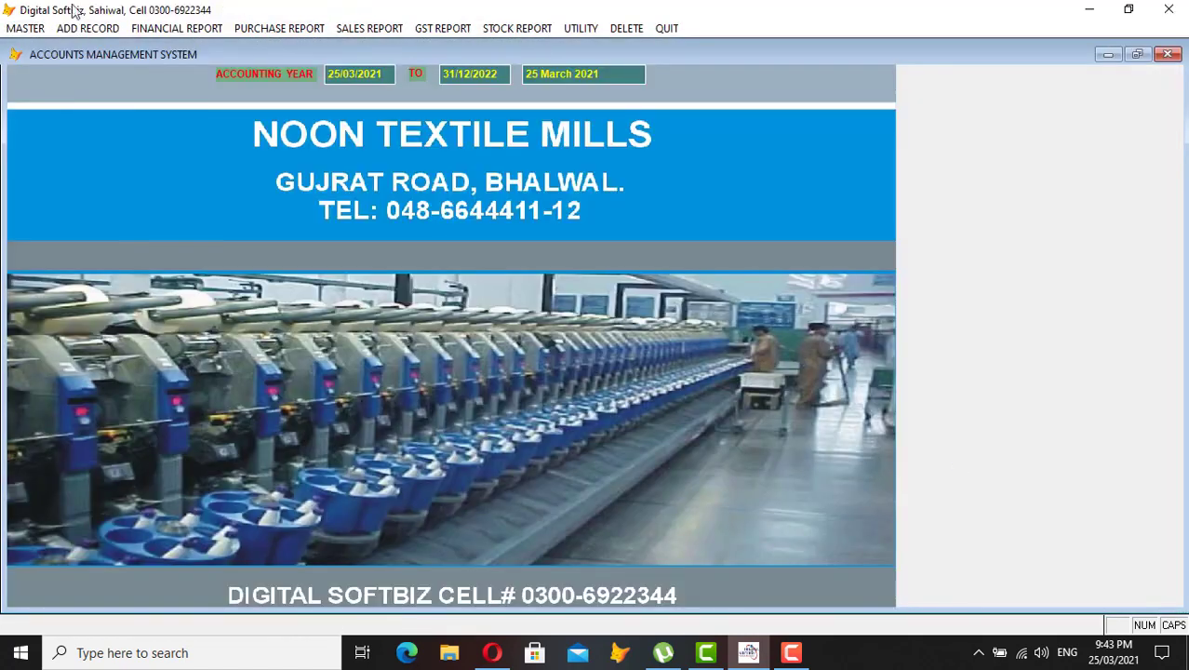
pyautogui.click(89, 28)
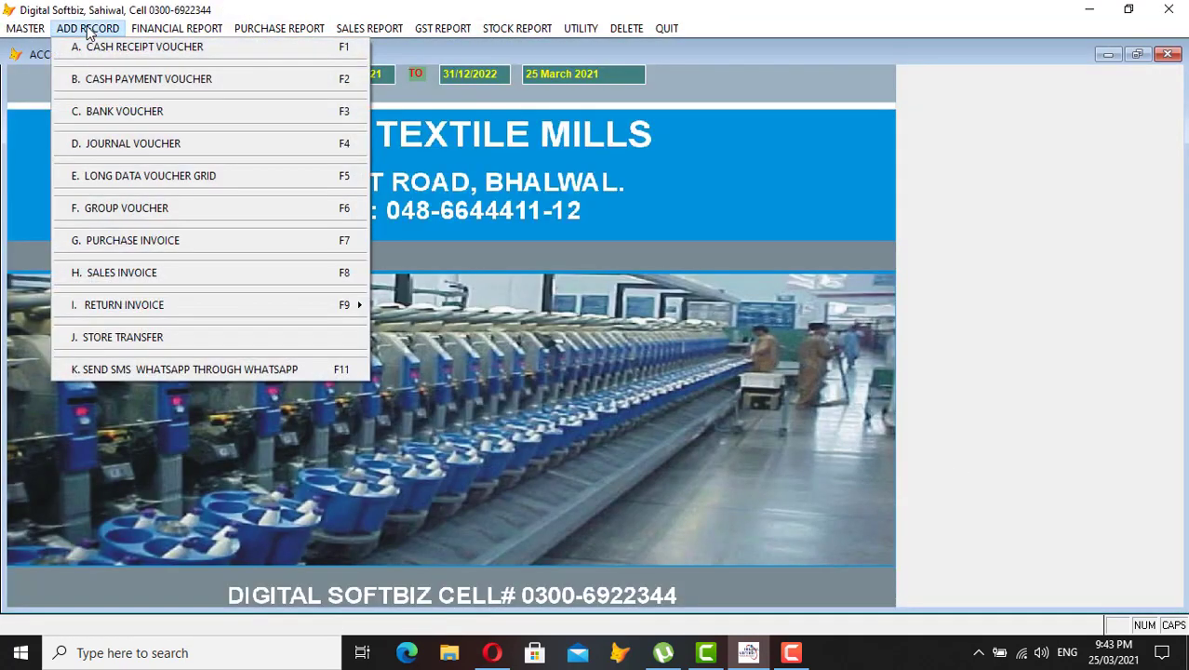
# - Start a new sales invoice for customer JAMIL GARMENTS with the 16/2 yarn item
pyautogui.click(183, 274)
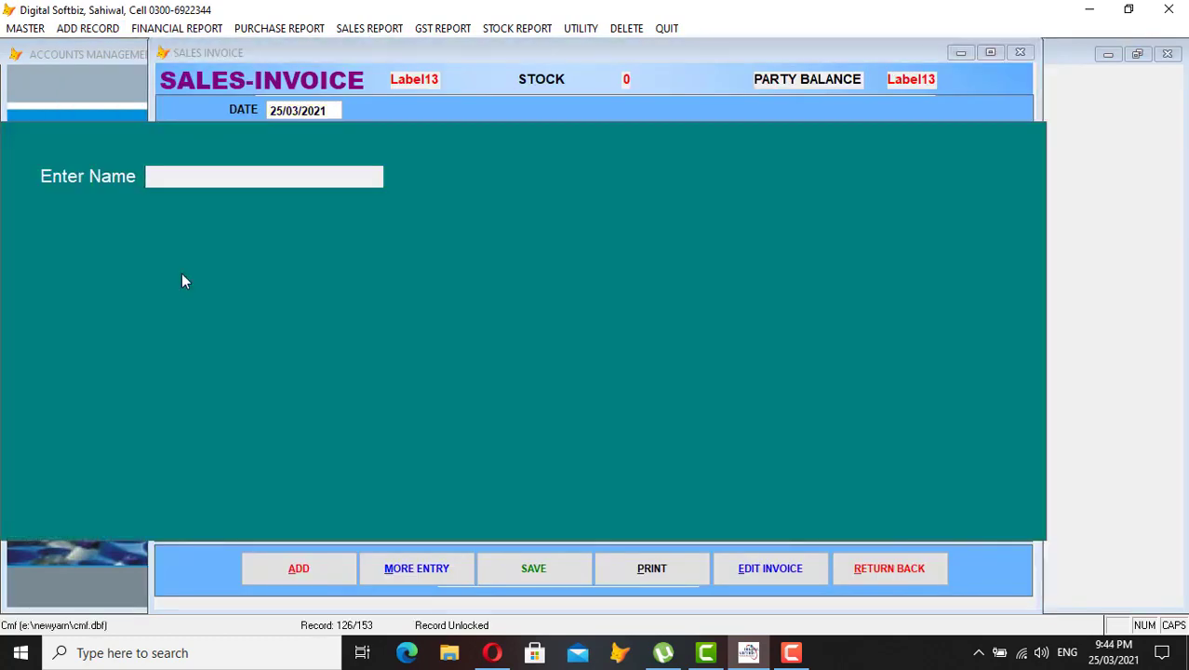
pyautogui.write('JAM')
pyautogui.press('Return')
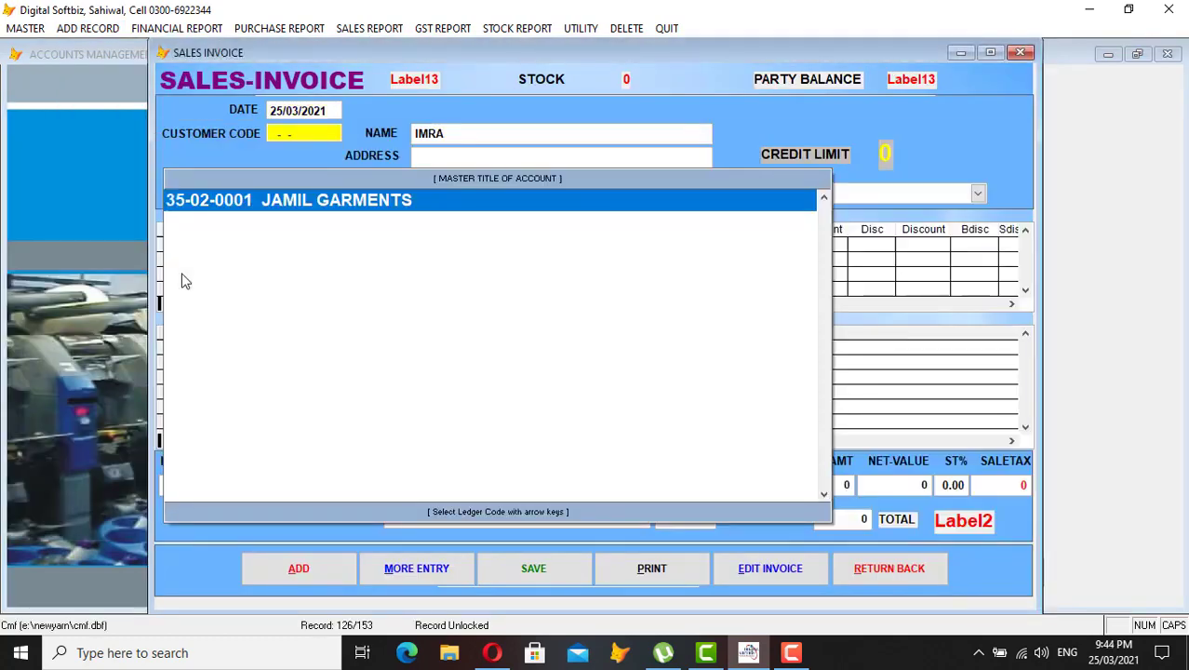
pyautogui.press('Return')
pyautogui.press('Return')
pyautogui.press('Return')
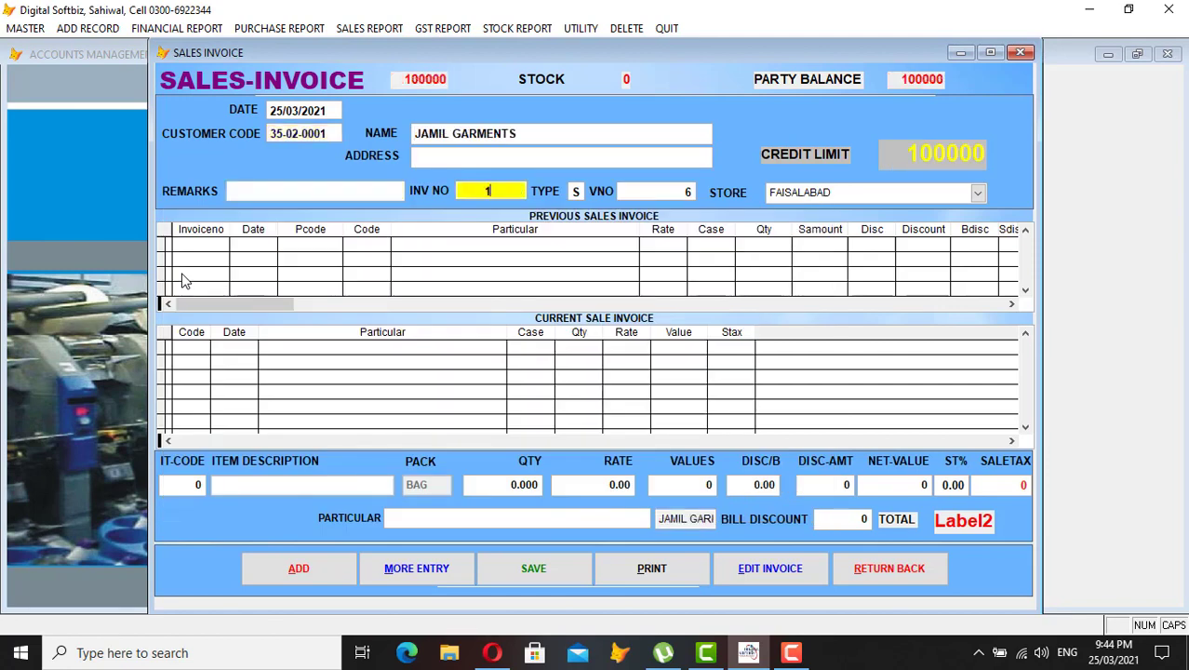
pyautogui.press('Return')
pyautogui.press('Return')
pyautogui.press('Return')
pyautogui.press('Return')
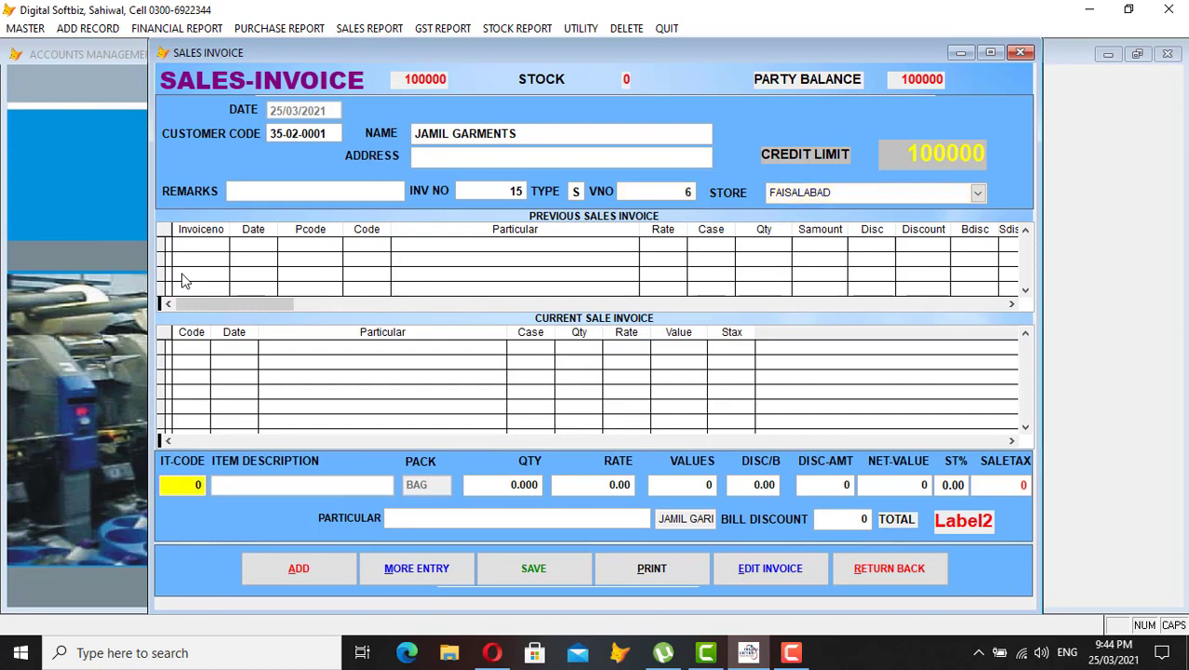
pyautogui.write('16')
pyautogui.press('Return')
pyautogui.press('Return')
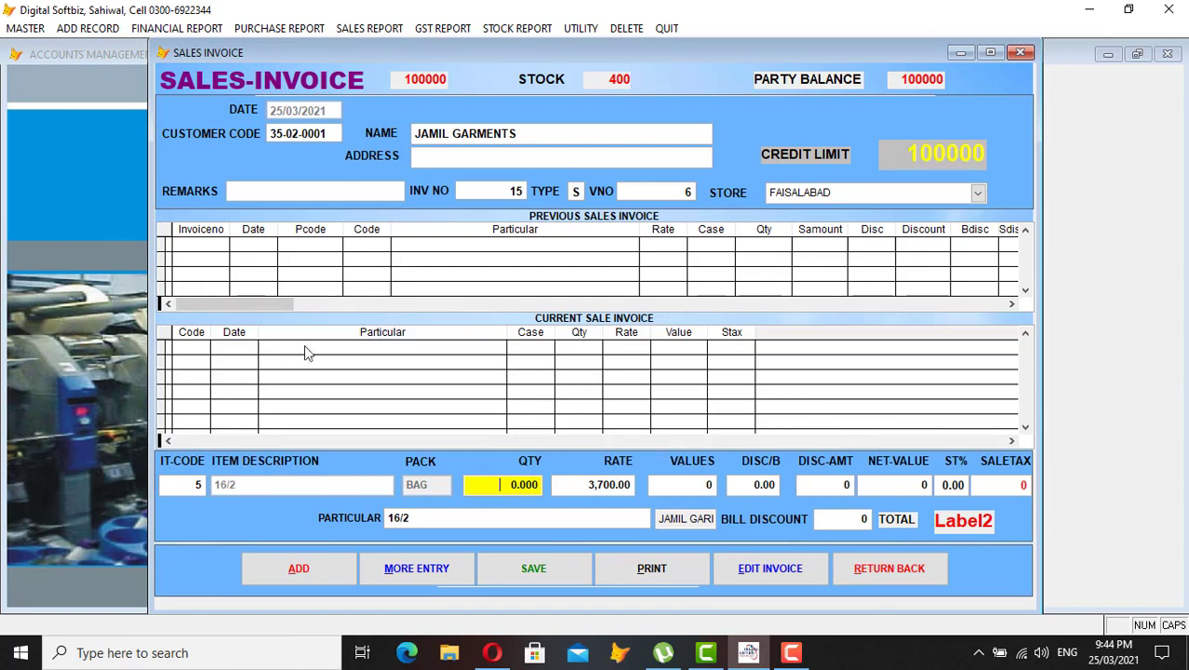
# - Enter 100 bags at 3,700 with 17% sales tax, save invoice 15 at 432,900, and print it
pyautogui.write('100')
pyautogui.press('Return')
pyautogui.press('Return')
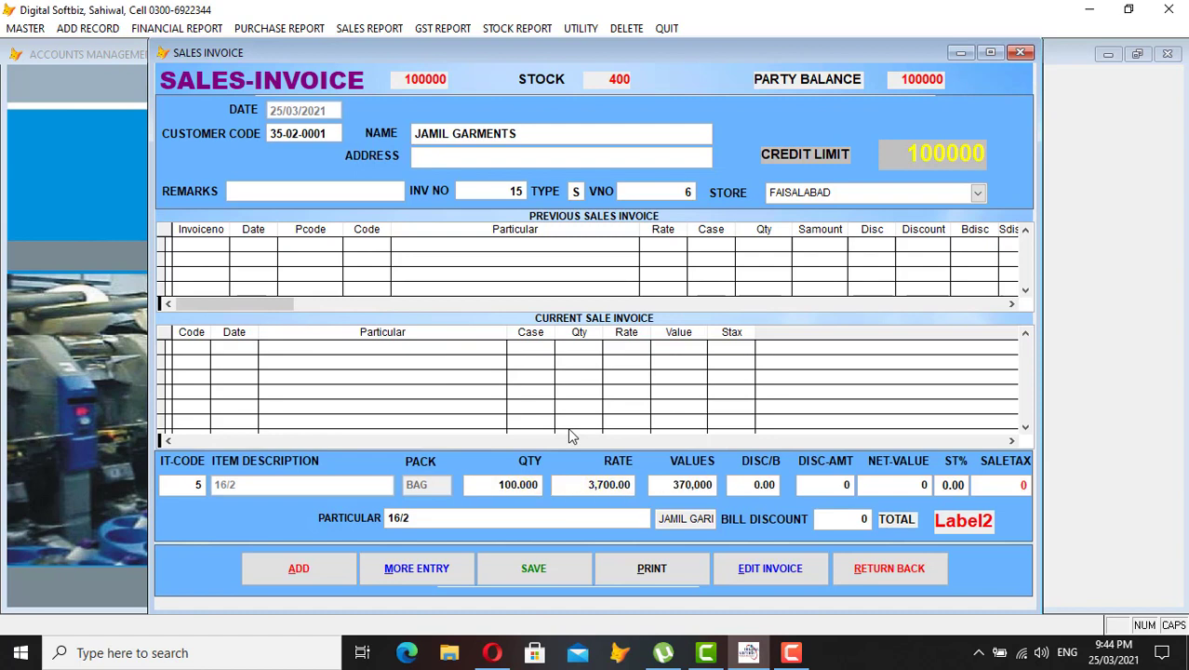
pyautogui.press('Return')
pyautogui.press('Return')
pyautogui.press('Return')
pyautogui.press('Return')
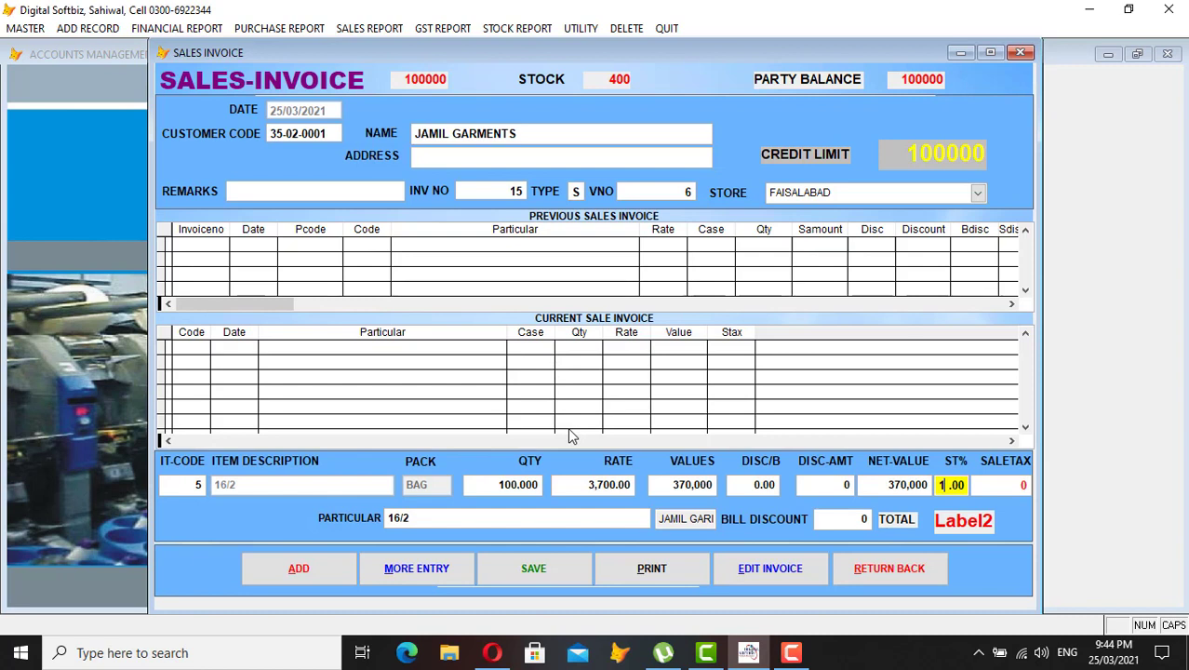
pyautogui.press('Return')
pyautogui.press('Return')
pyautogui.press('Return')
pyautogui.press('Return')
pyautogui.press('Return')
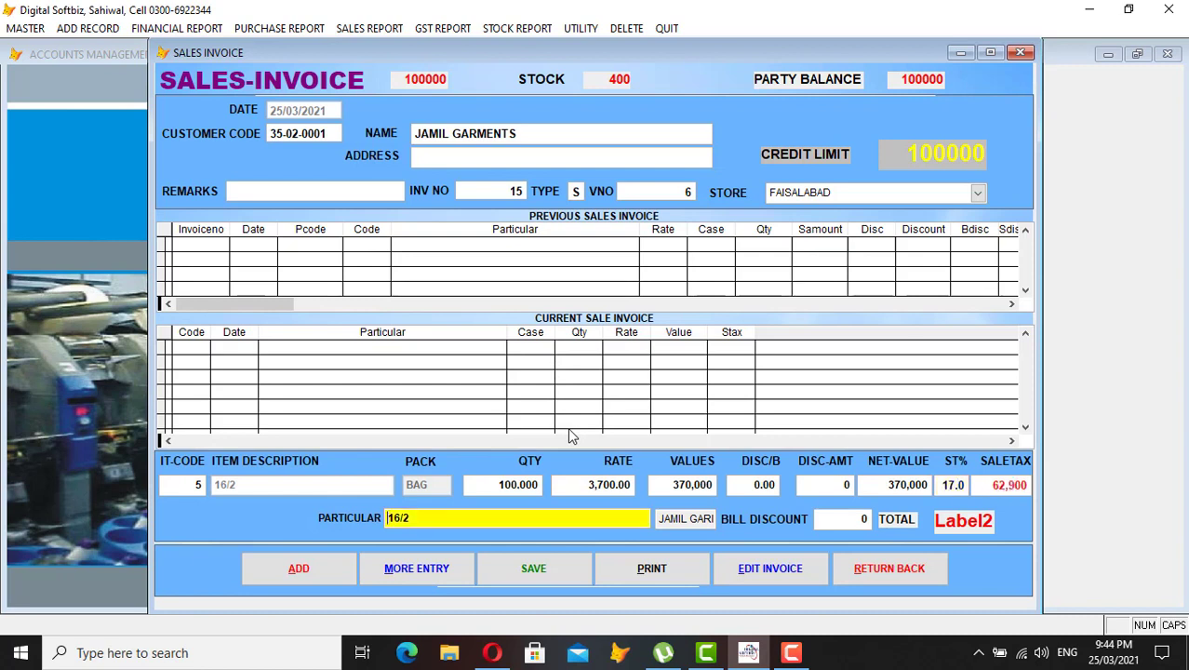
pyautogui.press('Return')
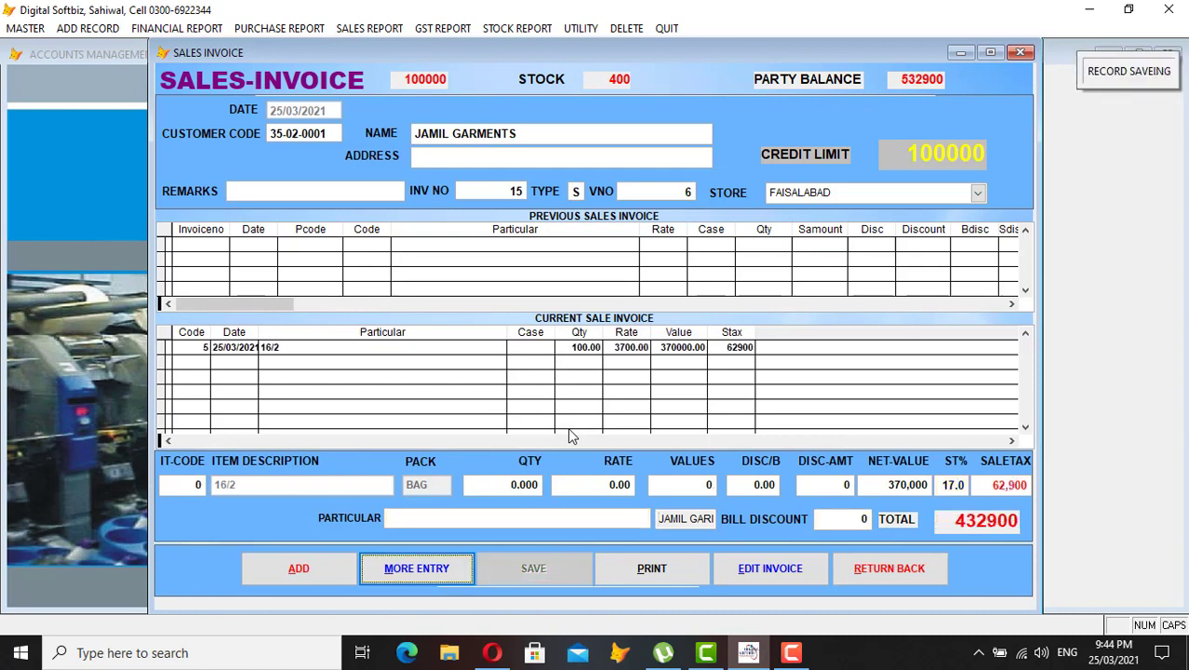
pyautogui.click(690, 575)
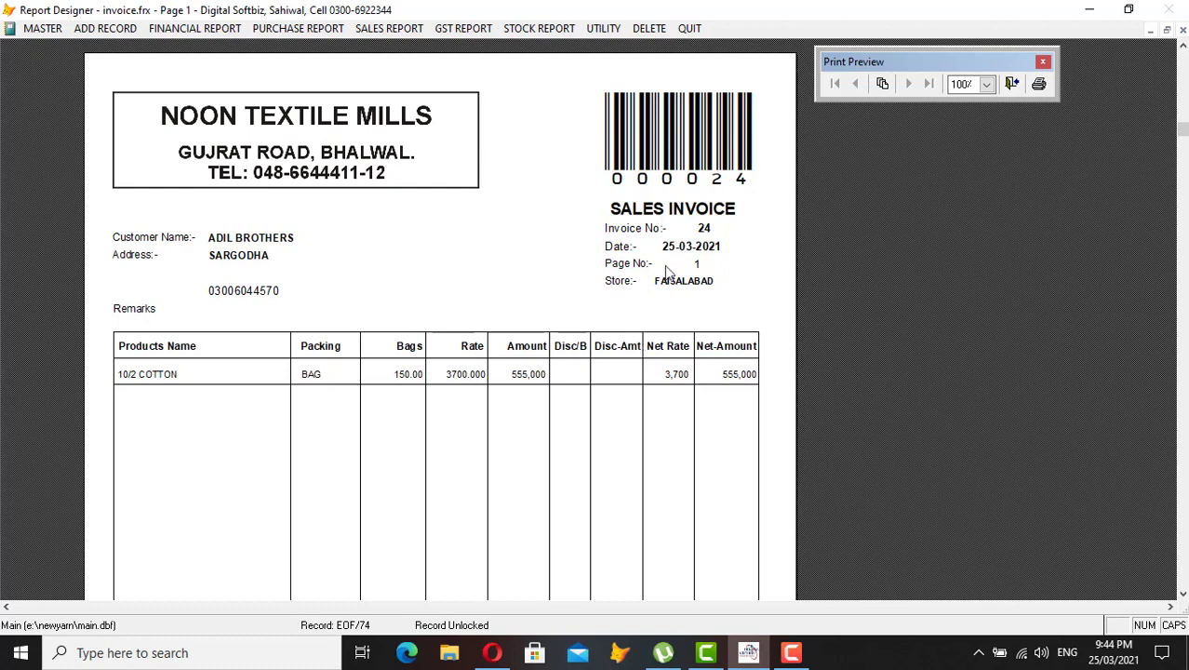
# - Close the print preview and try previewing sales invoice 12, which comes up empty
pyautogui.press('Escape')
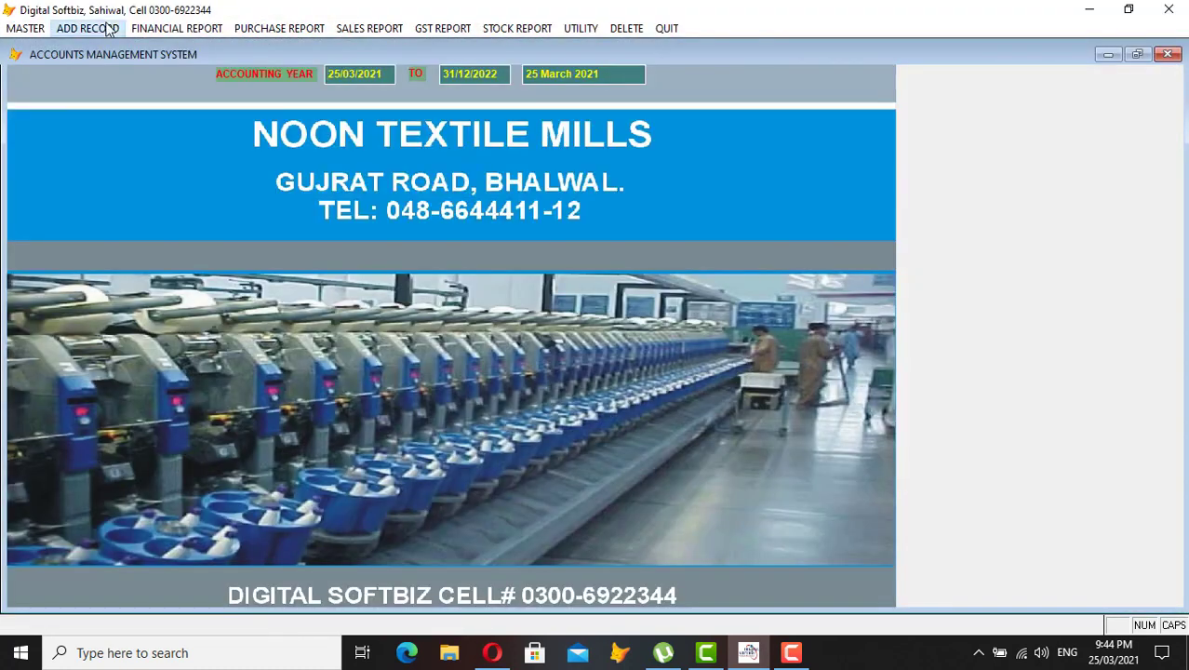
pyautogui.click(104, 28)
pyautogui.click(183, 272)
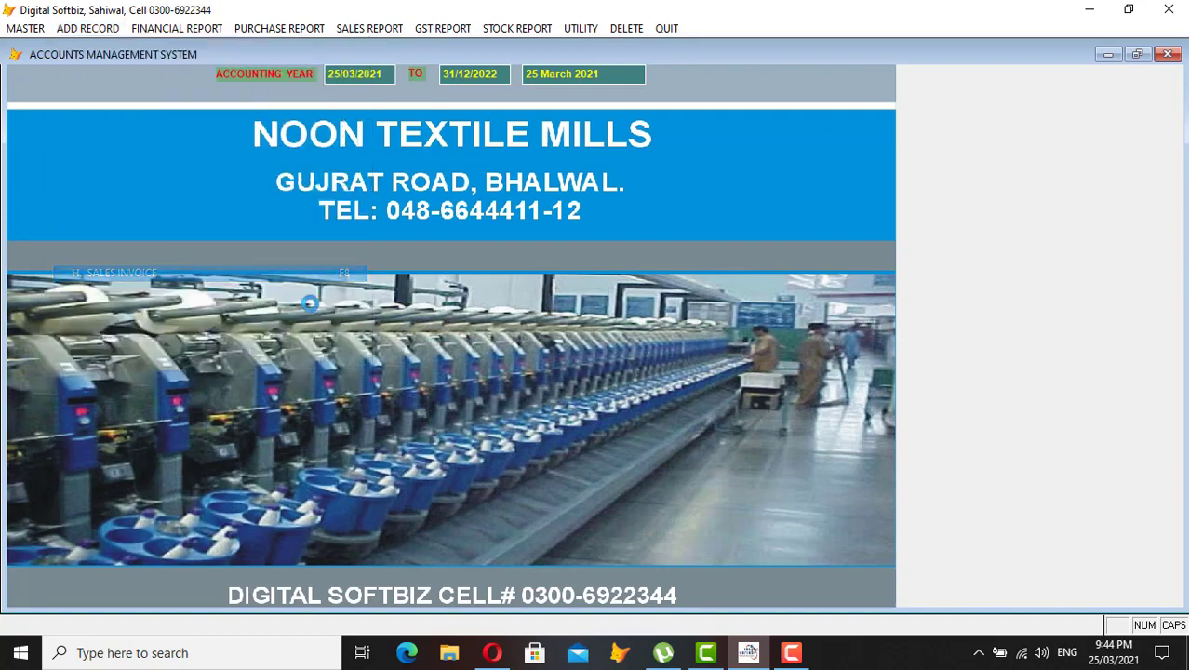
pyautogui.click(656, 567)
pyautogui.press('Return')
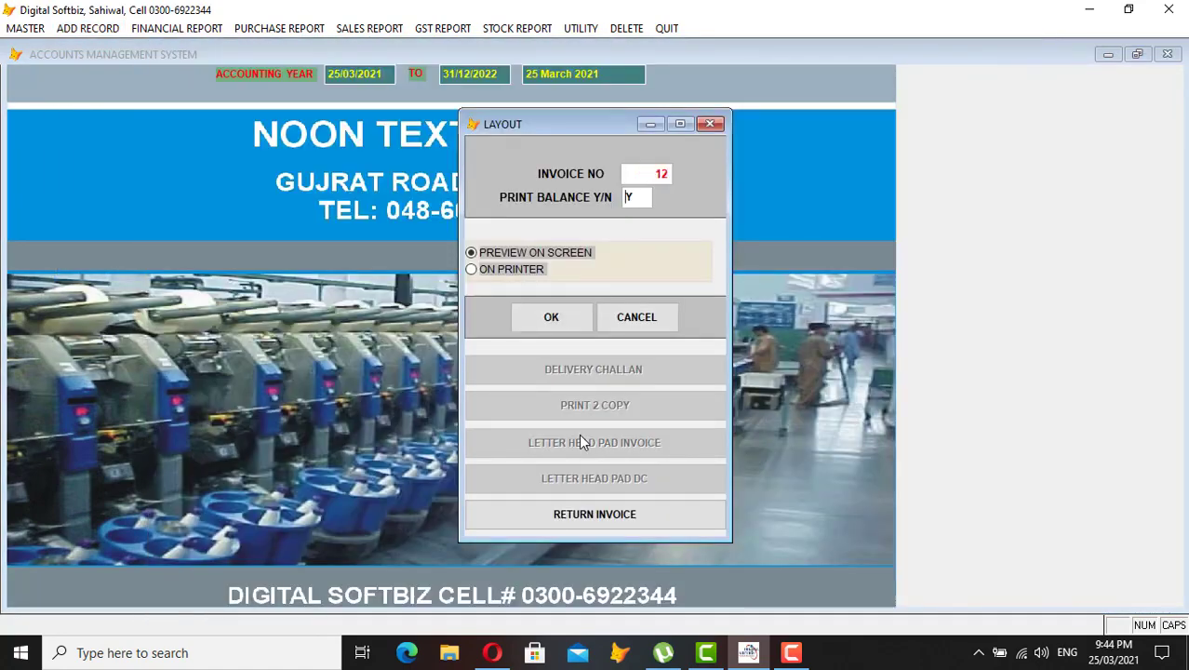
pyautogui.press('Return')
pyautogui.press('Escape')
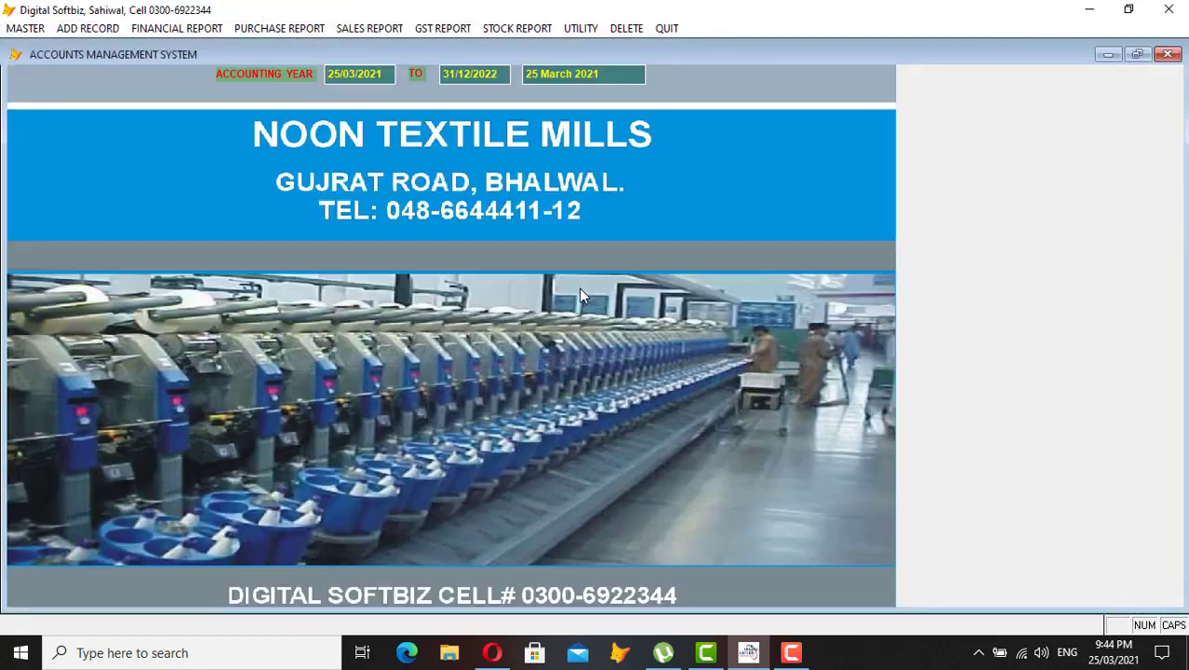
# - Preview sales invoice 24 for ADIL BROTHERS: 150 bags of 10/2 COTTON at 3,700, totalling 555,000
pyautogui.click(88, 28)
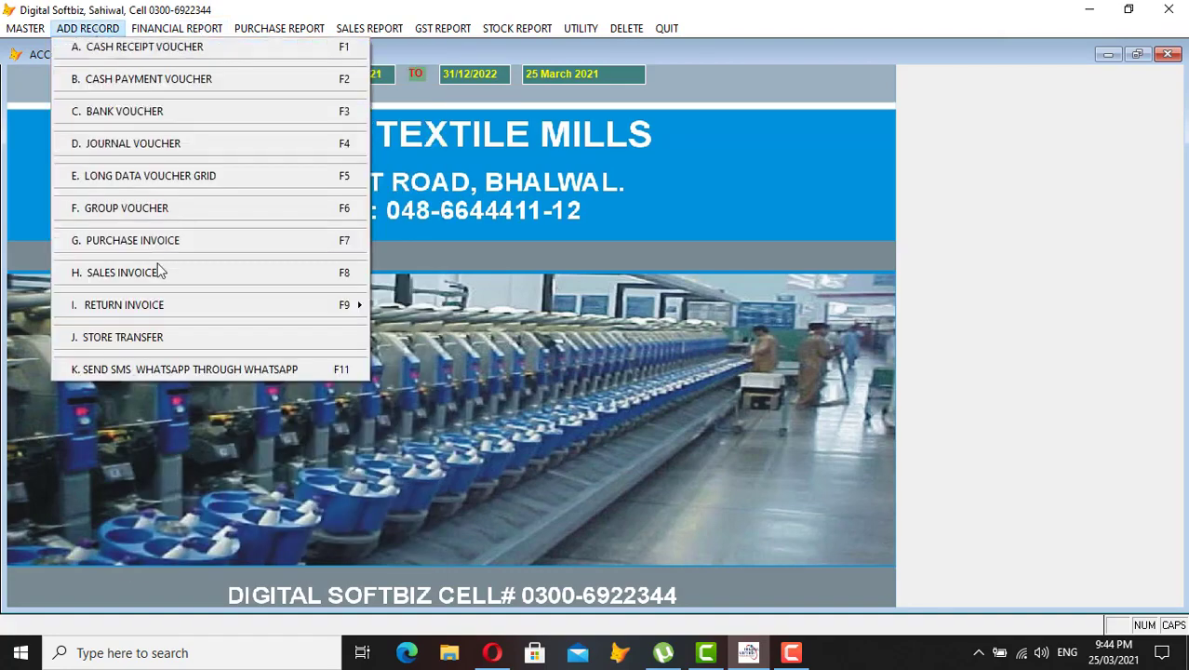
pyautogui.click(154, 272)
pyautogui.click(653, 565)
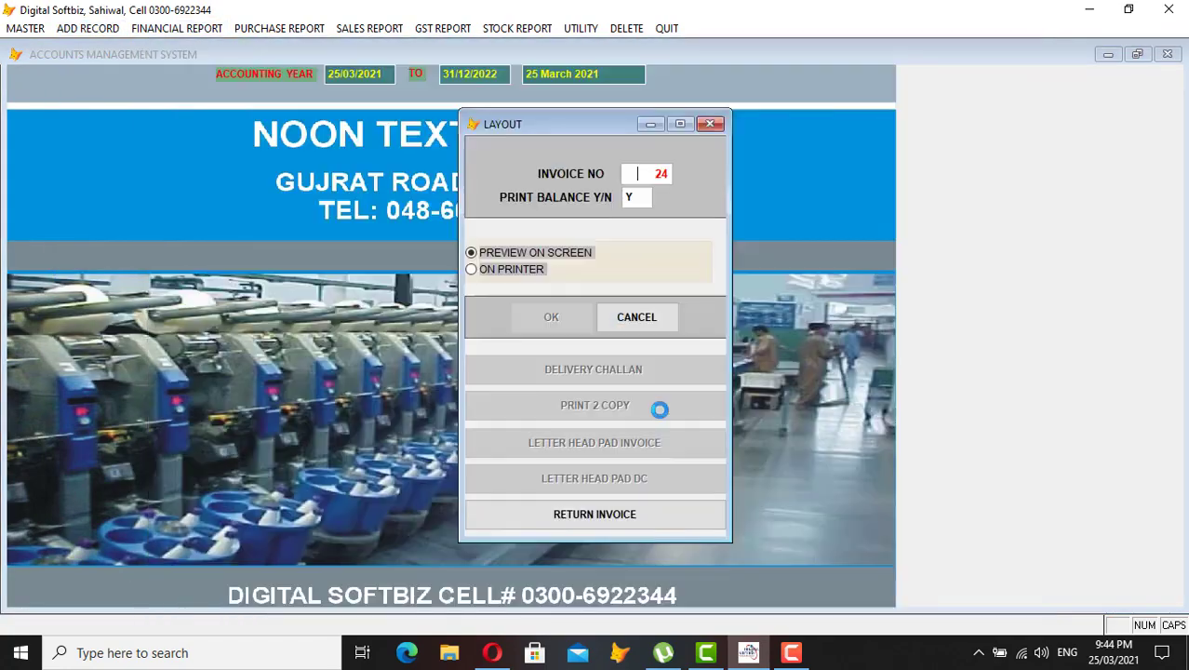
pyautogui.press('Return')
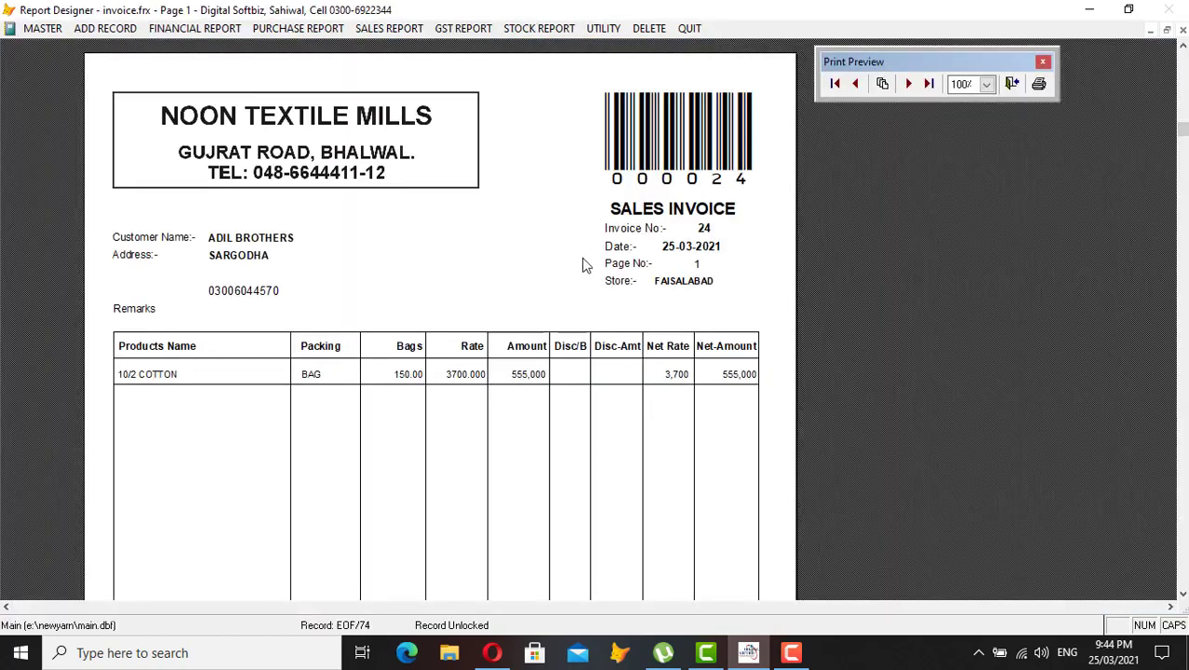
pyautogui.scroll(-5, 494, 233)
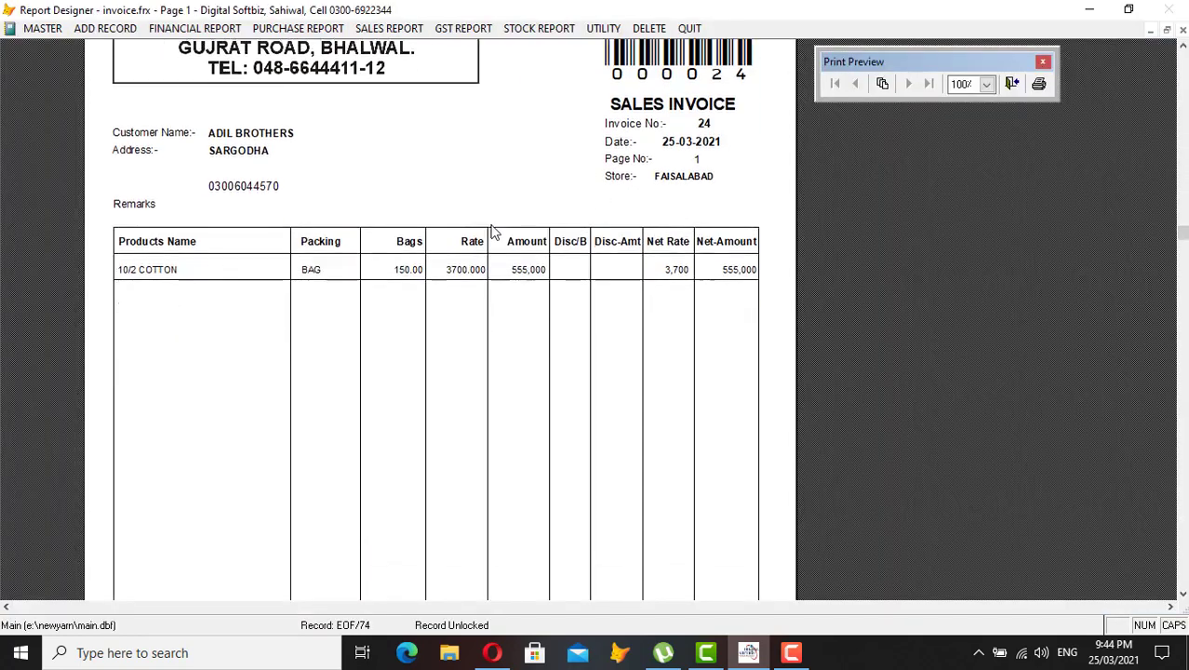
pyautogui.scroll(-5, 495, 233)
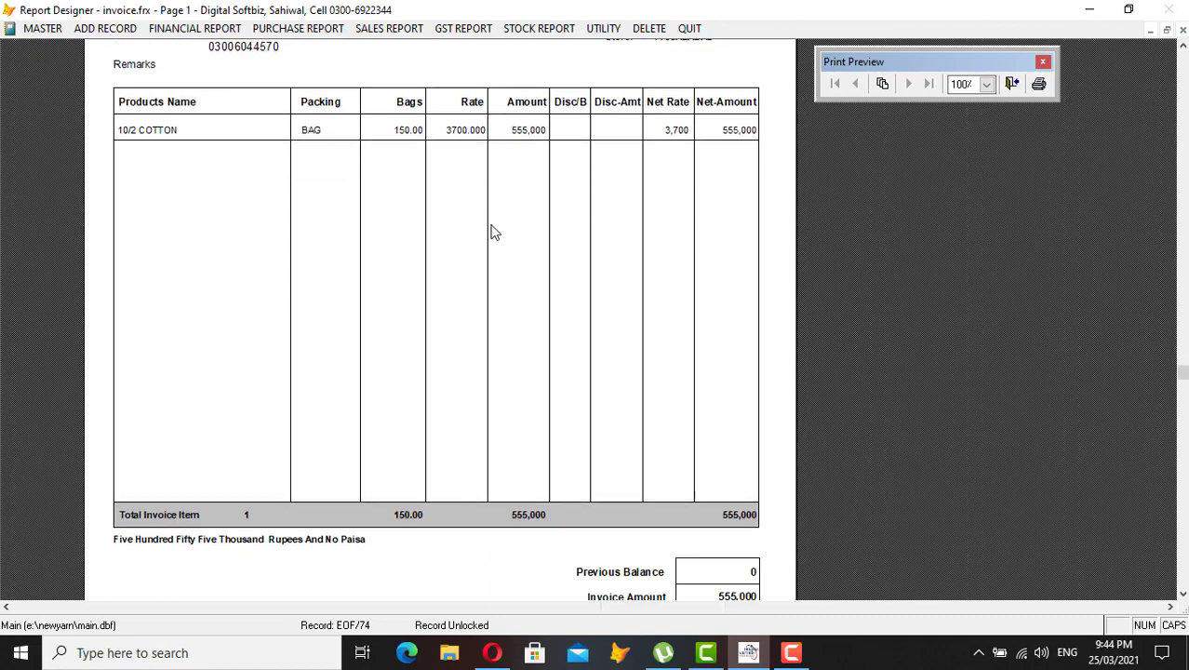
pyautogui.scroll(-1, 494, 233)
pyautogui.press('Escape')
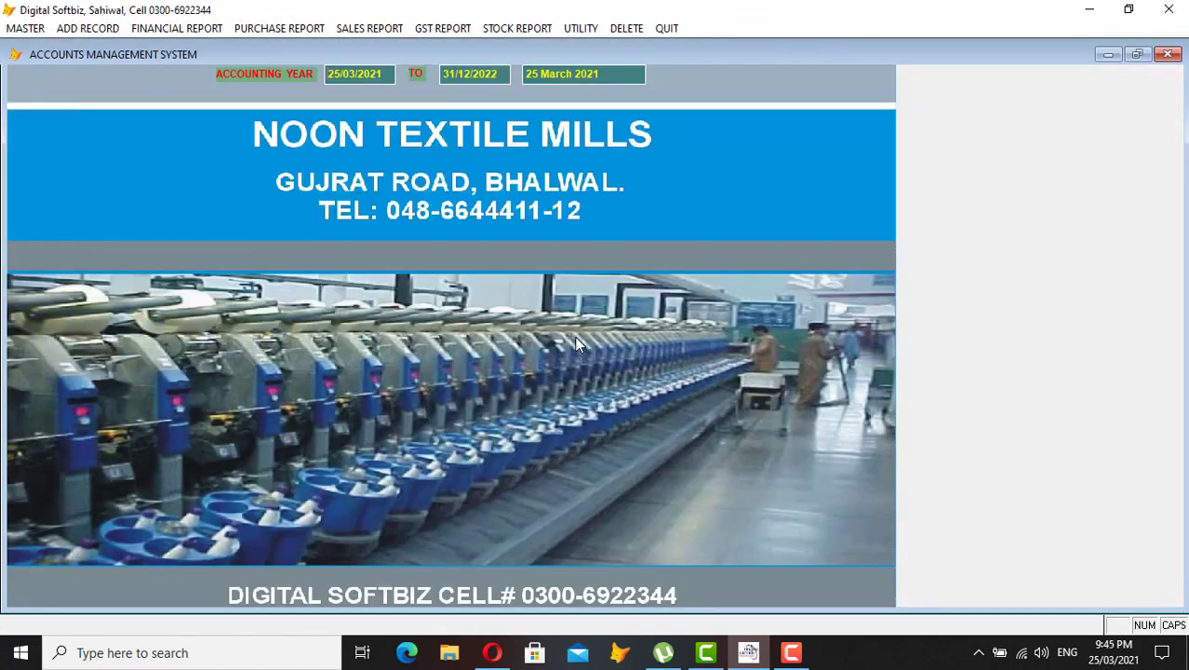
pyautogui.click(387, 31)
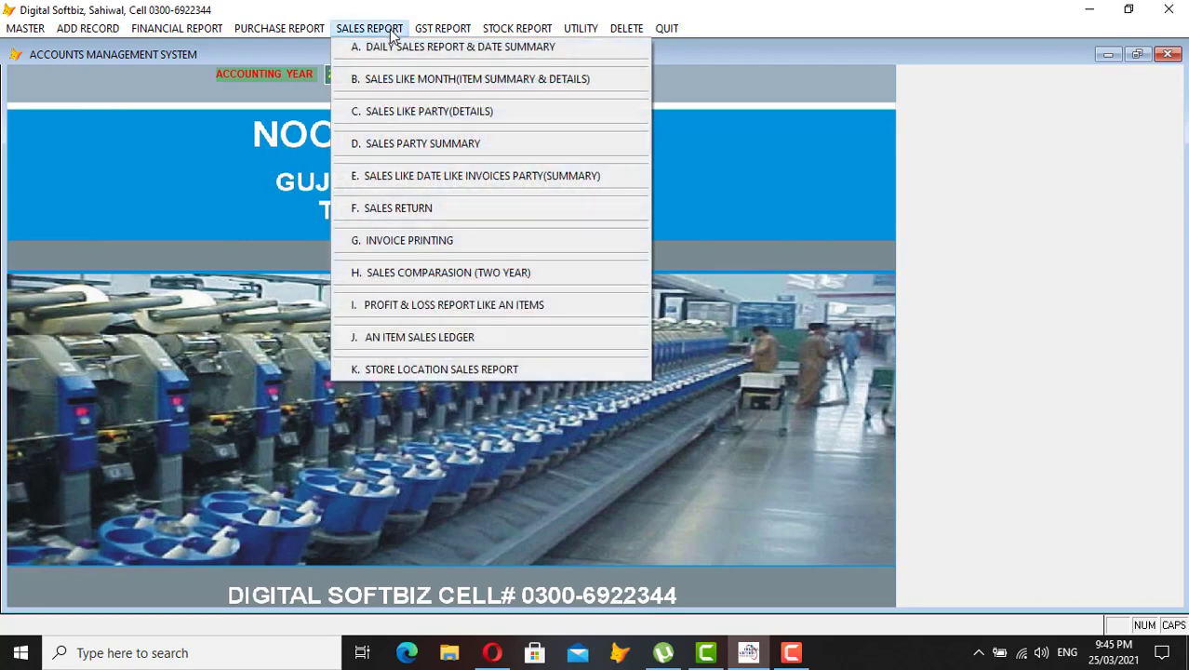
pyautogui.click(407, 48)
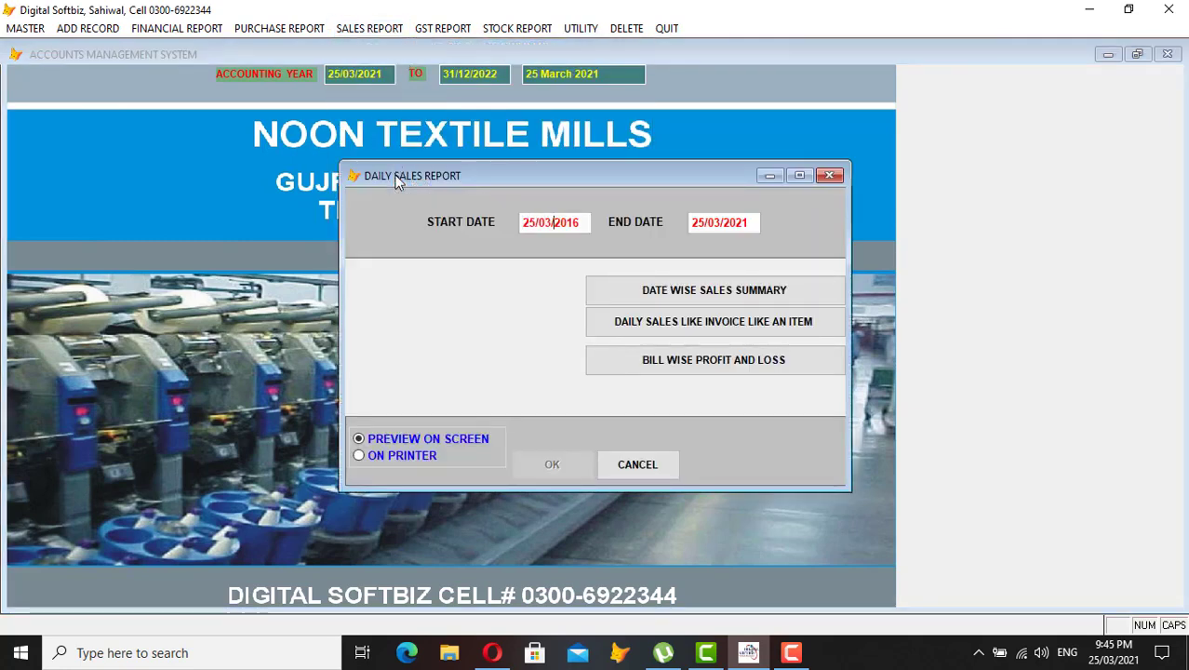
pyautogui.write('2')
pyautogui.press('Return')
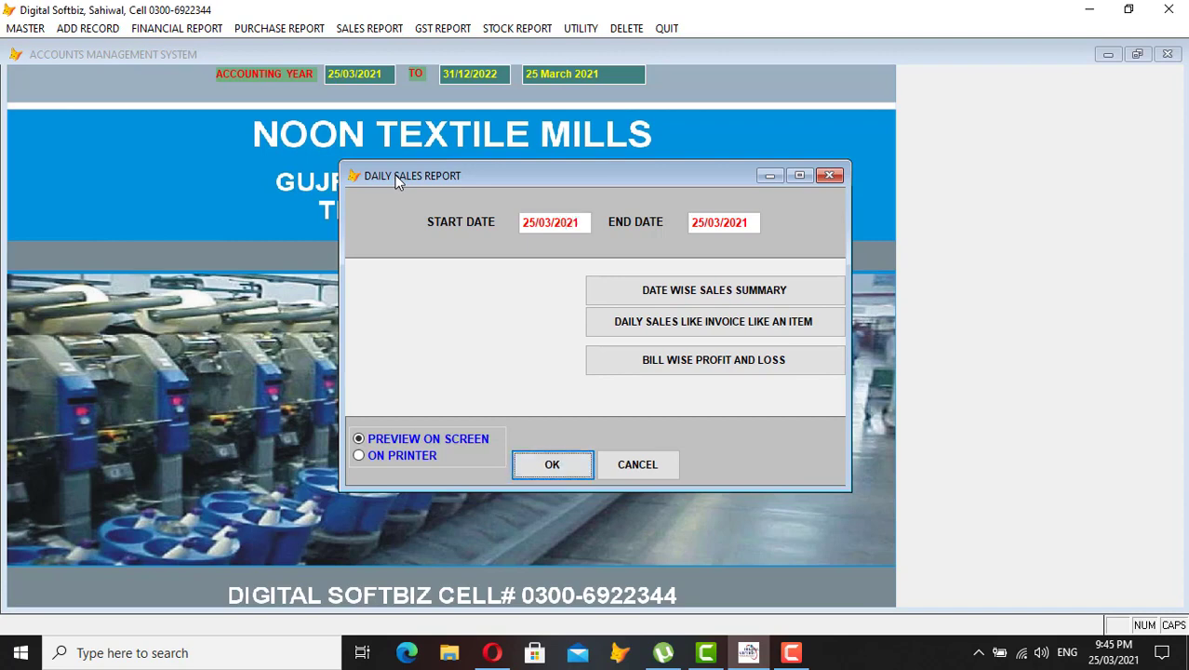
pyautogui.press('Return')
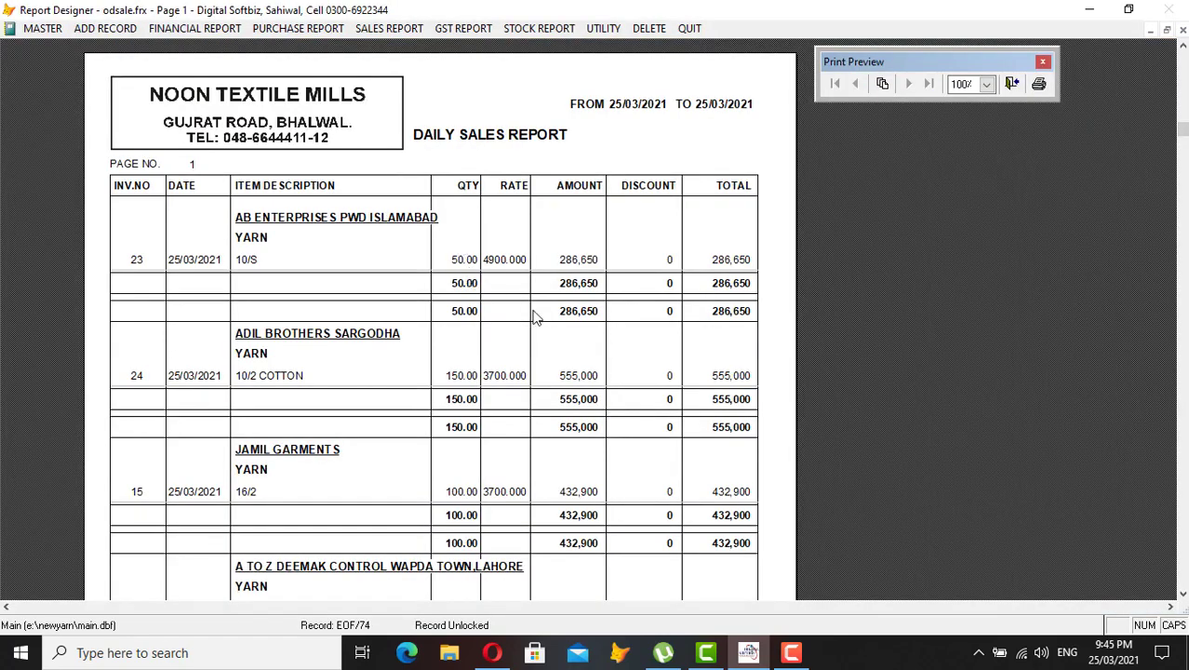
pyautogui.scroll(-1, 535, 317)
pyautogui.scroll(-4, 536, 317)
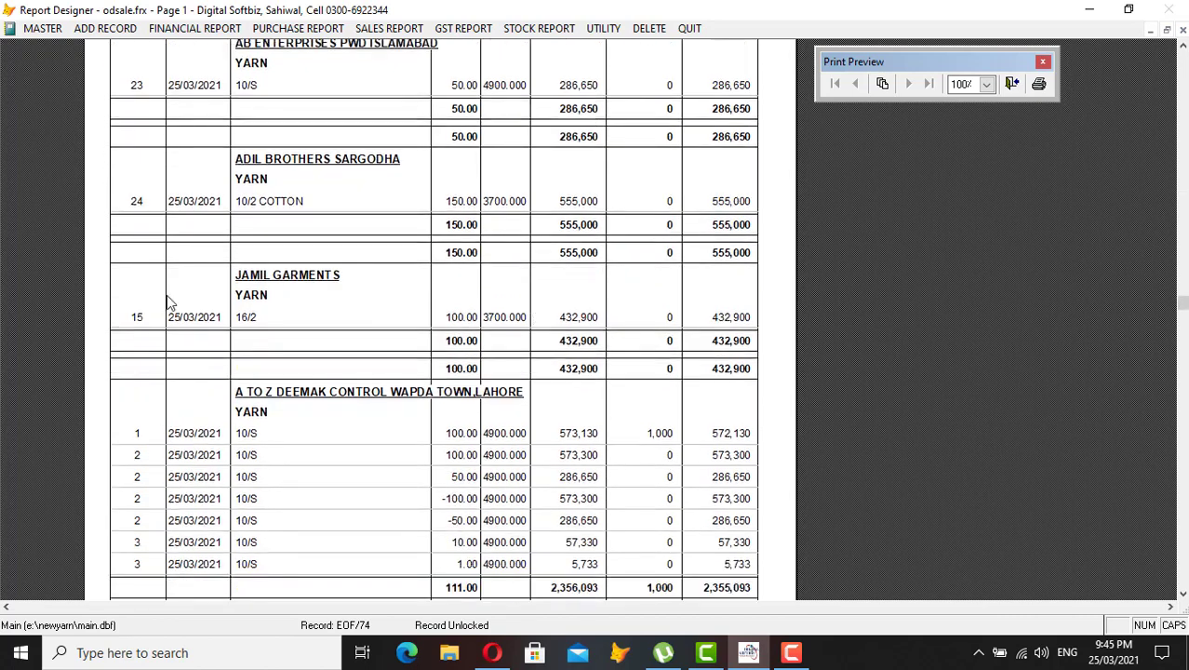
pyautogui.scroll(2, 168, 302)
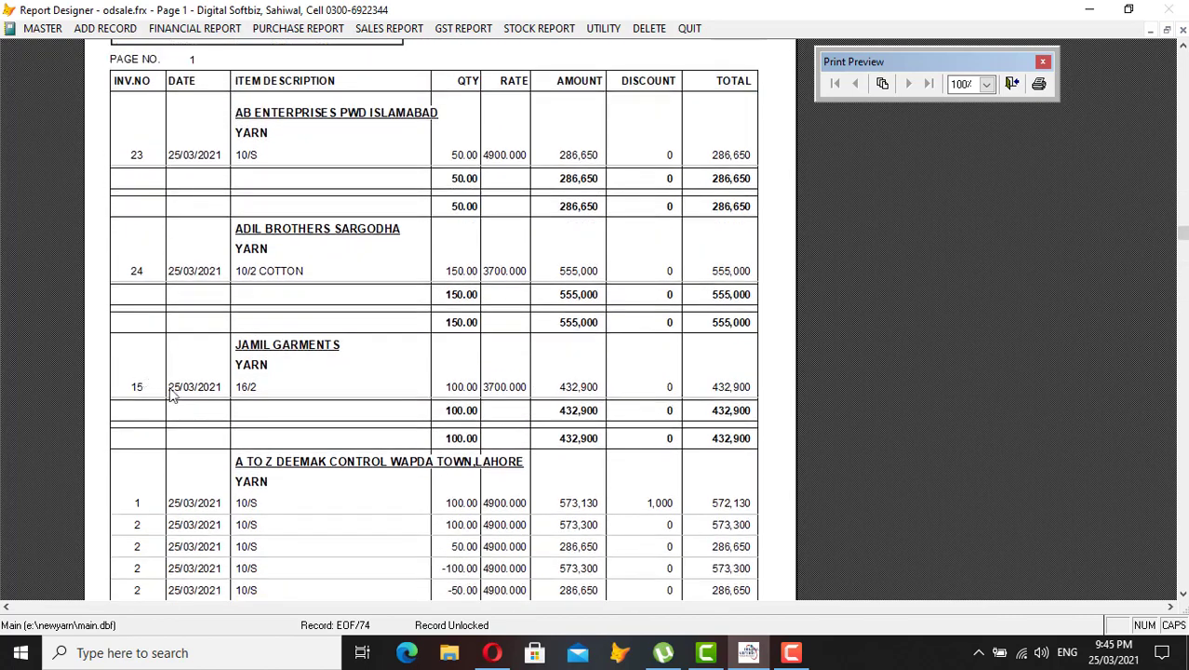
pyautogui.press('Escape')
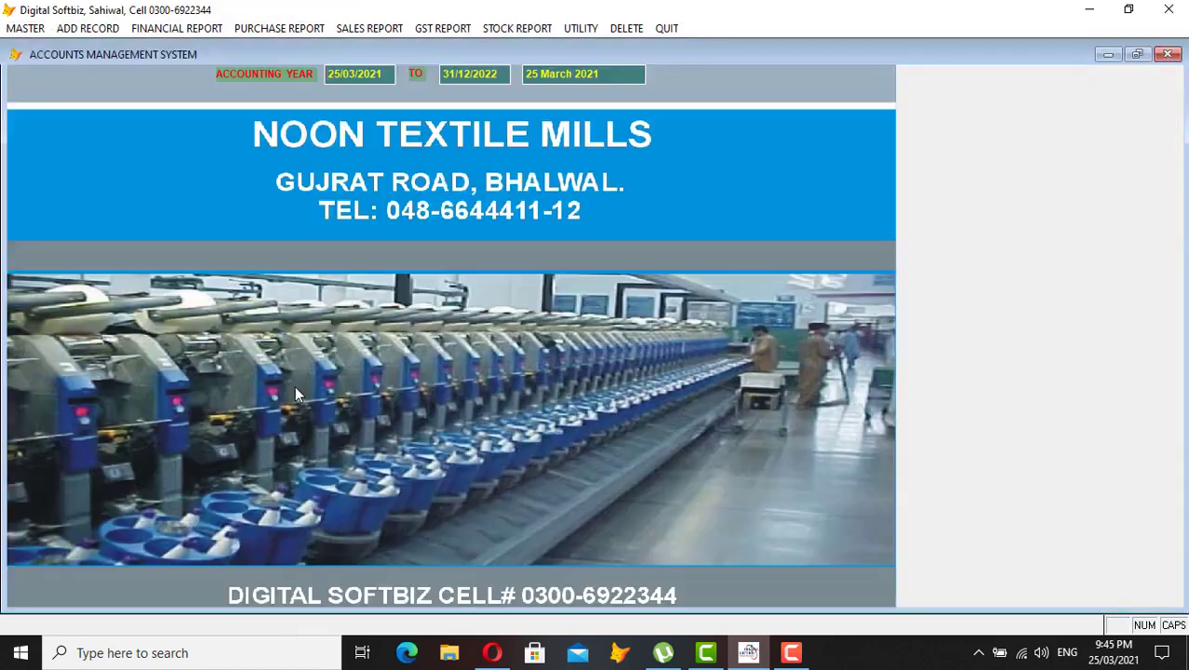
pyautogui.click(88, 28)
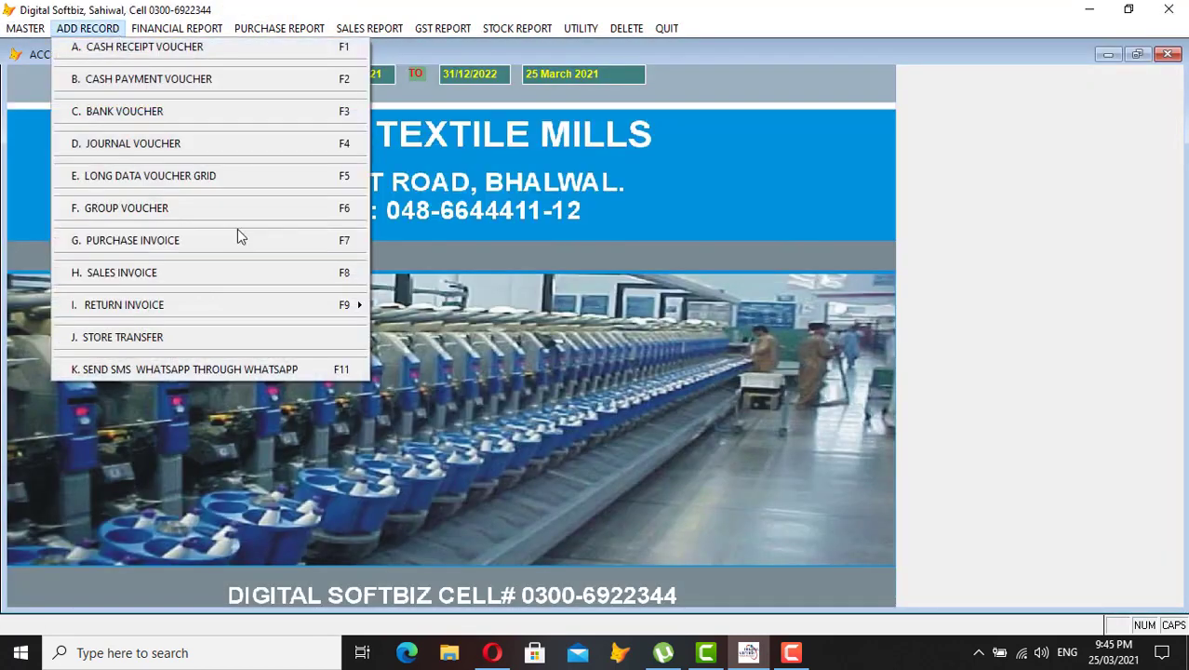
pyautogui.click(235, 273)
pyautogui.click(644, 566)
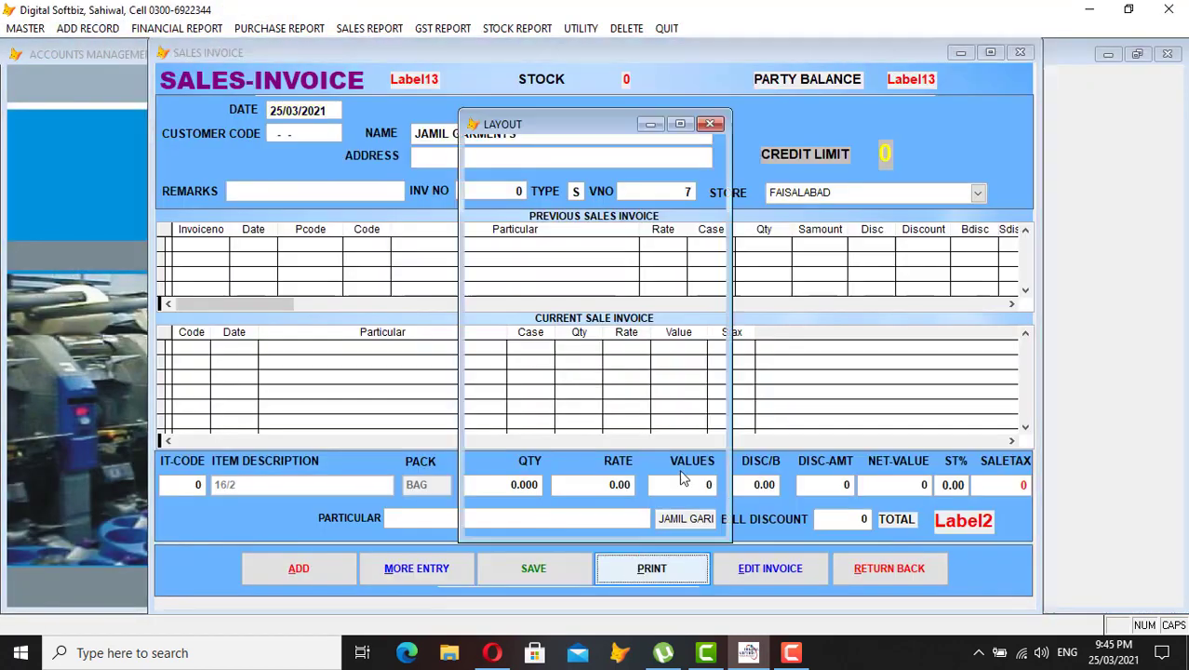
pyautogui.write('15')
pyautogui.press('Return')
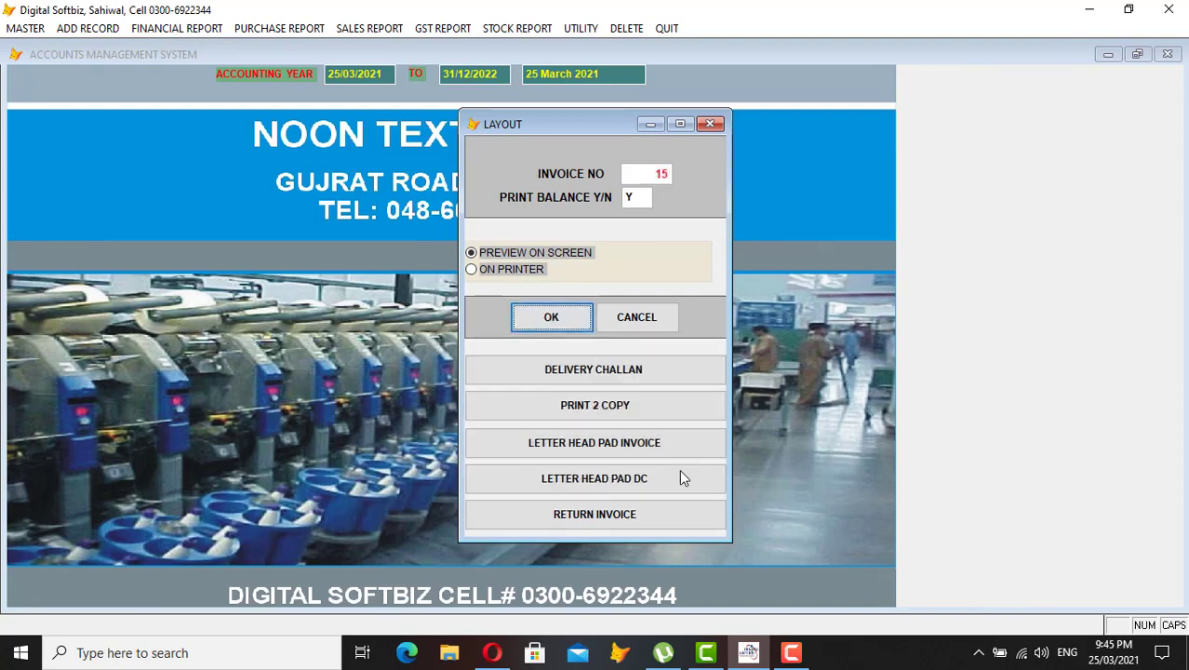
pyautogui.press('Return')
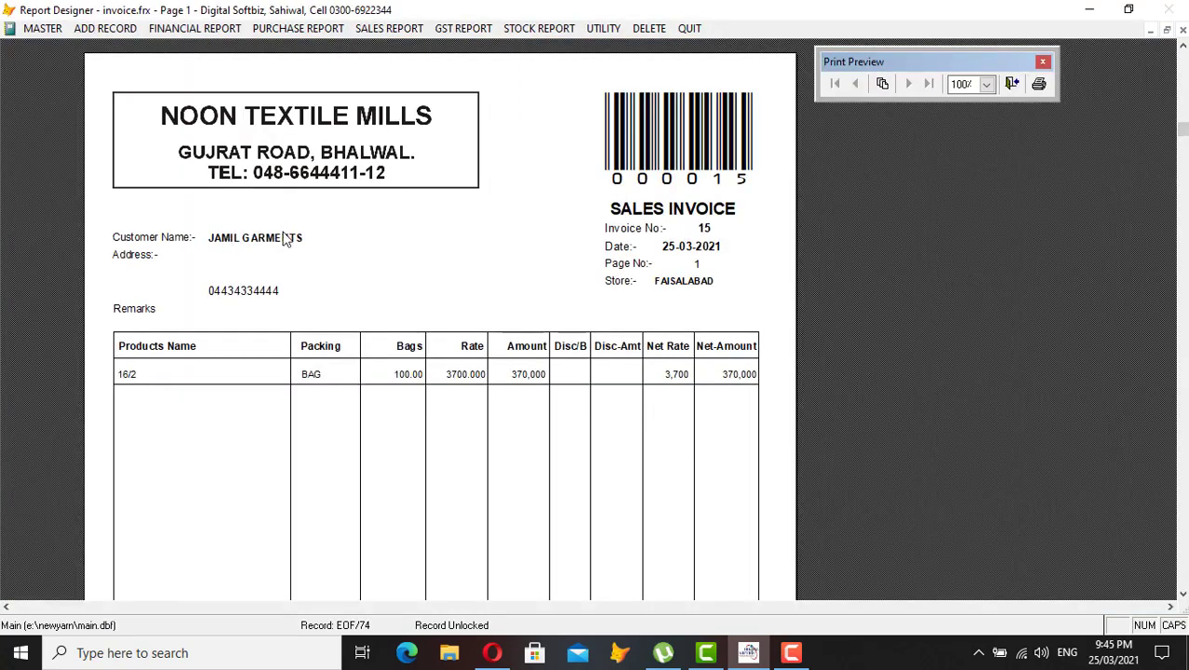
pyautogui.scroll(-3, 521, 357)
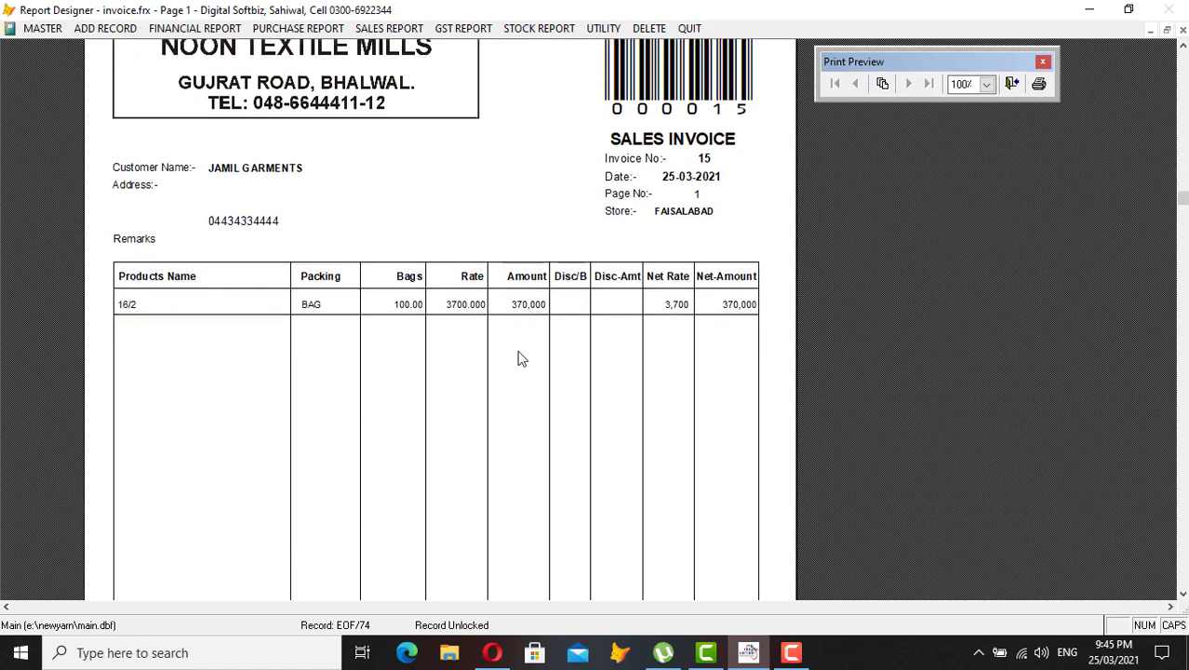
pyautogui.scroll(-3, 417, 288)
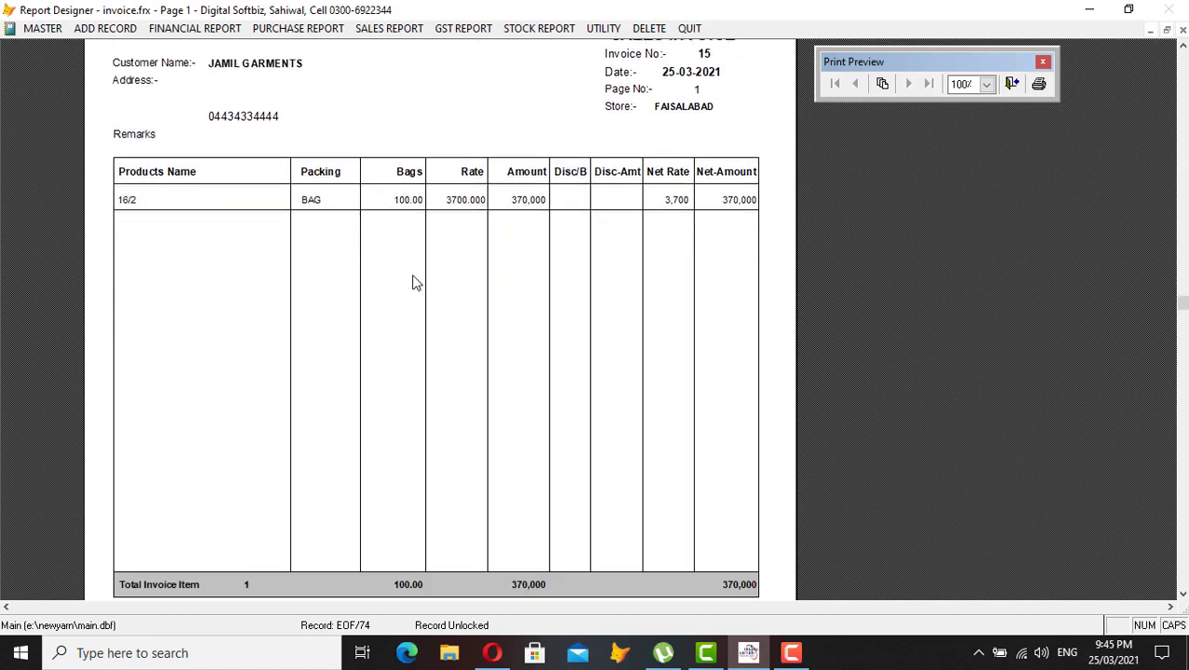
pyautogui.scroll(-3, 414, 283)
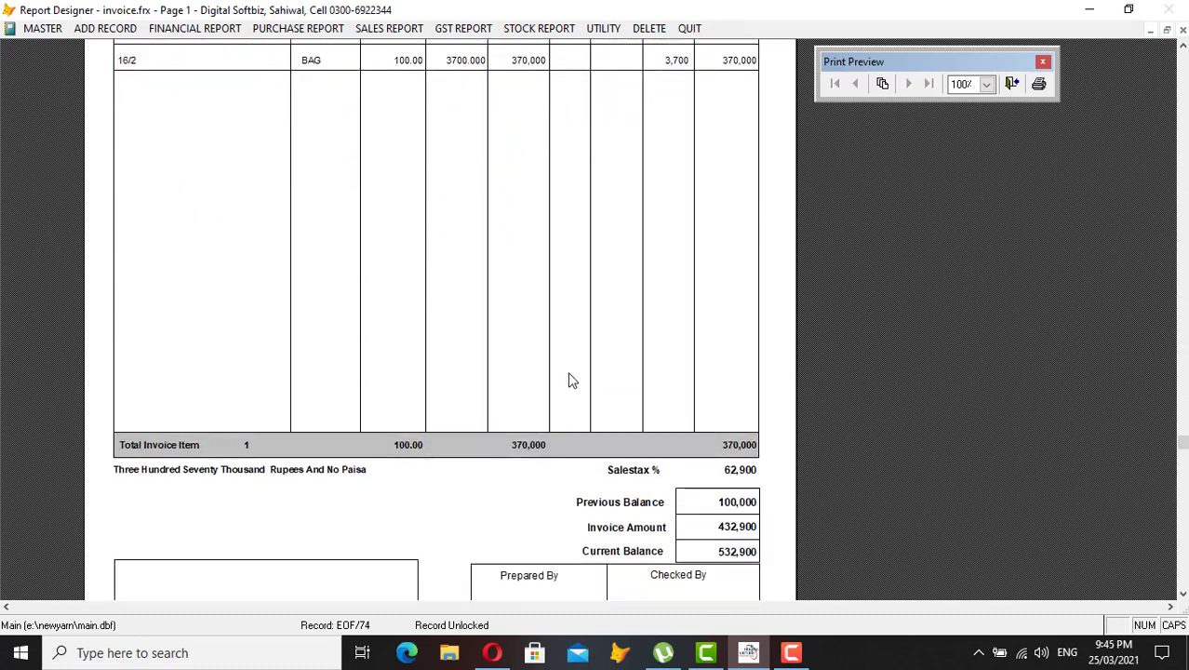
pyautogui.scroll(-3, 763, 469)
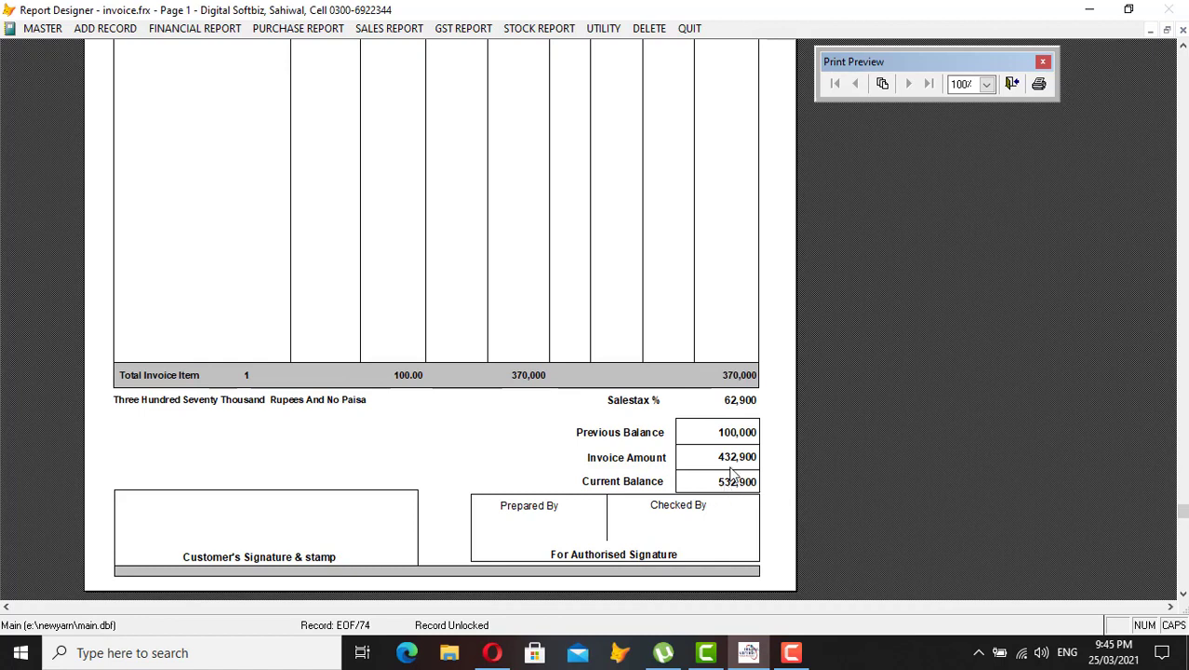
pyautogui.press('Escape')
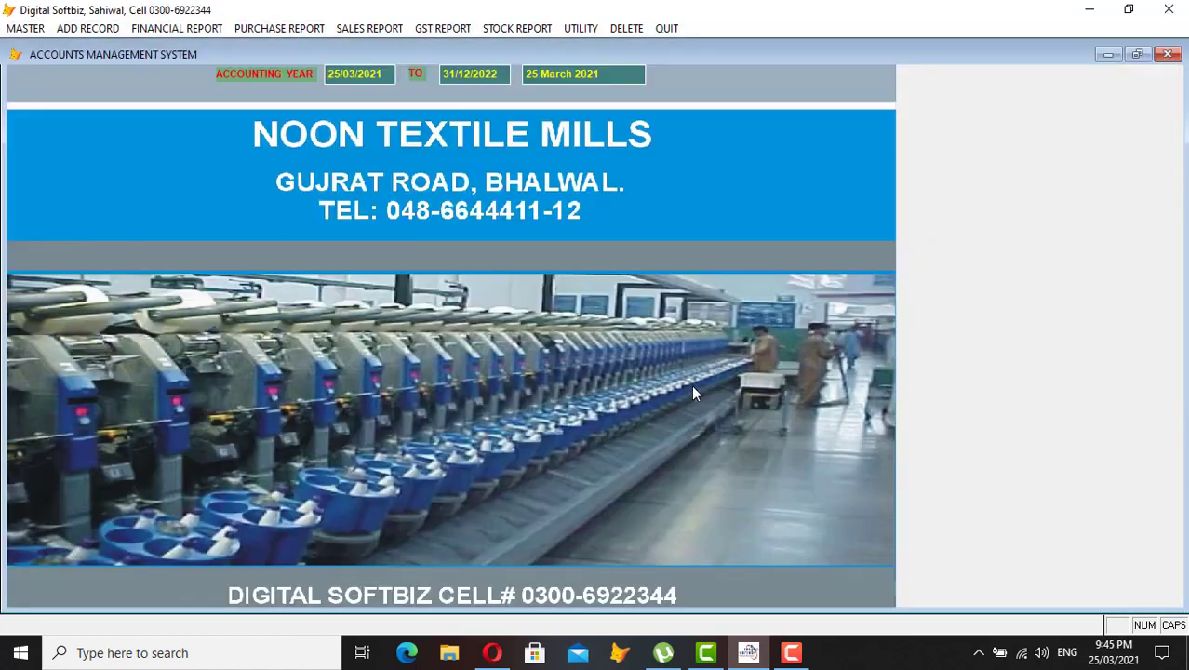
# - Preview and close the JAMIL GARMENTS ledger (532,900 DB balance), then open the sales reports list
pyautogui.click(215, 29)
pyautogui.click(195, 48)
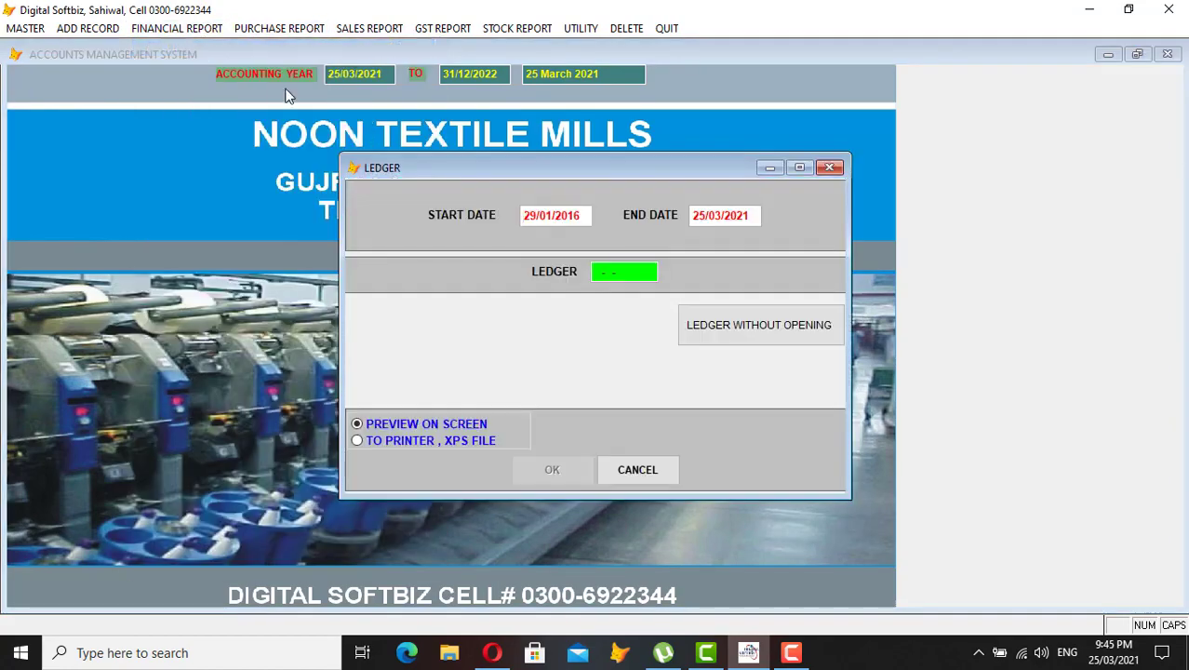
pyautogui.press('Return')
pyautogui.write('JAM')
pyautogui.press('Return')
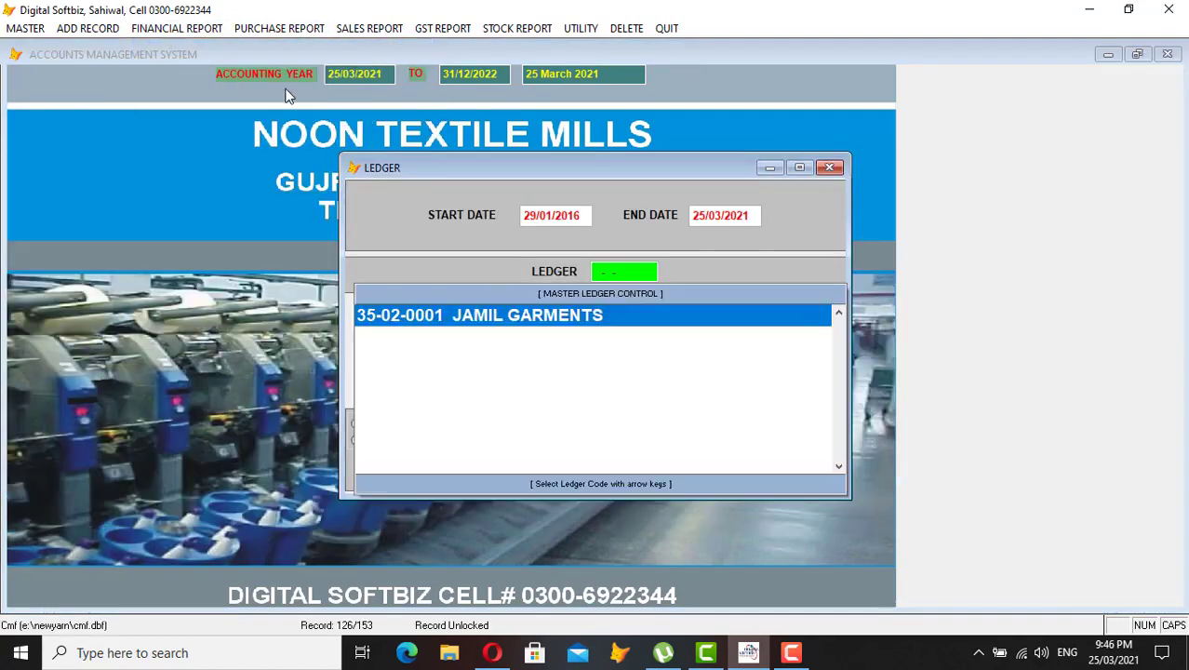
pyautogui.press('Return')
pyautogui.press('Return')
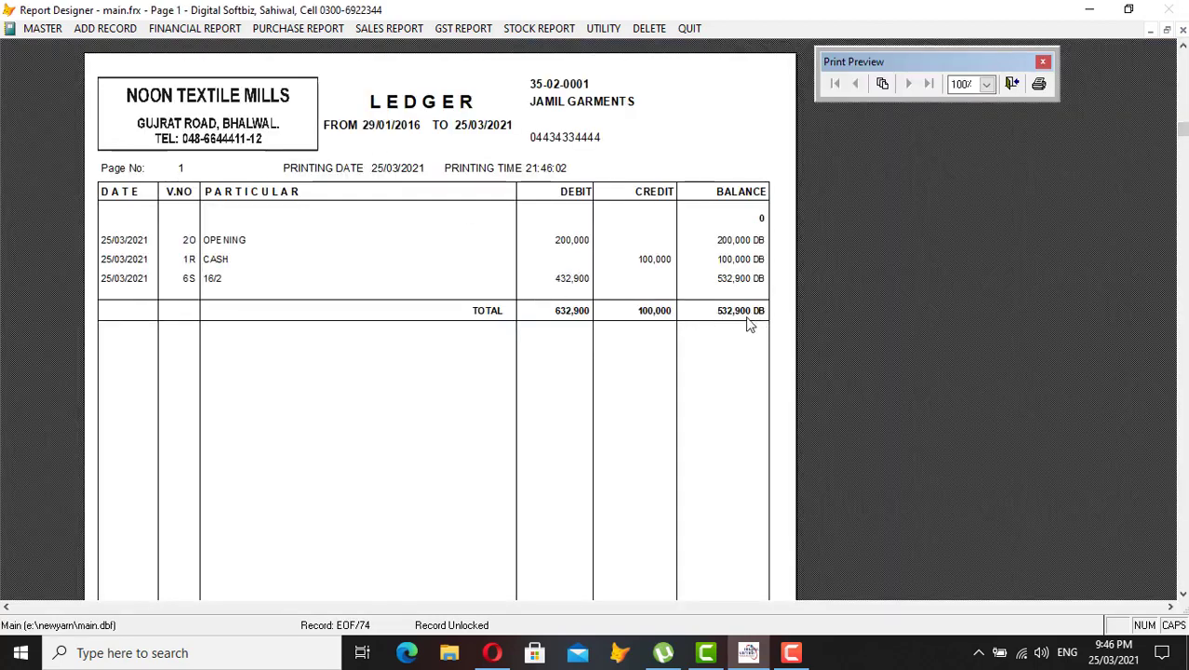
pyautogui.press('Escape')
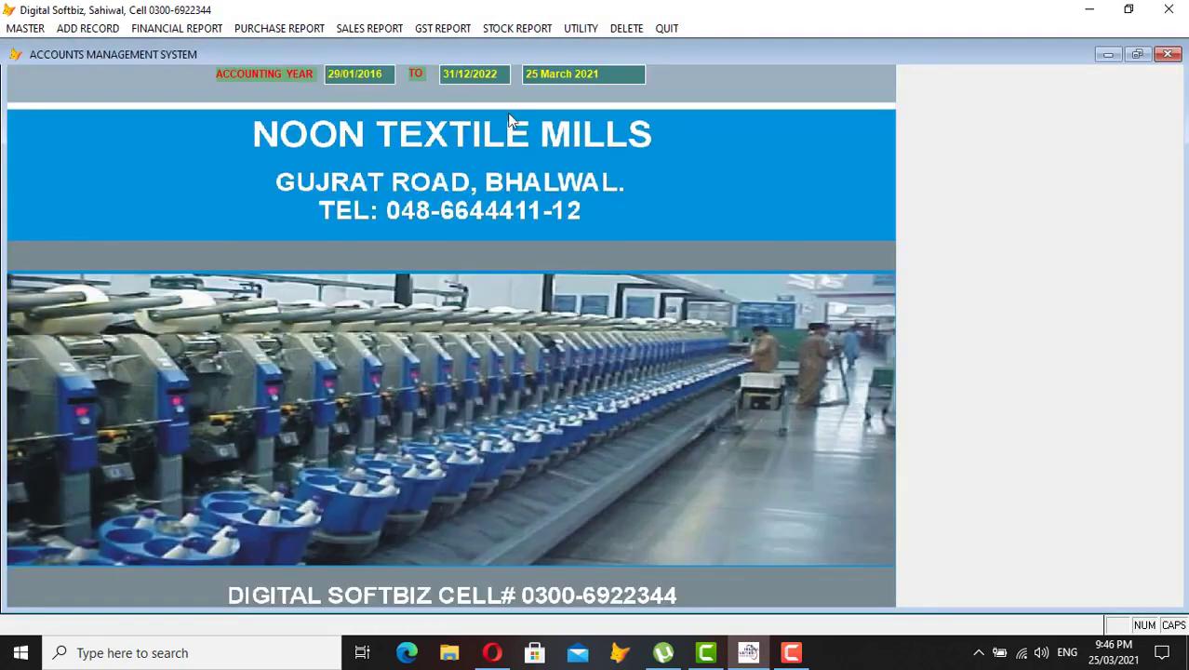
pyautogui.click(388, 27)
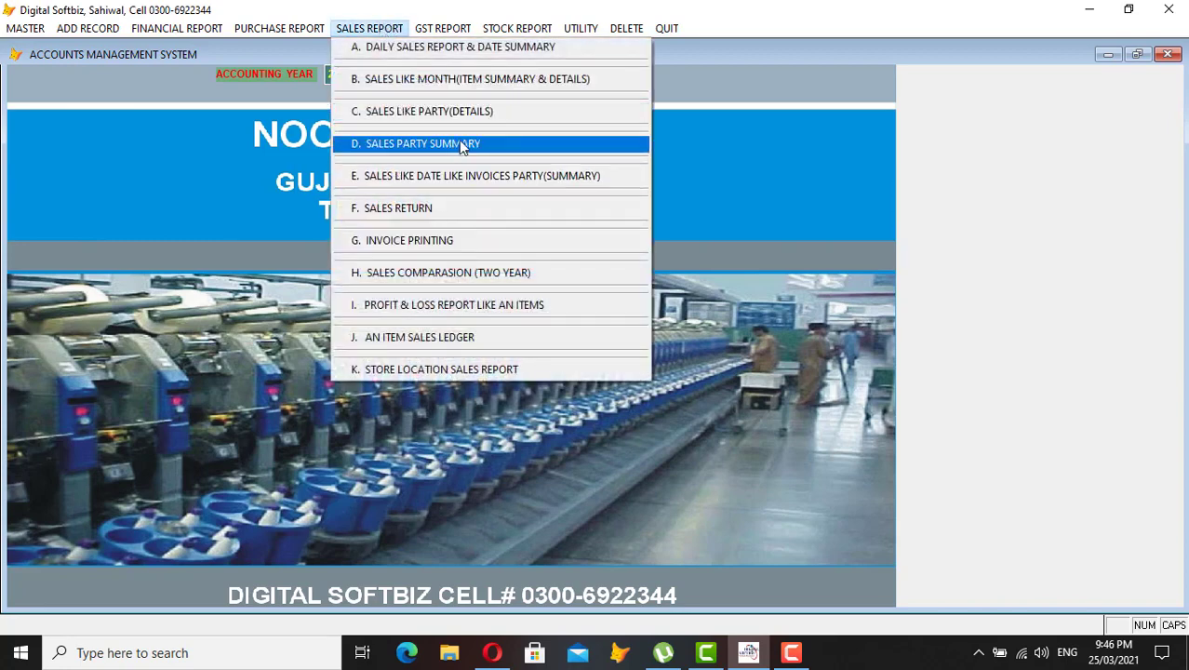
pyautogui.click(483, 113)
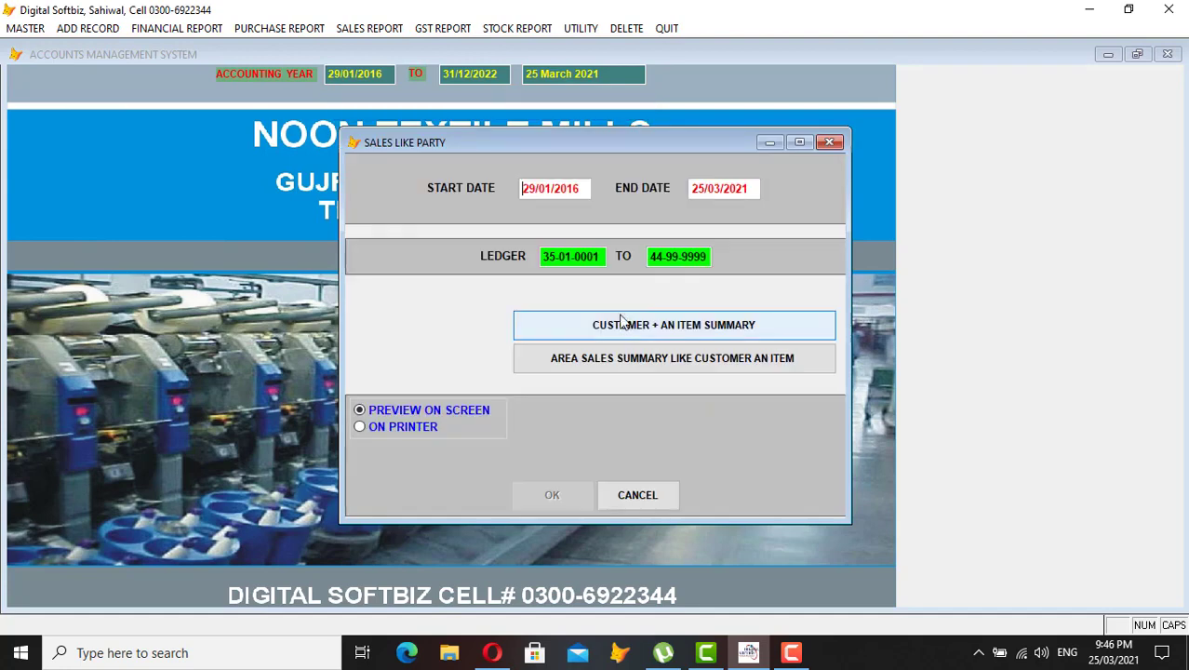
pyautogui.click(651, 501)
pyautogui.click(445, 33)
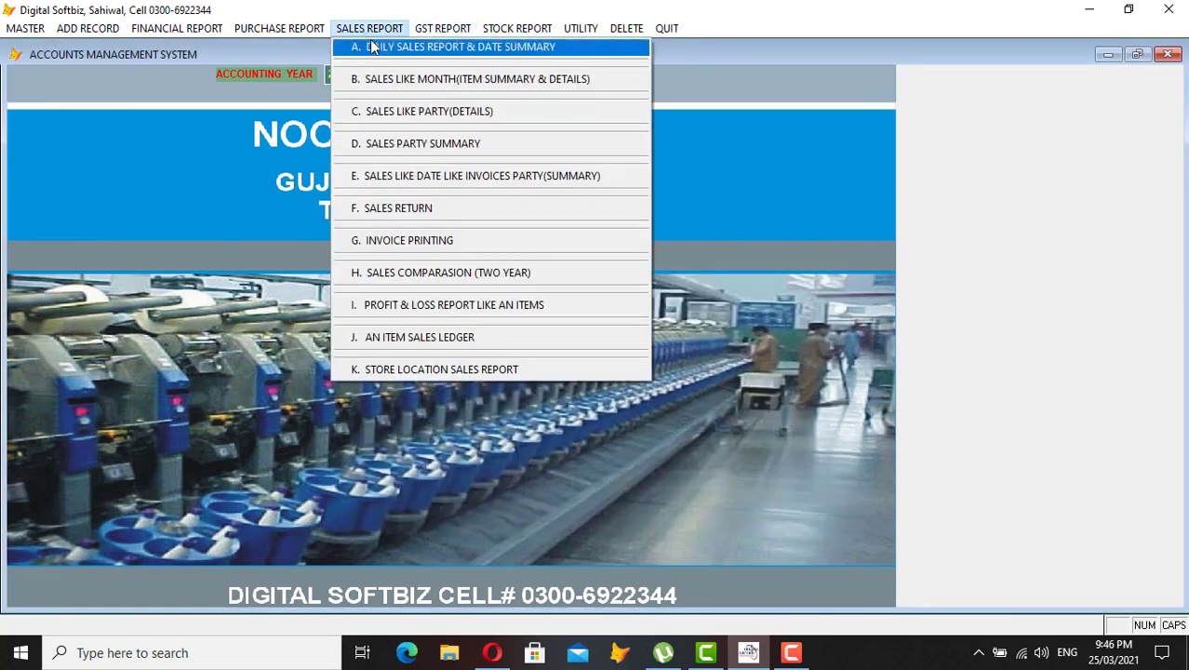
pyautogui.click(387, 45)
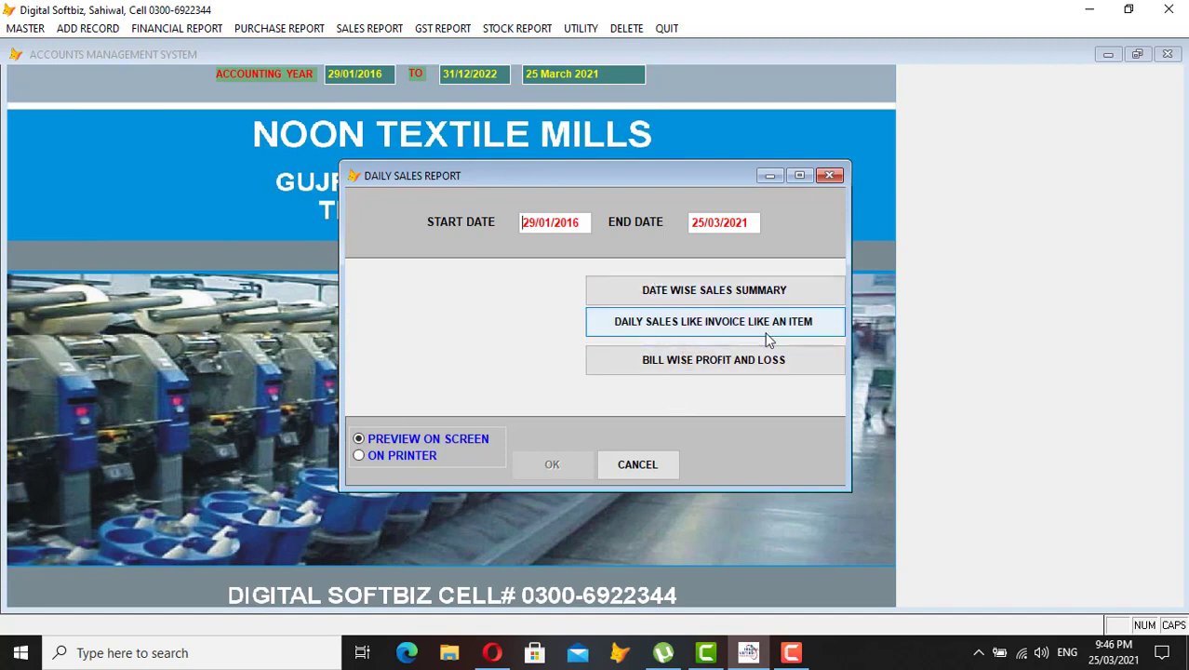
pyautogui.click(661, 464)
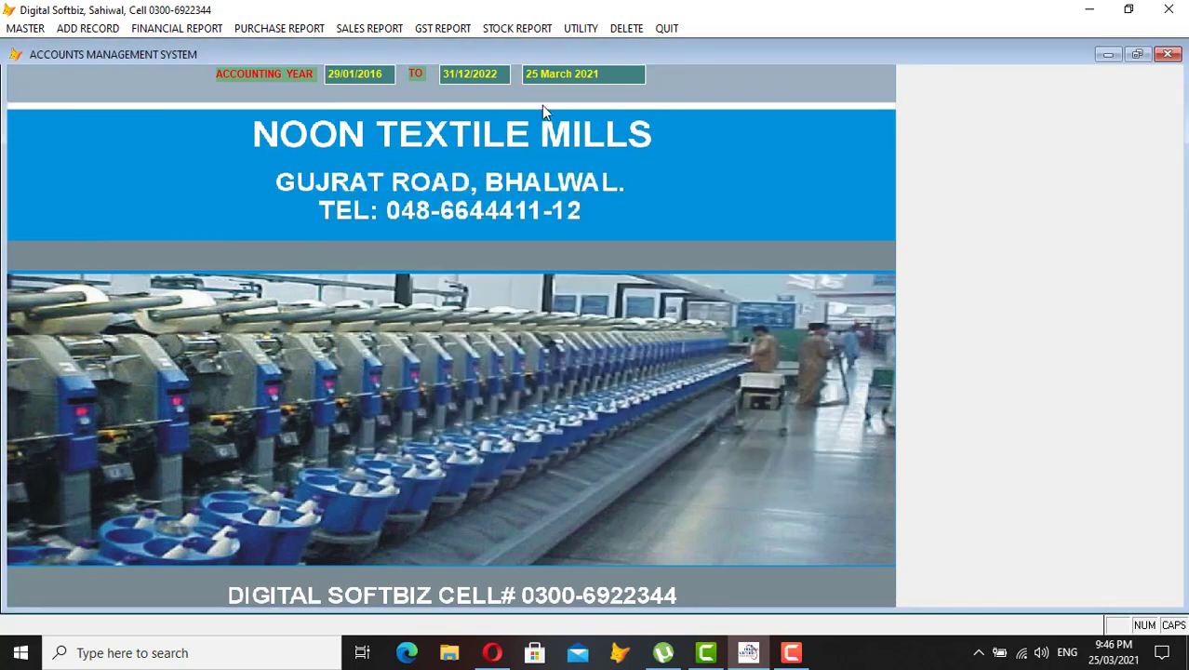
# - Preview the Out-Put Sales Register from 25/03/2021, totalling 3,075,643 including 446,743 tax, then close it
pyautogui.click(429, 30)
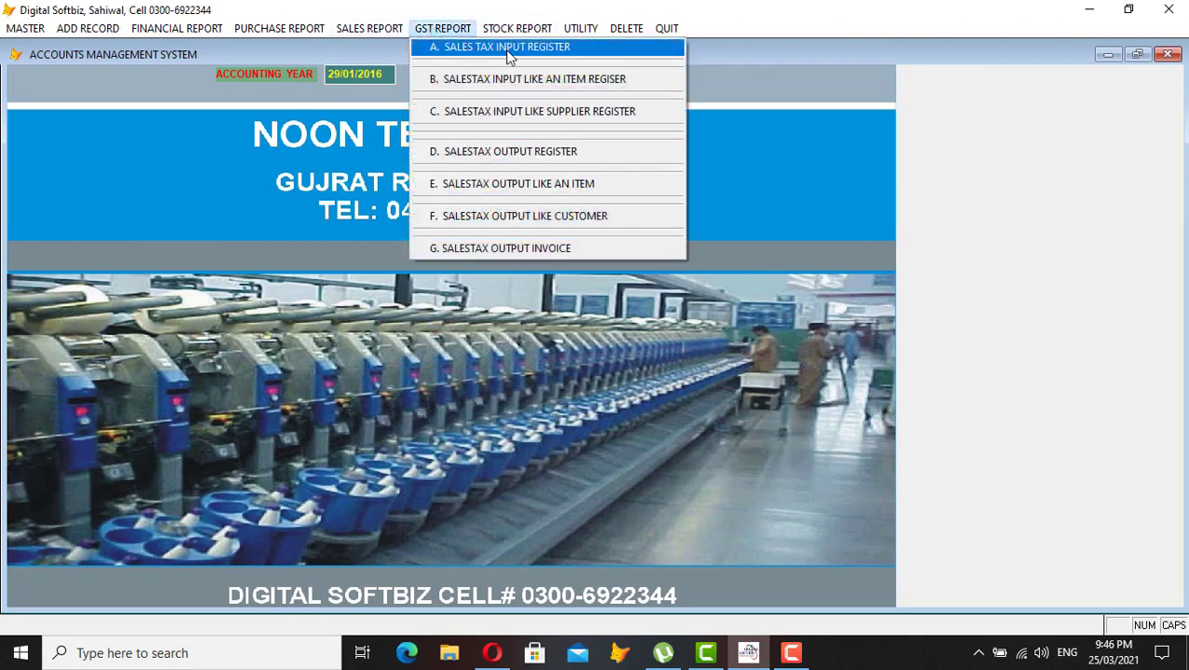
pyautogui.click(527, 154)
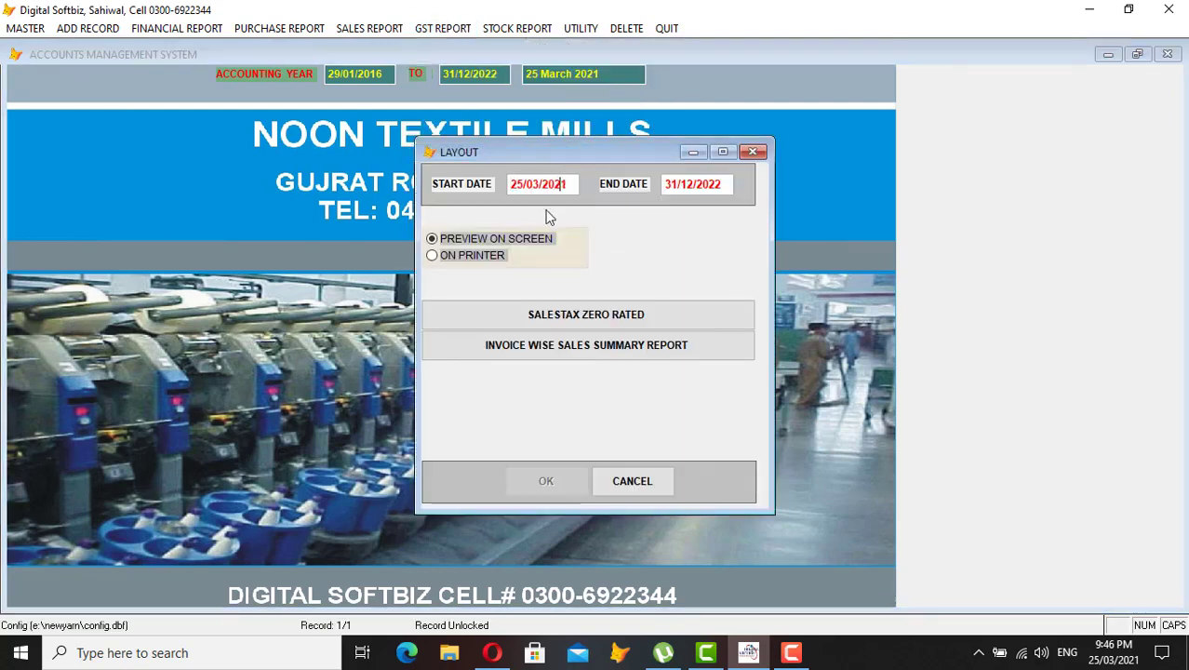
pyautogui.press('Return')
pyautogui.press('Return')
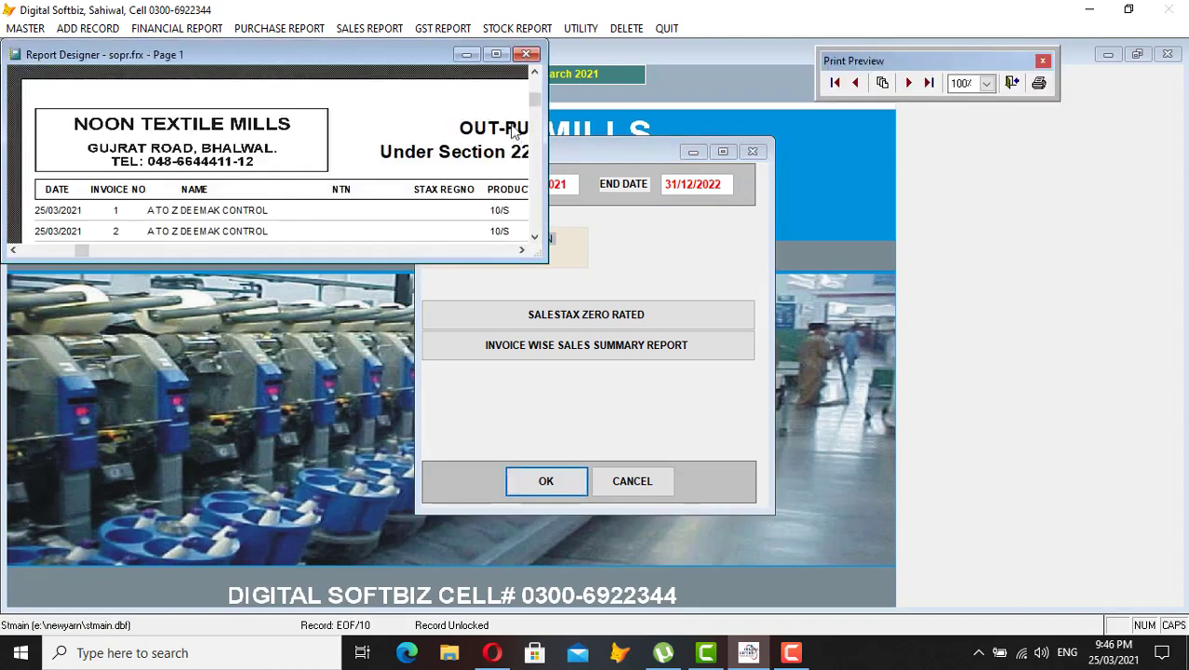
pyautogui.click(496, 54)
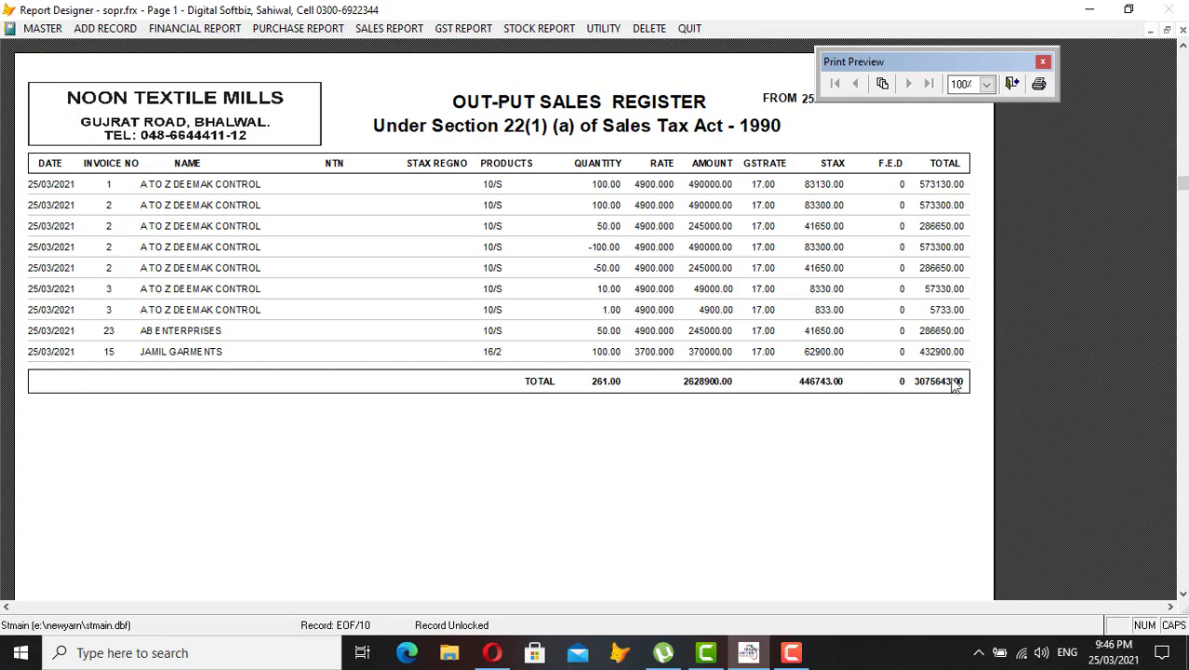
pyautogui.press('Escape')
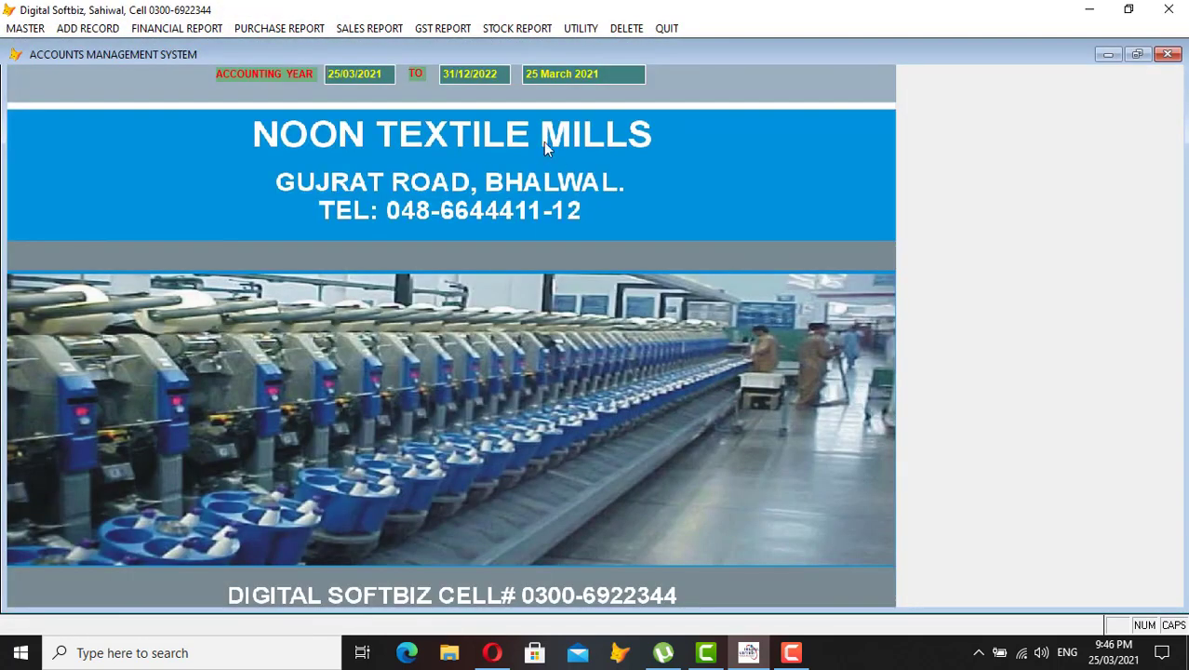
# - Preview stock in hand to 25/03/2021 for category 1, now showing 16/2 at 100 bags worth 350,000
pyautogui.click(506, 30)
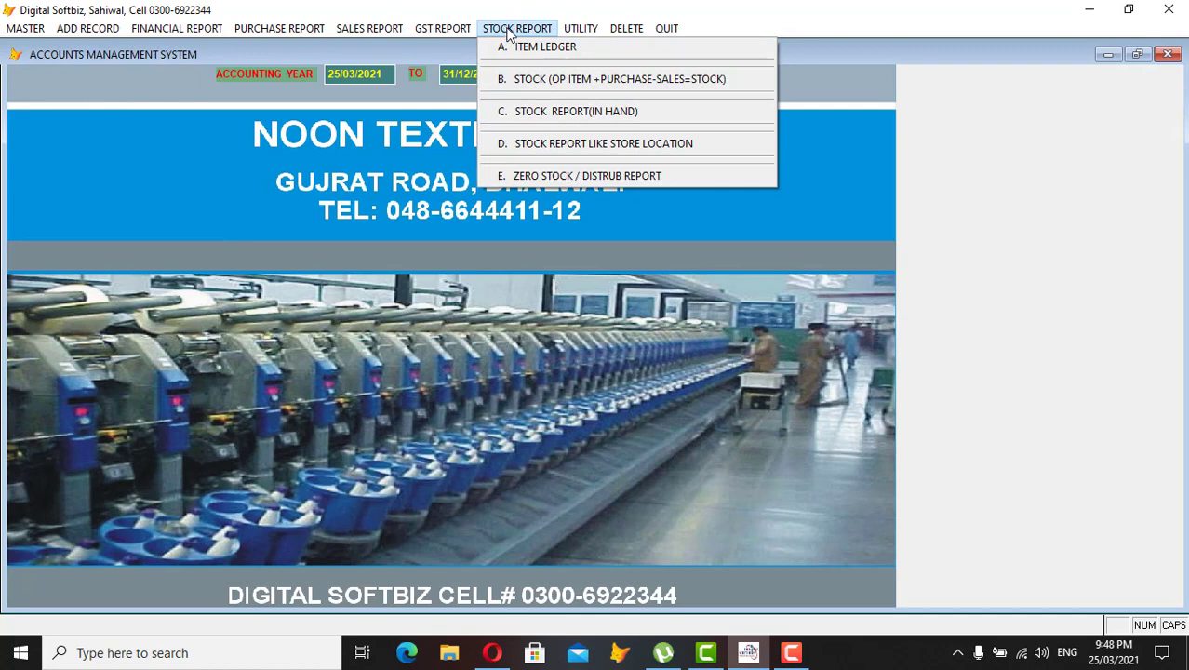
pyautogui.click(567, 112)
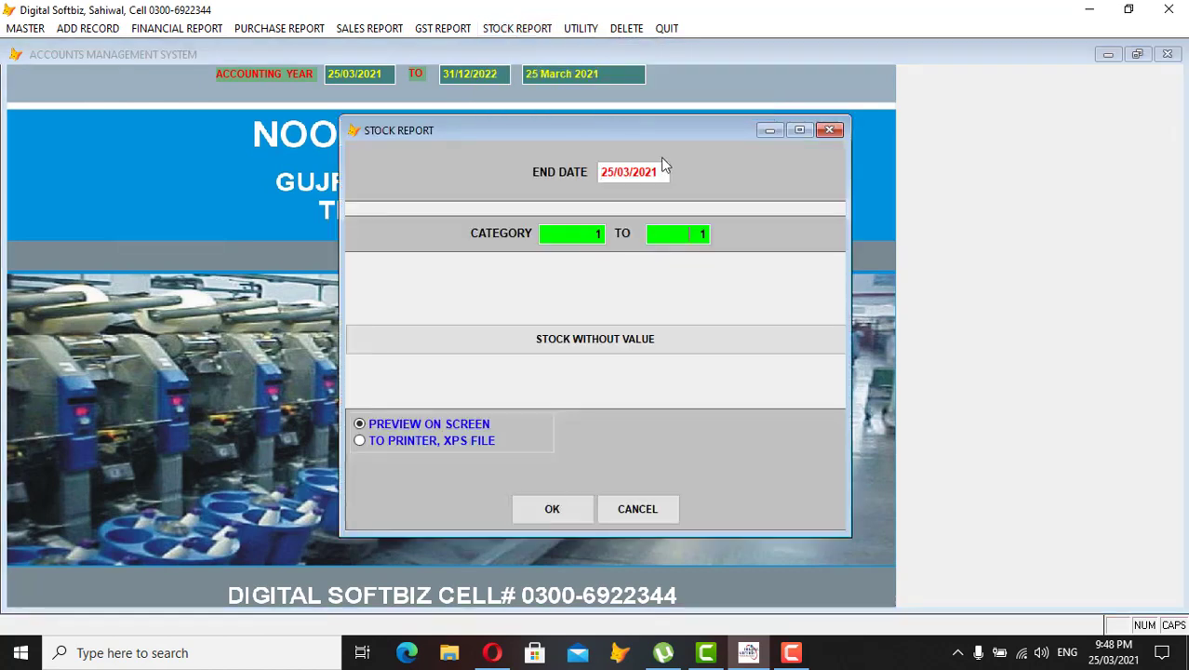
pyautogui.press('Return')
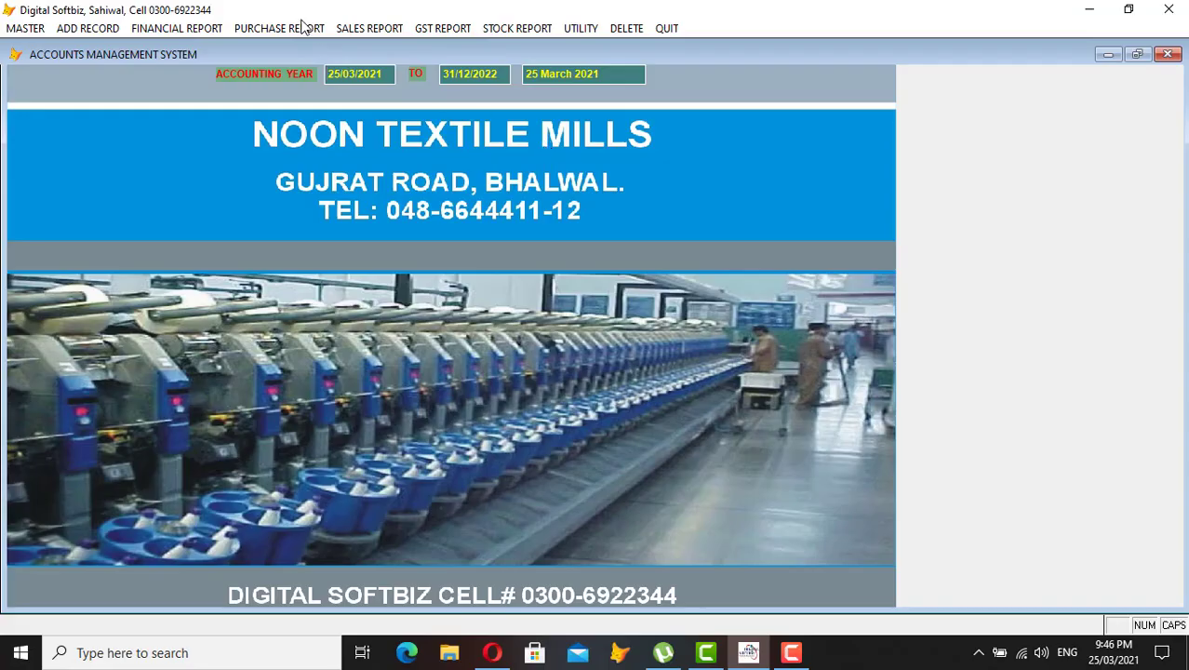
pyautogui.click(87, 28)
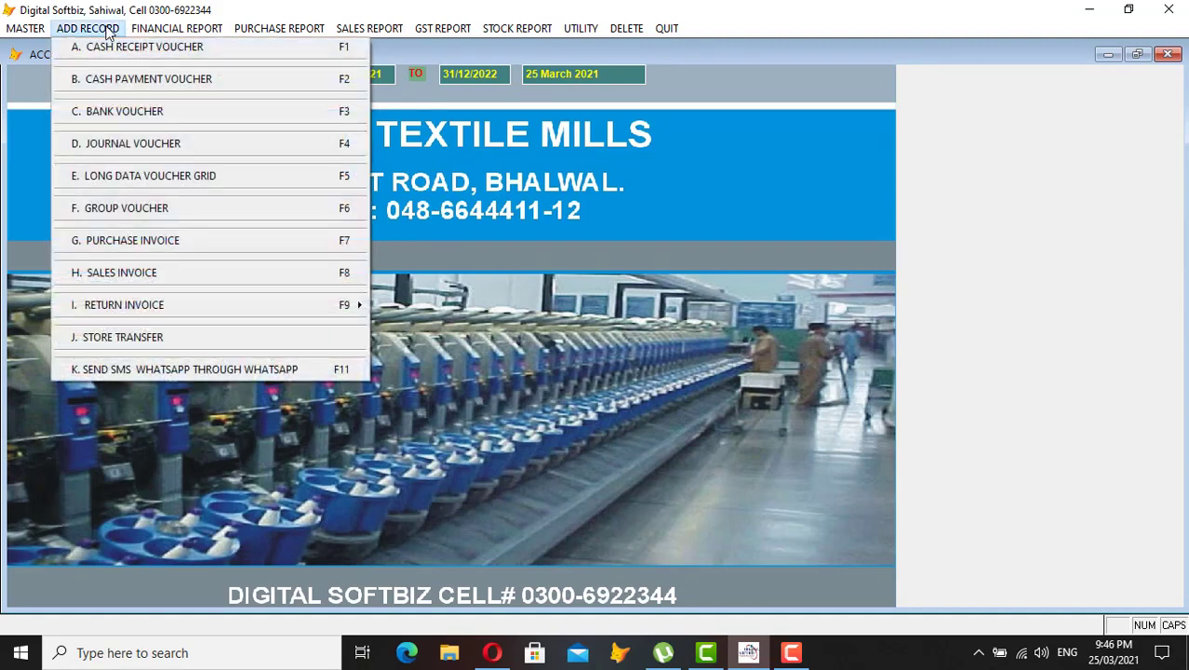
pyautogui.moveTo(234, 308)
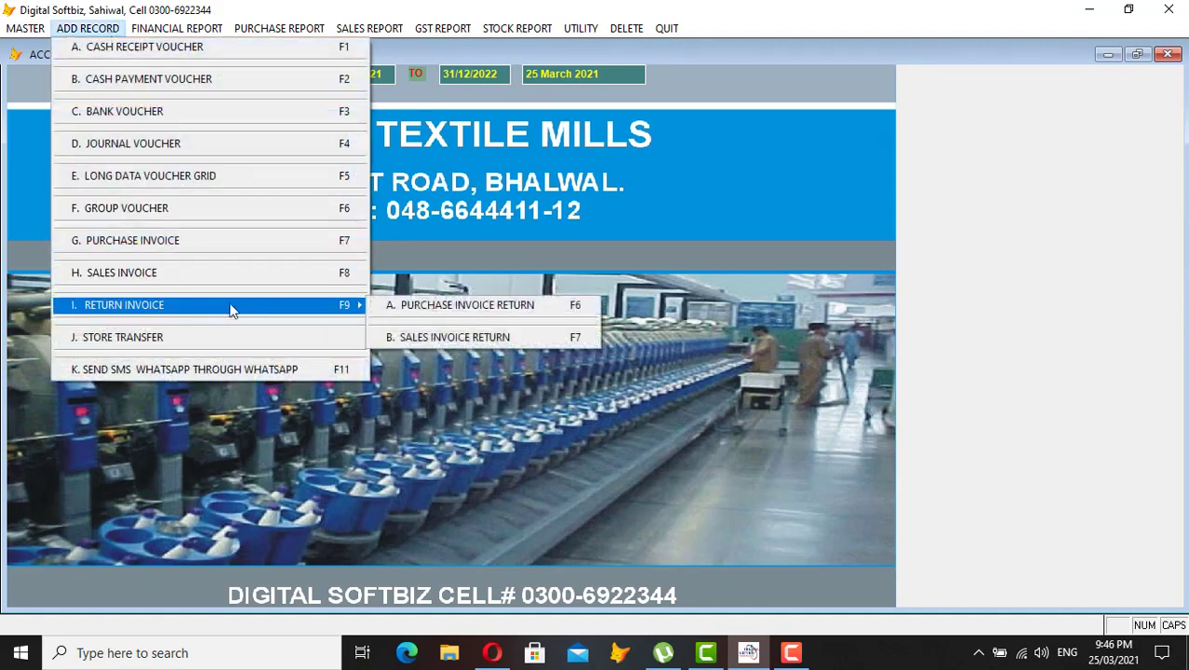
pyautogui.click(409, 307)
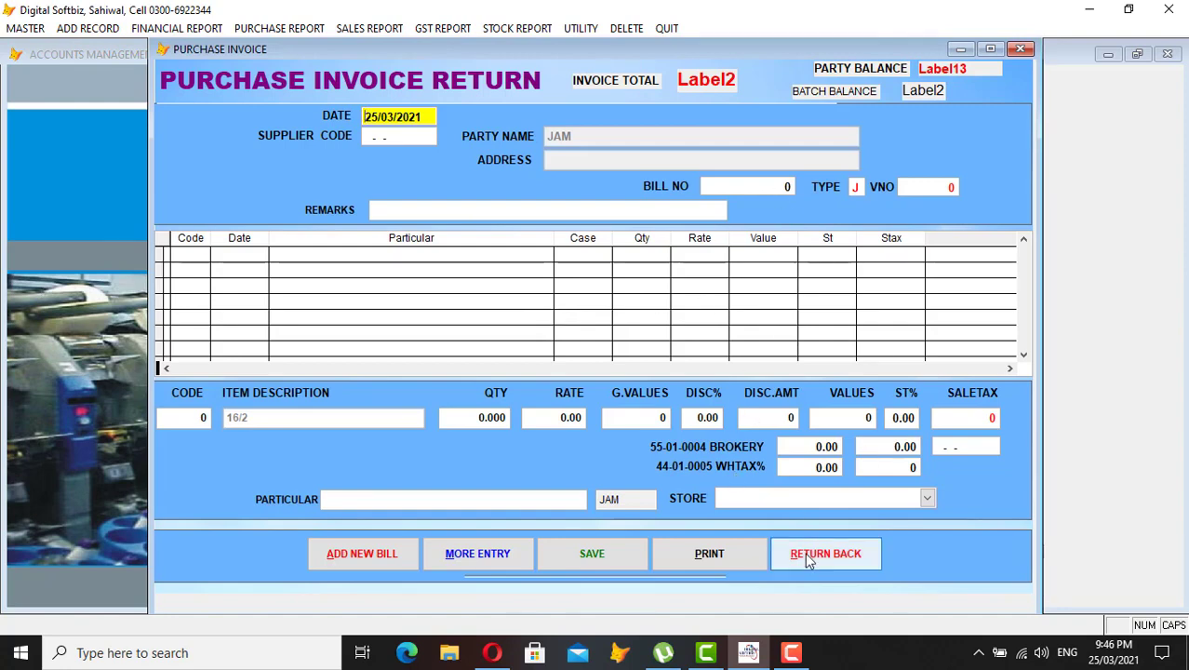
pyautogui.click(809, 557)
pyautogui.click(102, 28)
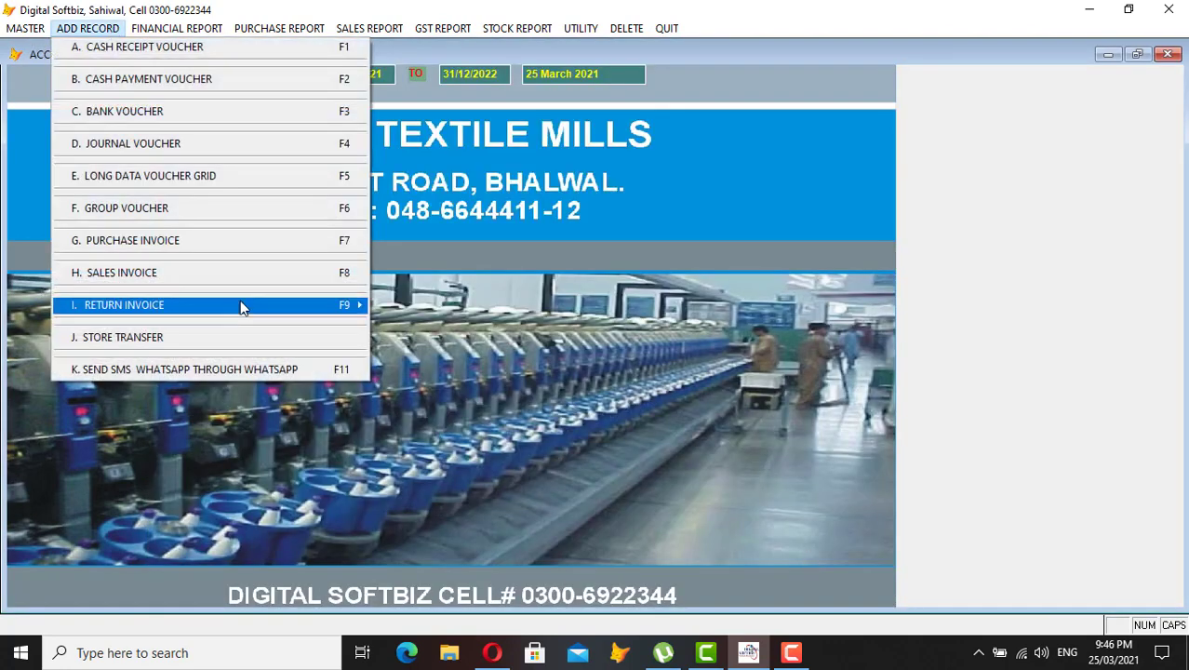
pyautogui.moveTo(262, 308)
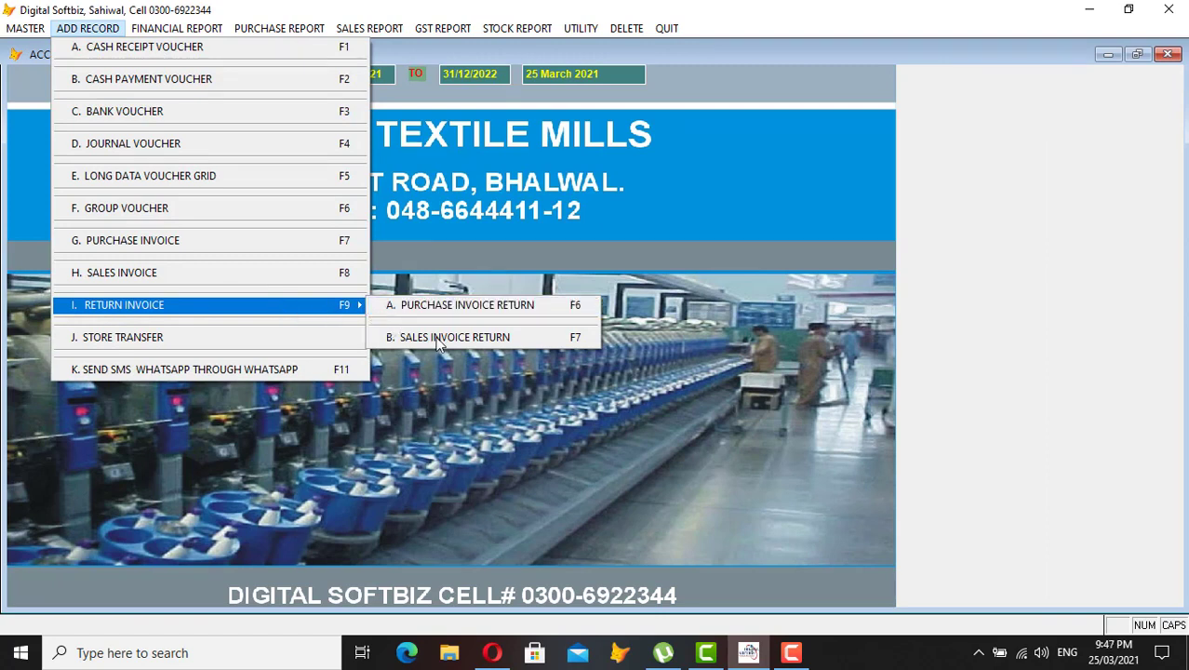
pyautogui.click(274, 338)
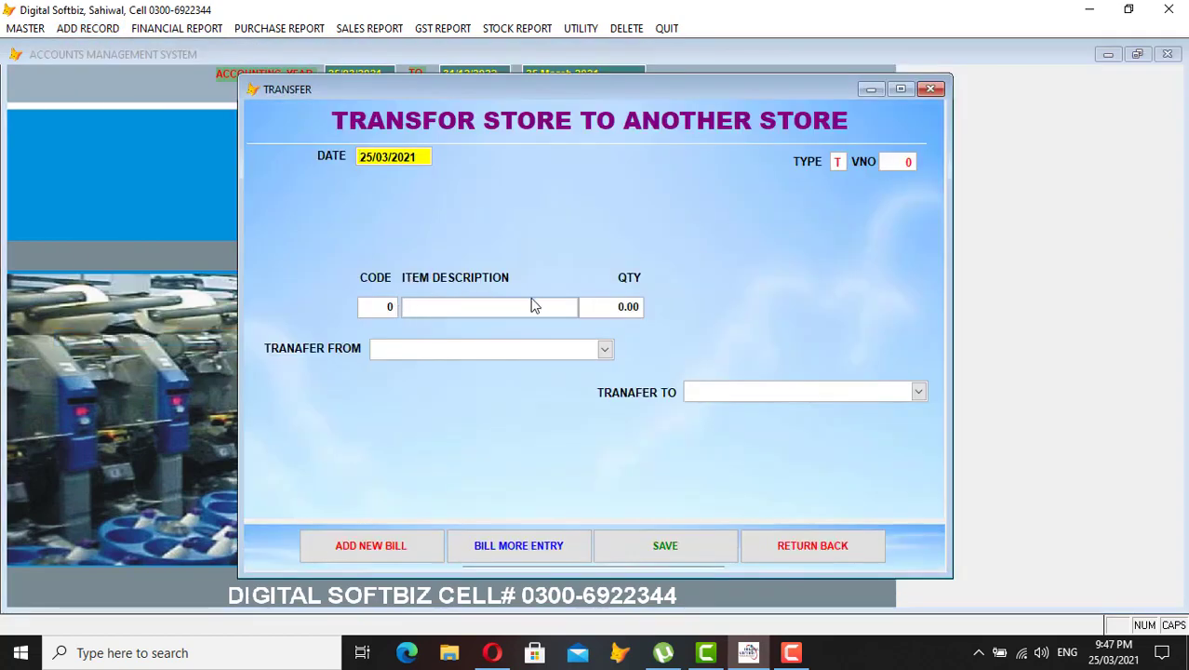
pyautogui.click(605, 350)
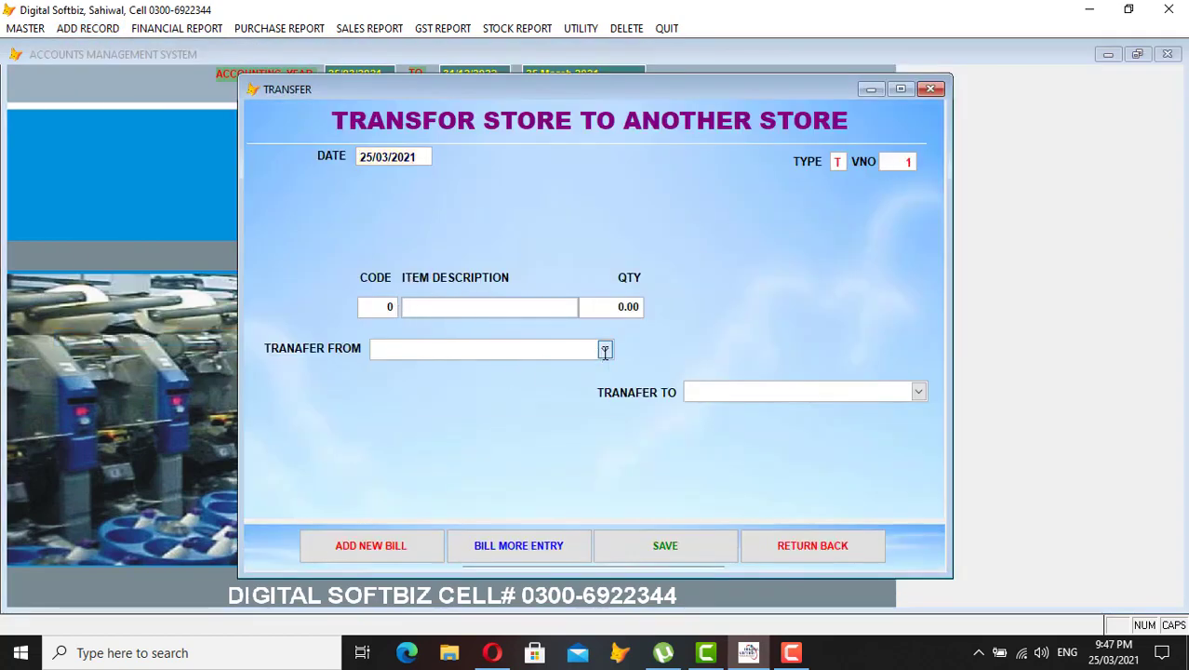
pyautogui.click(549, 383)
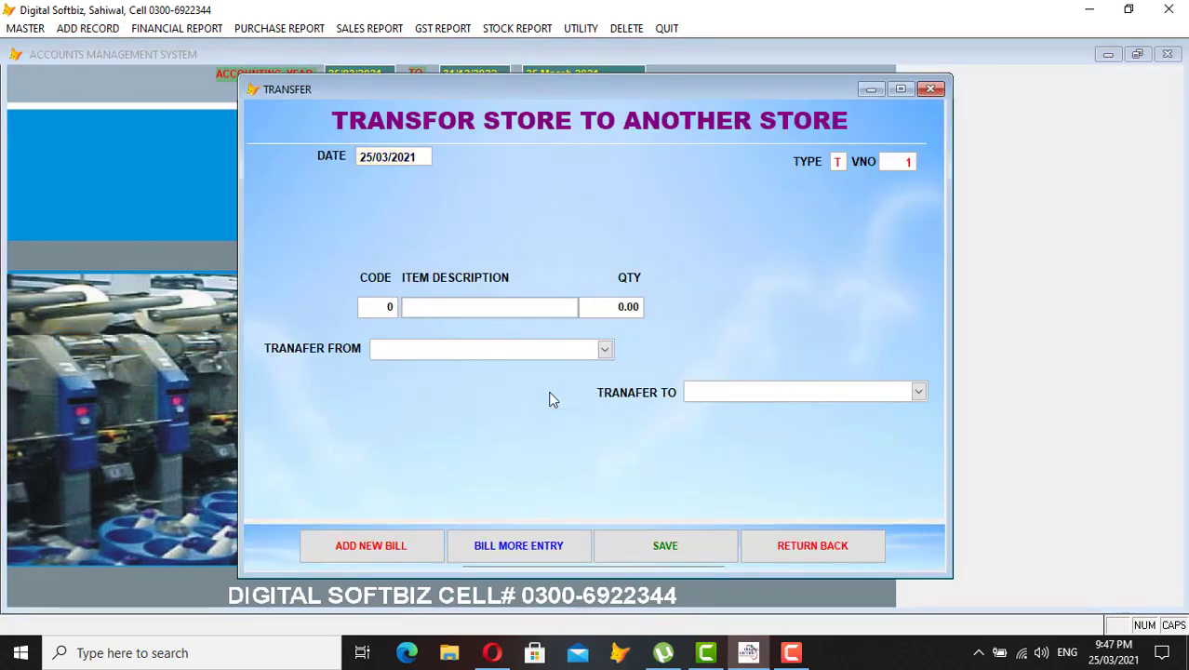
pyautogui.click(919, 392)
pyautogui.click(836, 443)
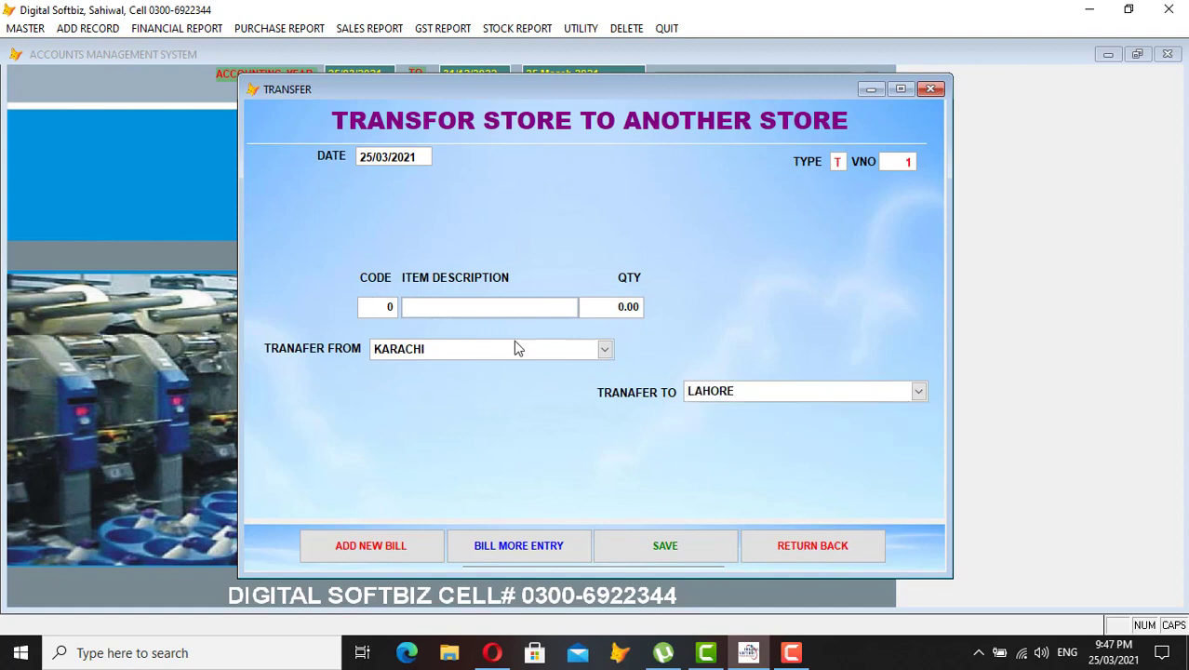
pyautogui.click(775, 548)
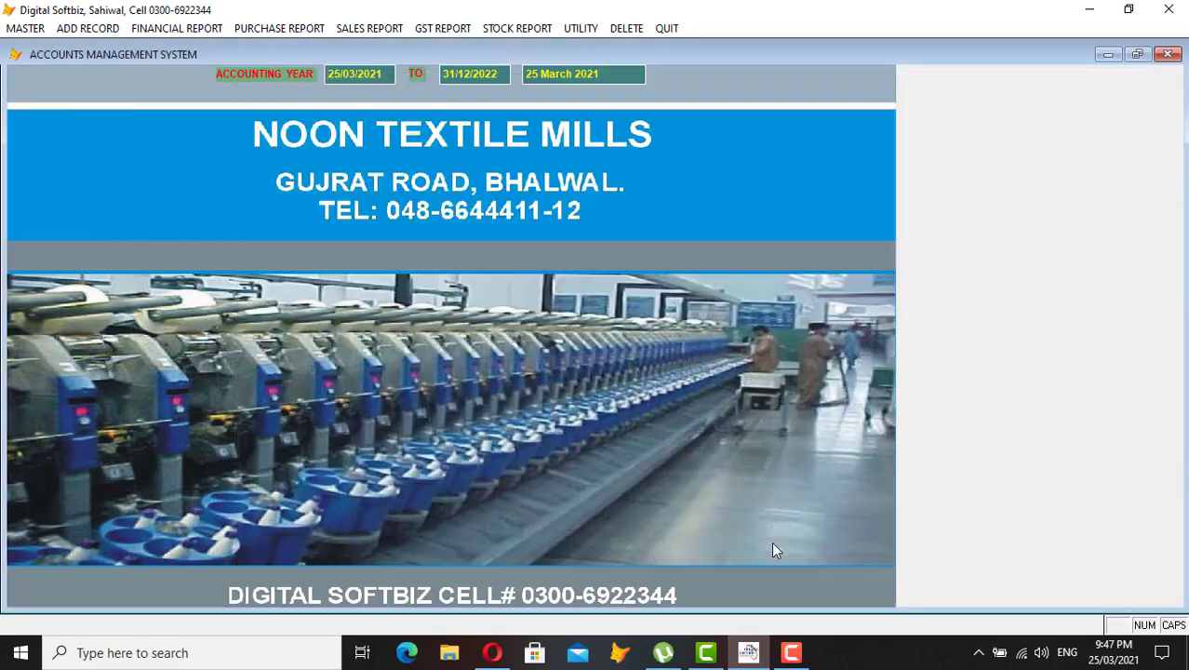
pyautogui.click(95, 29)
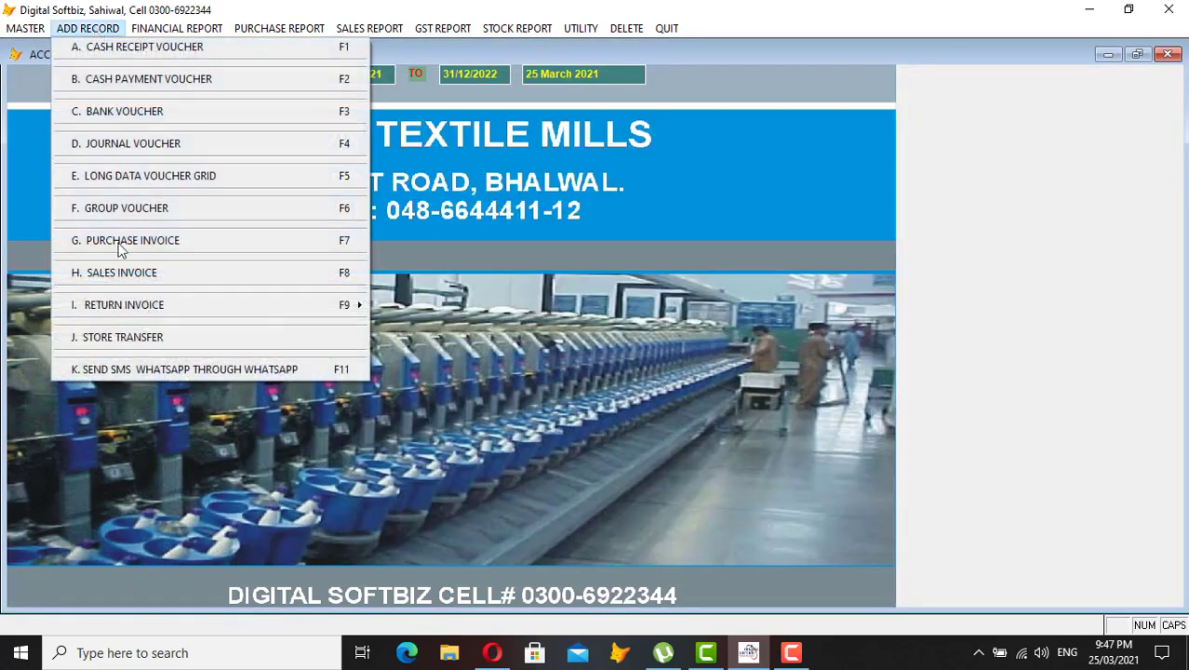
pyautogui.click(175, 371)
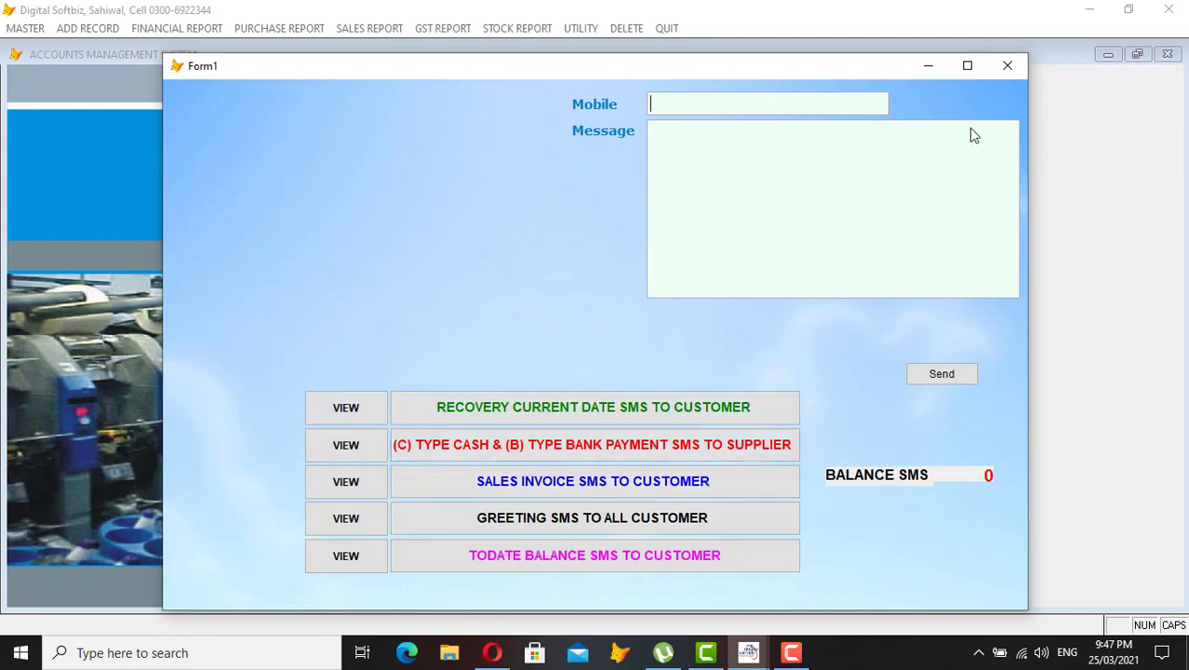
pyautogui.click(1004, 79)
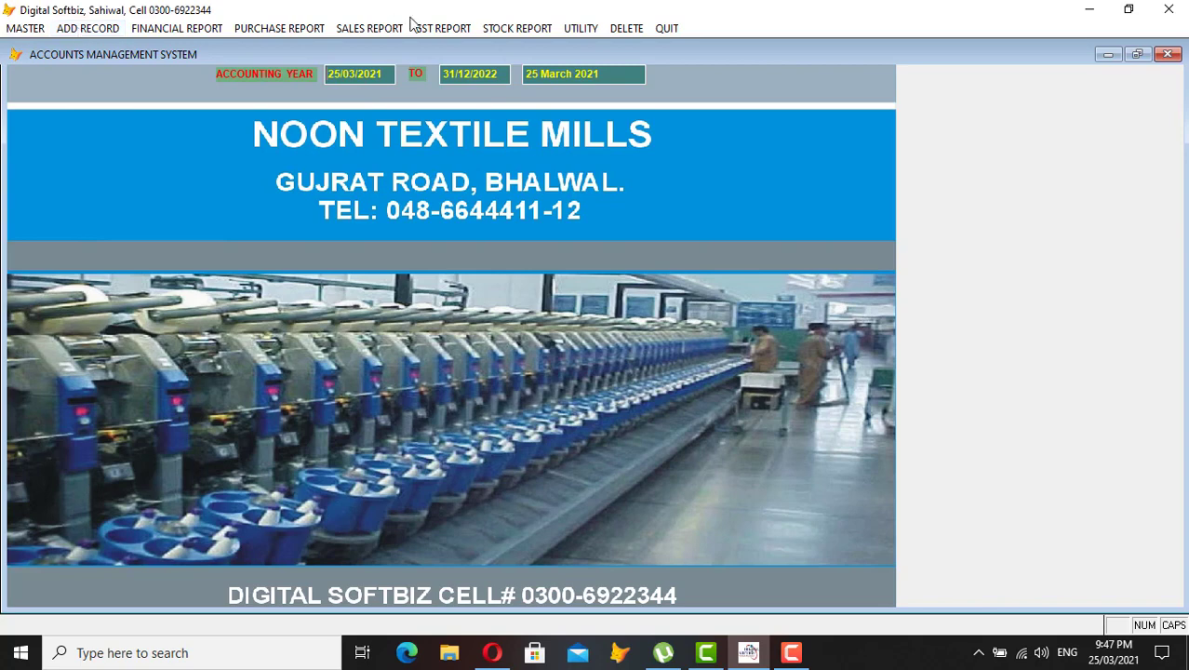
pyautogui.click(596, 28)
pyautogui.click(596, 28)
pyautogui.click(586, 28)
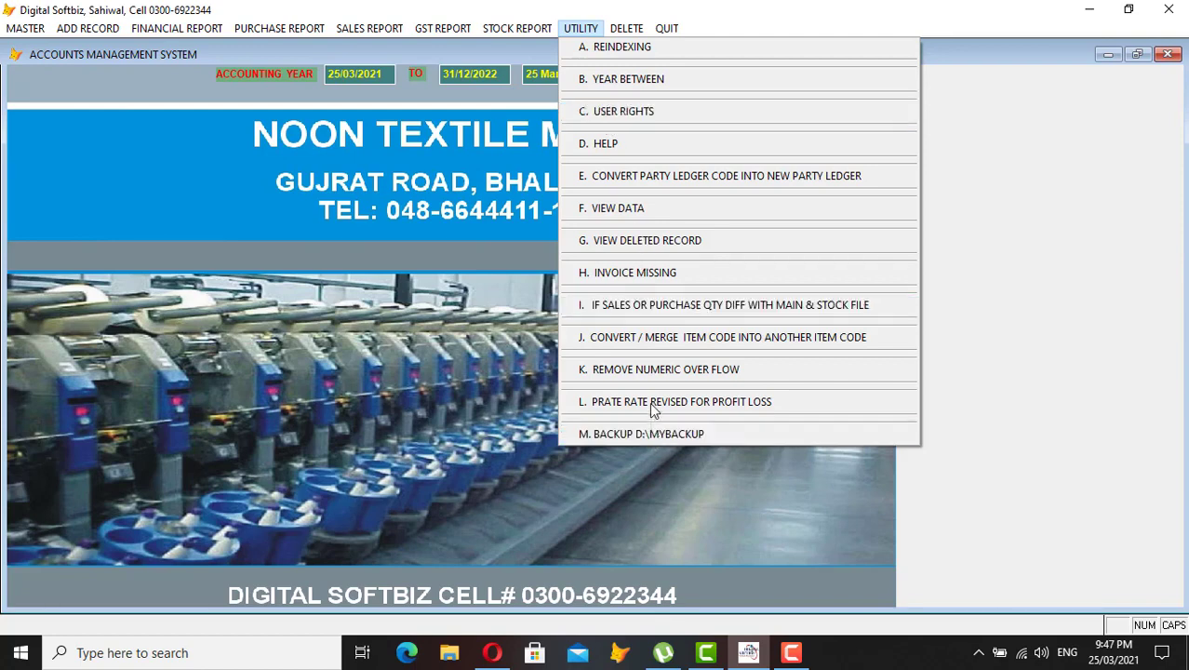
pyautogui.click(446, 29)
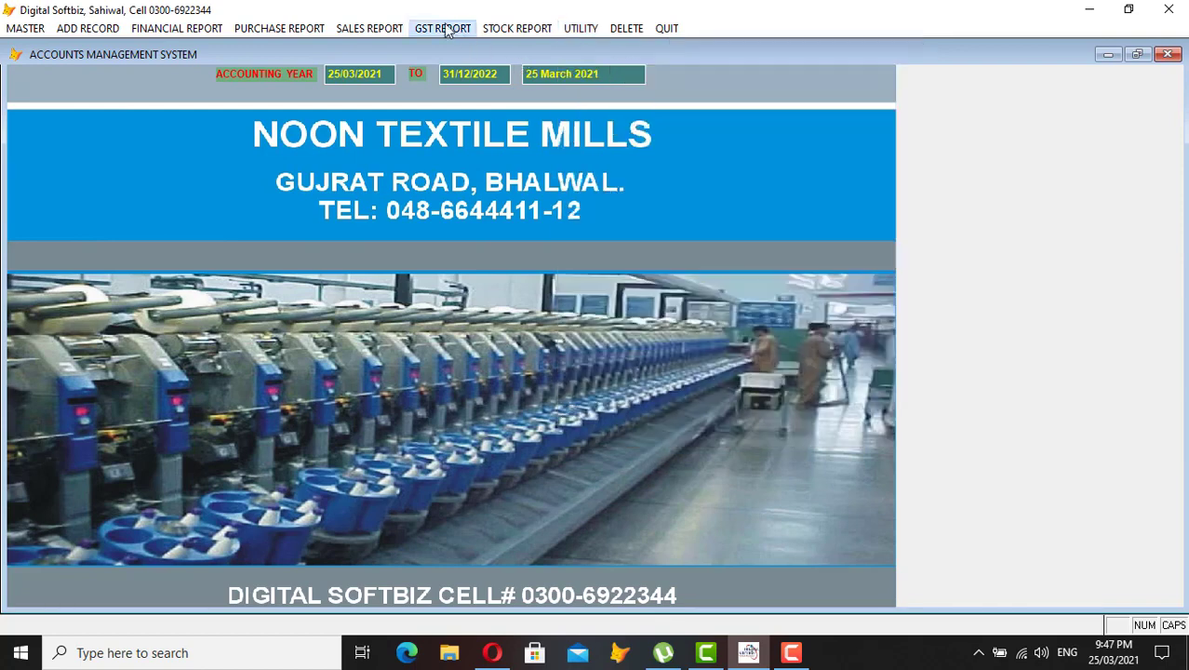
pyautogui.click(445, 29)
pyautogui.moveTo(389, 32)
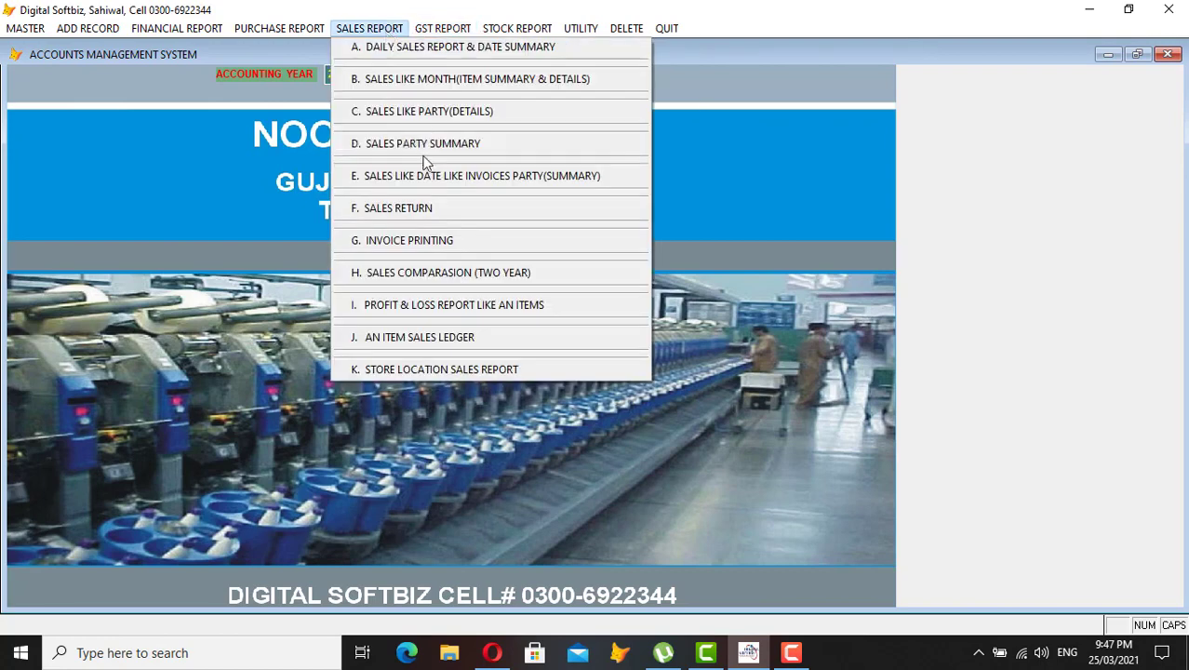
pyautogui.click(268, 156)
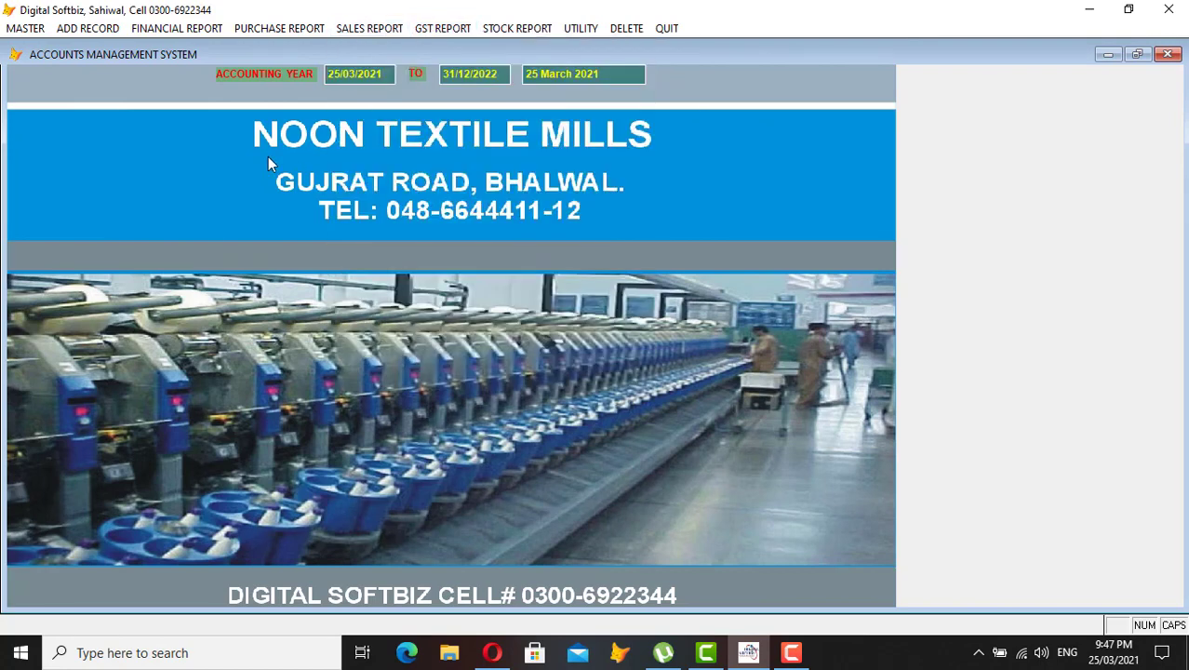